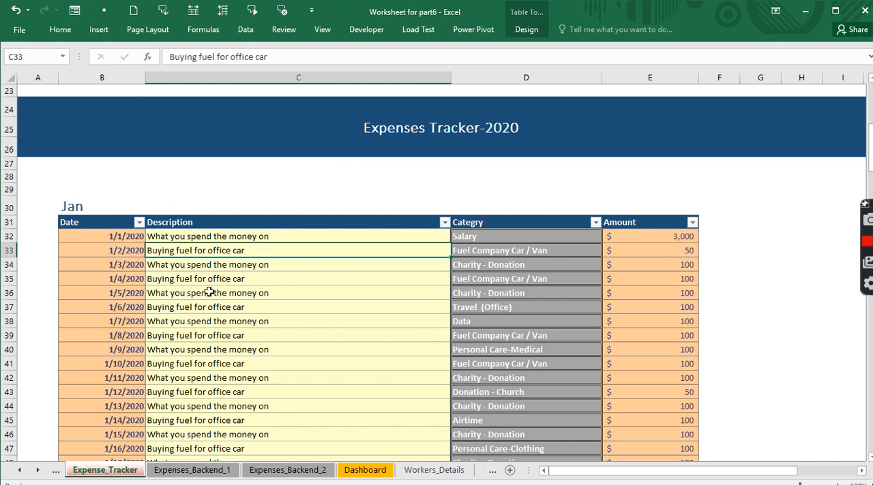
# - Switch to the open Expenses Tracker workbook
pyautogui.click(321, 29)
pyautogui.click(604, 68)
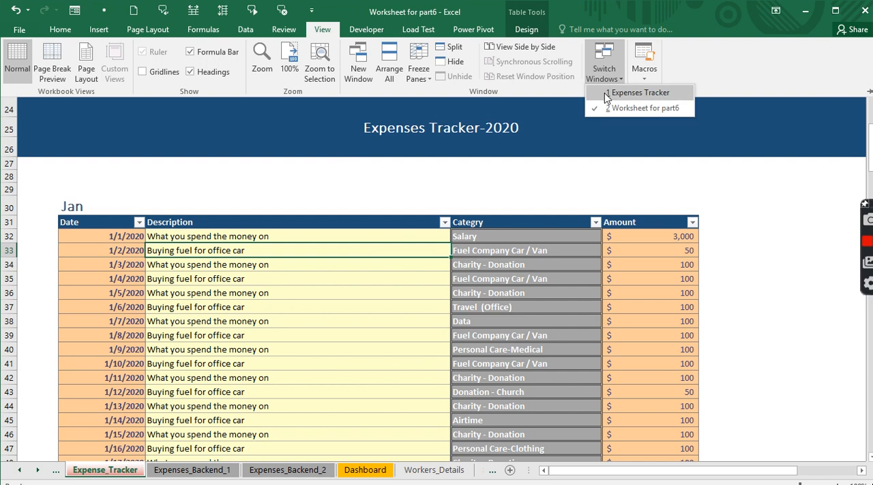
pyautogui.click(604, 94)
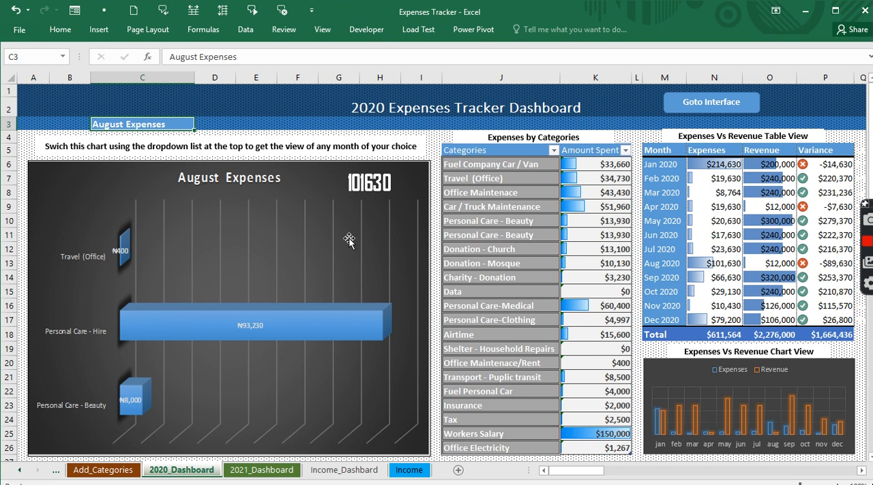
# - Cycle the dashboard chart selector in C3 through September Expenses and November Expenses to Monthly View
pyautogui.click(198, 124)
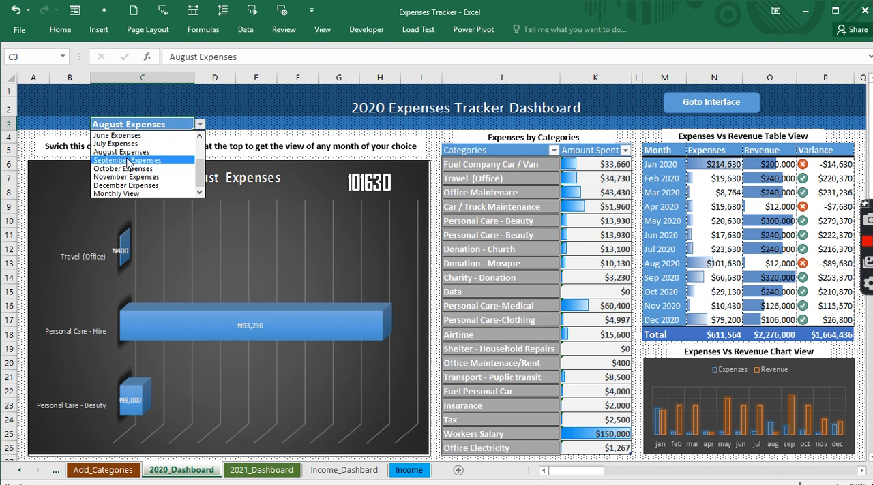
pyautogui.click(128, 161)
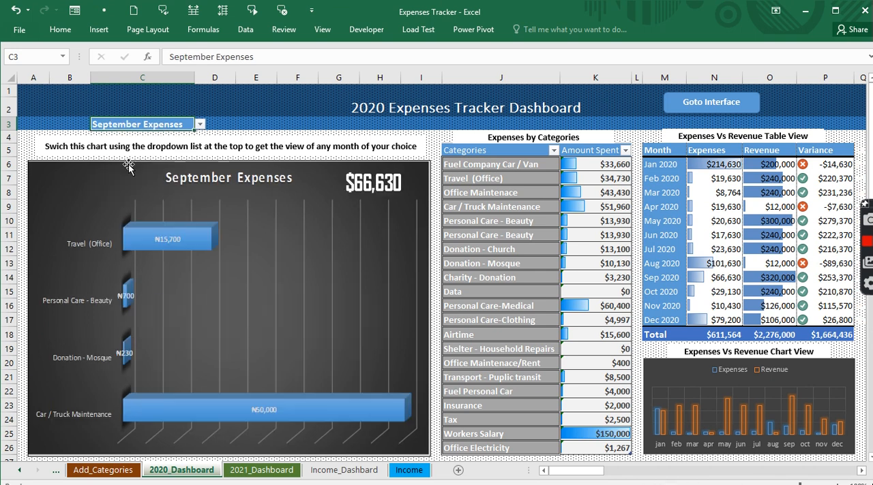
pyautogui.click(199, 124)
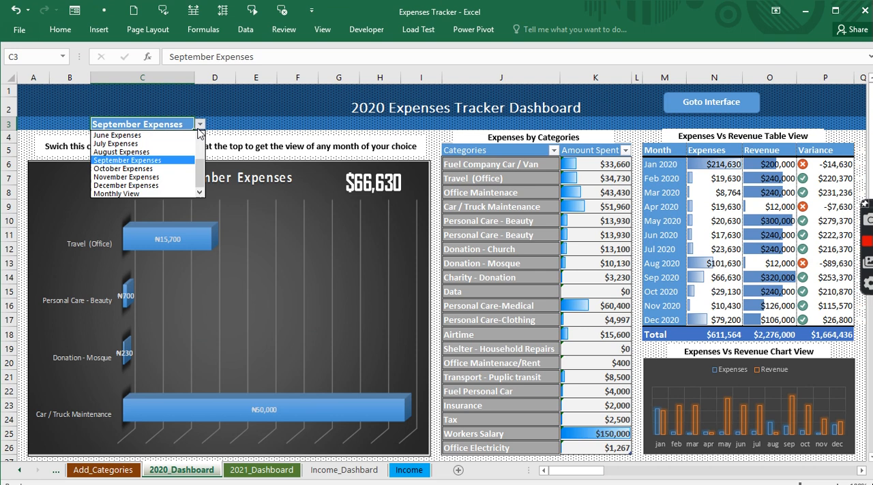
pyautogui.click(117, 178)
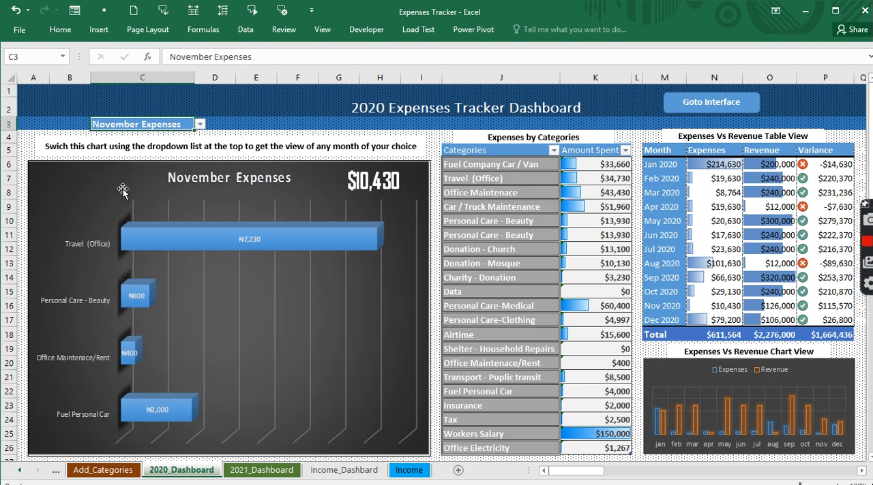
pyautogui.click(199, 125)
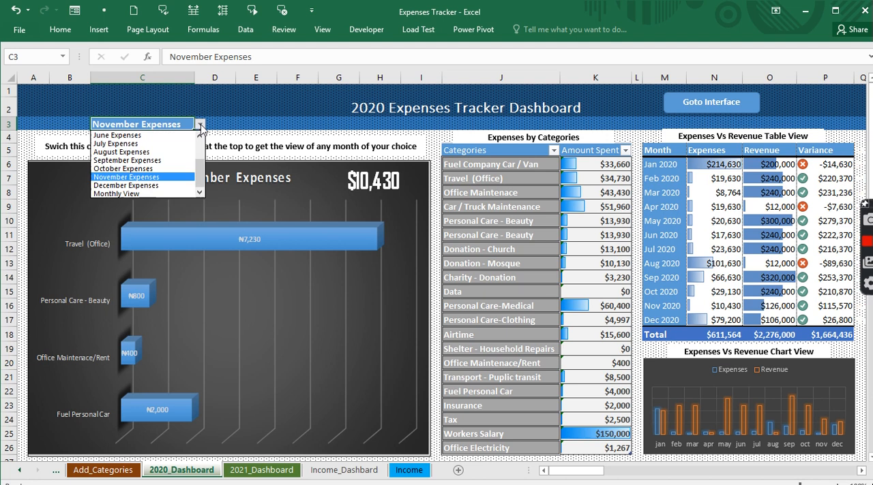
pyautogui.click(123, 193)
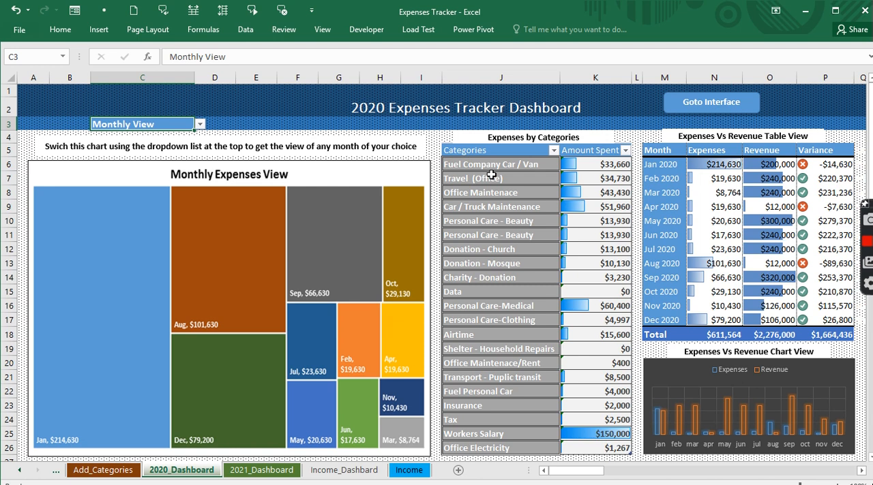
# - Examine the Expenses by Categories list and the January 2020 expenses, revenue and variance formulas in the dashboard tables
pyautogui.moveTo(489, 169); pyautogui.dragTo(496, 453)
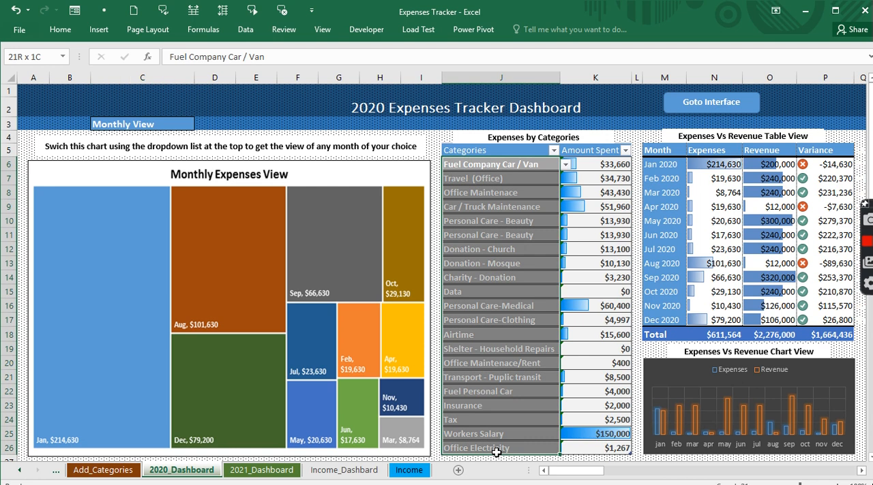
pyautogui.press('Right')
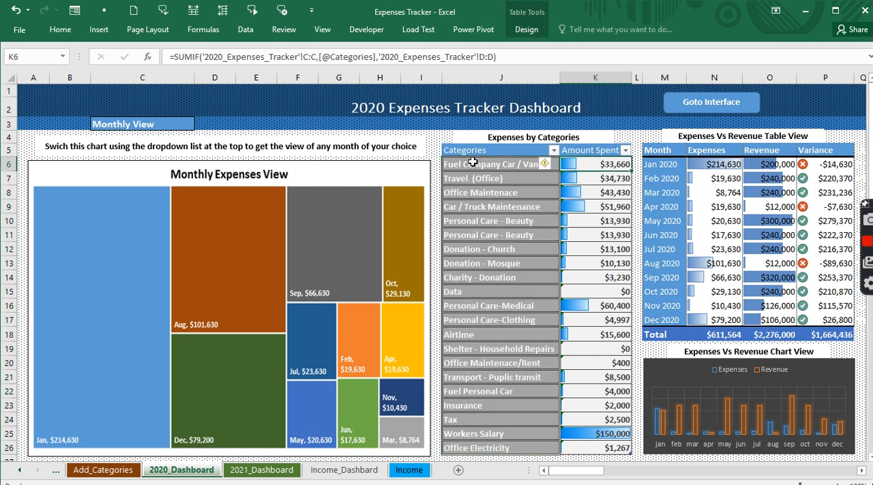
pyautogui.click(673, 165)
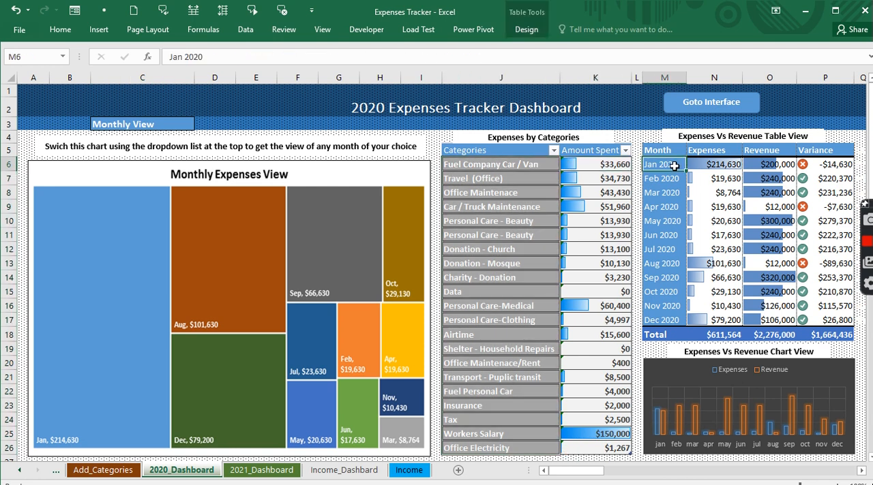
pyautogui.click(709, 164)
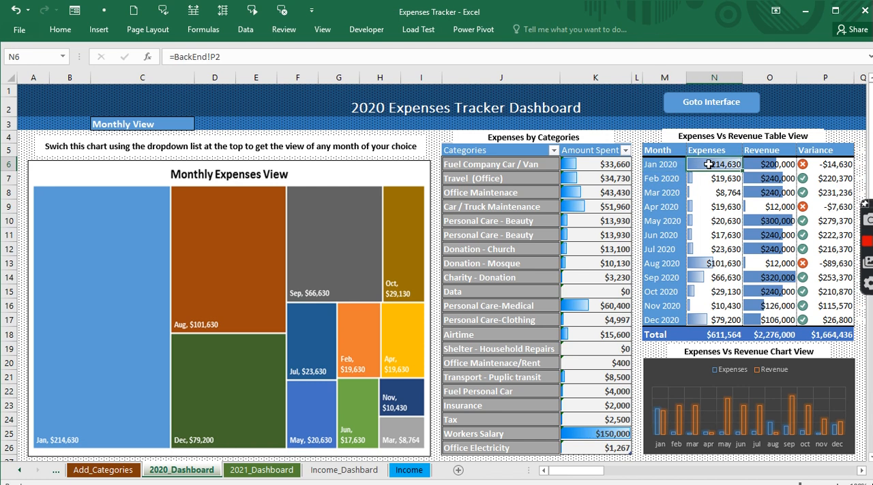
pyautogui.click(780, 165)
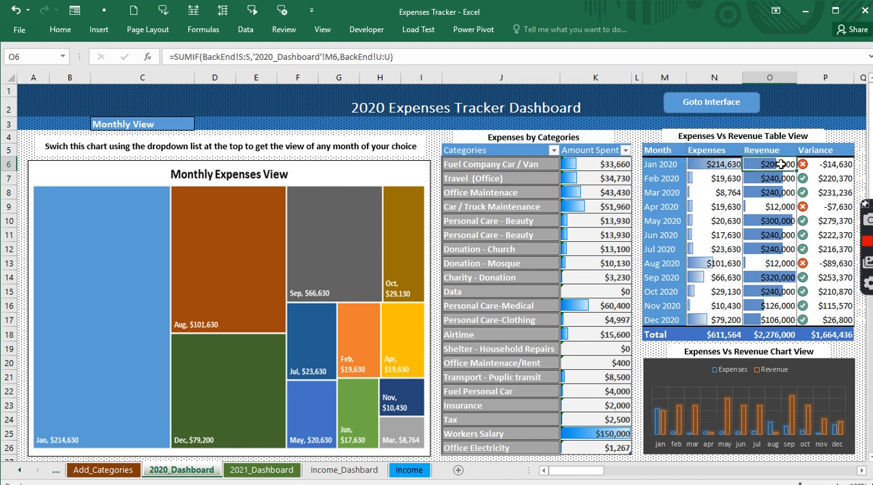
pyautogui.click(693, 167)
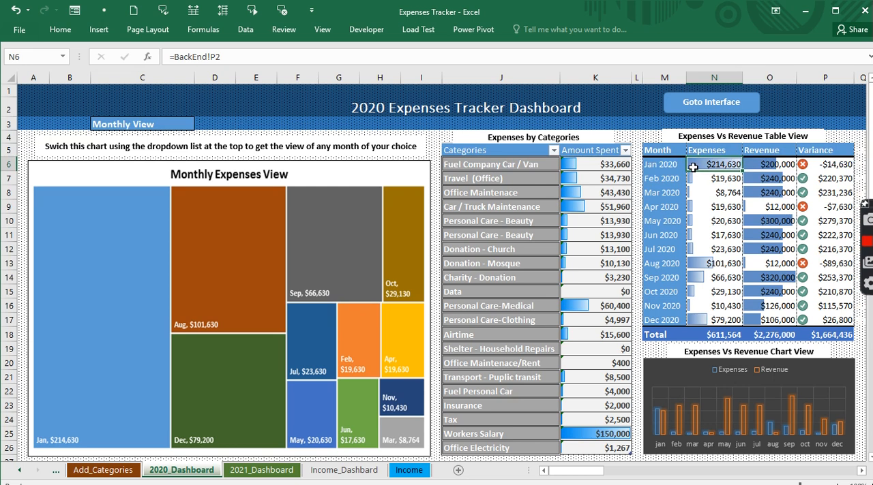
pyautogui.click(778, 166)
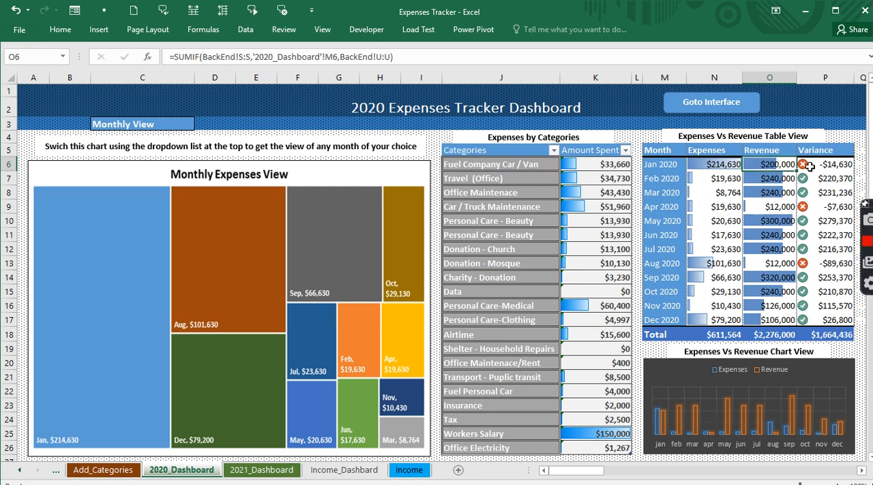
pyautogui.click(809, 166)
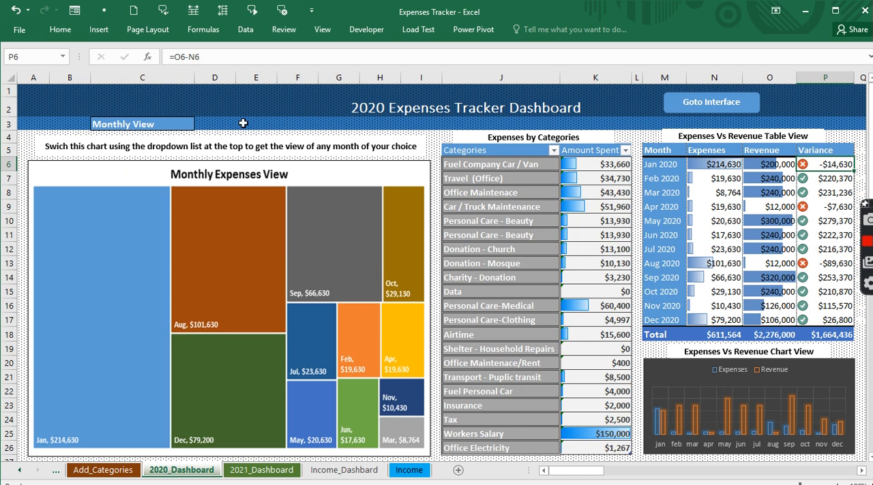
# - Set the dashboard chart selector in C3 to January Expenses
pyautogui.click(179, 126)
pyautogui.click(200, 124)
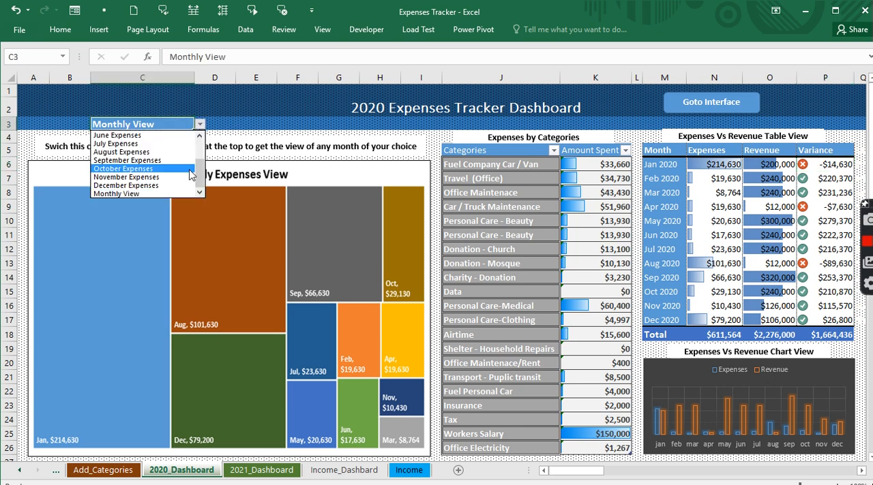
pyautogui.scroll(3, 128, 157)
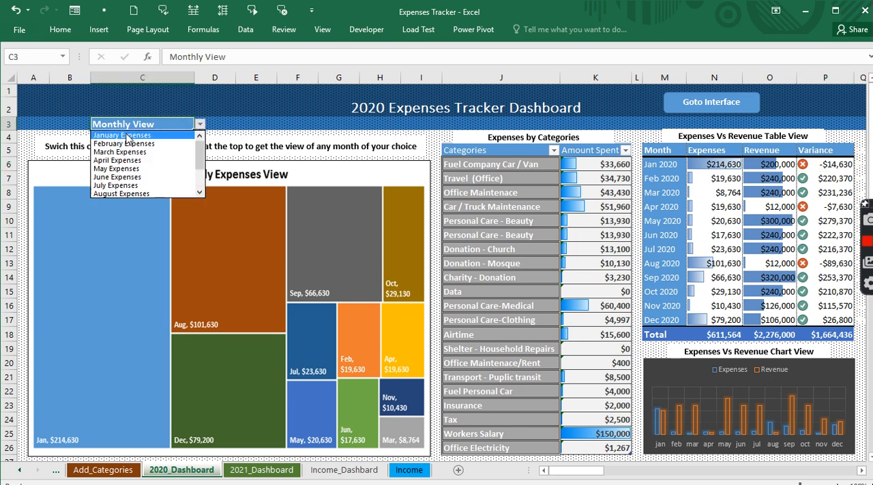
pyautogui.click(127, 136)
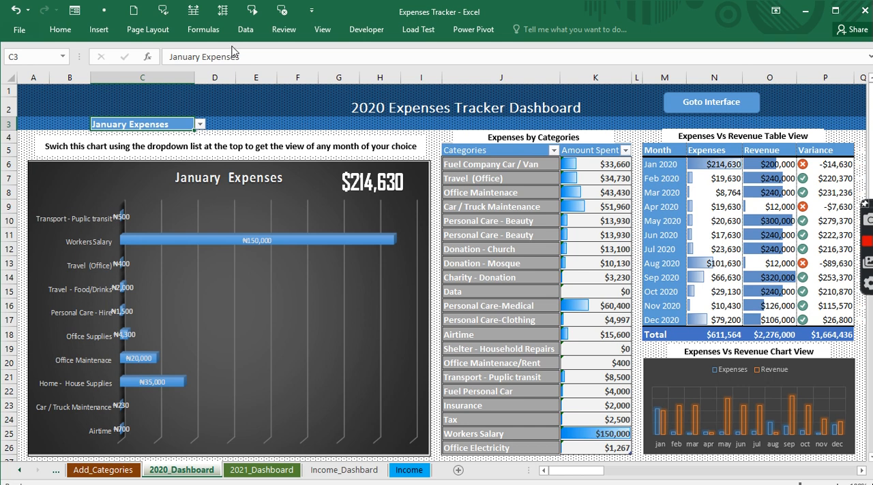
# - Return to the Worksheet for part6 workbook
pyautogui.click(320, 31)
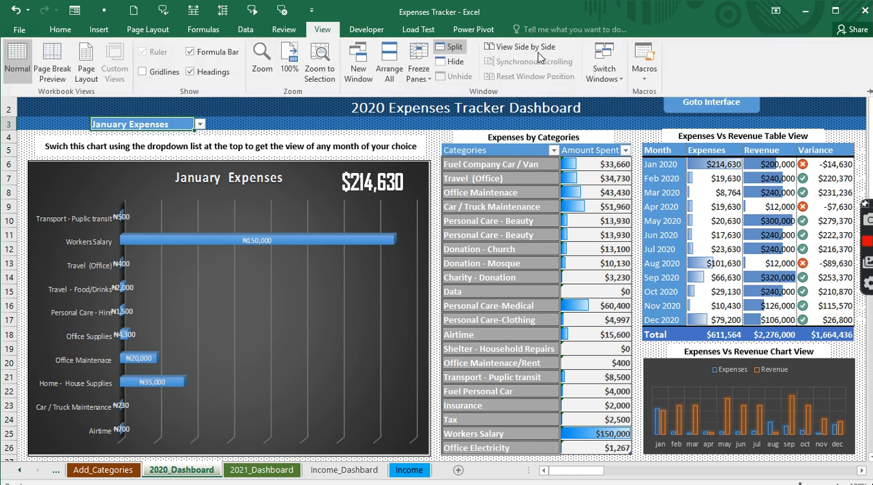
pyautogui.click(604, 63)
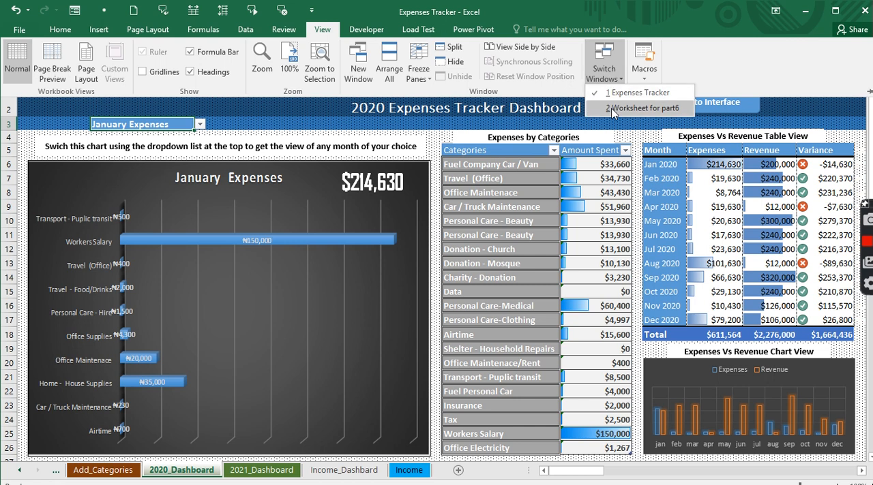
pyautogui.click(632, 107)
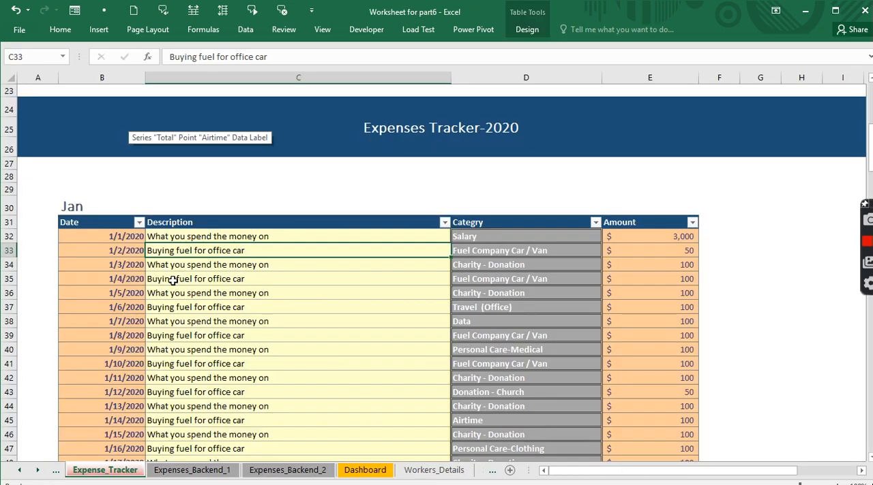
# - Open the category dropdown list for the 1/1/2020 expense in D32 and look through its options
pyautogui.click(571, 236)
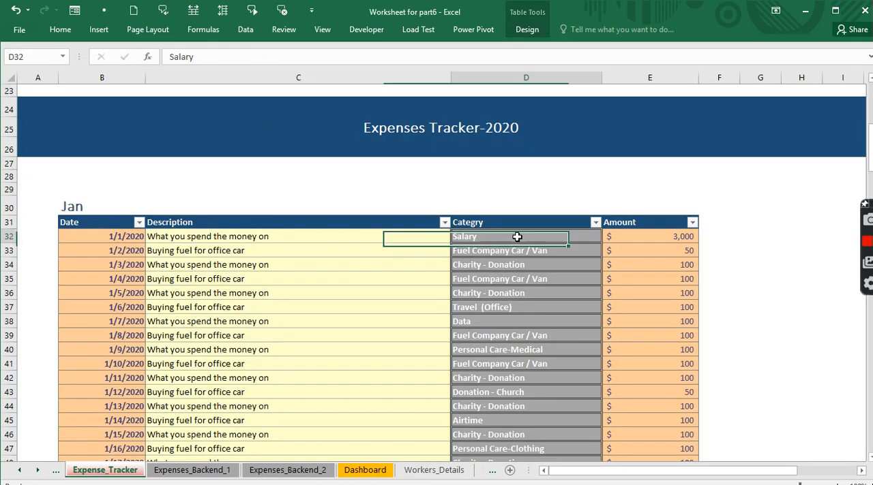
pyautogui.click(607, 236)
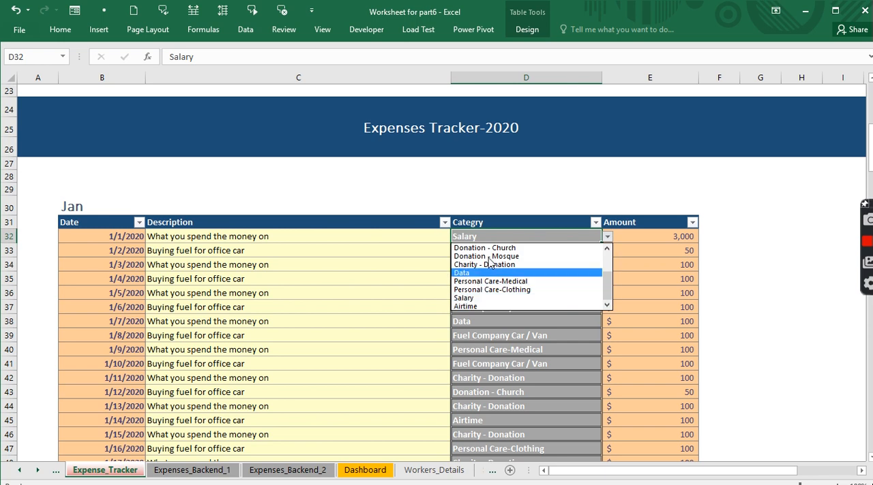
pyautogui.scroll(2, 490, 293)
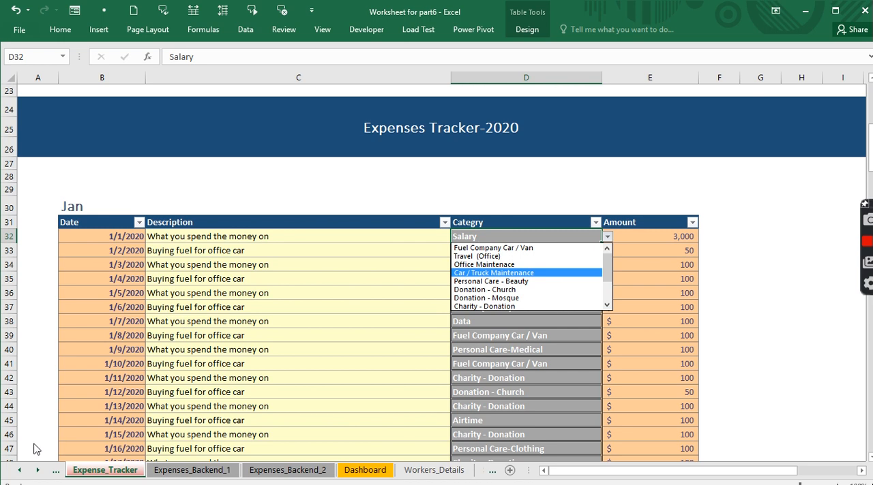
# - Go to the Category_Table sheet using the workbook's full sheet list
pyautogui.click(24, 470)
pyautogui.click(25, 471)
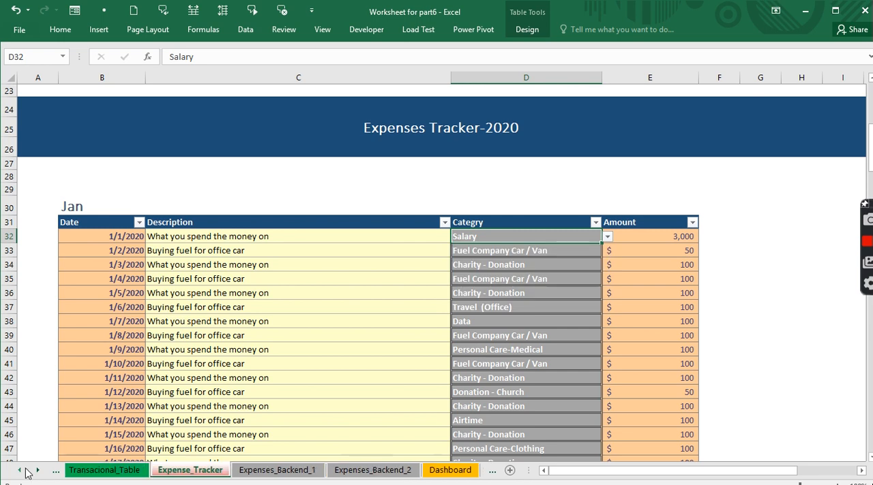
pyautogui.rightClick(25, 471)
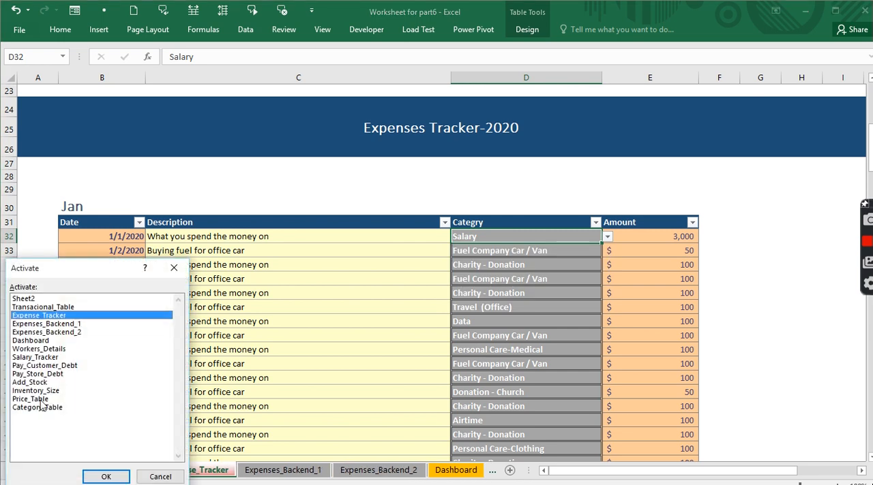
pyautogui.click(41, 409)
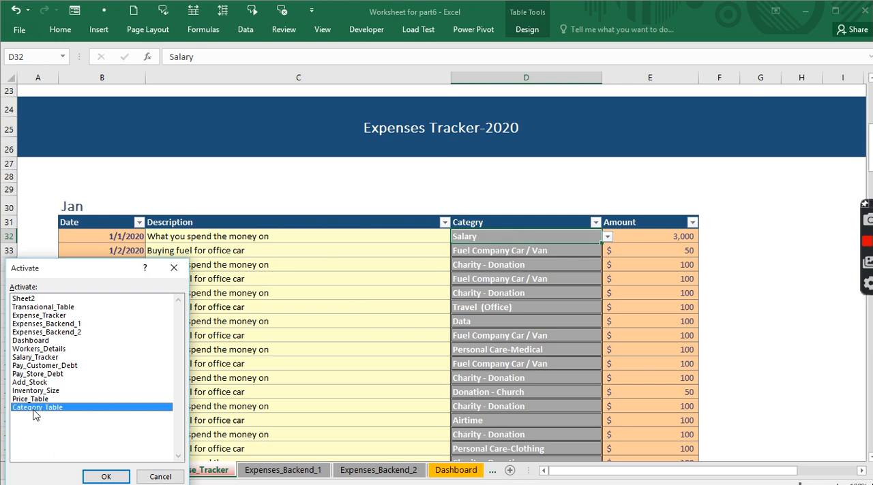
pyautogui.doubleClick(35, 407)
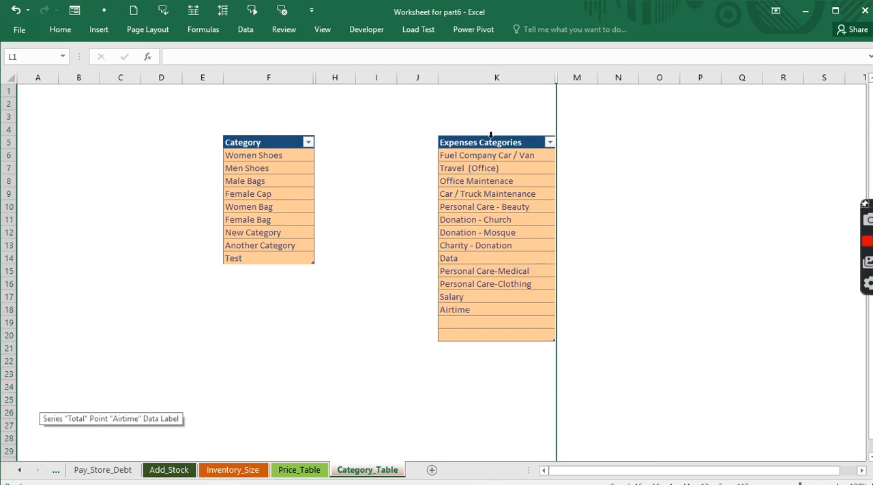
# - Reveal the hidden Helper column L beside Expenses Categories and inspect its formulas down to L20
pyautogui.click(607, 261)
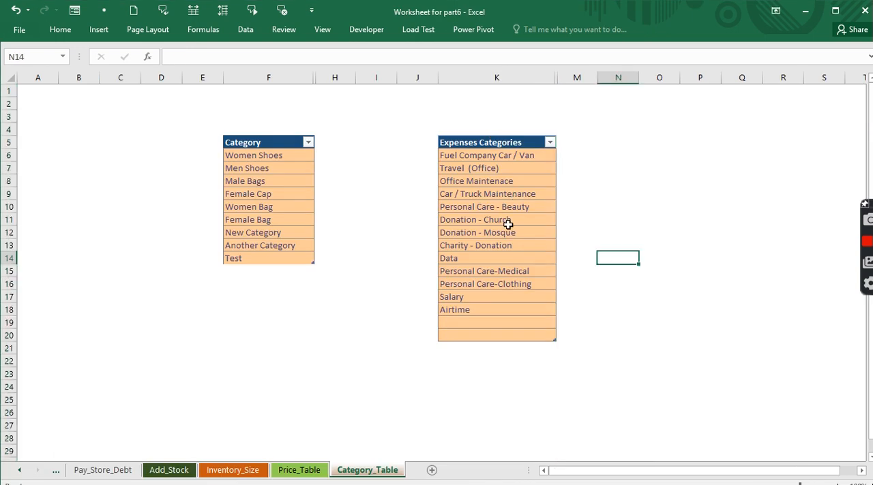
pyautogui.moveTo(556, 78); pyautogui.dragTo(600, 88)
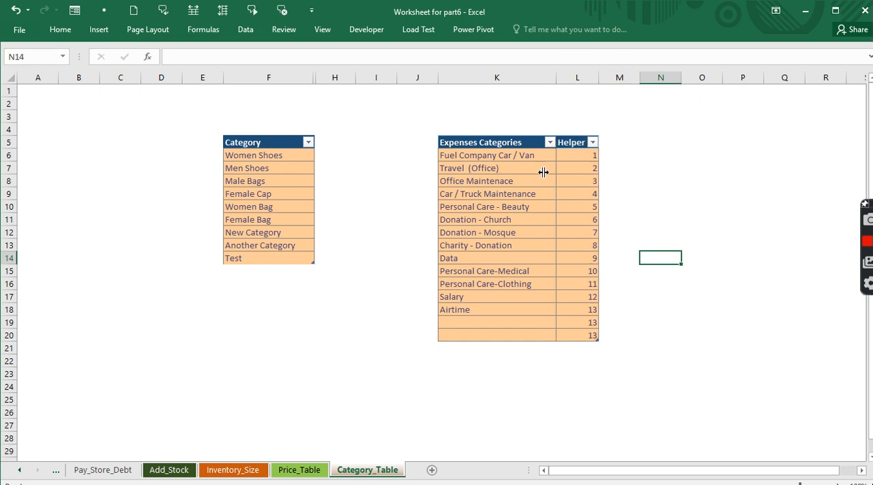
pyautogui.click(577, 158)
pyautogui.press('Down')
pyautogui.press('Down')
pyautogui.press('Down')
pyautogui.press('Down')
pyautogui.press('Down')
pyautogui.press('Down')
pyautogui.press('Down')
pyautogui.press('Down')
pyautogui.press('Down')
pyautogui.press('Down')
pyautogui.press('Down')
pyautogui.press('Down')
pyautogui.press('Down')
pyautogui.press('Down')
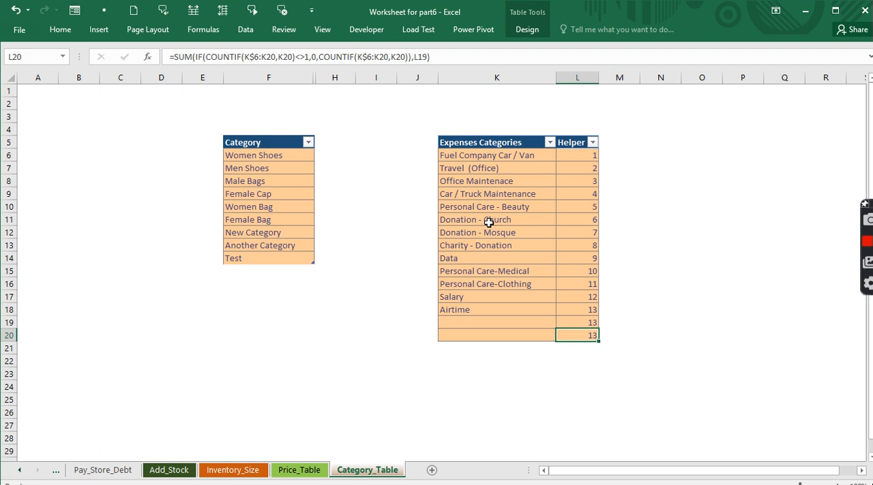
# - Hide the Helper column L again and select the Travel (Office) category in K7
pyautogui.click(582, 77)
pyautogui.rightClick(583, 77)
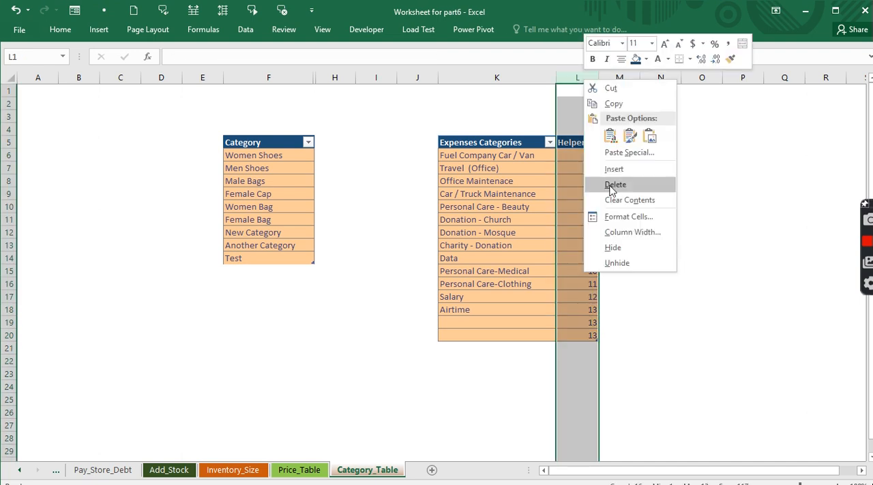
pyautogui.click(612, 249)
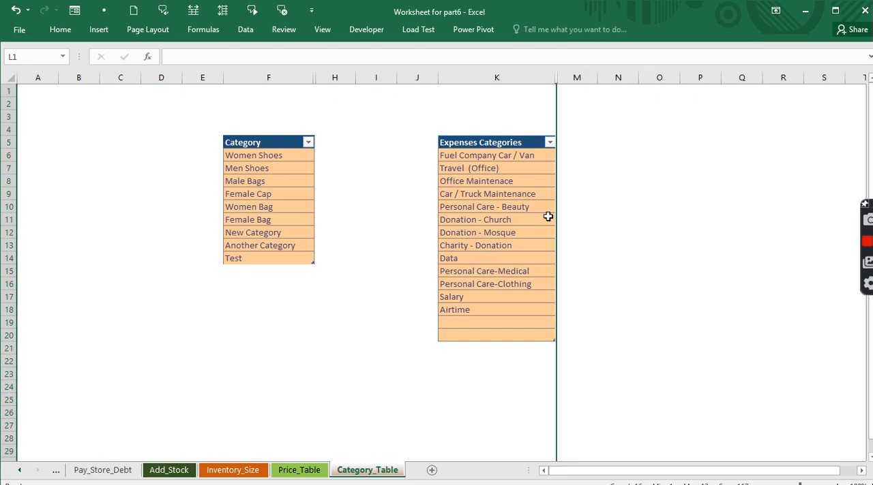
pyautogui.click(485, 170)
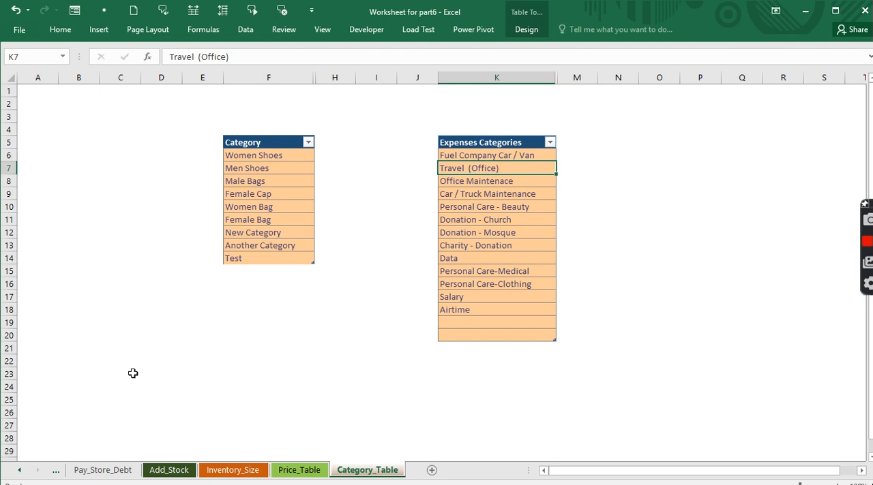
# - Go to the Expense_Tracker sheet using the workbook's full sheet list
pyautogui.rightClick(27, 474)
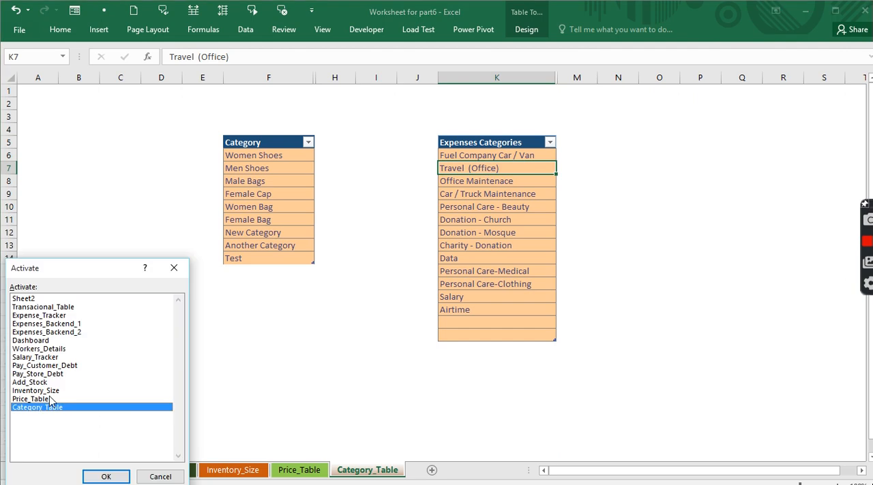
pyautogui.click(53, 316)
pyautogui.doubleClick(53, 316)
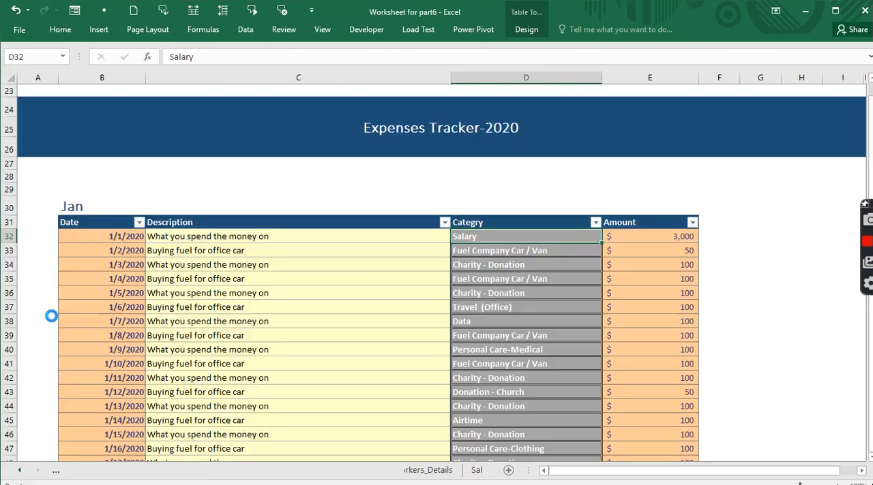
# - Look over the January expense dates from B32 down and examine the monthly expense tables through to the Jun table
pyautogui.click(238, 250)
pyautogui.click(106, 270)
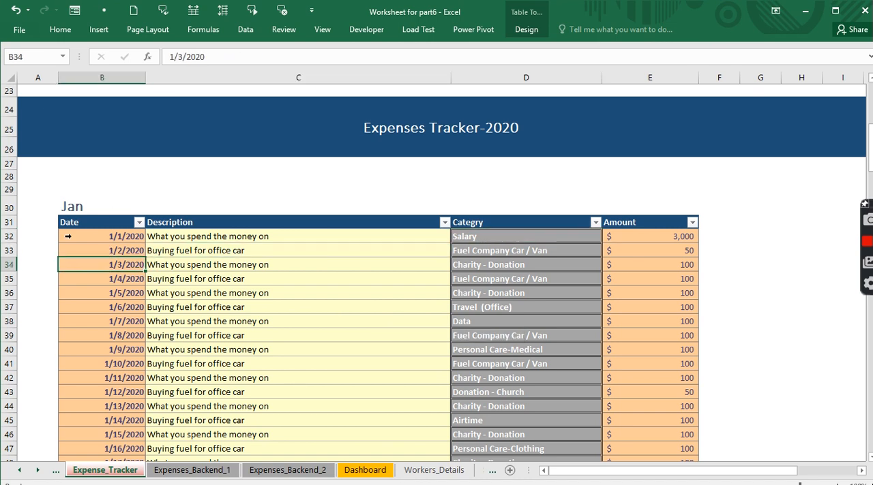
pyautogui.click(79, 236)
pyautogui.moveTo(79, 237); pyautogui.dragTo(88, 421)
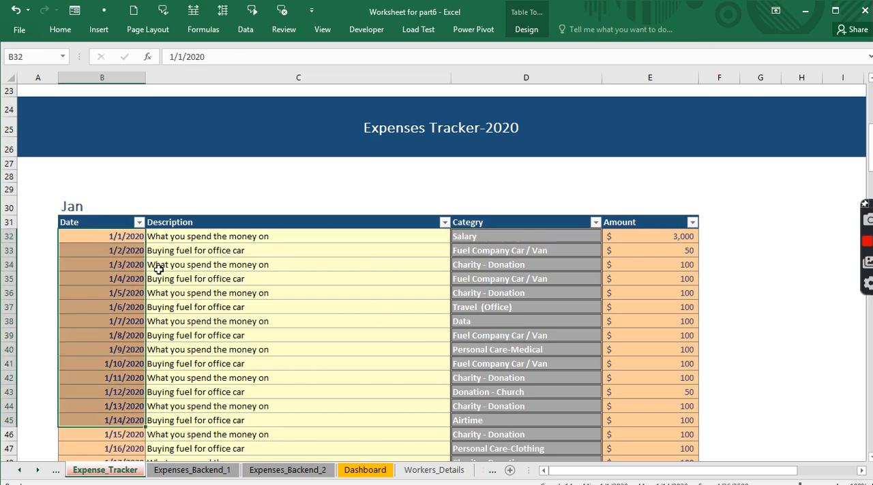
pyautogui.moveTo(83, 236); pyautogui.dragTo(110, 393)
pyautogui.scroll(-17, 145, 276)
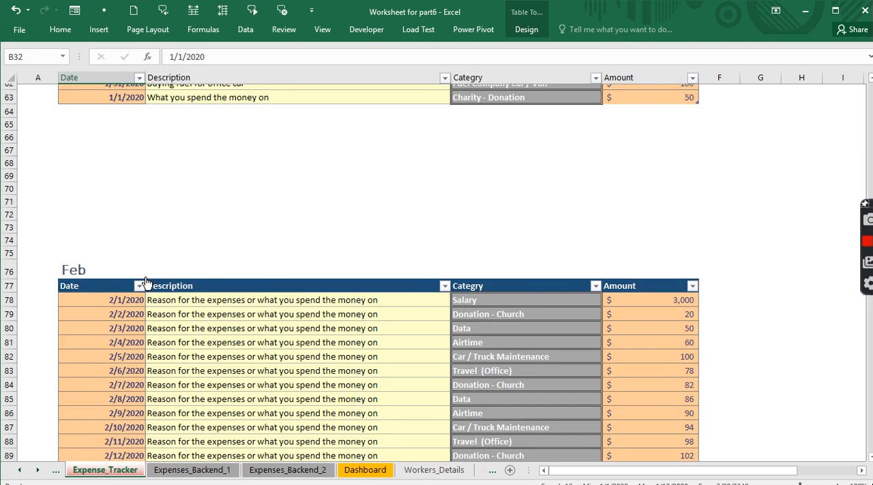
pyautogui.scroll(-20, 146, 281)
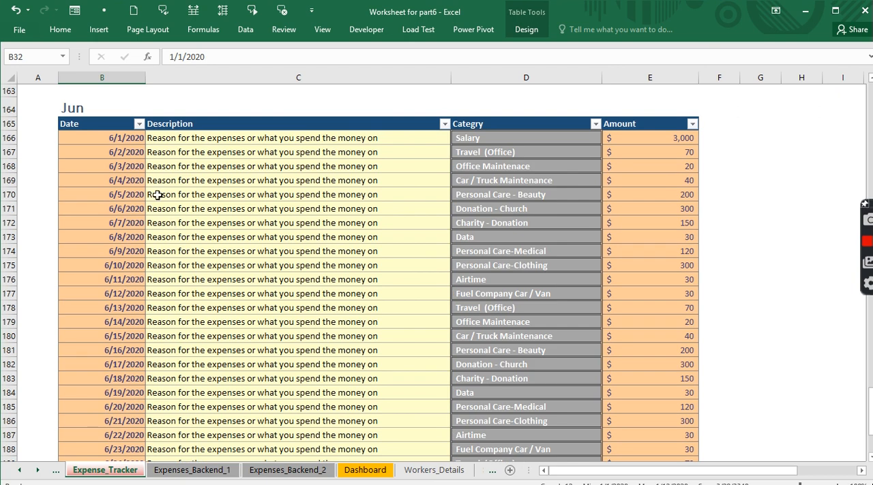
# - Open the Expenses_Backend_1 sheet and examine the monthly category pivot tables up to the empty July section
pyautogui.click(216, 470)
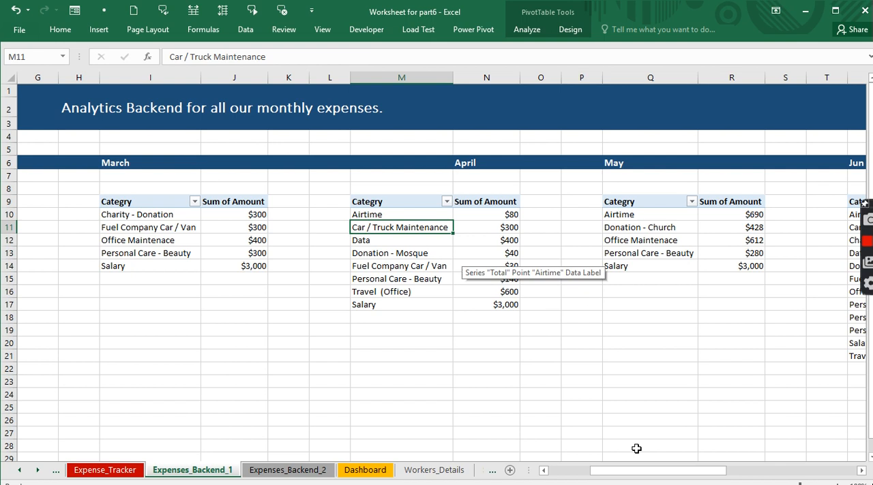
pyautogui.moveTo(637, 471); pyautogui.dragTo(696, 484)
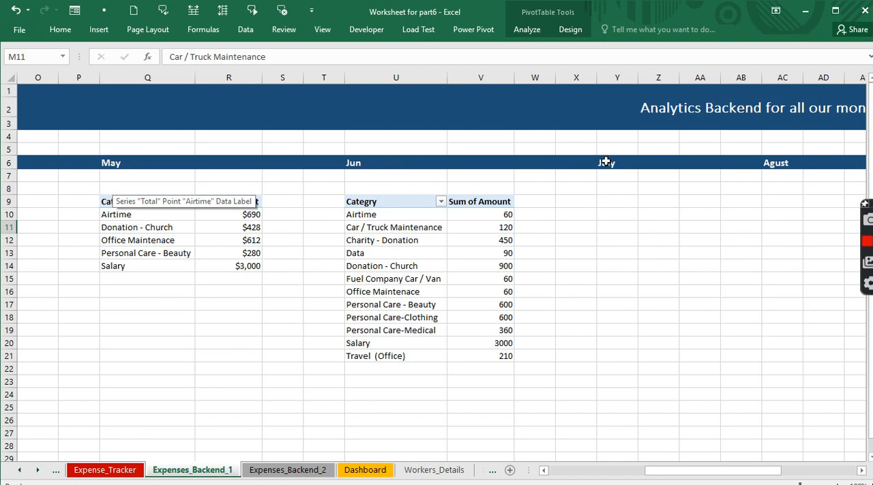
# - Create a PivotTable from the Jun table on Expense_Tracker, placed on the existing Expenses_Backend_1 sheet at Y9 under July
pyautogui.click(102, 470)
pyautogui.click(210, 294)
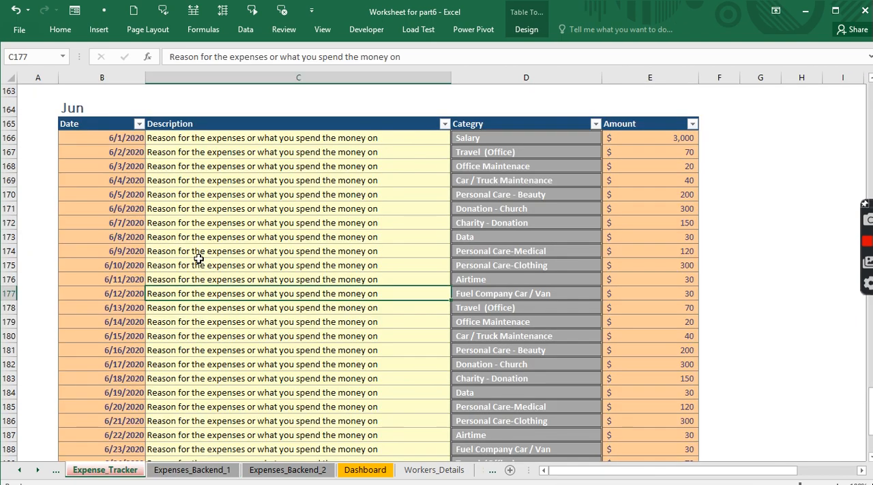
pyautogui.click(99, 29)
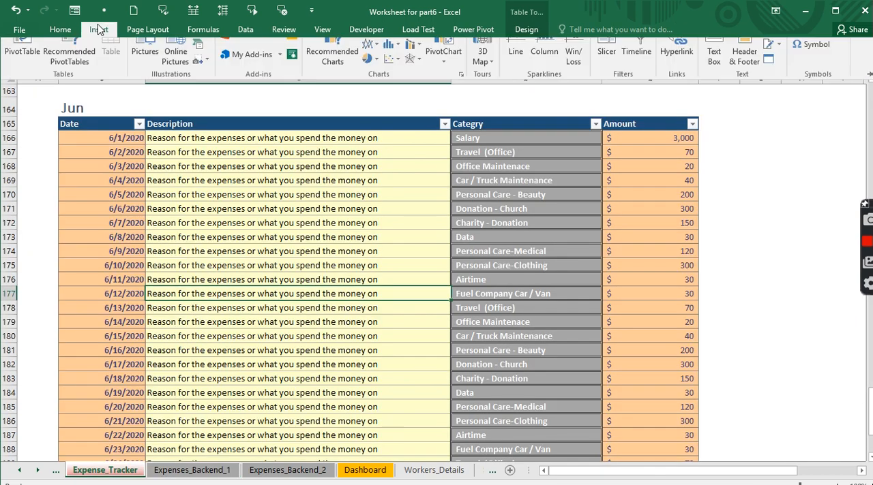
pyautogui.click(21, 59)
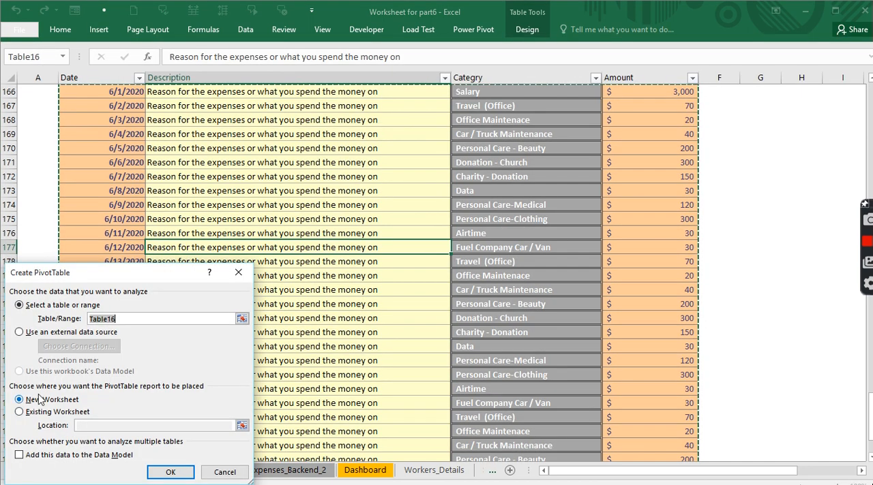
pyautogui.click(29, 413)
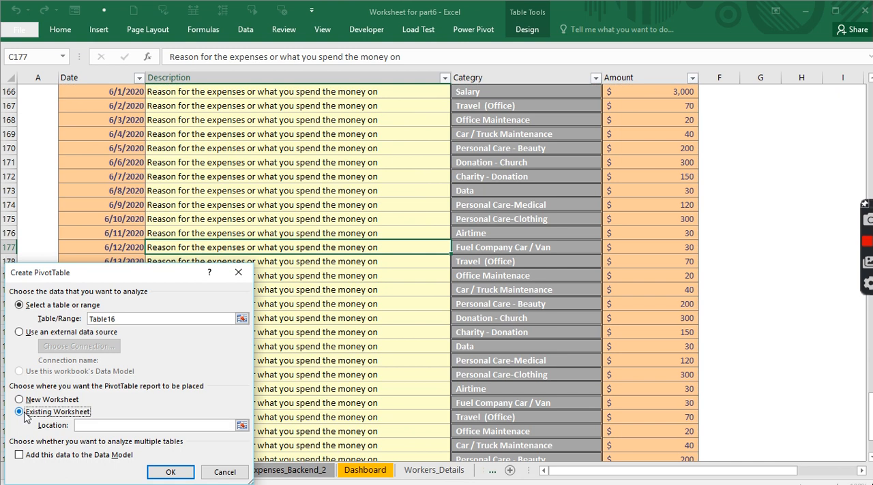
pyautogui.moveTo(91, 280); pyautogui.dragTo(452, 175)
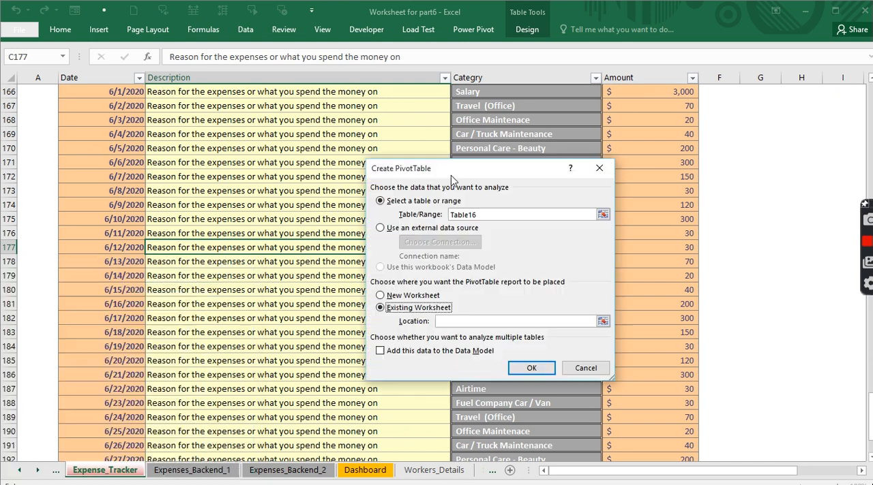
pyautogui.click(199, 470)
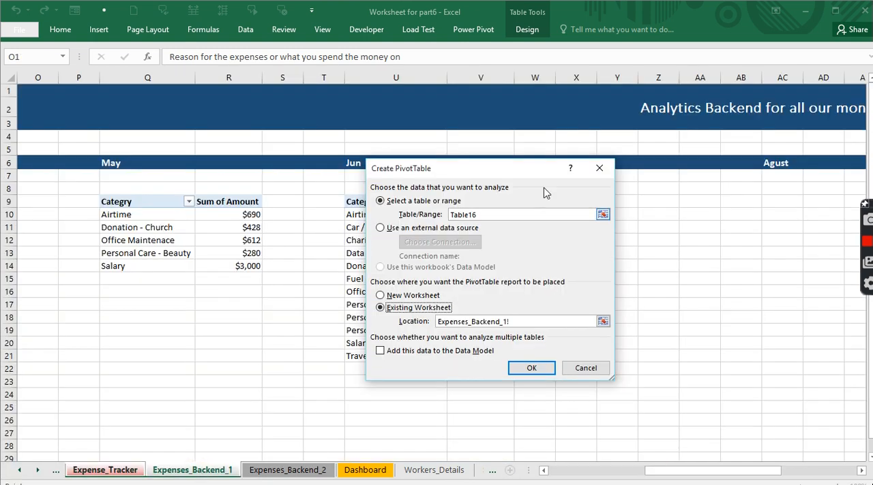
pyautogui.moveTo(535, 175); pyautogui.dragTo(337, 187)
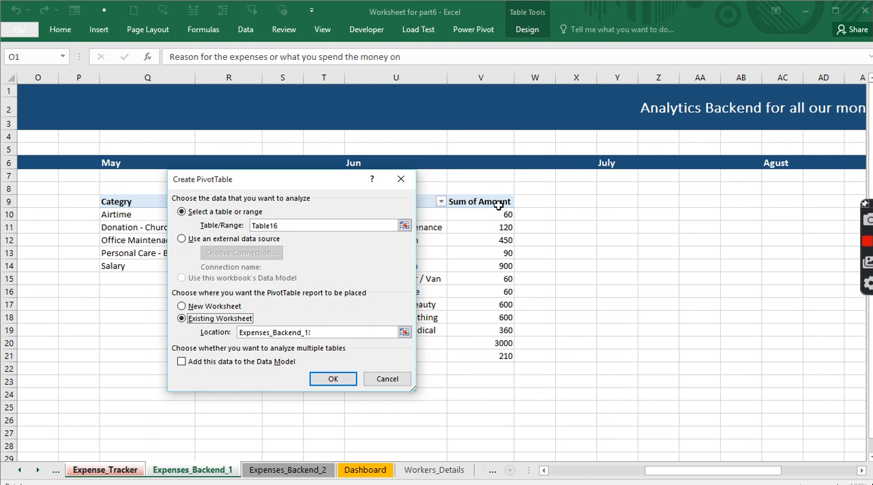
pyautogui.click(613, 203)
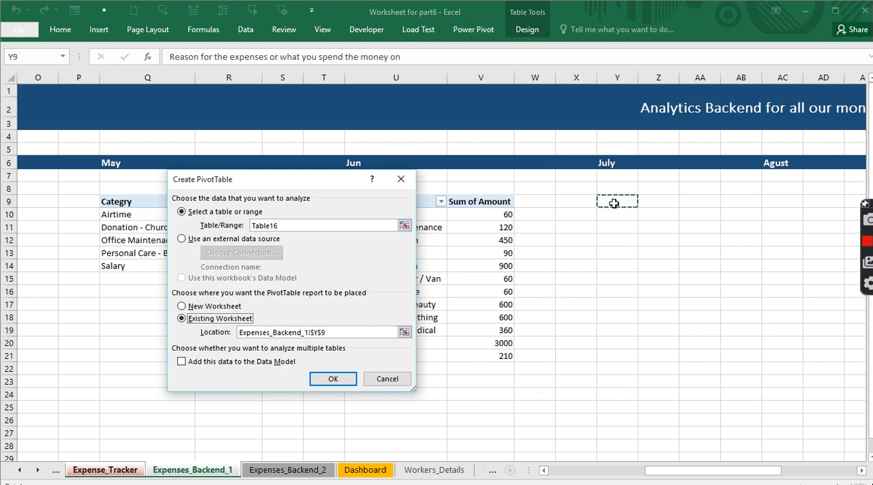
pyautogui.click(334, 379)
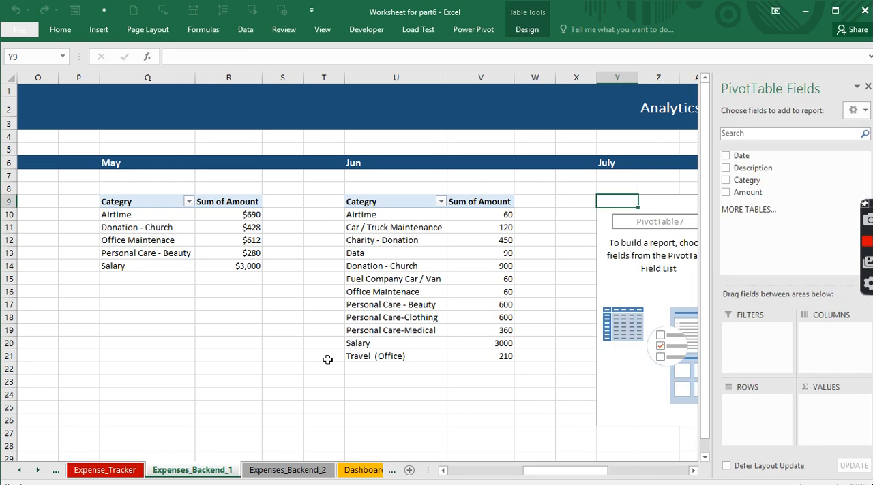
# - Add Categry to the rows and Amount to the values of the PivotTable under July
pyautogui.moveTo(746, 180); pyautogui.dragTo(756, 411)
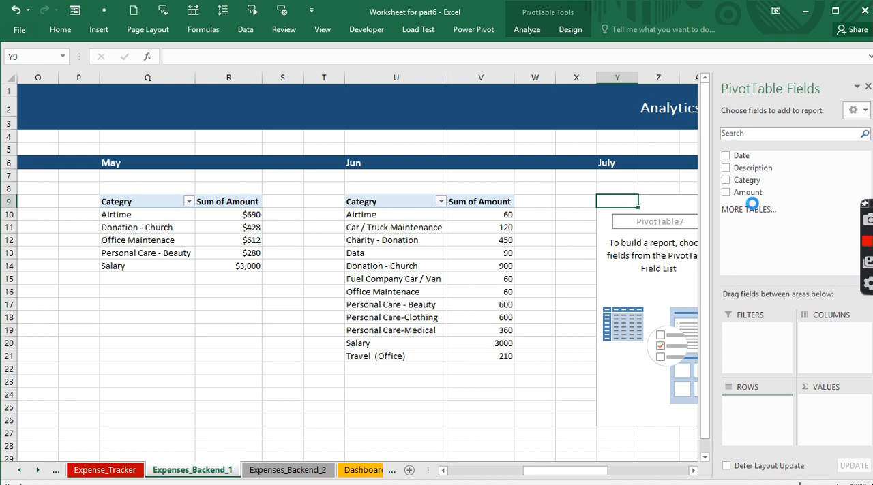
pyautogui.moveTo(748, 193); pyautogui.dragTo(845, 409)
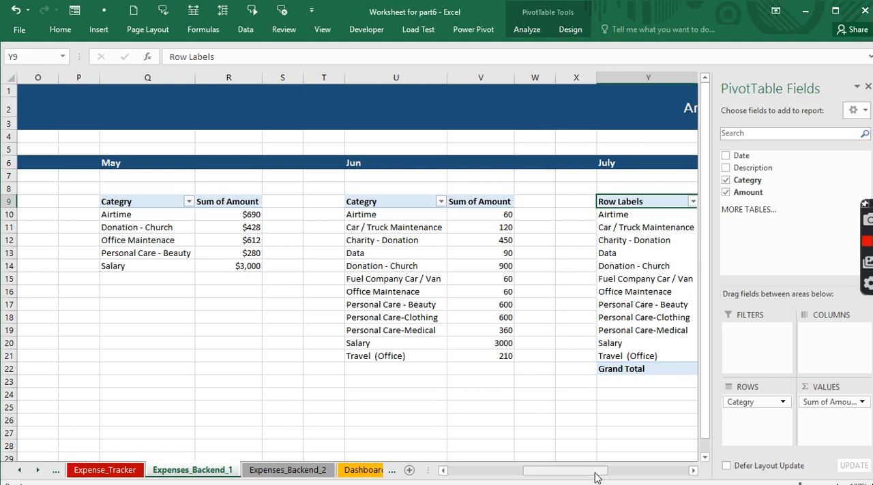
# - Change the report layout of the PivotTable under July to Tabular Form
pyautogui.moveTo(595, 477); pyautogui.dragTo(612, 475)
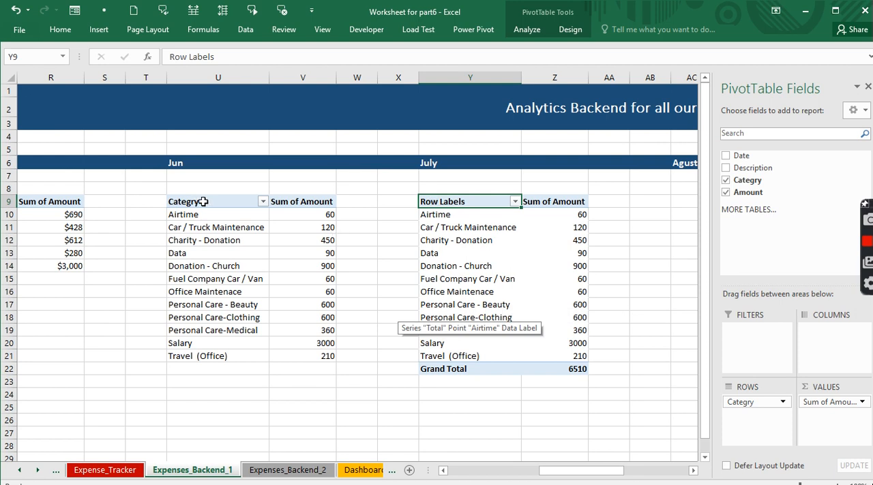
pyautogui.click(447, 221)
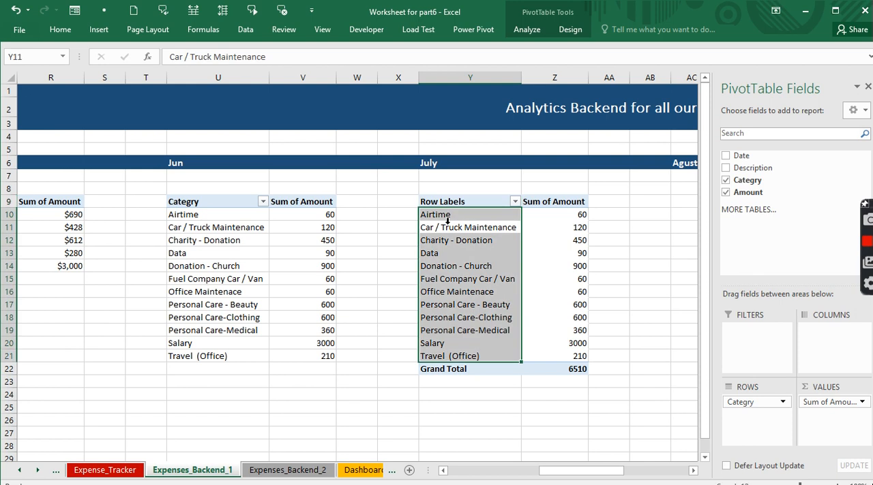
pyautogui.click(570, 29)
pyautogui.click(84, 62)
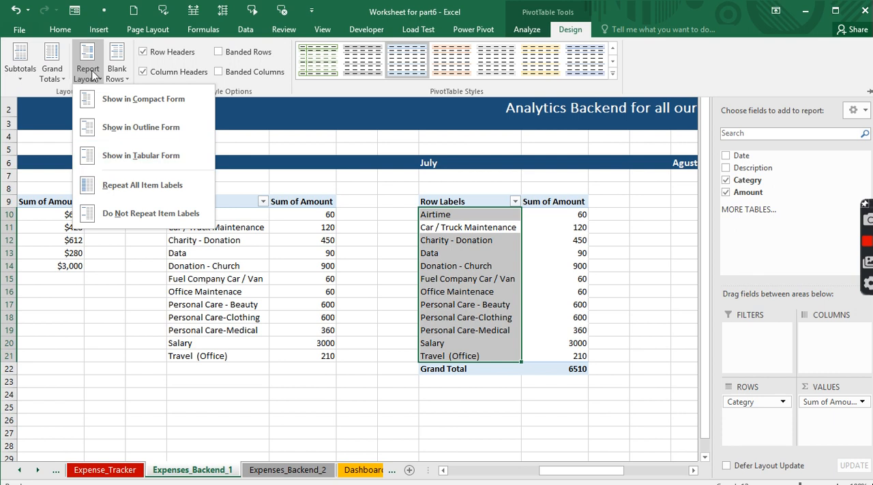
pyautogui.click(141, 156)
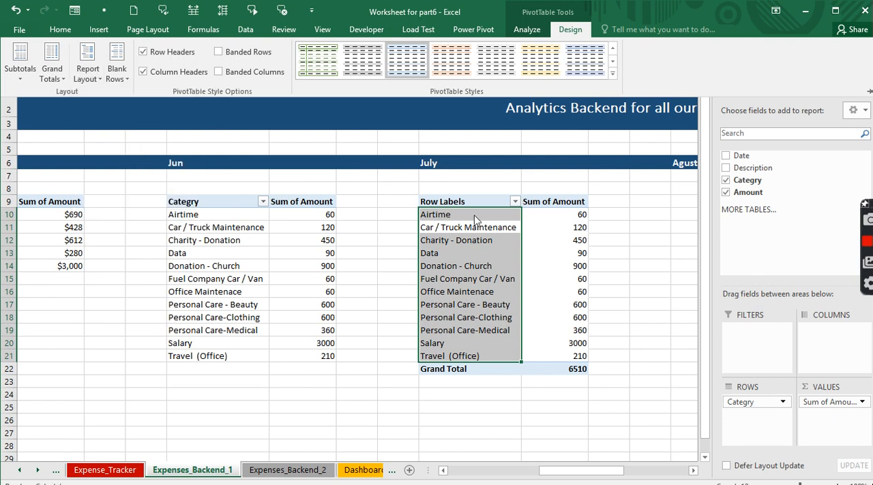
pyautogui.press('F4')
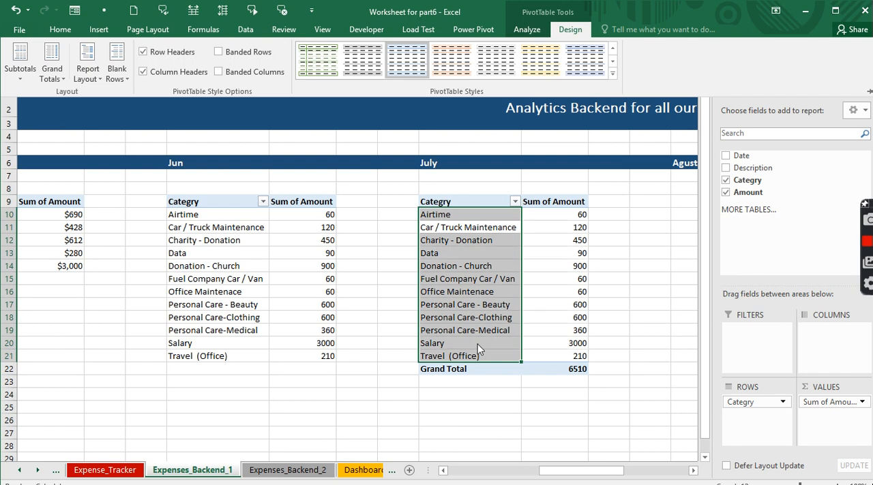
# - Remove the Grand Total row from the PivotTable under July
pyautogui.click(61, 81)
pyautogui.click(564, 369)
pyautogui.press('Delete')
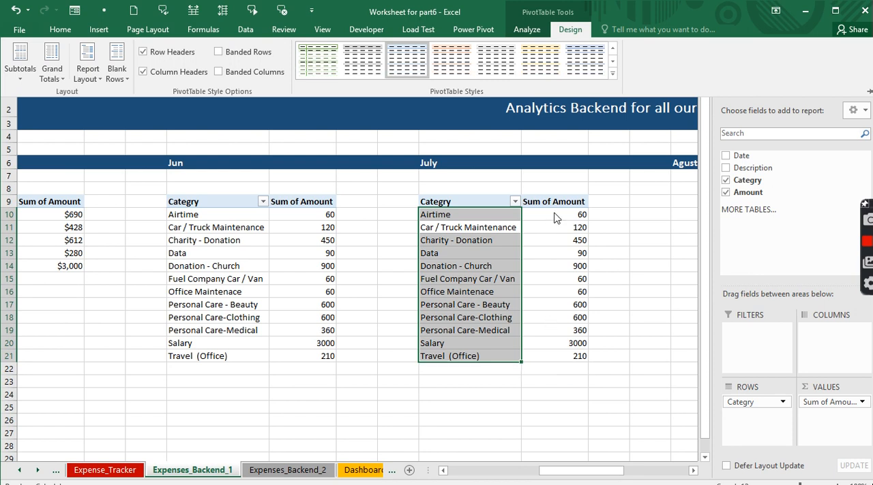
pyautogui.click(542, 231)
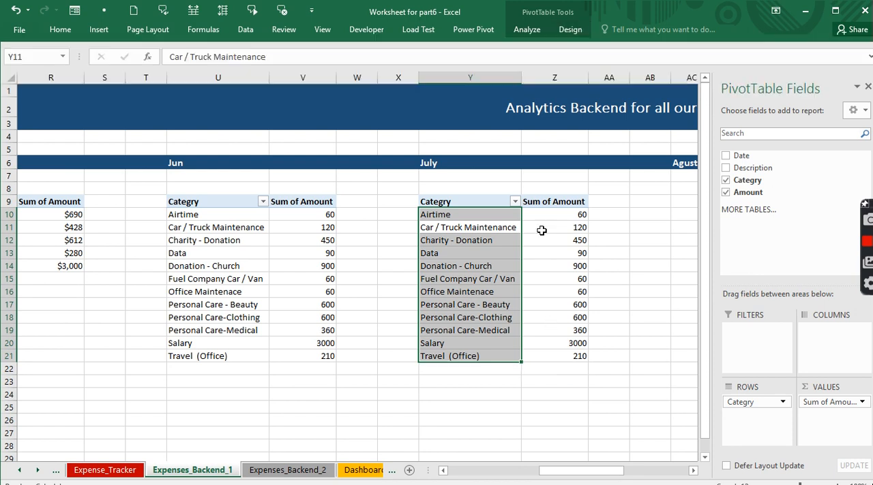
# - Format the Jun pivot table's Sum of Amount values in V10:V21 as Currency with the $ symbol and 0 decimal places
pyautogui.click(314, 215)
pyautogui.moveTo(314, 215); pyautogui.dragTo(310, 357)
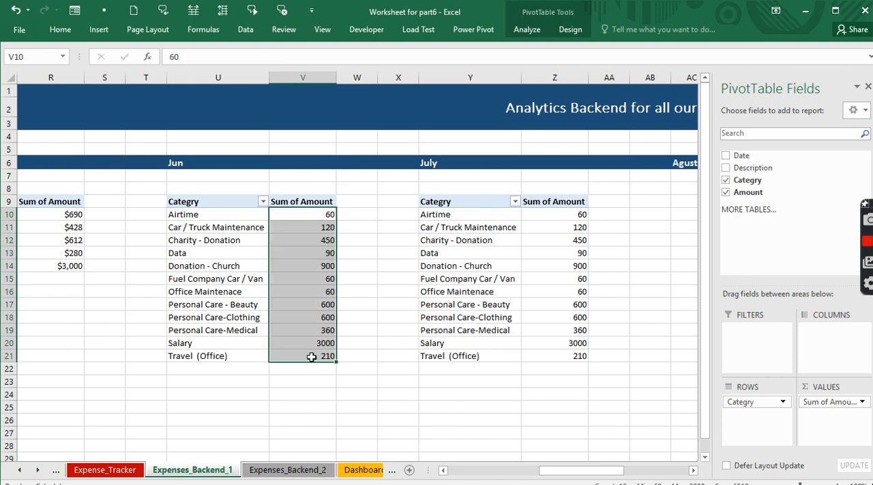
pyautogui.hotkey('ctrl', '1')
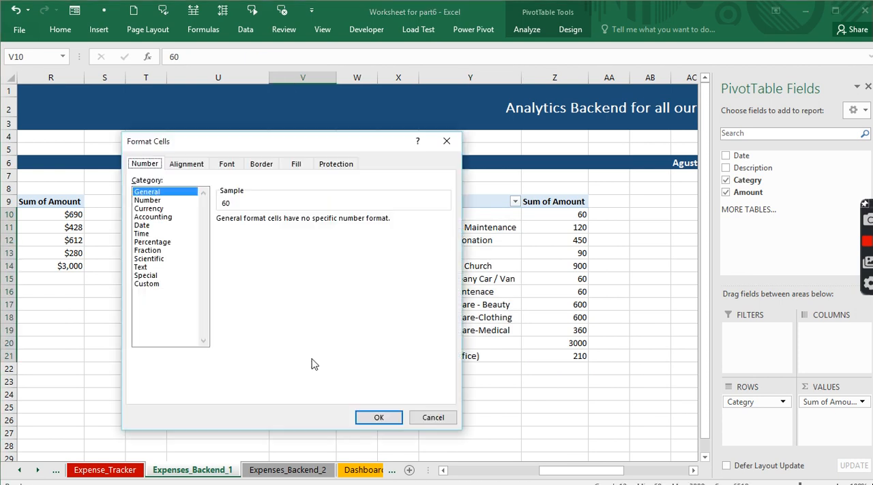
pyautogui.click(161, 209)
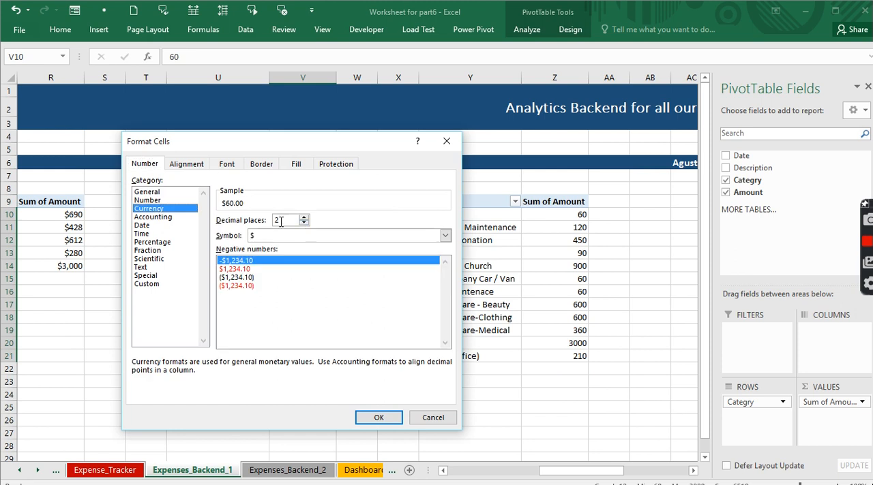
pyautogui.doubleClick(305, 225)
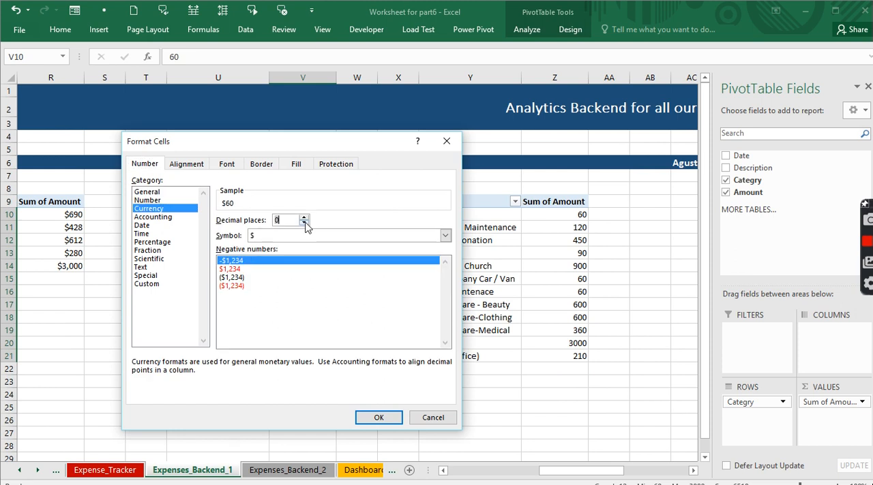
pyautogui.click(366, 420)
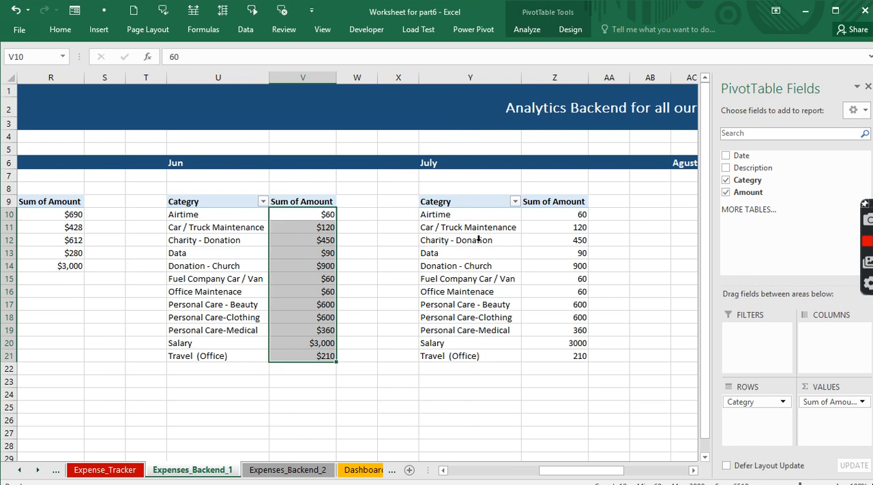
# - Copy the July PivotTable range Y9:Z22 and paste it at A1 of a new worksheet
pyautogui.moveTo(436, 204); pyautogui.dragTo(563, 372)
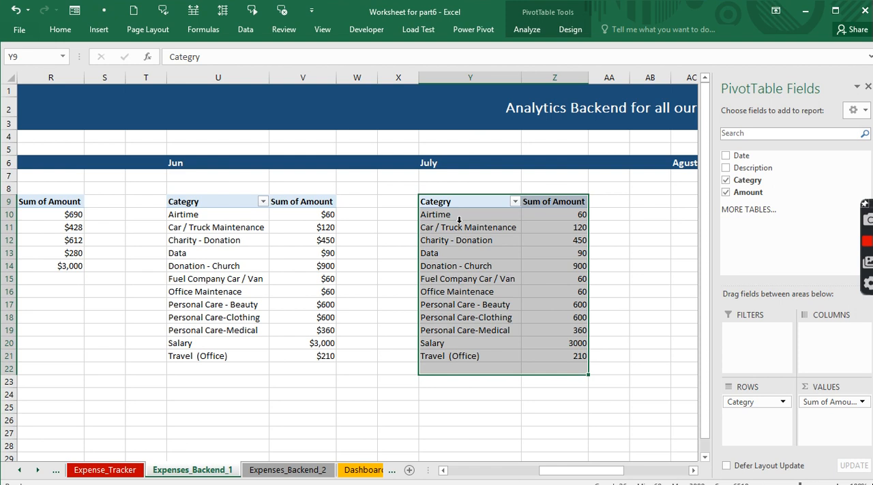
pyautogui.hotkey('ctrl', 'c')
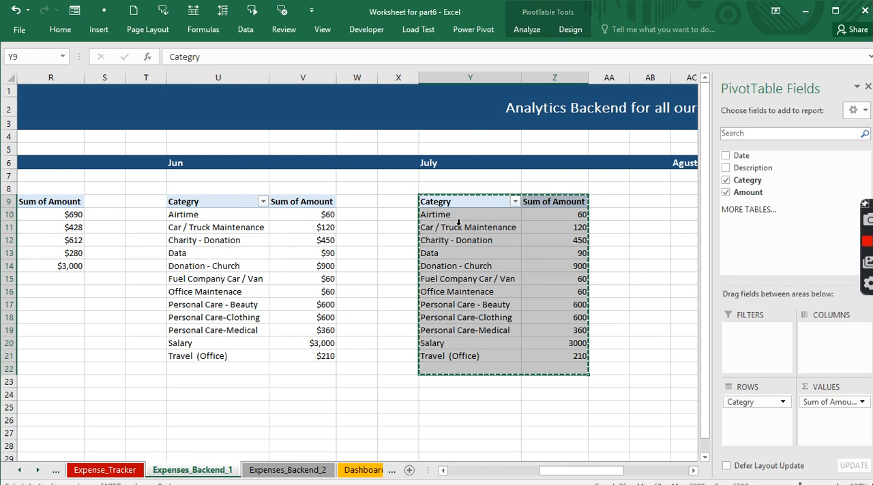
pyautogui.click(409, 470)
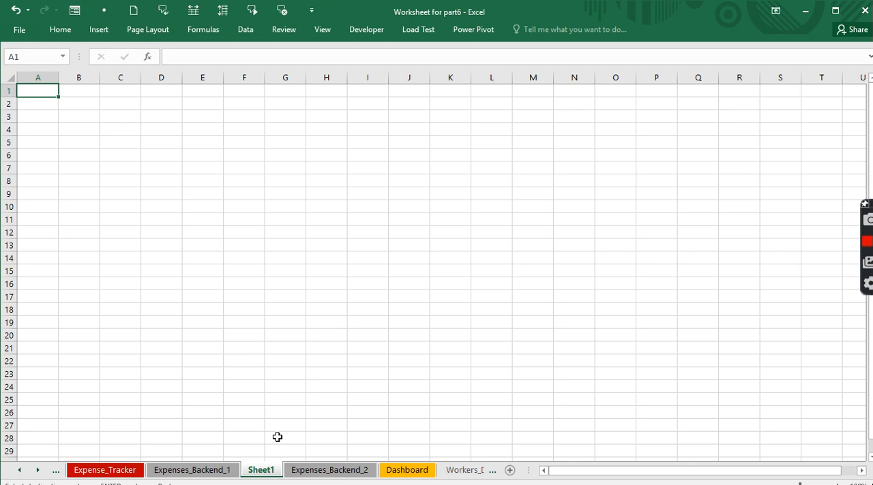
pyautogui.hotkey('ctrl', 'v')
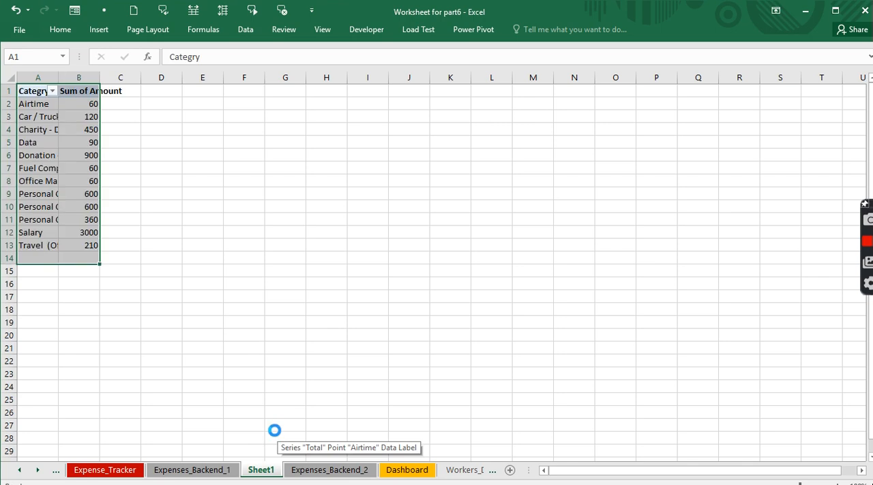
# - Delete the Sheet1 worksheet that holds the pasted PivotTable
pyautogui.rightClick(263, 473)
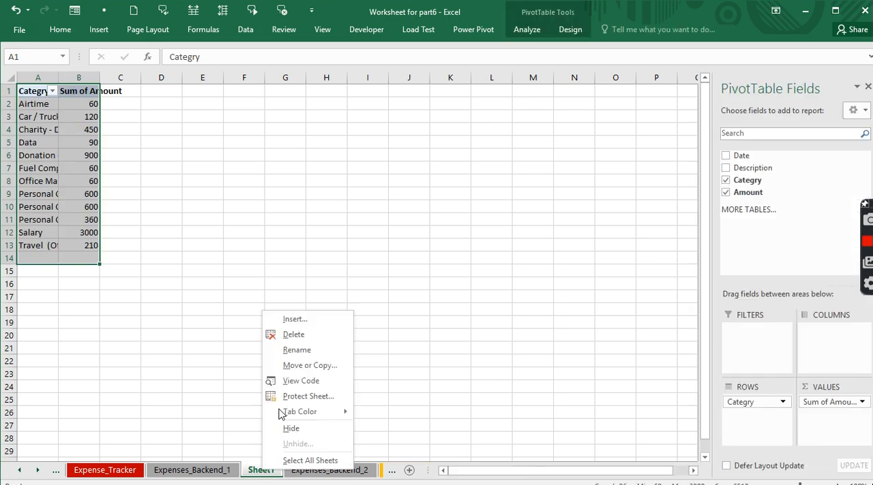
pyautogui.click(295, 336)
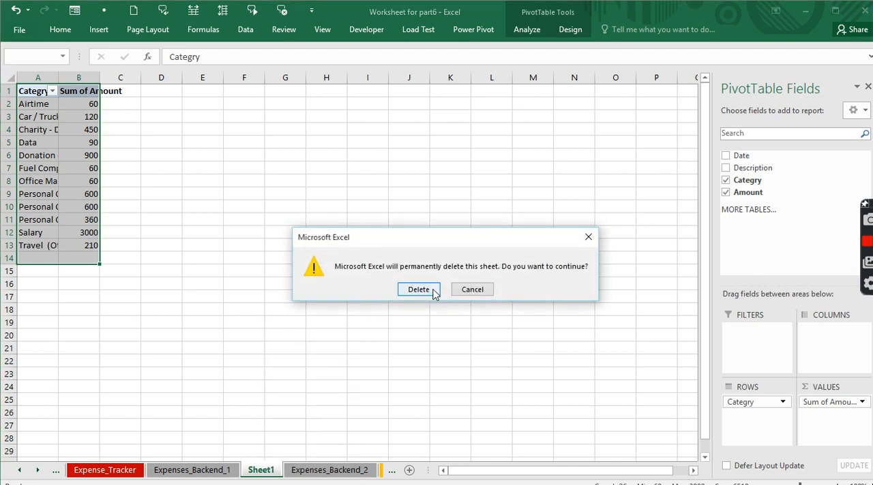
pyautogui.click(432, 290)
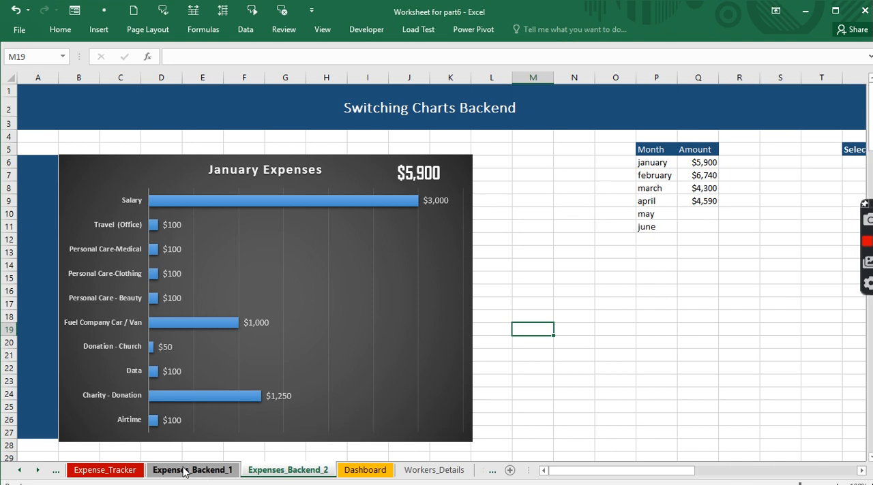
# - Return to the January pivot table on Expenses_Backend_1, and switch to the Expenses Tracker workbook
pyautogui.click(204, 472)
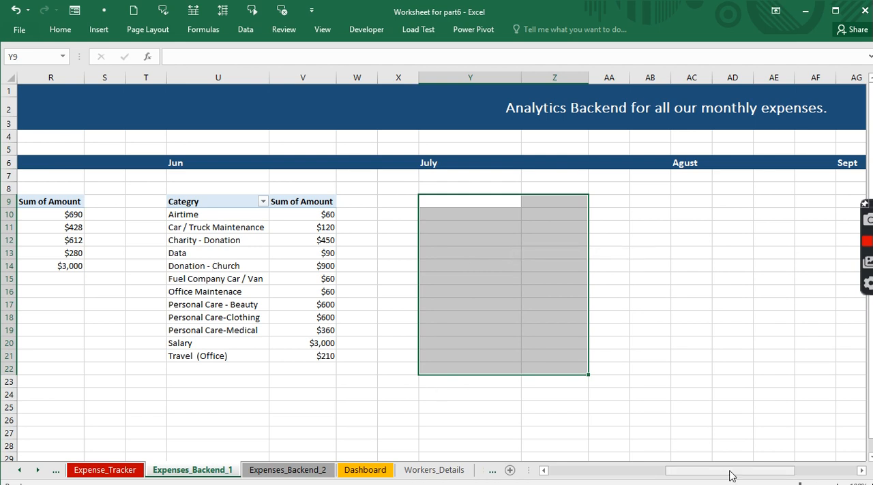
pyautogui.moveTo(731, 475); pyautogui.dragTo(600, 475)
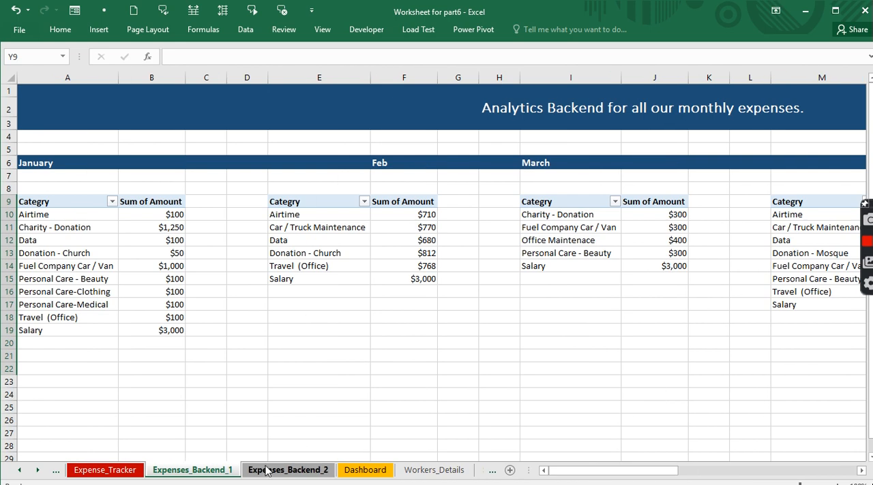
pyautogui.click(312, 30)
pyautogui.click(602, 70)
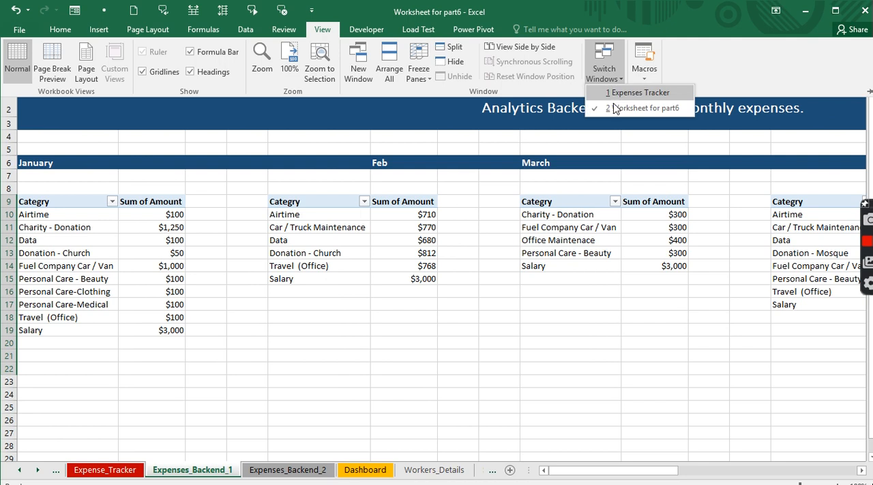
pyautogui.click(616, 92)
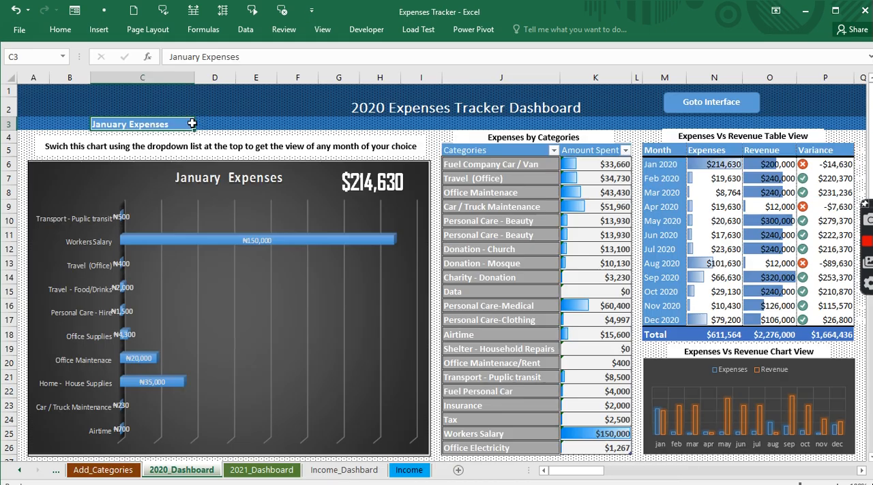
# - Switch the monthly chart on 2020_Dashboard to May Expenses and on to December Expenses with the month selector in C3
pyautogui.click(199, 124)
pyautogui.click(153, 169)
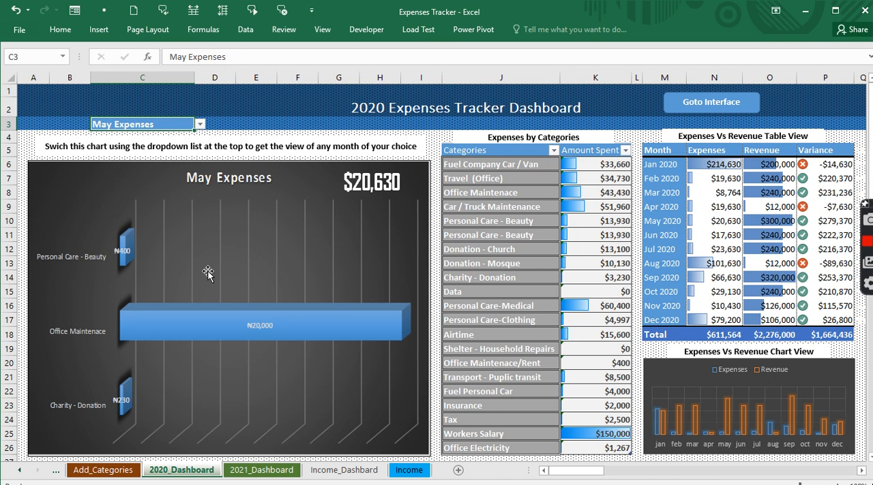
pyautogui.click(199, 124)
pyautogui.click(199, 195)
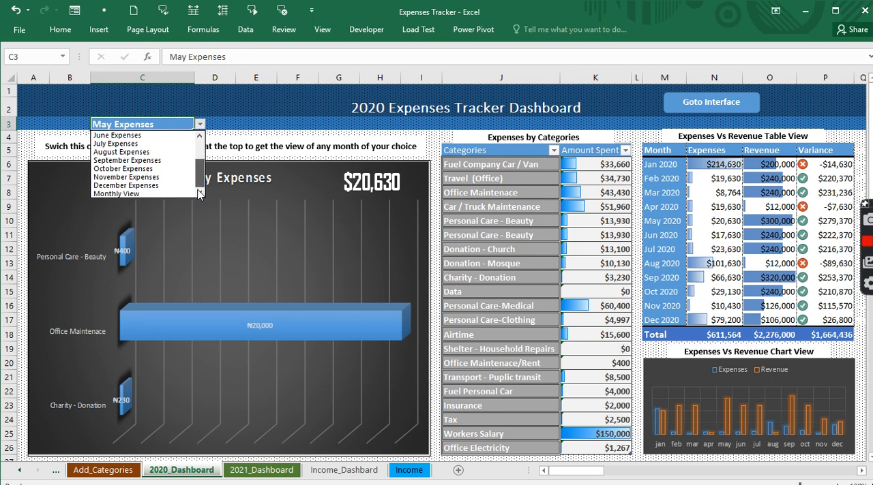
pyautogui.click(178, 185)
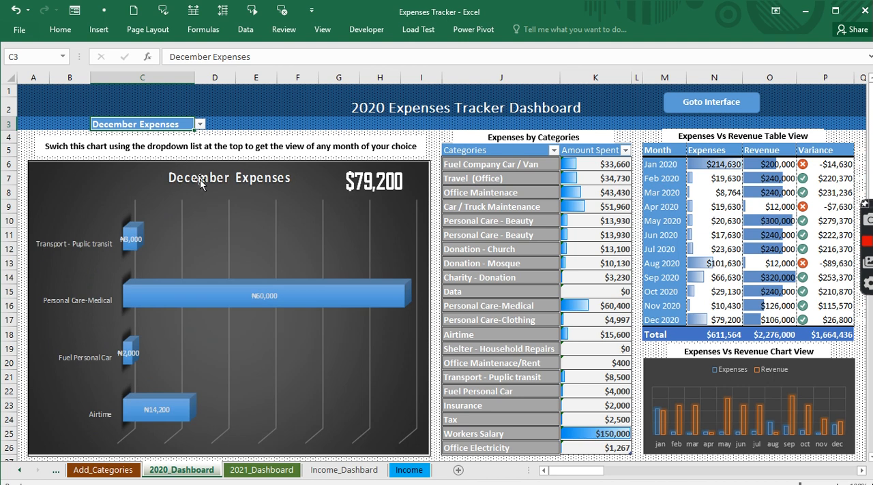
# - Switch back to the Worksheet for part6 workbook and look over the January to March pivot tables on Expenses_Backend_1
pyautogui.click(315, 33)
pyautogui.click(604, 62)
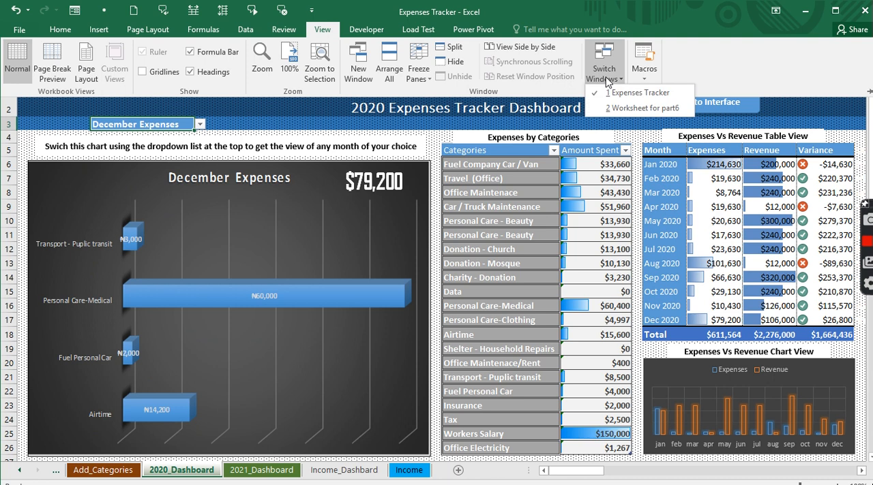
pyautogui.click(641, 108)
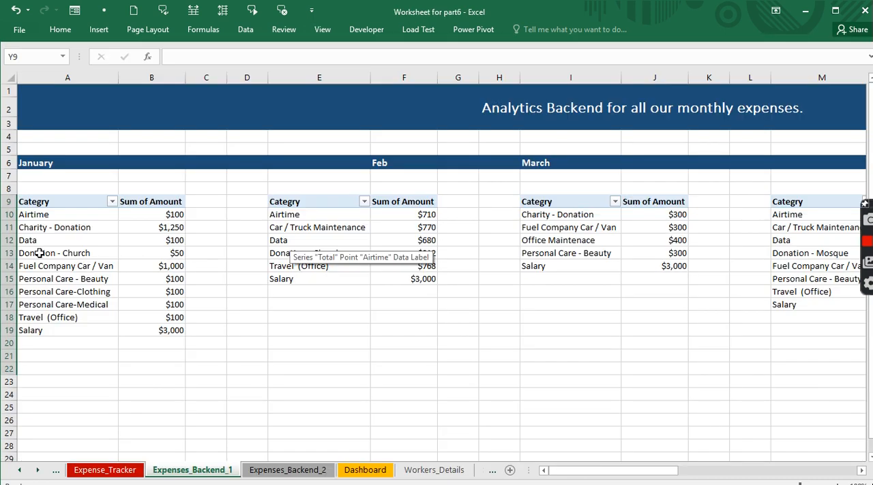
pyautogui.click(313, 253)
pyautogui.click(497, 240)
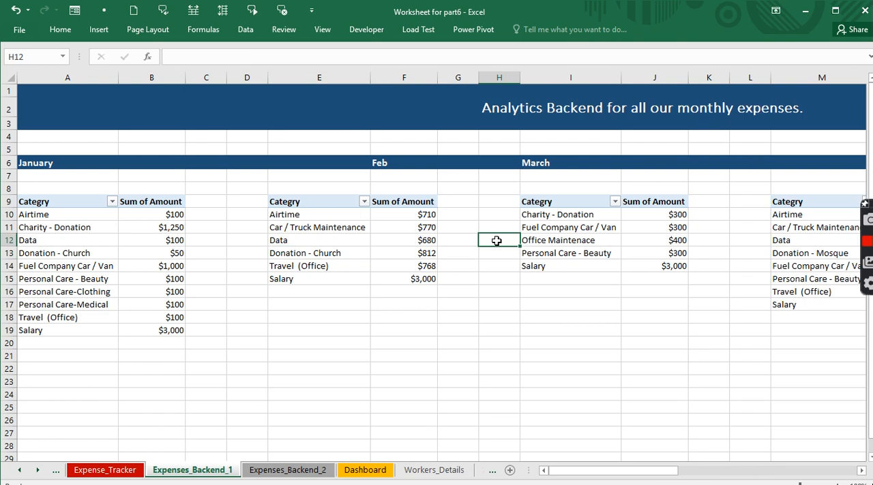
# - Examine the monthly charts on Expenses_Backend_2 and the empty grey chart area below the April Expenses chart
pyautogui.click(286, 469)
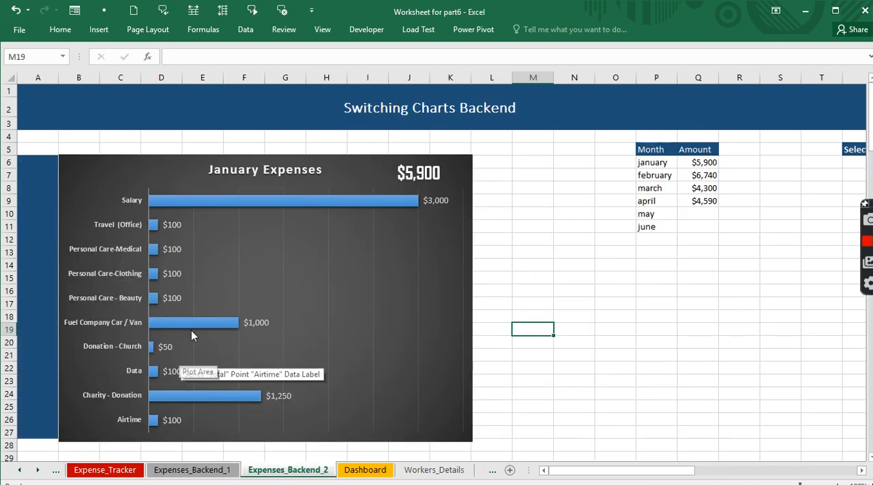
pyautogui.scroll(-20, 191, 331)
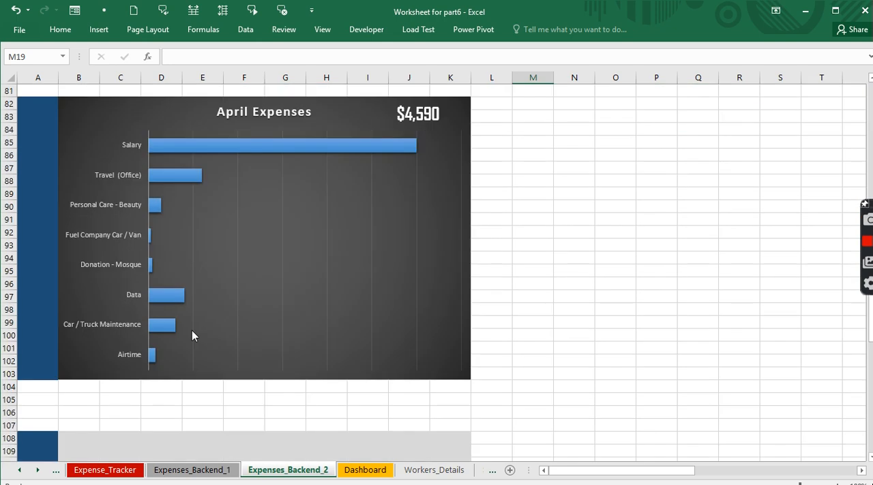
pyautogui.scroll(7, 191, 331)
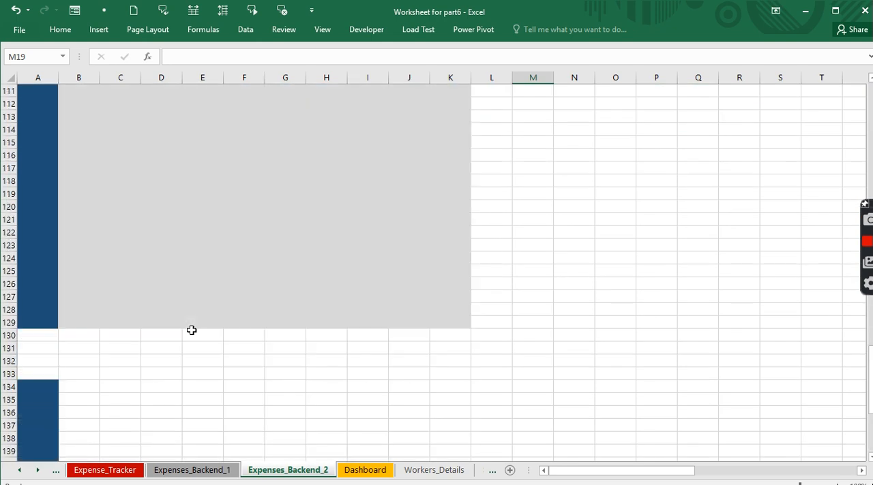
pyautogui.click(156, 192)
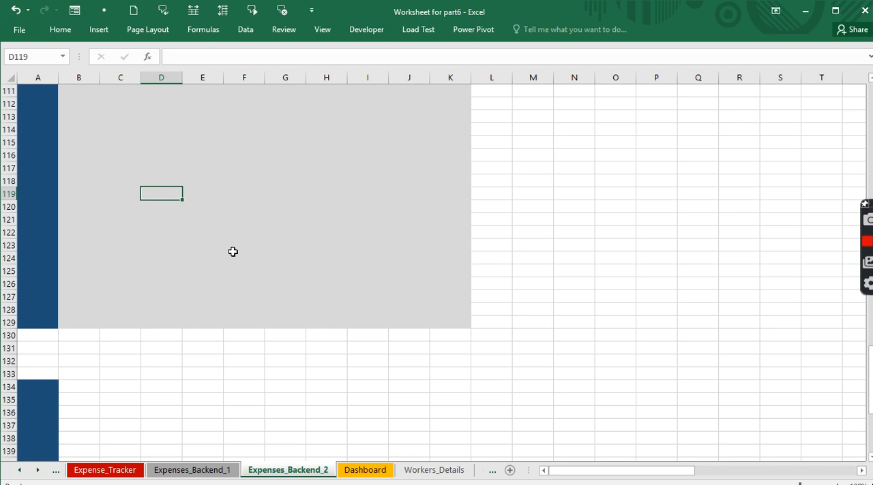
pyautogui.scroll(7, 204, 272)
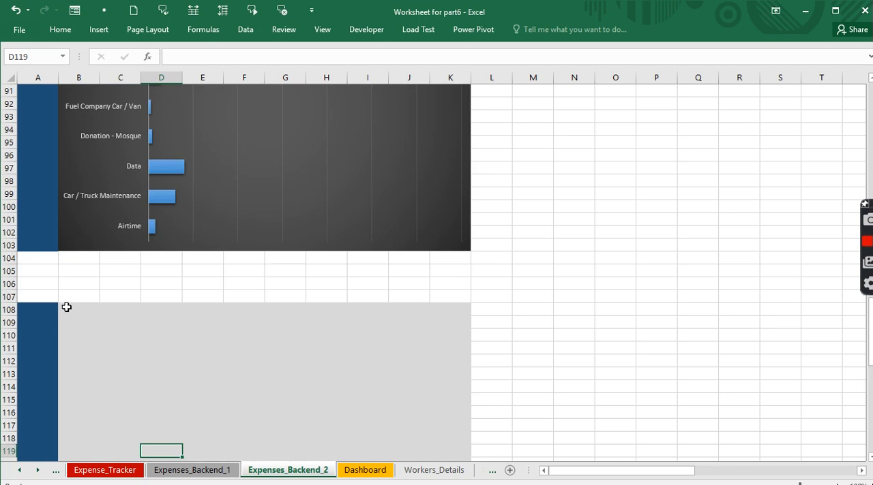
pyautogui.moveTo(66, 307); pyautogui.dragTo(469, 456)
pyautogui.scroll(7, 279, 323)
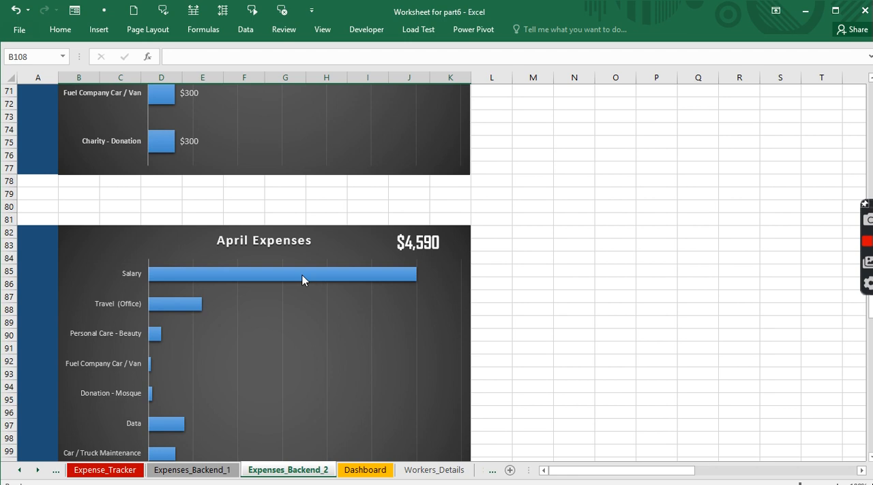
pyautogui.scroll(-10, 303, 280)
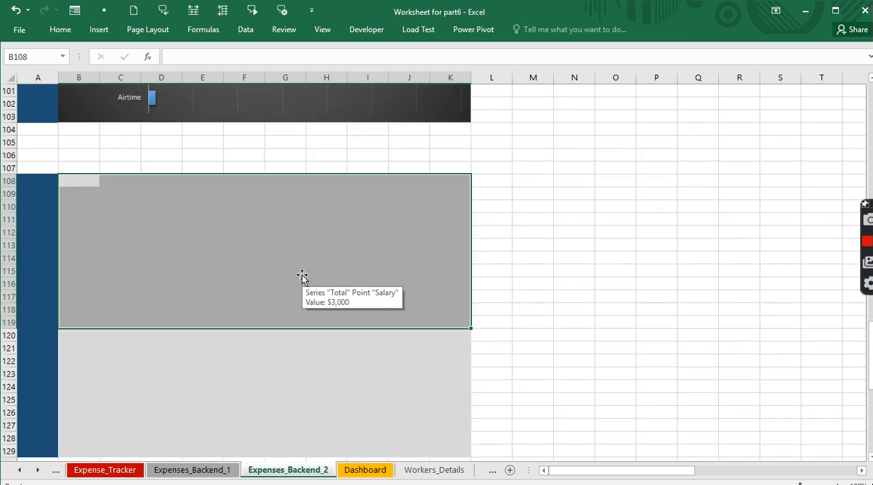
pyautogui.click(129, 246)
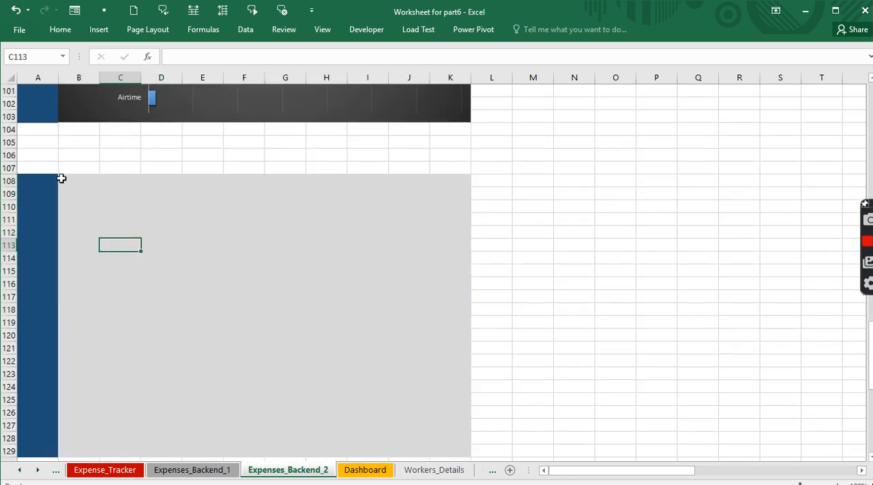
# - Copy the grey chart area B108:K129 on Expenses_Backend_2 and paste it at B134
pyautogui.moveTo(61, 179); pyautogui.dragTo(452, 393)
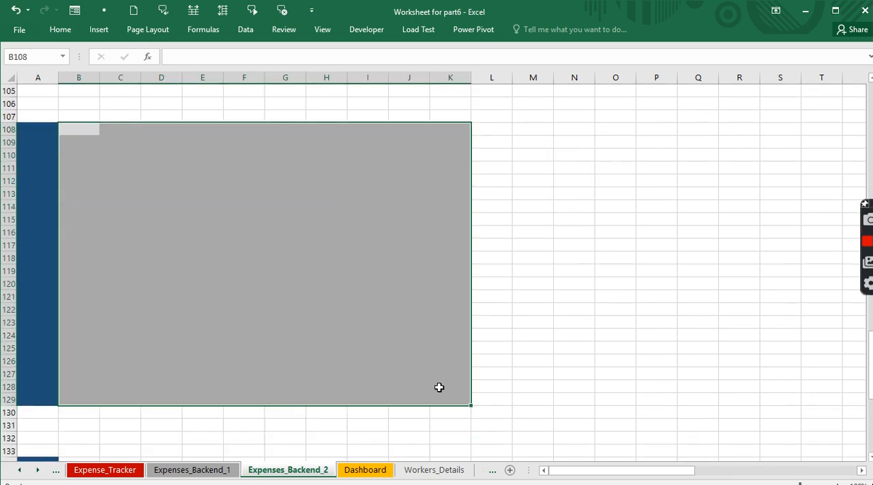
pyautogui.hotkey('ctrl', 'c')
pyautogui.scroll(-2, 431, 368)
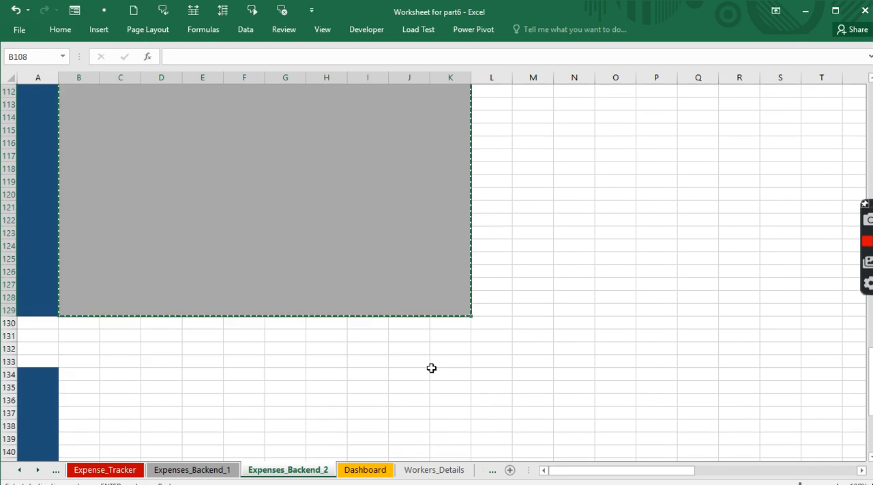
pyautogui.scroll(-1, 88, 318)
pyautogui.click(80, 335)
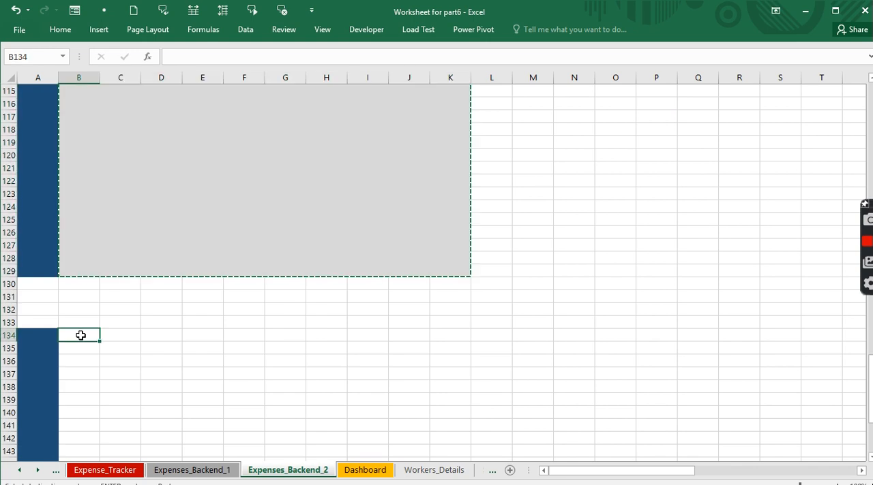
pyautogui.hotkey('ctrl', 'v')
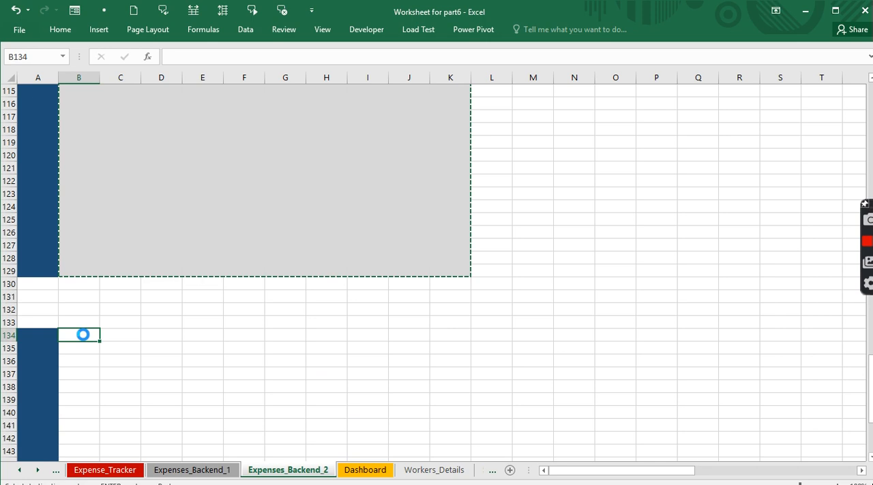
pyautogui.scroll(-10, 298, 328)
pyautogui.scroll(7, 298, 329)
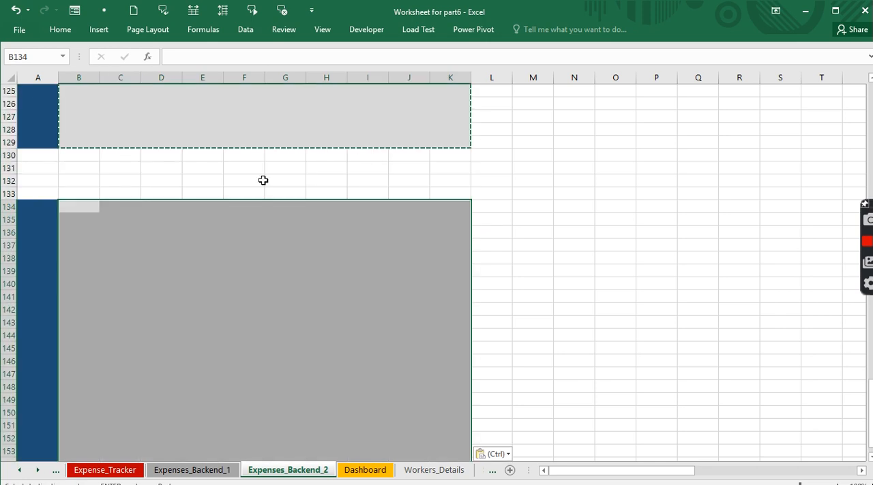
# - Exit copy mode and compare the April Expenses chart with the empty chart areas below it
pyautogui.scroll(7, 294, 307)
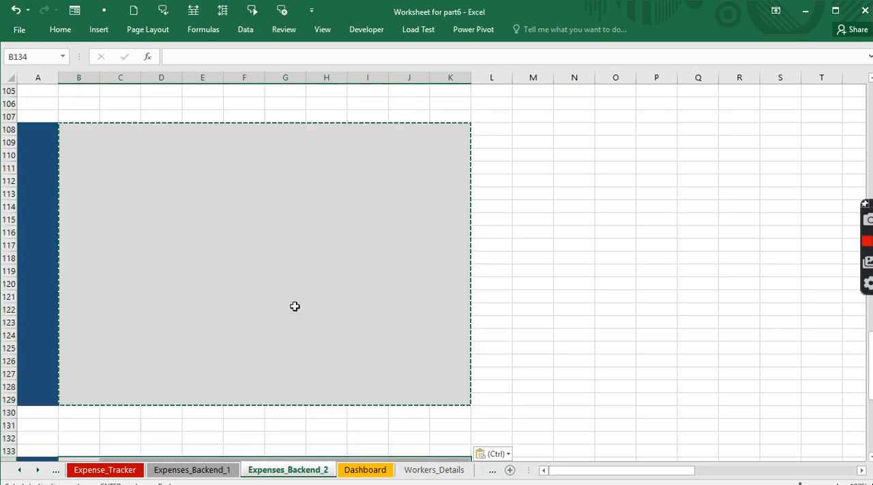
pyautogui.scroll(3, 294, 307)
pyautogui.scroll(10, 294, 307)
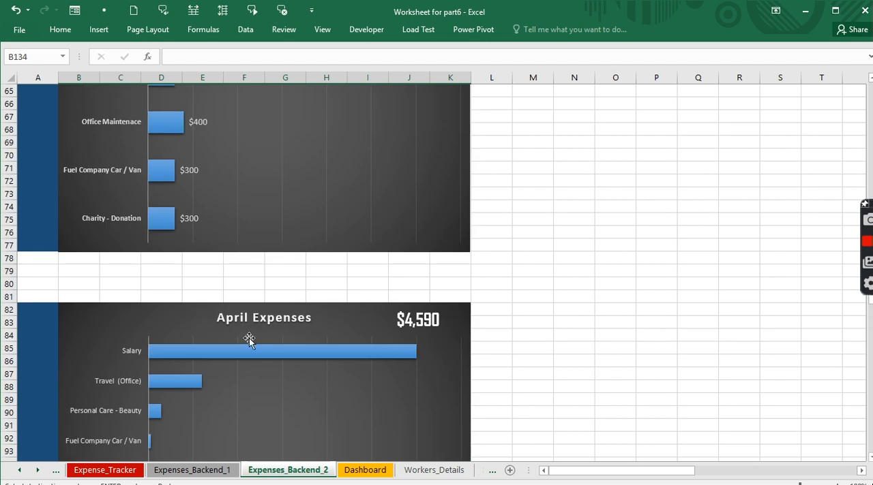
pyautogui.scroll(-6, 260, 328)
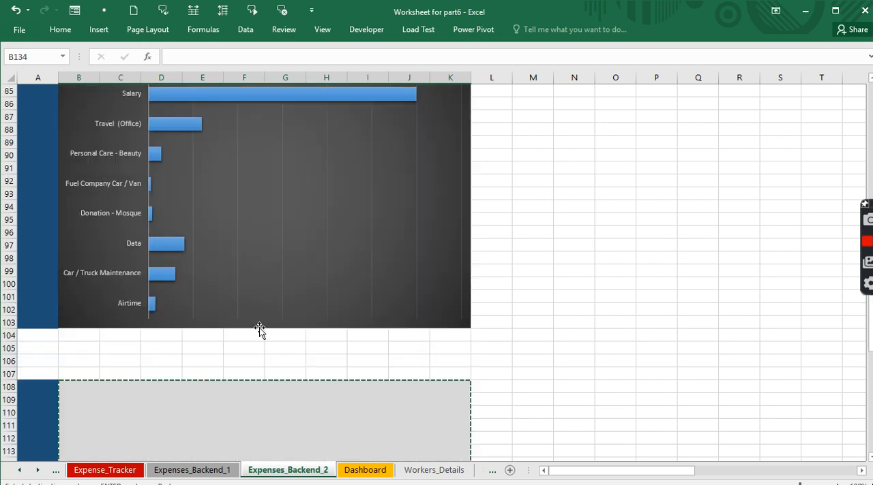
pyautogui.scroll(3, 259, 325)
pyautogui.scroll(-7, 259, 325)
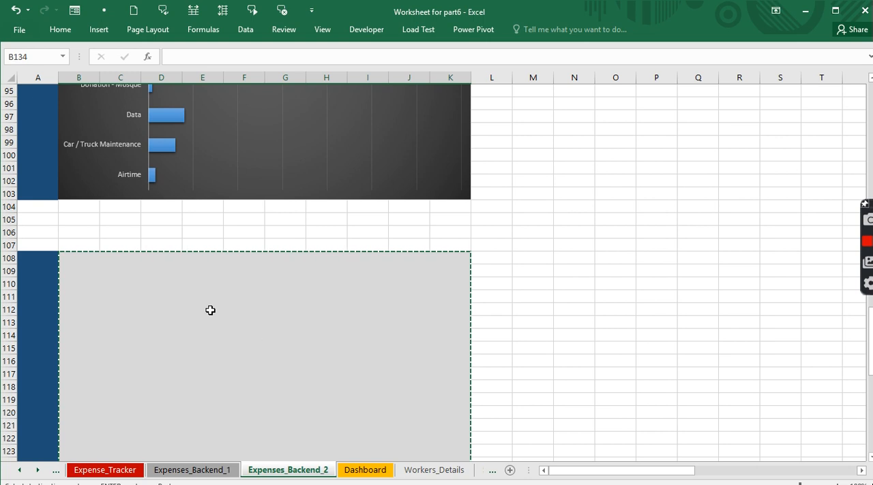
pyautogui.press('Return')
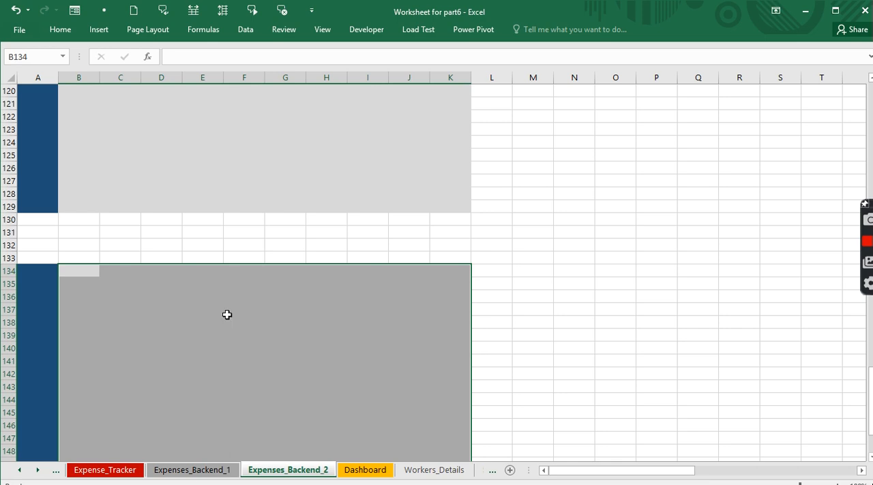
pyautogui.scroll(13, 227, 311)
pyautogui.scroll(-7, 205, 355)
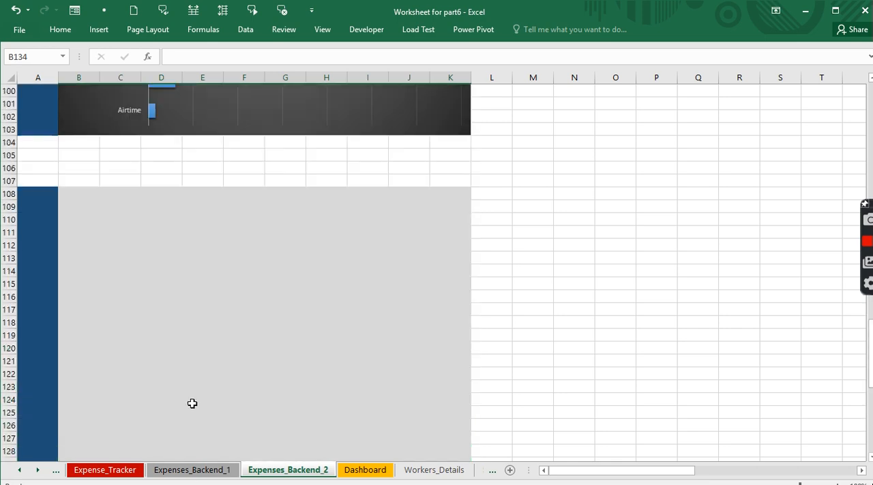
# - Insert a Clustered Bar PivotChart from the May pivot table on the Expenses_Backend_1 sheet
pyautogui.click(194, 471)
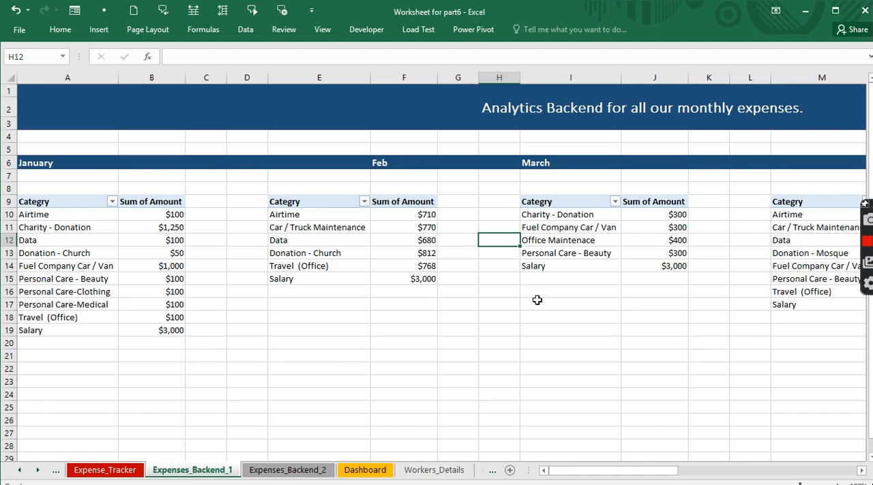
pyautogui.moveTo(650, 475); pyautogui.dragTo(706, 478)
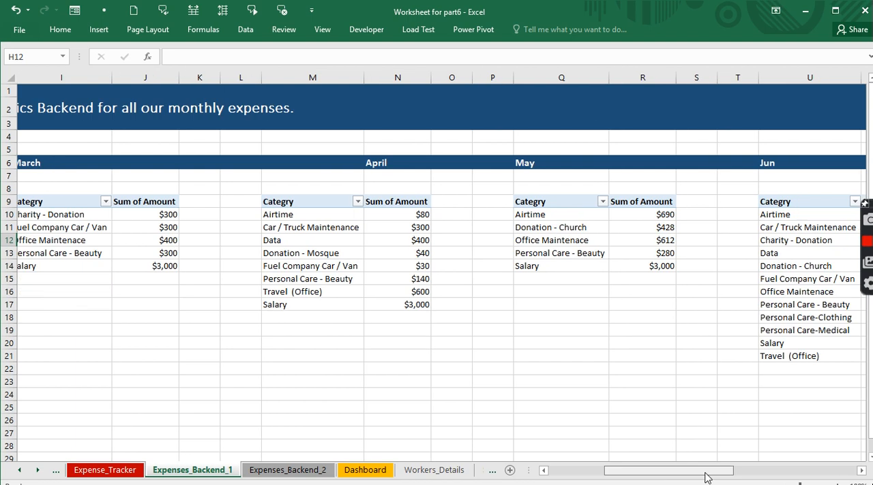
pyautogui.click(602, 230)
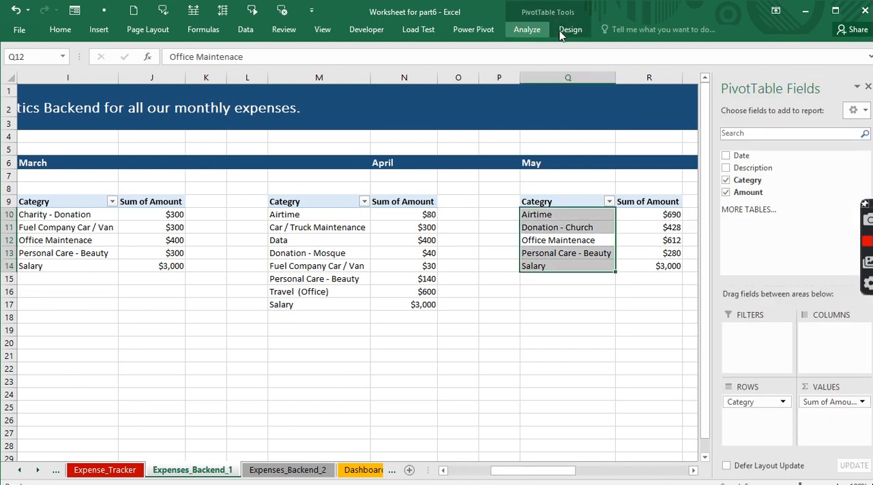
pyautogui.click(526, 30)
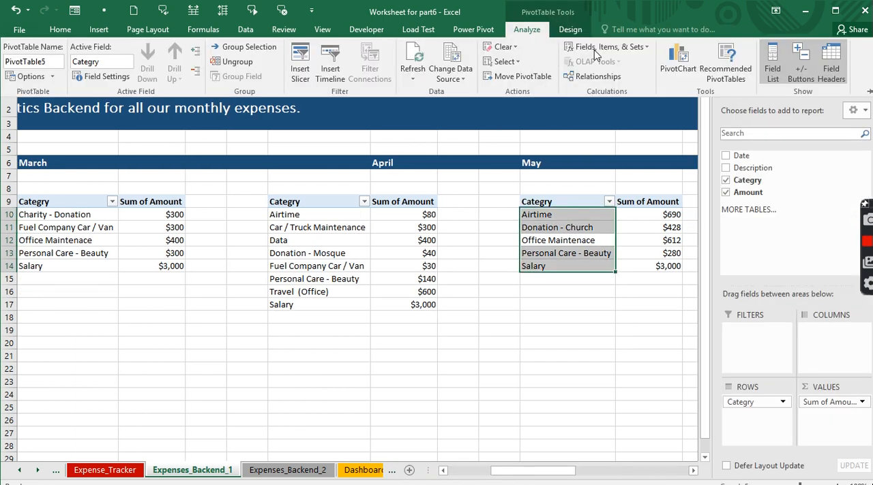
pyautogui.click(672, 63)
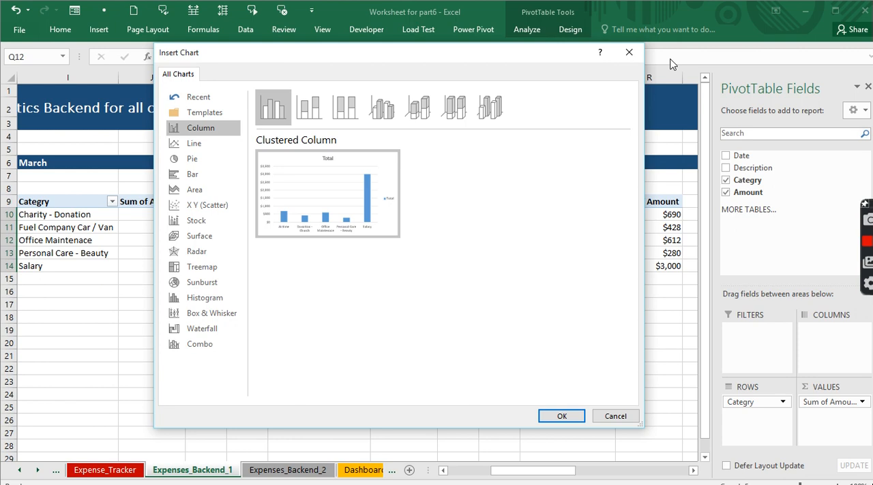
pyautogui.click(192, 176)
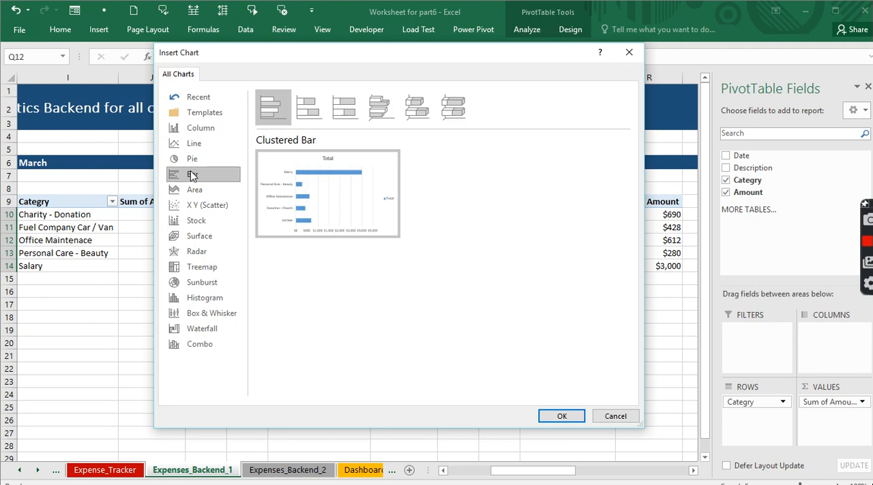
pyautogui.click(560, 417)
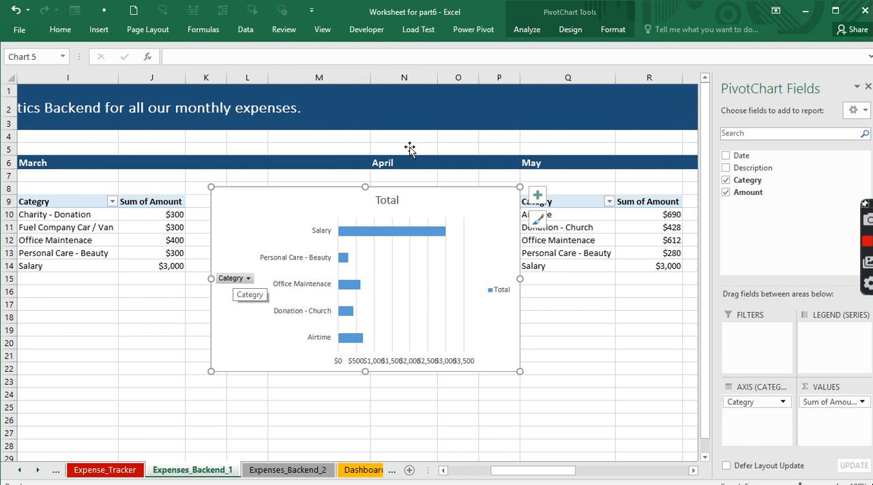
# - Hide all field buttons on the new May chart and delete its legend
pyautogui.click(523, 31)
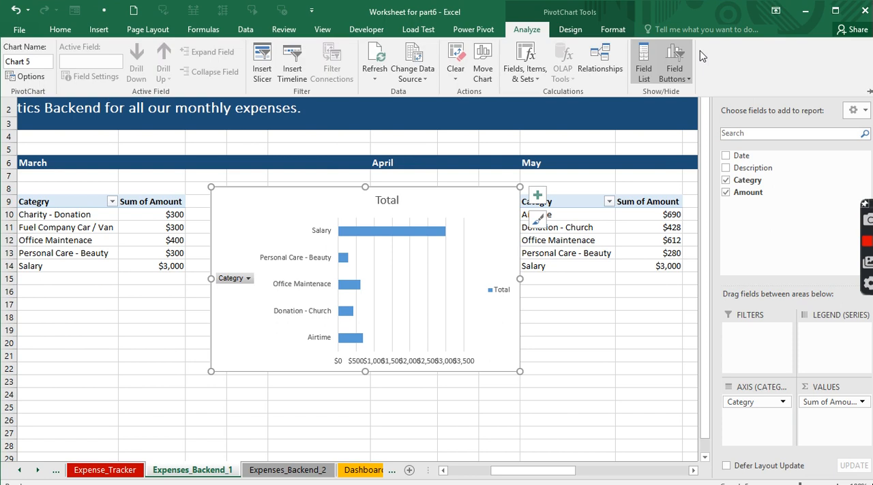
pyautogui.click(675, 81)
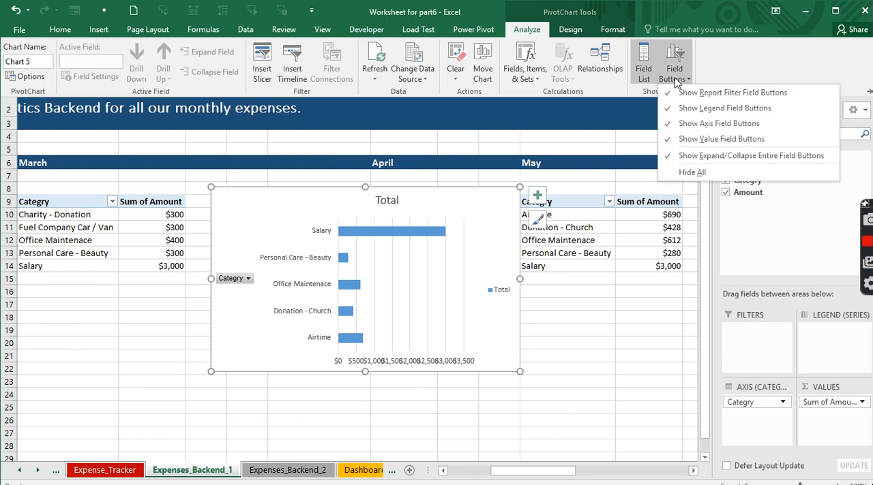
pyautogui.click(686, 172)
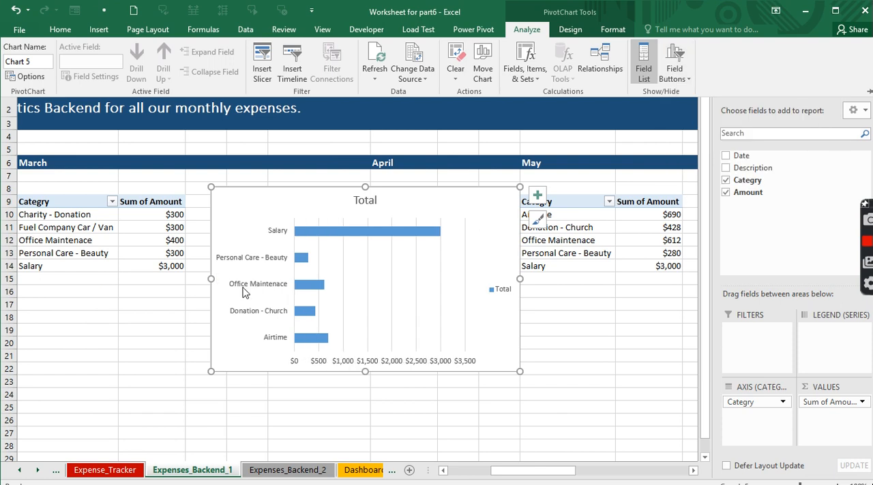
pyautogui.click(506, 295)
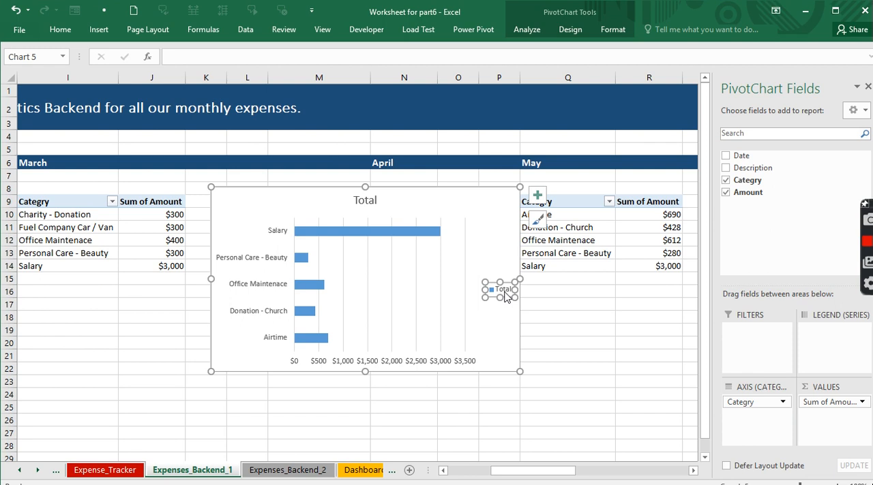
pyautogui.press('Delete')
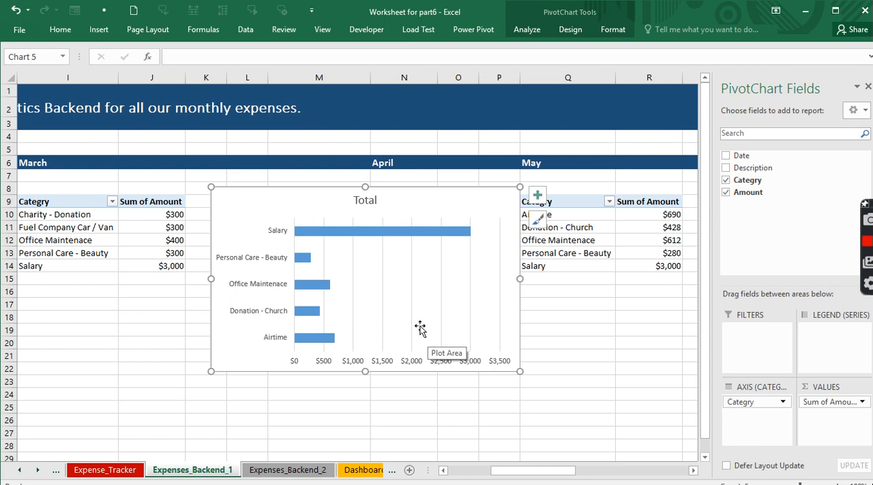
# - Apply the dark grey gradient chart style to the May chart and delete its horizontal value axis
pyautogui.click(565, 30)
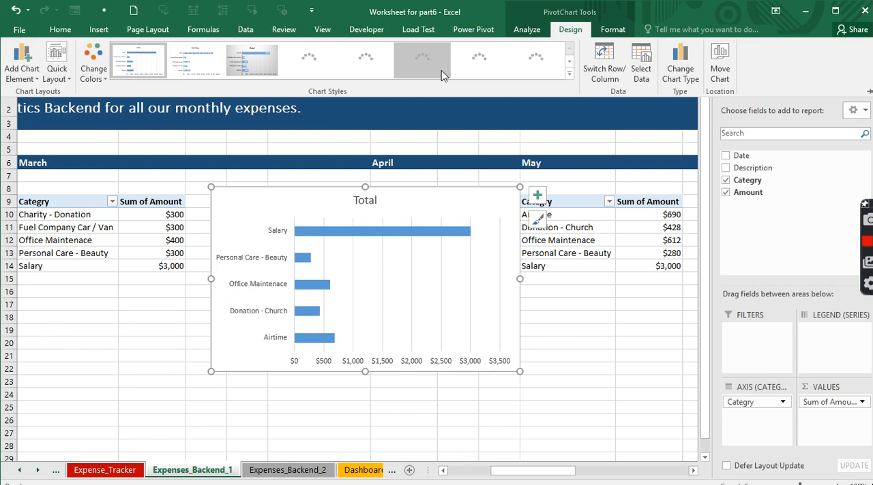
pyautogui.click(467, 63)
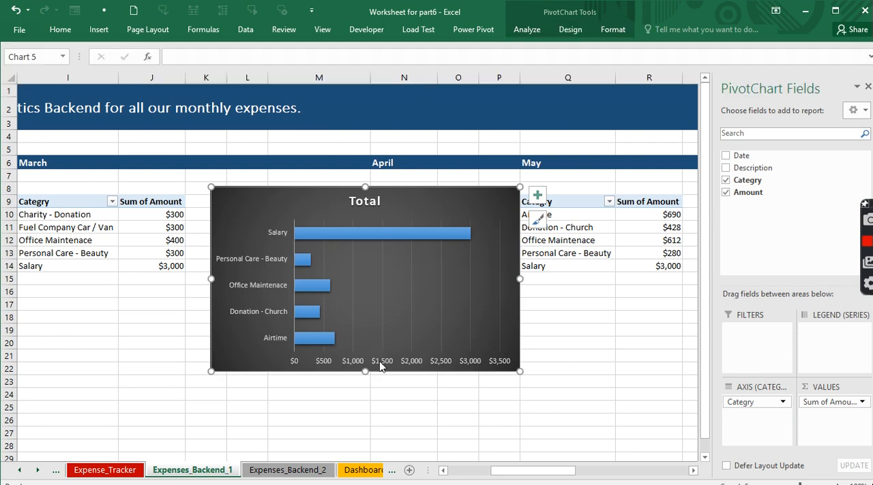
pyautogui.click(380, 364)
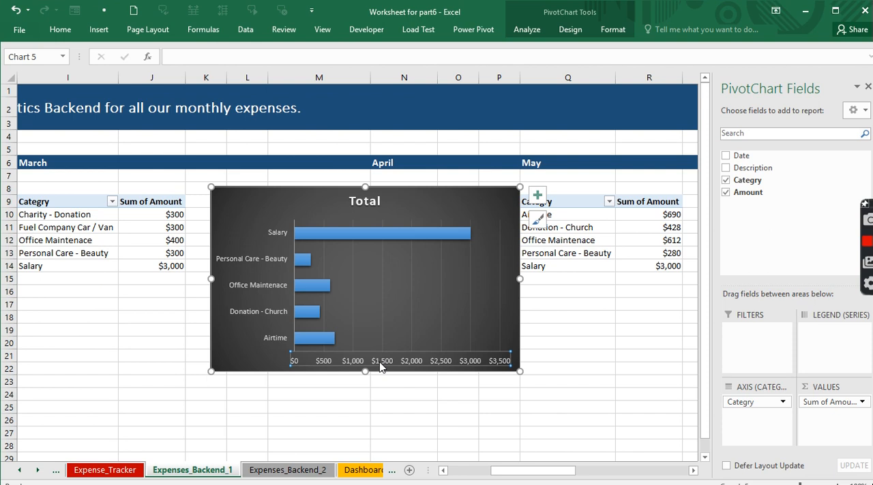
pyautogui.press('Delete')
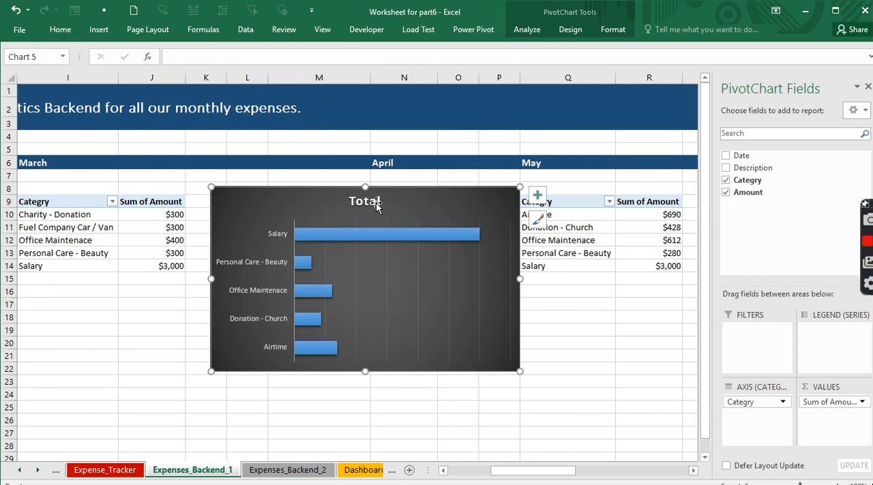
# - Change the chart title to "May Expenses"
pyautogui.click(376, 201)
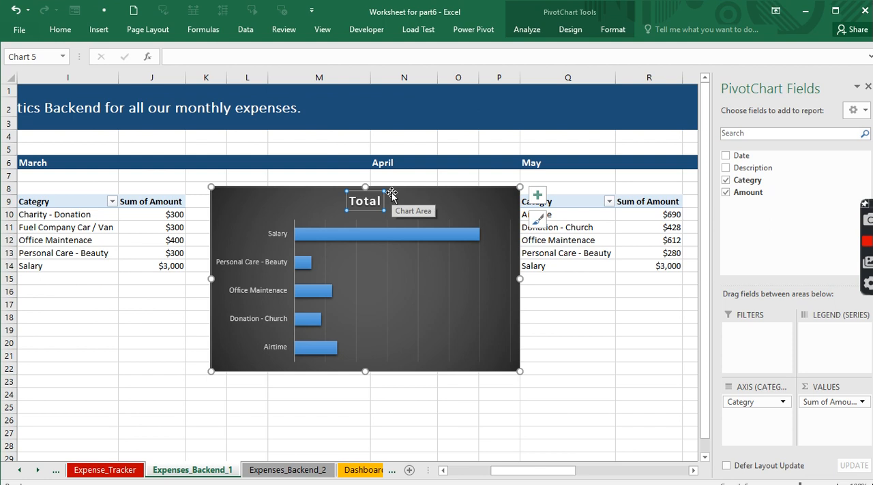
pyautogui.write('May Ex')
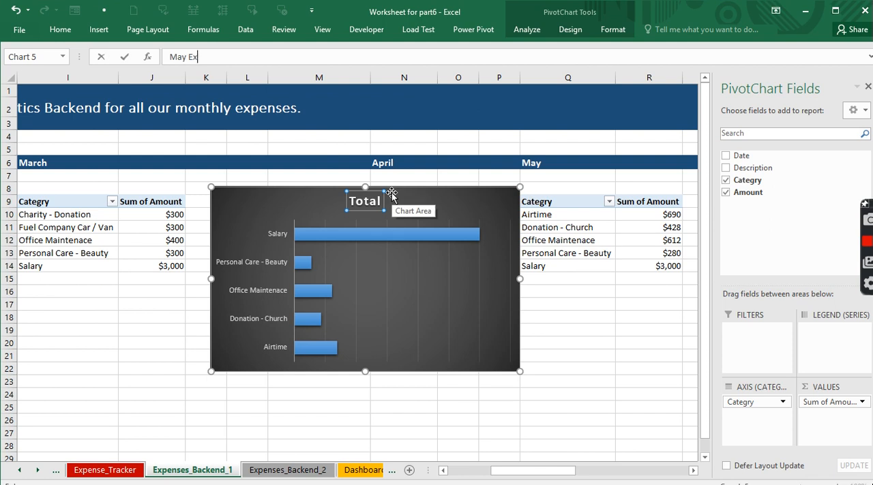
pyautogui.write('penses')
pyautogui.press('Return')
# - Cut the May Expenses chart from Expenses_Backend_1 and paste it at B108 on Expenses_Backend_2
pyautogui.click(244, 194)
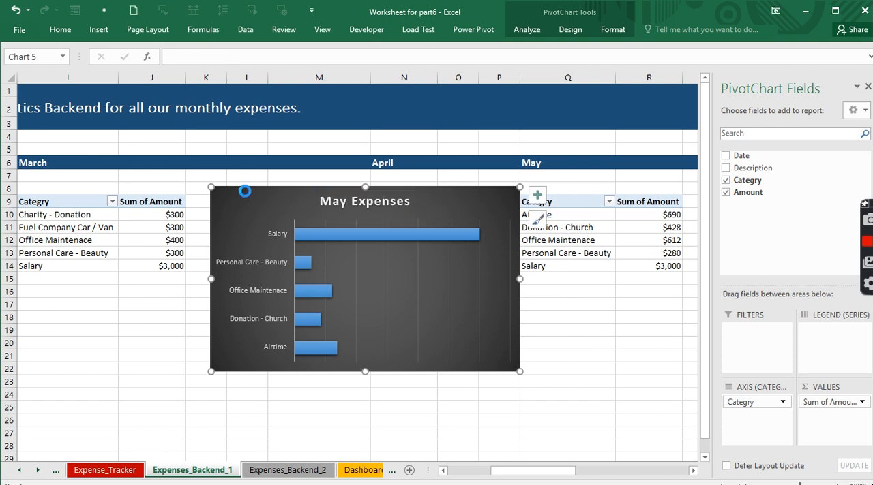
pyautogui.press('Delete')
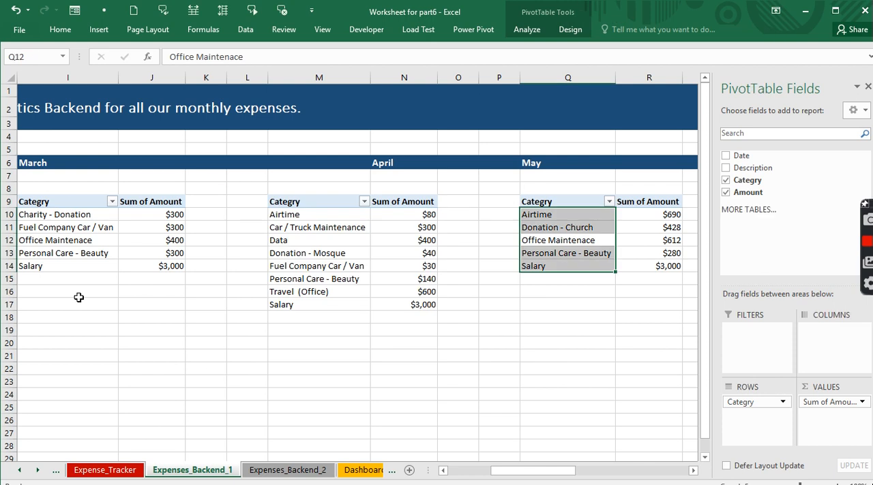
pyautogui.click(300, 470)
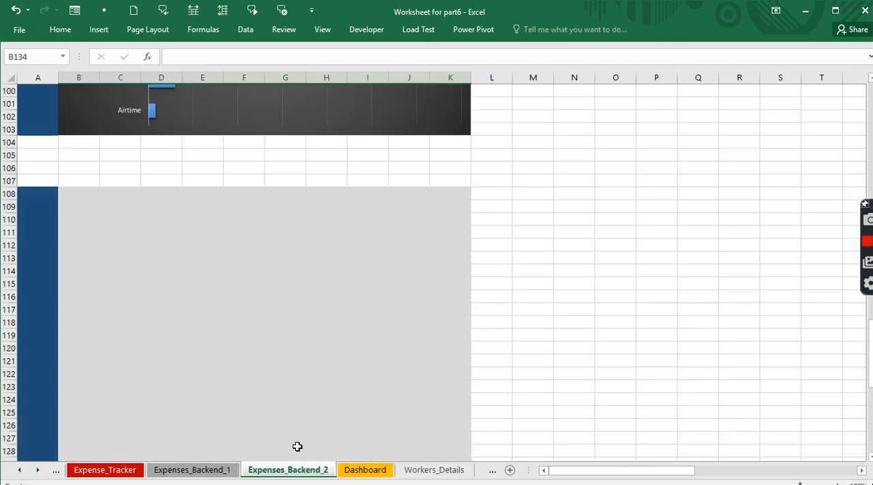
pyautogui.click(213, 262)
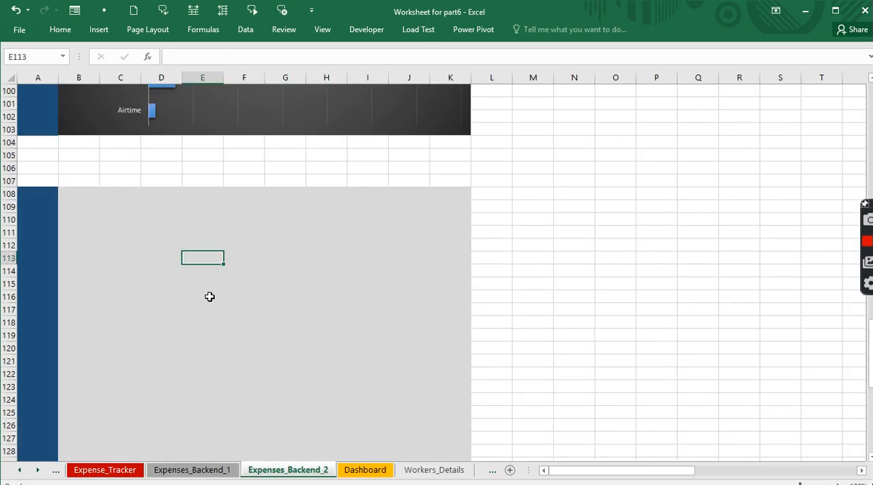
pyautogui.click(71, 195)
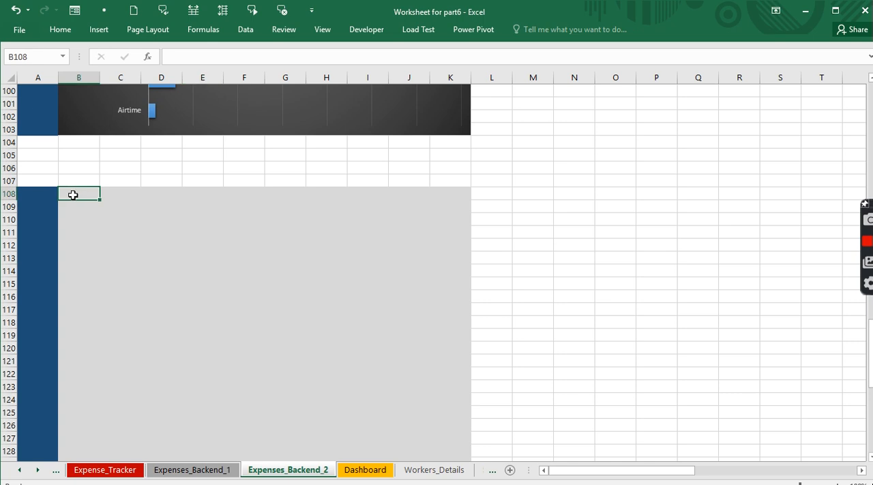
pyautogui.hotkey('ctrl', 'v')
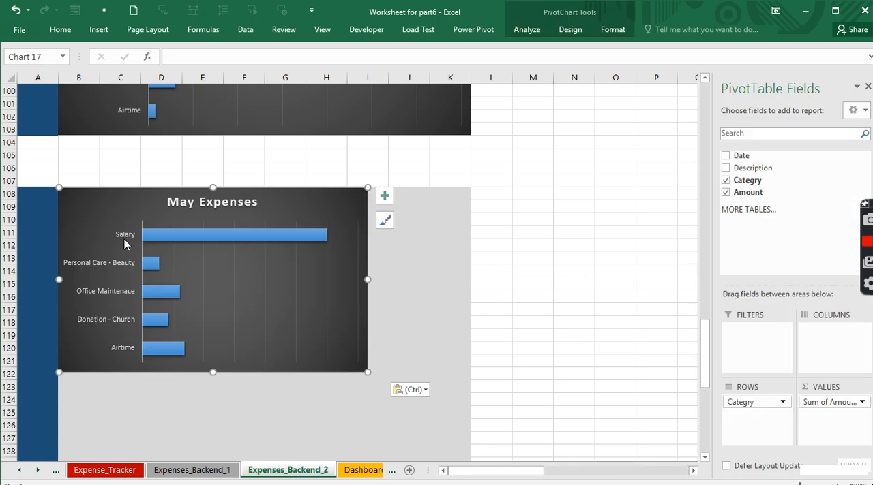
# - Enlarge the May Expenses chart to fill the grey area B108:K129
pyautogui.scroll(-3, 251, 300)
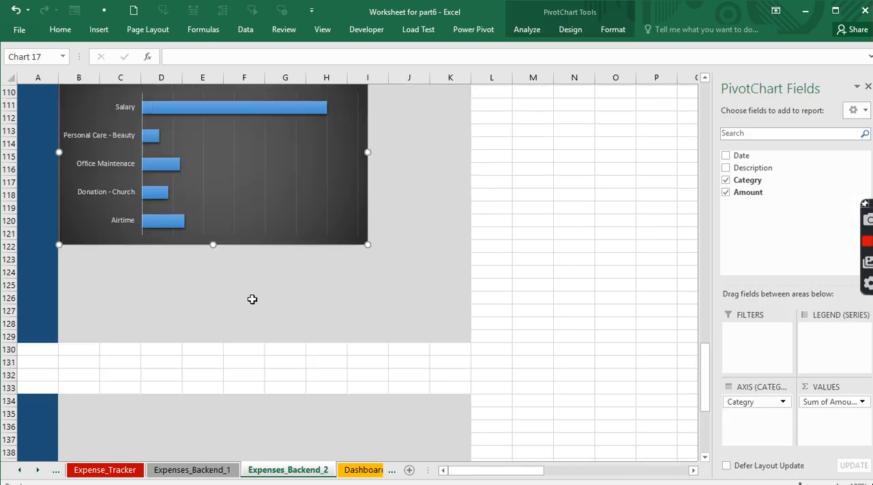
pyautogui.moveTo(368, 244); pyautogui.dragTo(471, 342)
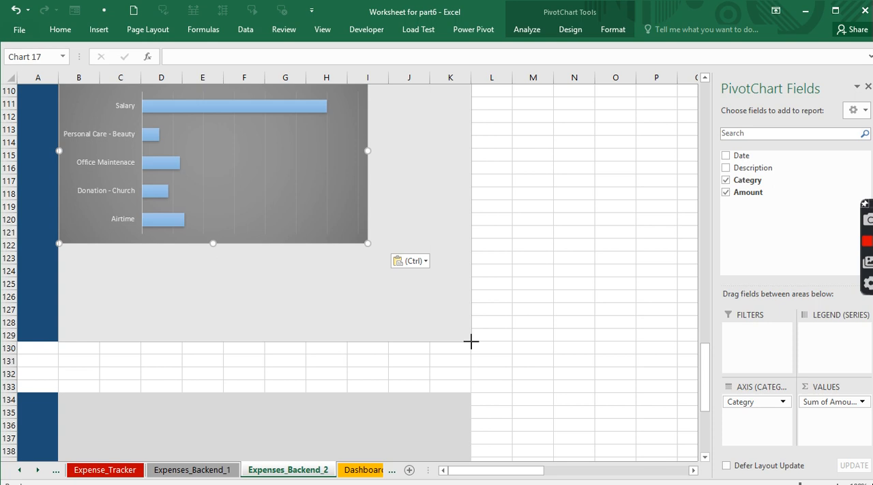
pyautogui.moveTo(471, 341); pyautogui.dragTo(471, 343)
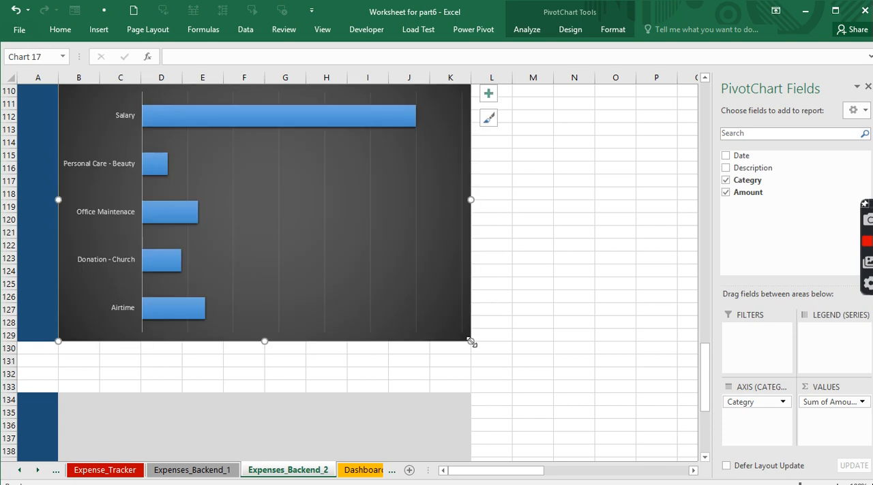
# - Close the PivotChart field list and inspect the formula behind the January amount in Q6
pyautogui.scroll(7, 467, 343)
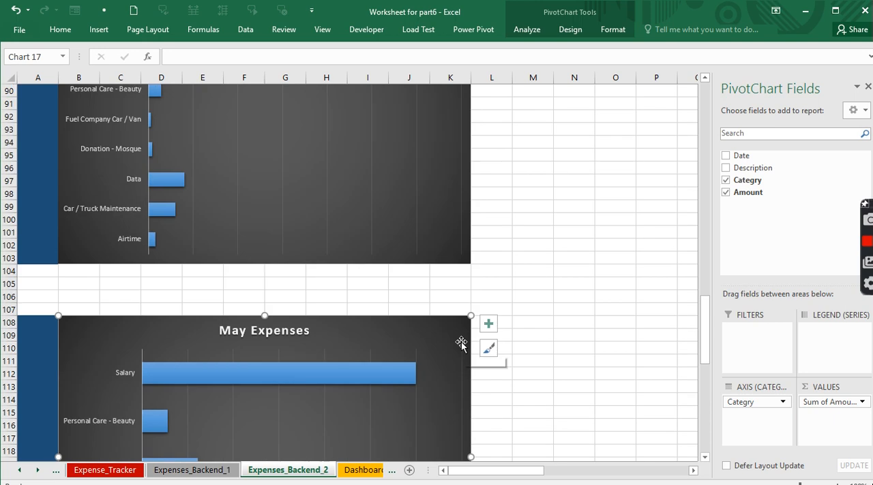
pyautogui.scroll(7, 461, 344)
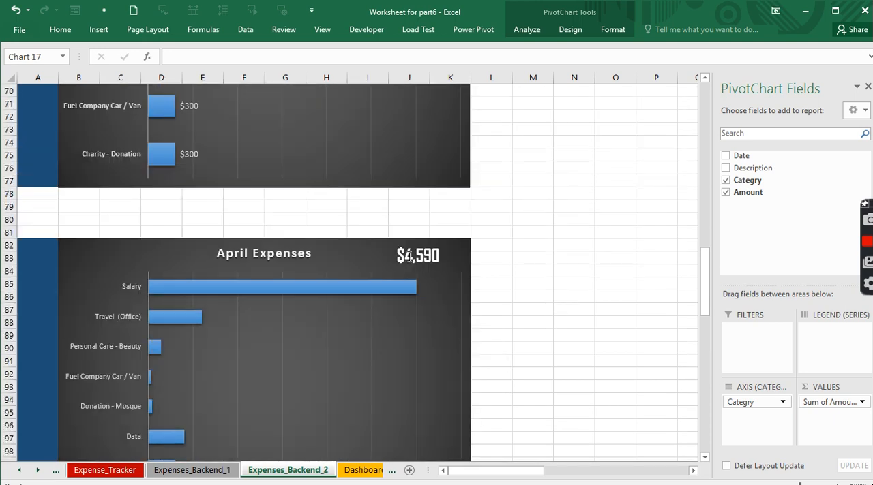
pyautogui.scroll(20, 488, 269)
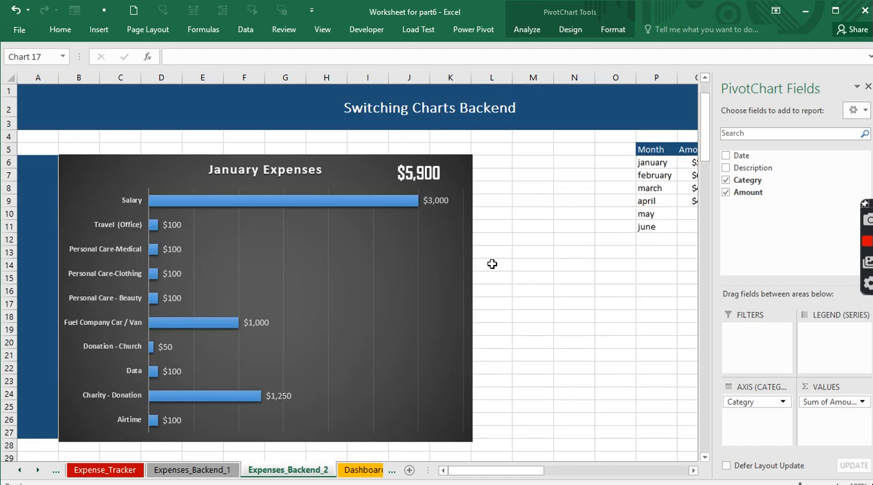
pyautogui.click(868, 87)
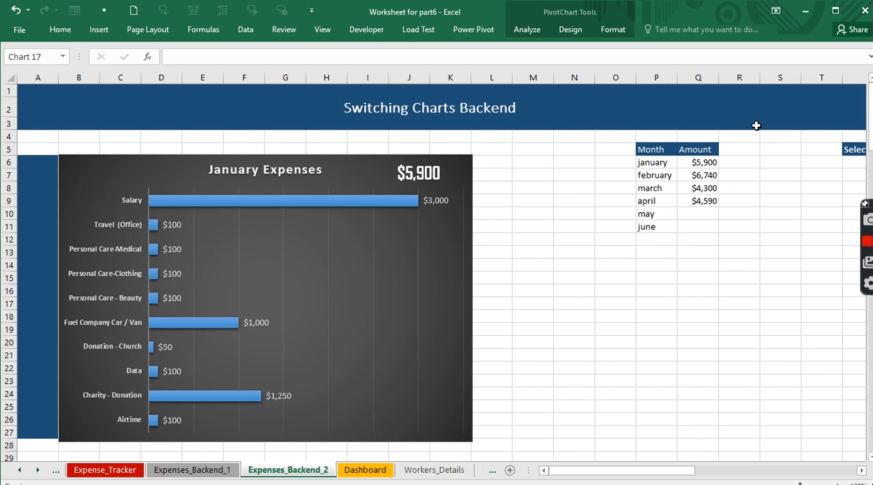
pyautogui.click(706, 164)
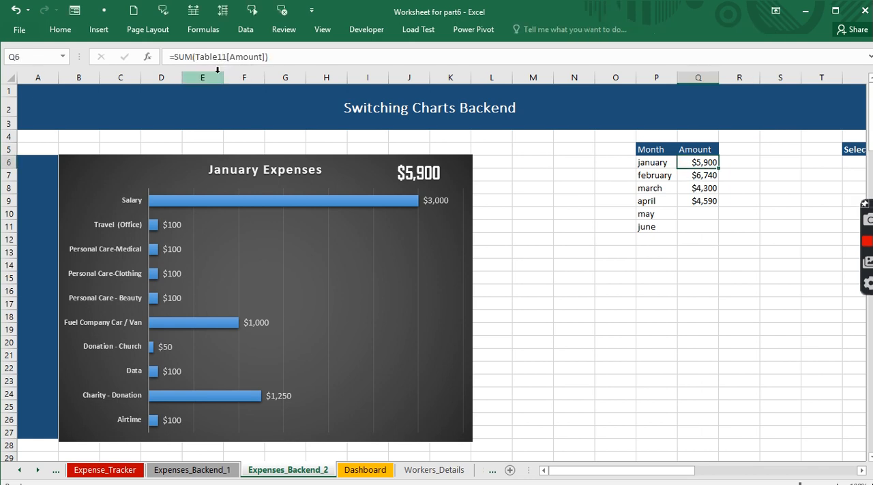
# - Enter a SUMIF formula in Q10 for May, referencing the Amount column of the May table on Expense_Tracker
pyautogui.click(703, 214)
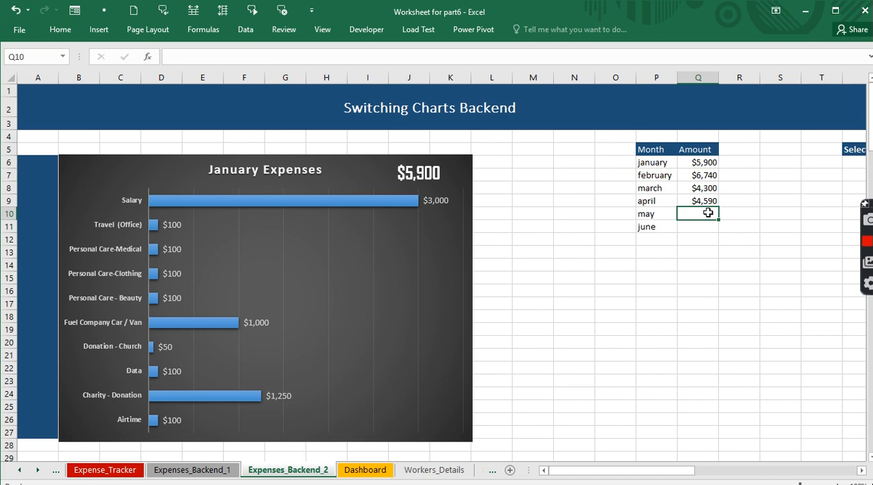
pyautogui.write('=su')
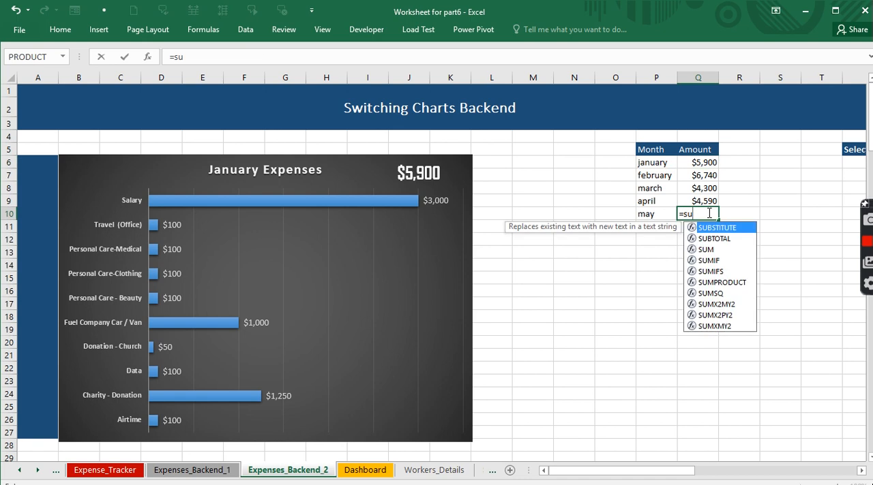
pyautogui.write('mif')
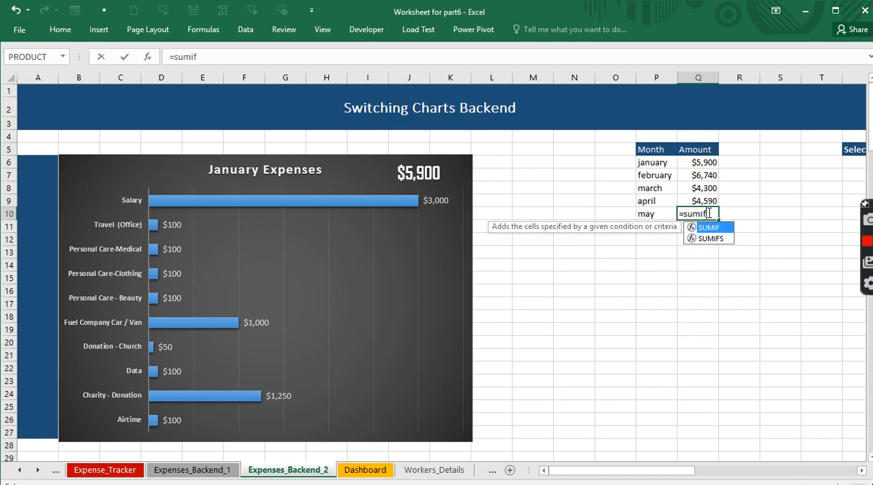
pyautogui.press('Tab')
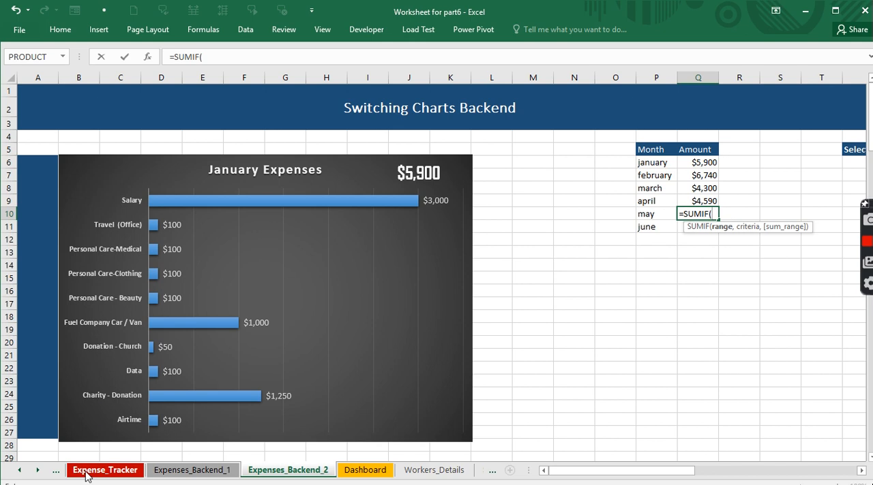
pyautogui.click(86, 476)
pyautogui.scroll(7, 297, 364)
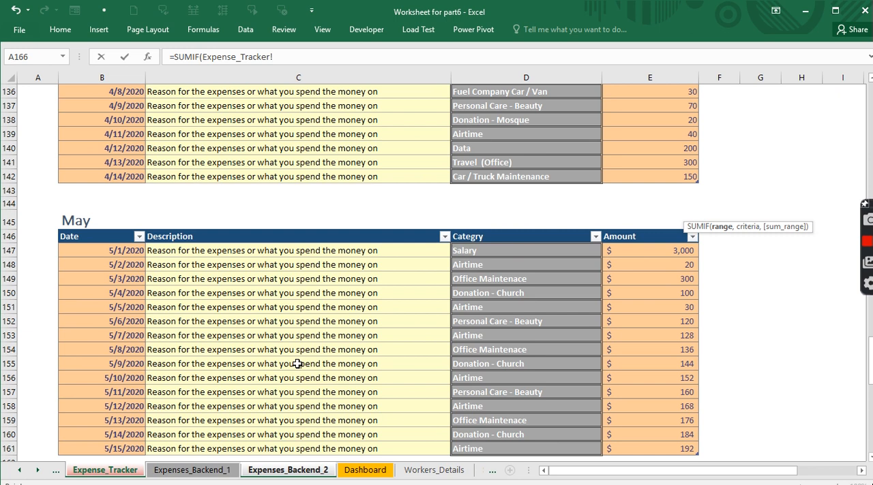
pyautogui.scroll(3, 298, 363)
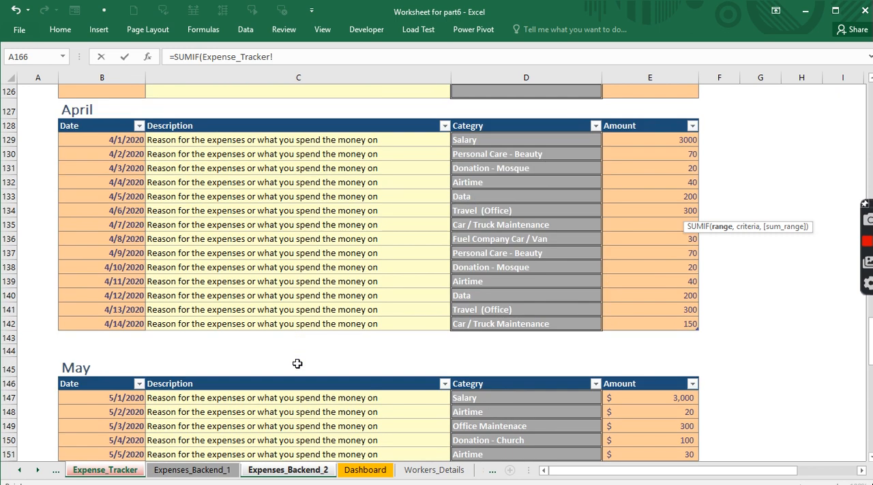
pyautogui.click(645, 375)
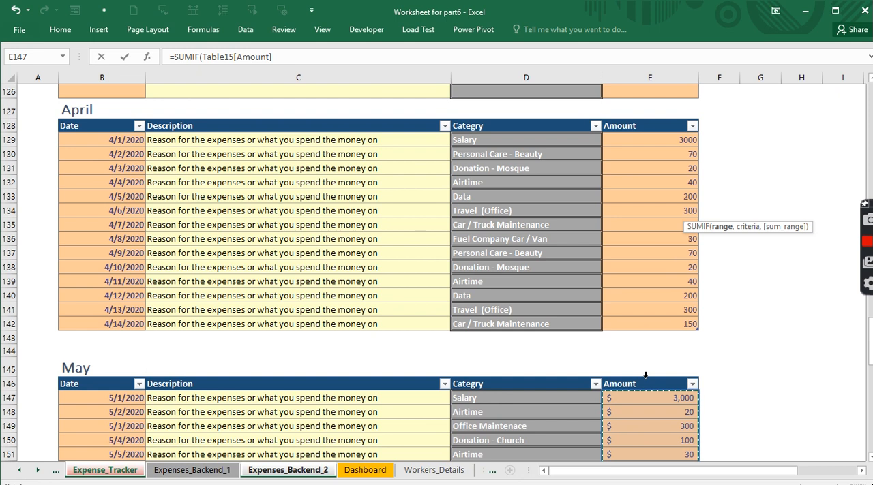
pyautogui.write(')')
pyautogui.press('Return')
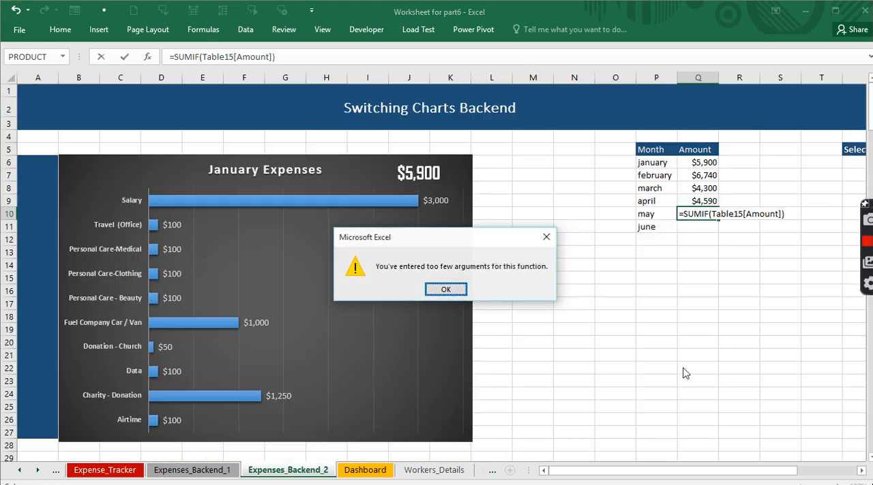
pyautogui.click(444, 290)
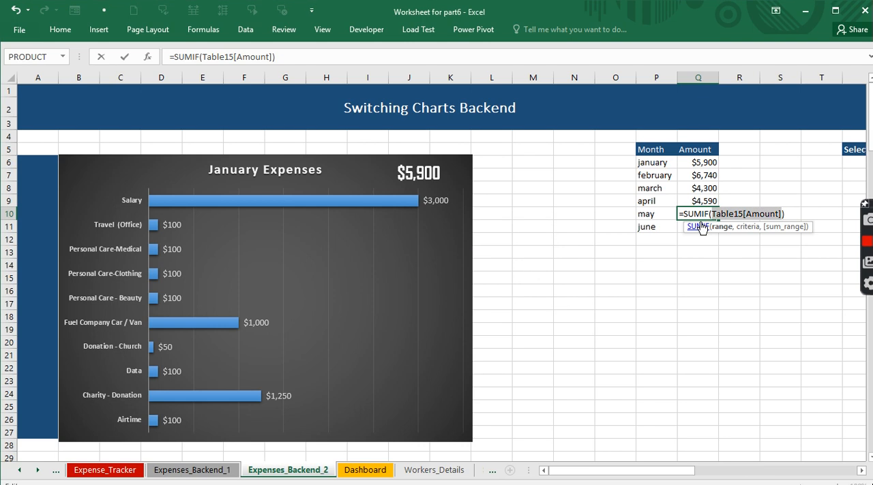
# - Correct the May formula in Q10 to =SUM(Table15[Amount])
pyautogui.click(709, 213)
pyautogui.press('BackSpace')
pyautogui.press('BackSpace')
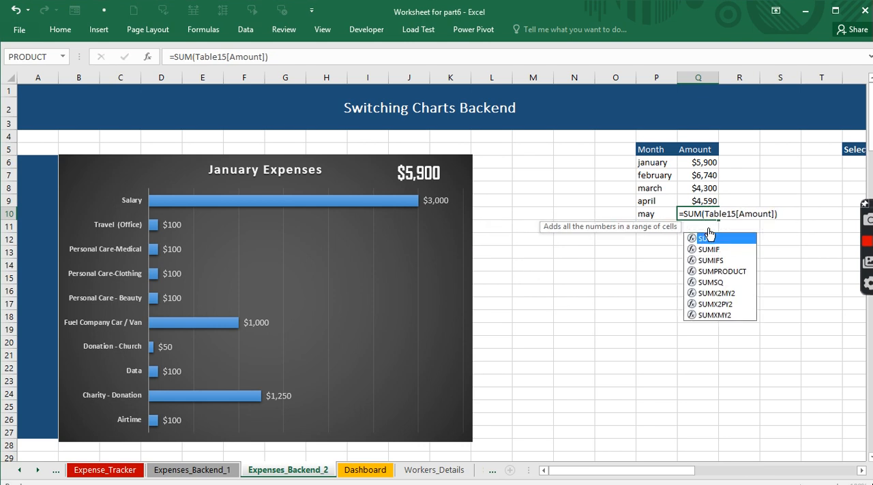
pyautogui.press('Return')
# - Total the June expenses in Q11 with =SUM(Table16[Amount]), using the Jun table's Amount column on Expense_Tracker
pyautogui.write('=')
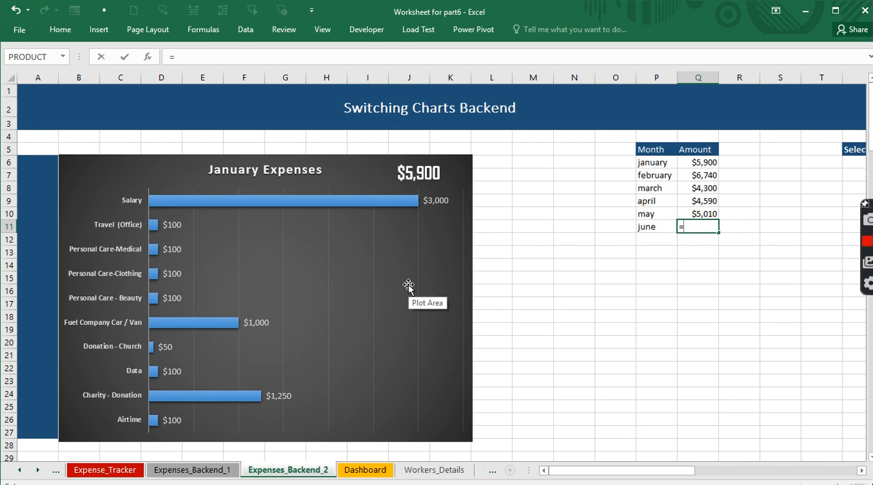
pyautogui.write('sum')
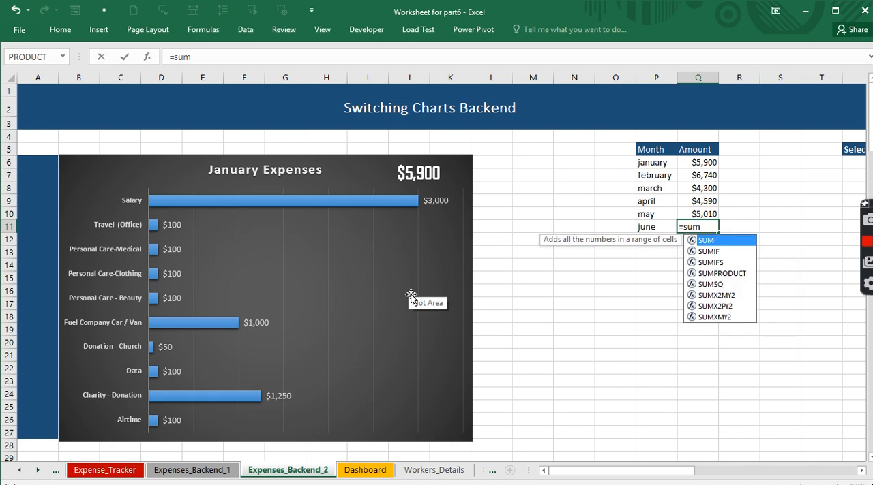
pyautogui.press('Tab')
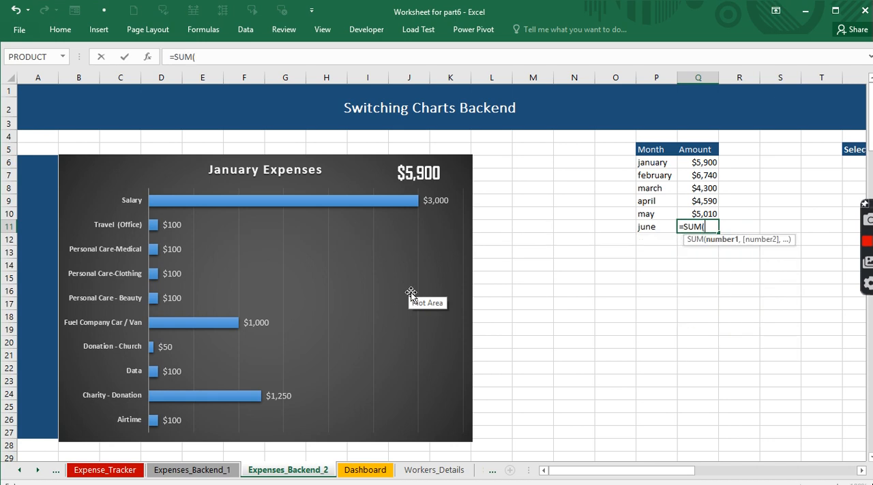
pyautogui.click(107, 470)
pyautogui.scroll(-10, 390, 403)
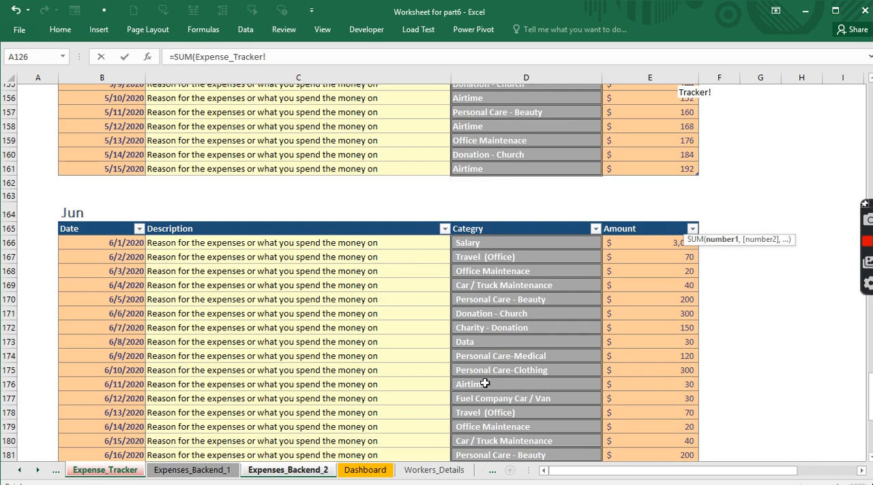
pyautogui.click(648, 215)
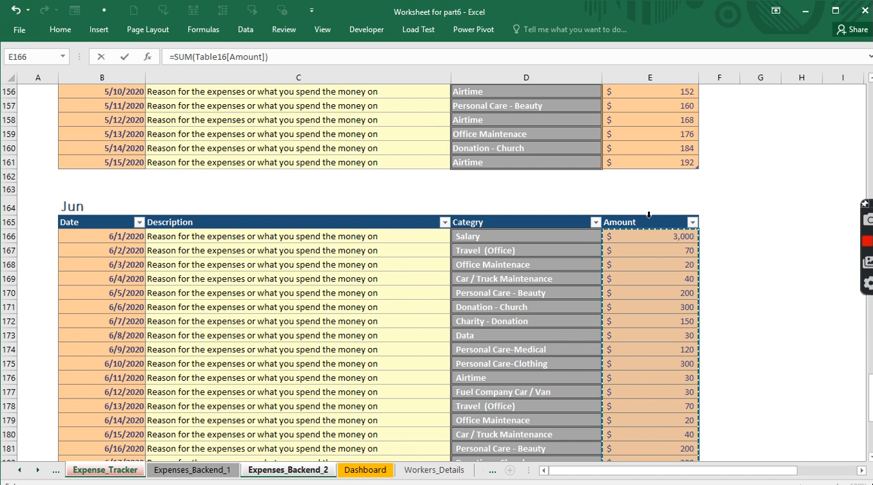
pyautogui.press('Return')
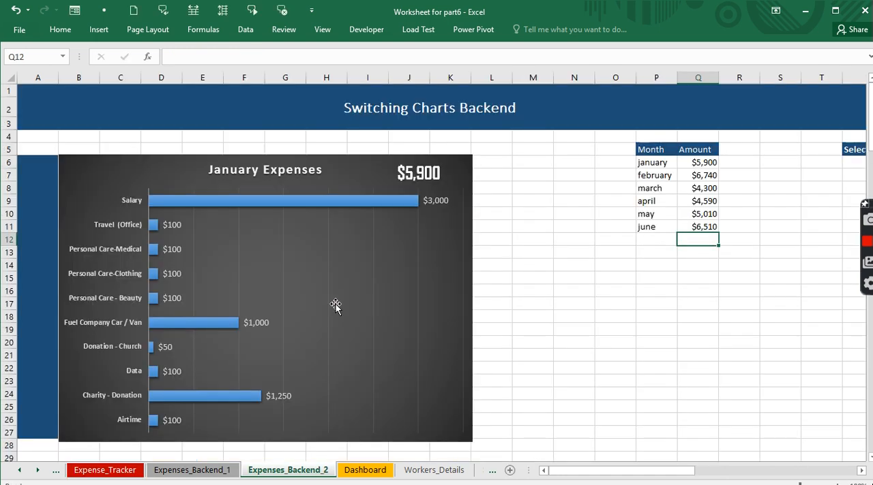
# - Duplicate the total text box on the April Expenses chart and cut the copy
pyautogui.scroll(-3, 356, 308)
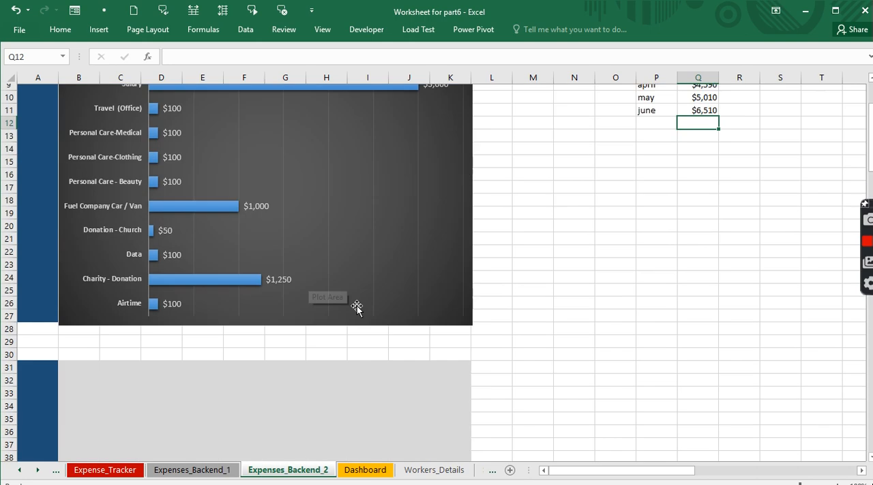
pyautogui.scroll(-20, 356, 309)
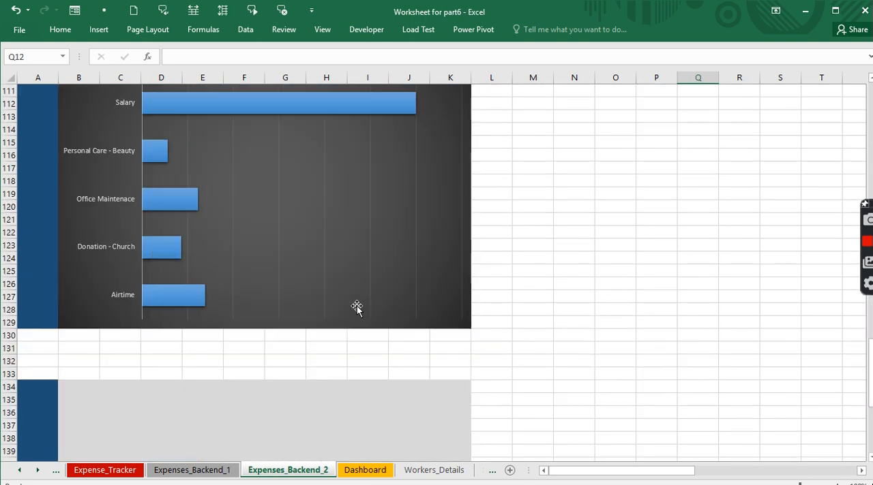
pyautogui.scroll(10, 356, 308)
pyautogui.scroll(3, 356, 309)
pyautogui.click(433, 253)
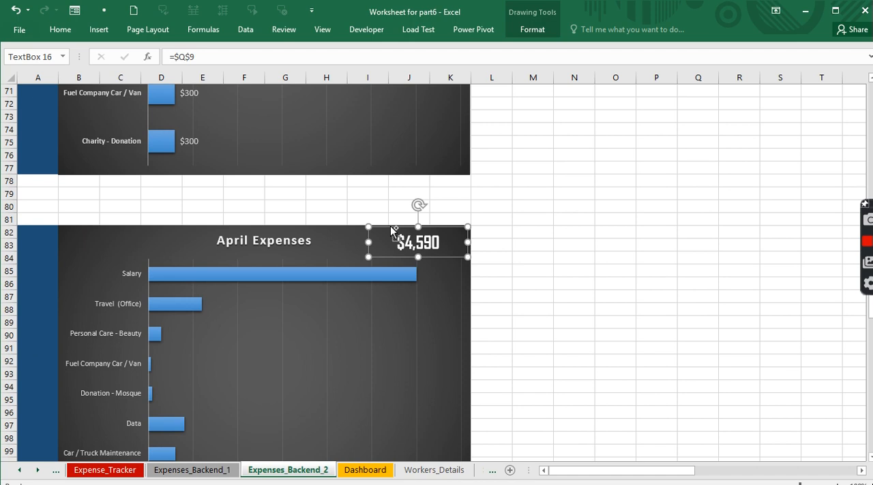
pyautogui.moveTo(390, 227); pyautogui.dragTo(389, 323)
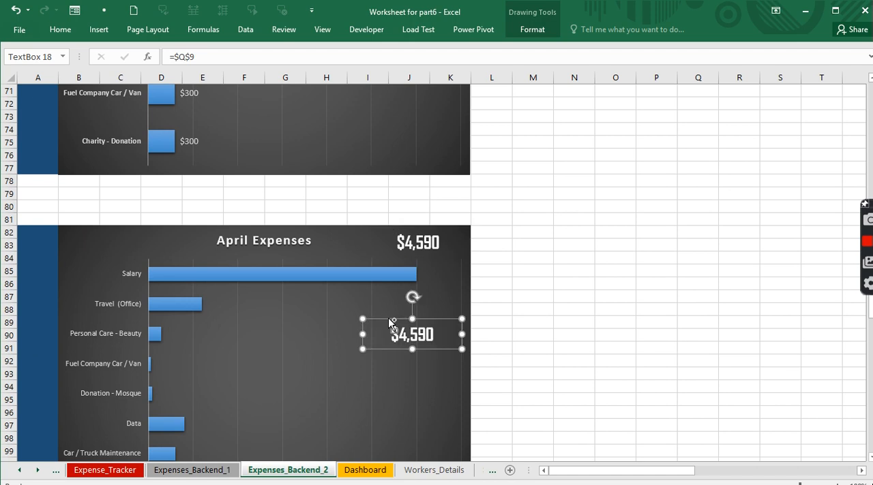
pyautogui.click(388, 319)
pyautogui.press('Delete')
# - Paste the total text box near the May Expenses chart and place it to the right of the chart title
pyautogui.scroll(-10, 394, 325)
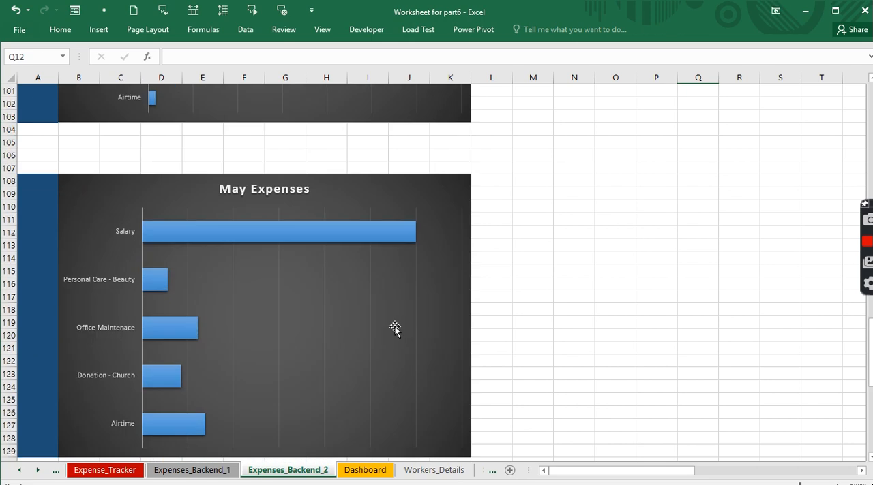
pyautogui.click(378, 202)
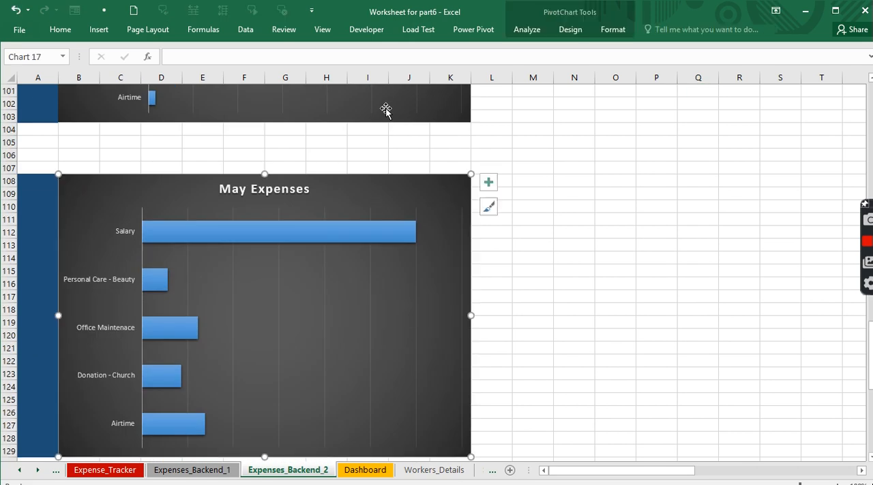
pyautogui.click(545, 182)
pyautogui.hotkey('ctrl', 'v')
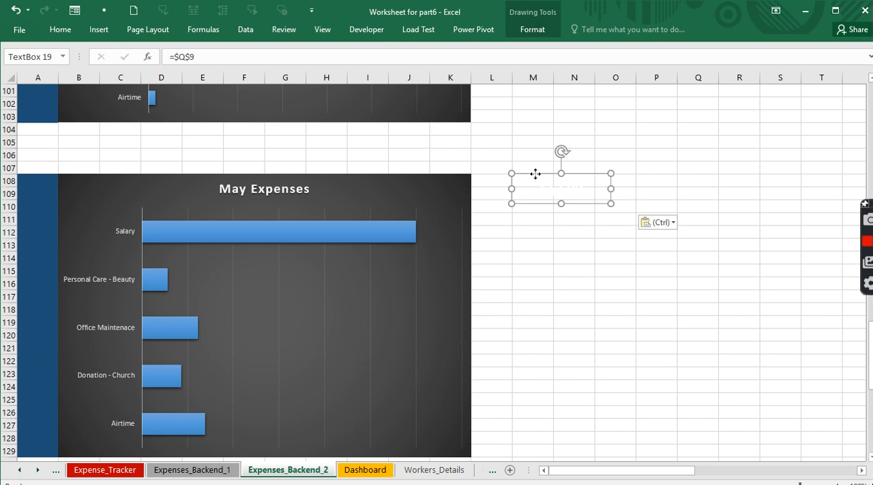
pyautogui.moveTo(535, 179); pyautogui.dragTo(405, 181)
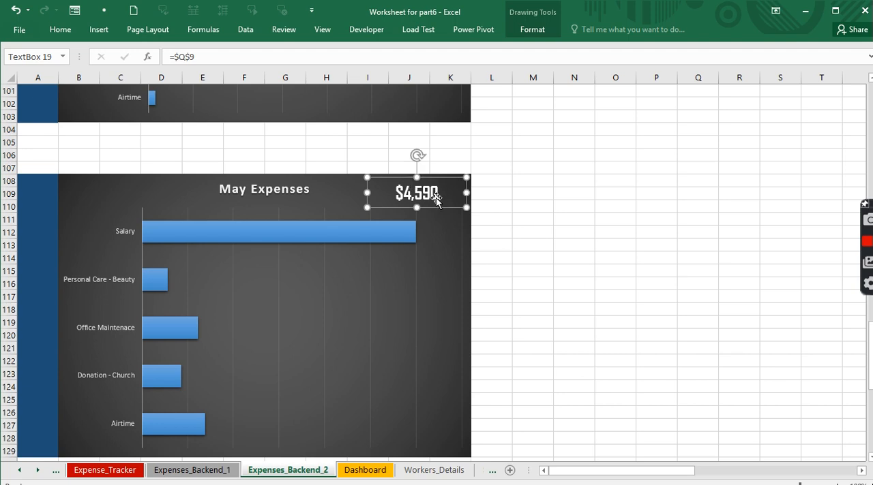
pyautogui.click(202, 57)
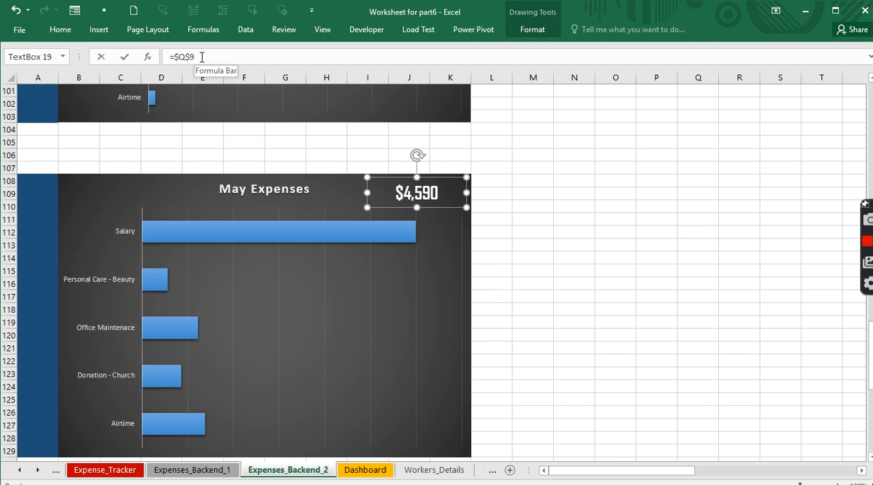
pyautogui.scroll(10, 569, 248)
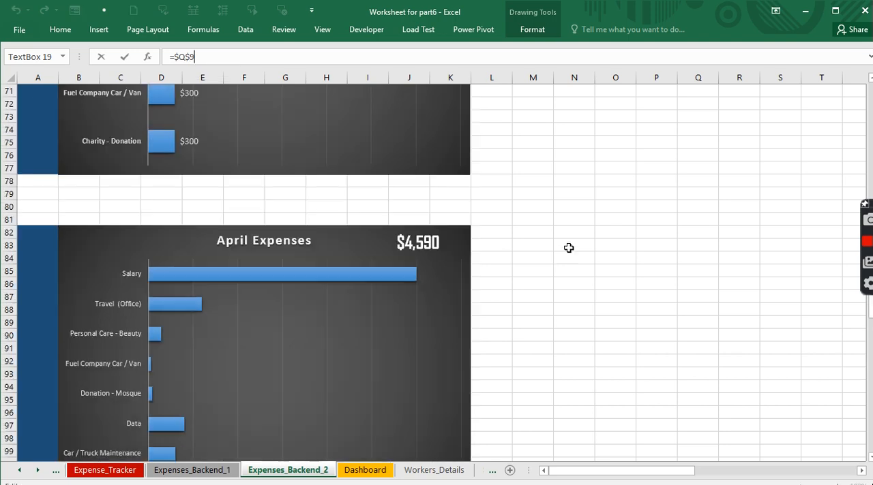
pyautogui.scroll(20, 569, 248)
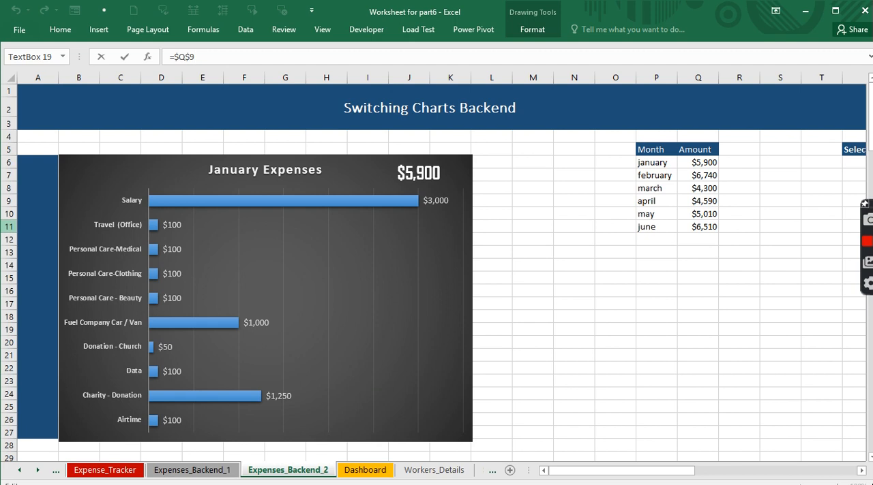
pyautogui.click(9, 201)
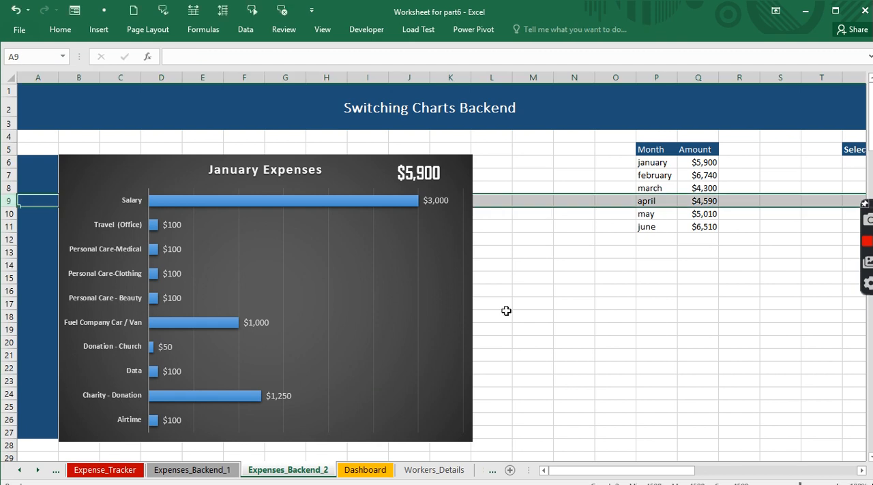
# - Link the total text box on the May Expenses chart to the May amount with =$Q$10
pyautogui.scroll(-15, 506, 311)
pyautogui.scroll(-14, 506, 311)
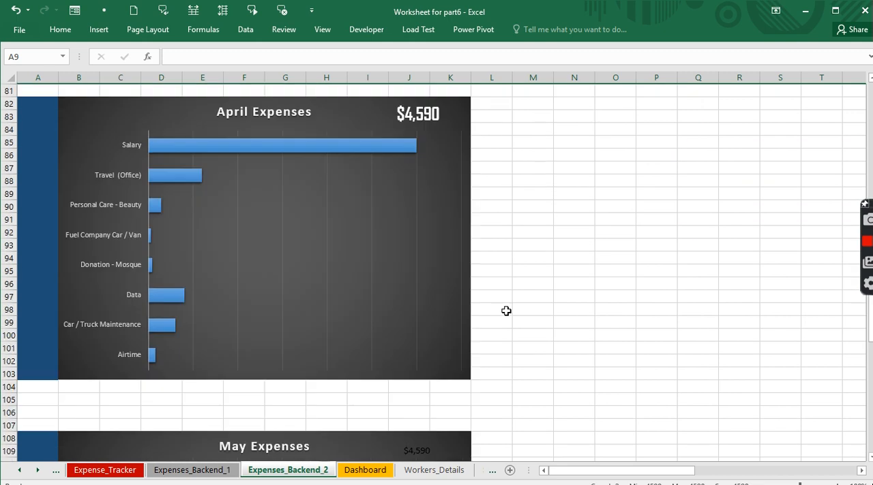
pyautogui.scroll(-3, 417, 326)
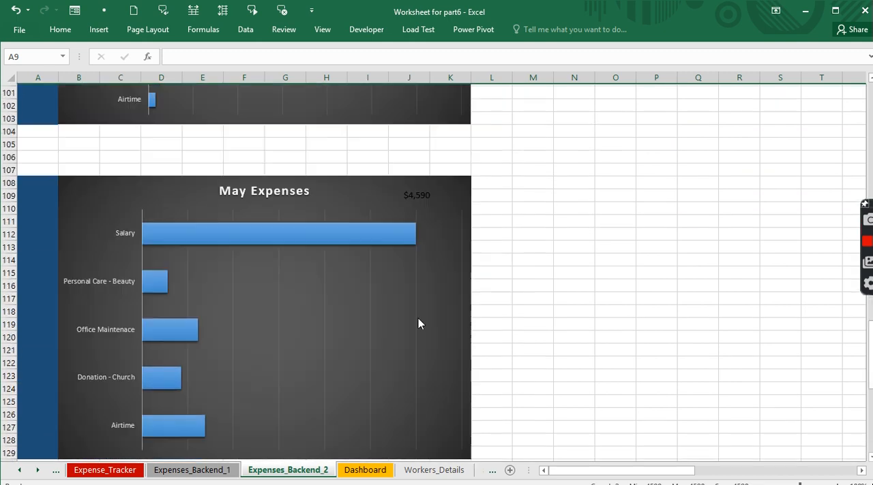
pyautogui.click(418, 195)
pyautogui.click(229, 61)
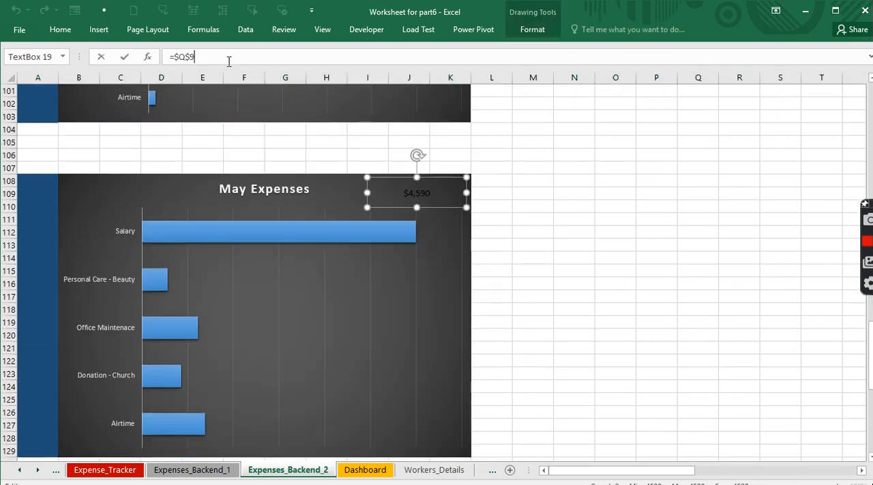
pyautogui.press('BackSpace')
pyautogui.write('10')
pyautogui.press('Return')
# - Compare the May amount in the month table with the total shown on the May Expenses chart
pyautogui.scroll(18, 668, 298)
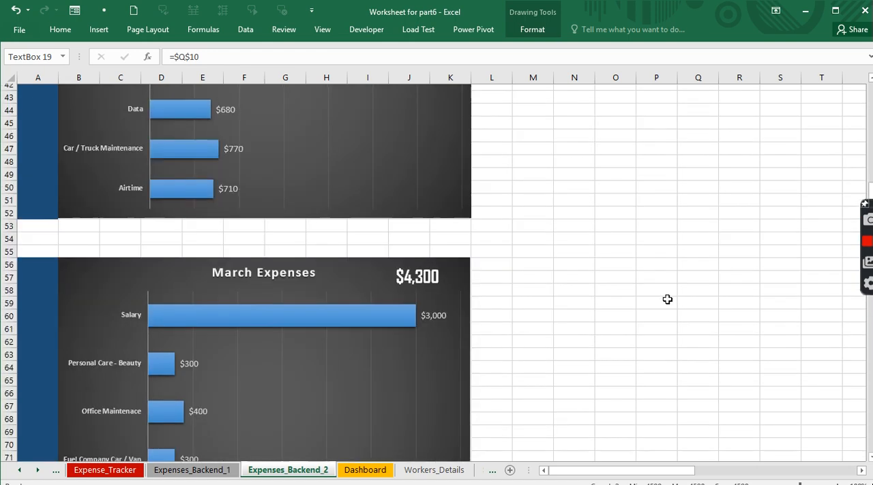
pyautogui.scroll(15, 668, 298)
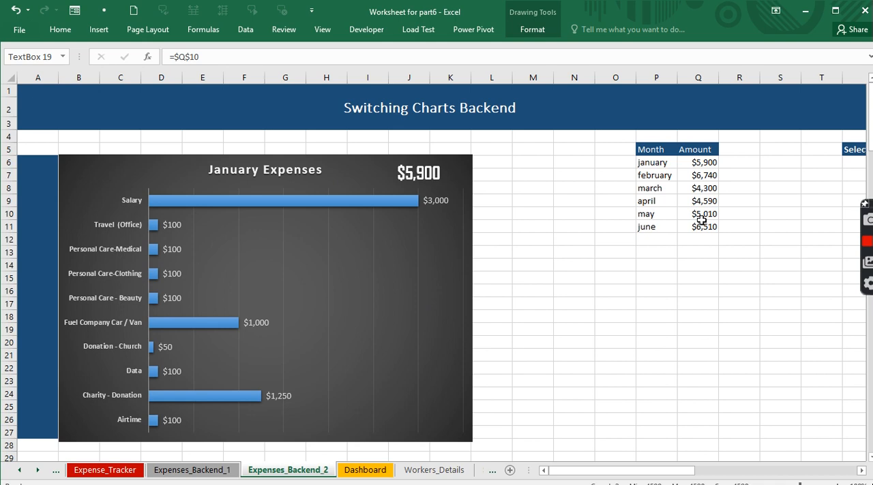
pyautogui.scroll(-20, 566, 335)
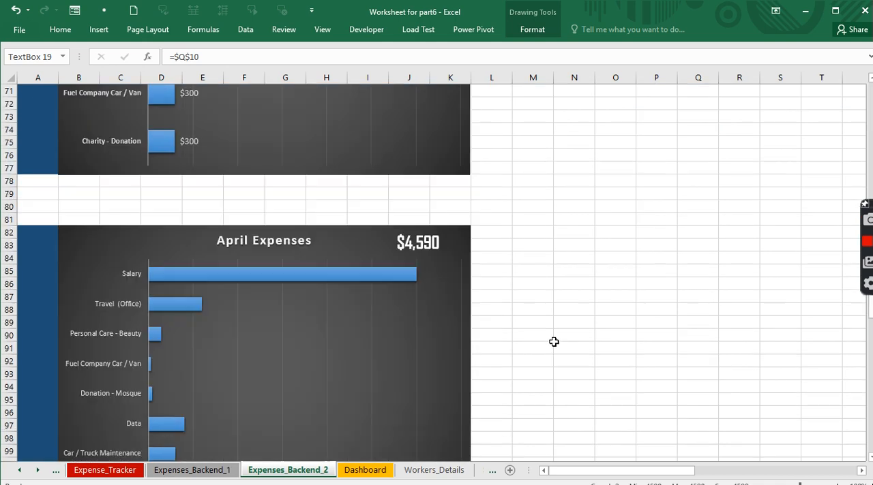
pyautogui.scroll(-9, 555, 340)
pyautogui.scroll(-2, 554, 342)
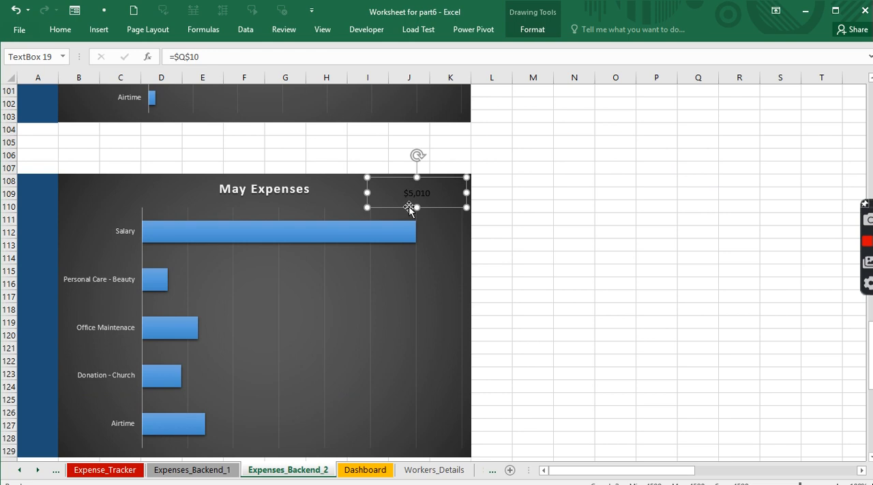
# - Copy the formatting of the April Expenses total text box onto the May Expenses total text box with Format Painter
pyautogui.scroll(10, 405, 267)
pyautogui.click(407, 241)
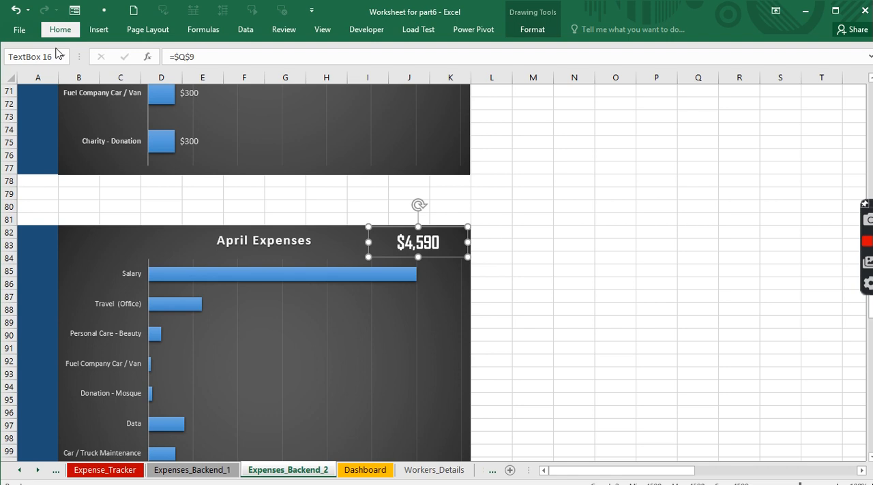
pyautogui.click(63, 76)
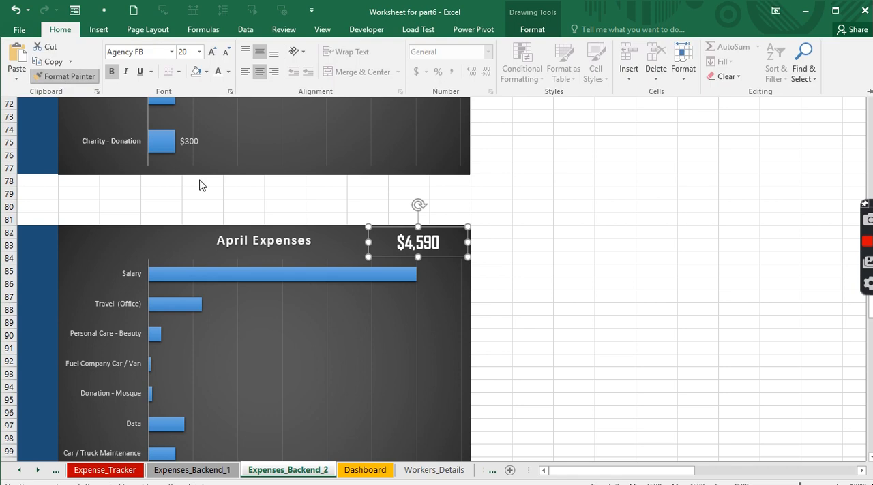
pyautogui.scroll(-7, 200, 184)
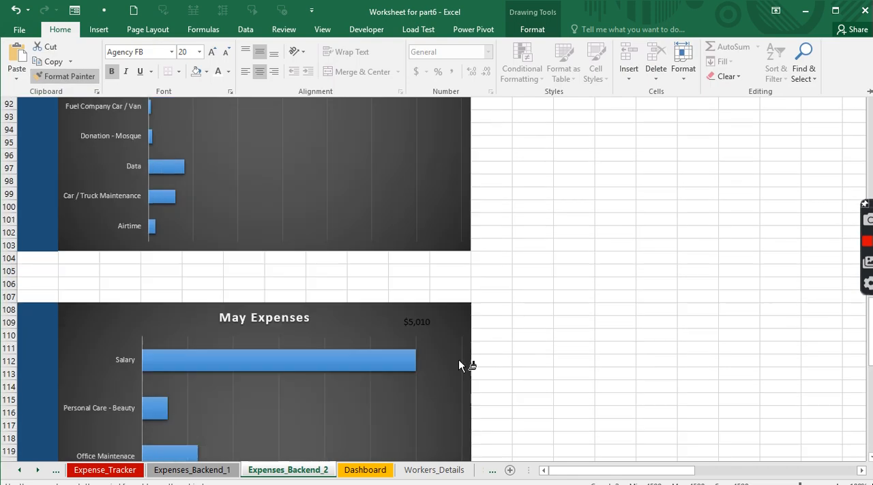
pyautogui.click(417, 321)
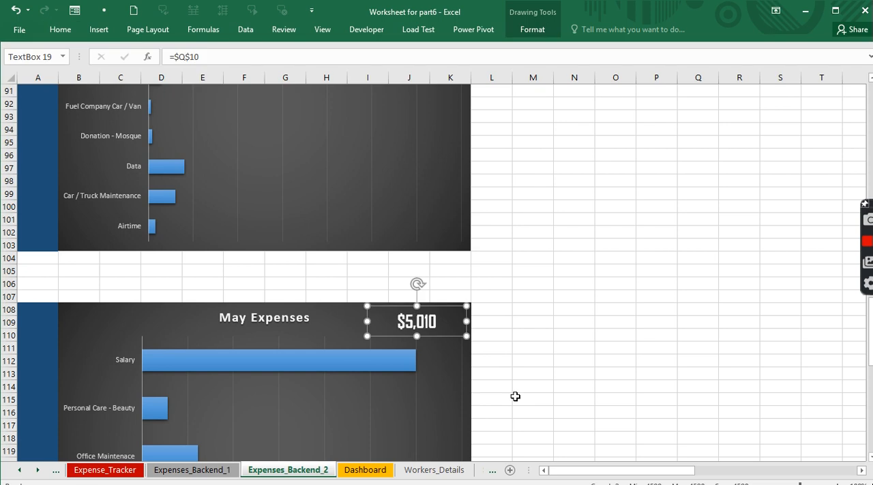
# - Insert a Clustered Bar PivotChart from the Jun pivot table on the Expenses_Backend_1 sheet
pyautogui.scroll(-7, 514, 396)
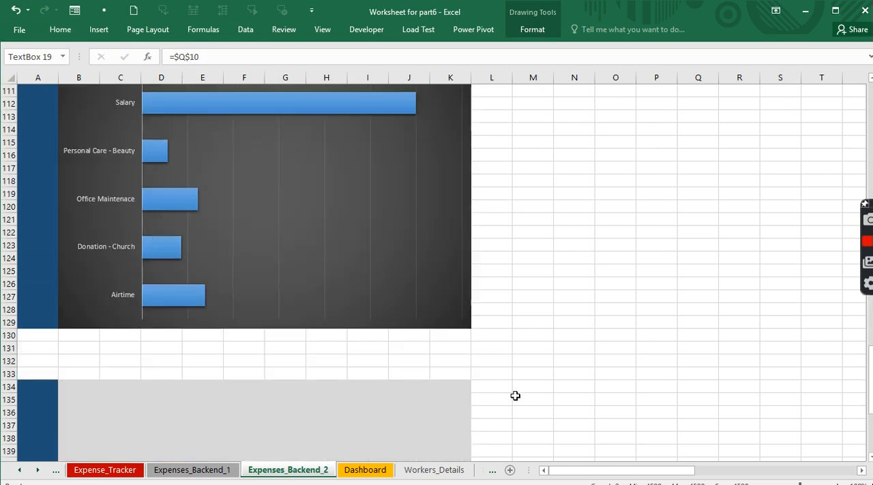
pyautogui.scroll(-7, 538, 359)
pyautogui.click(334, 187)
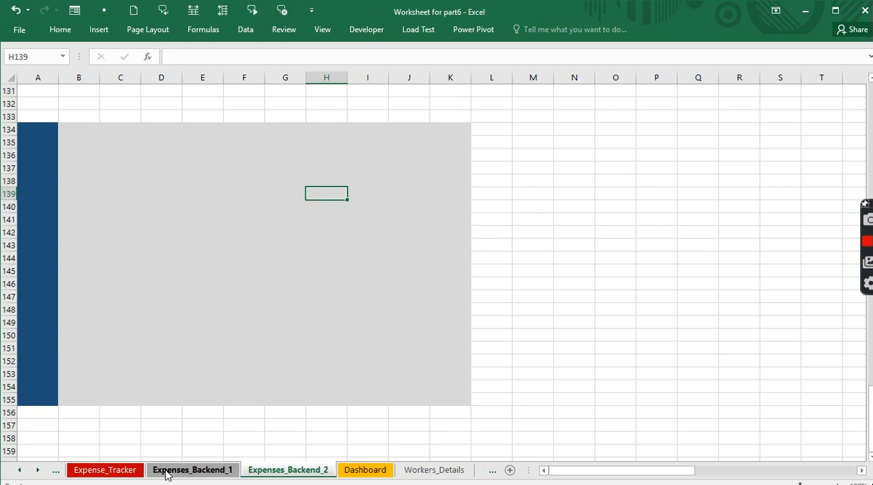
pyautogui.click(192, 470)
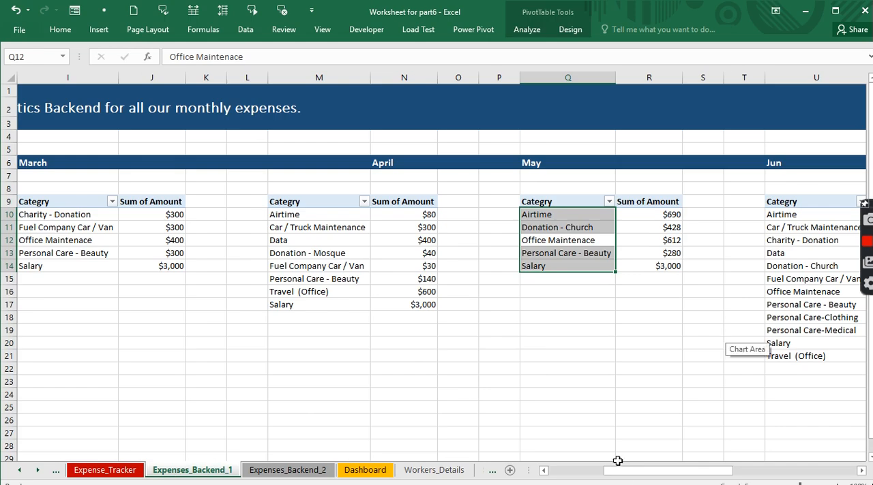
pyautogui.hscroll(3, 621, 477)
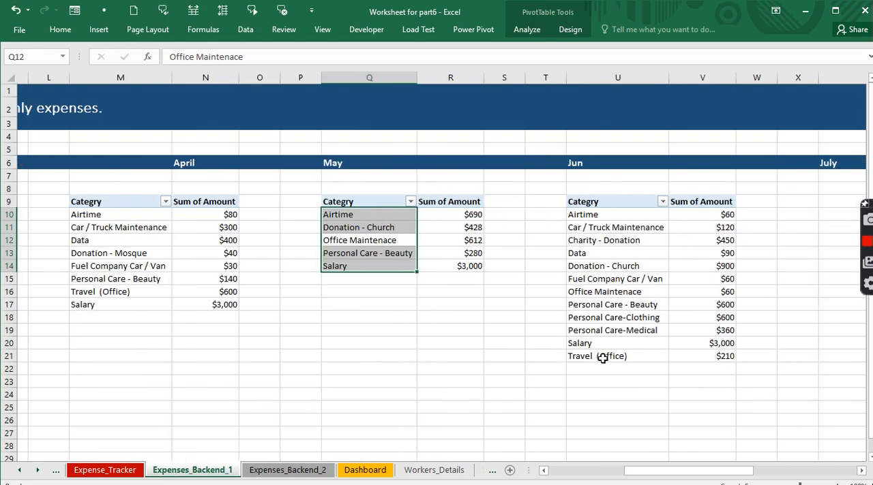
pyautogui.click(599, 266)
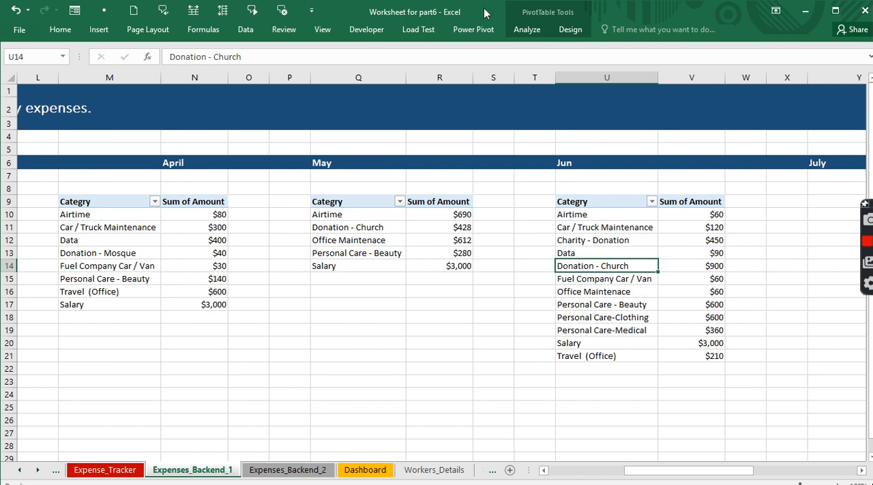
pyautogui.click(525, 30)
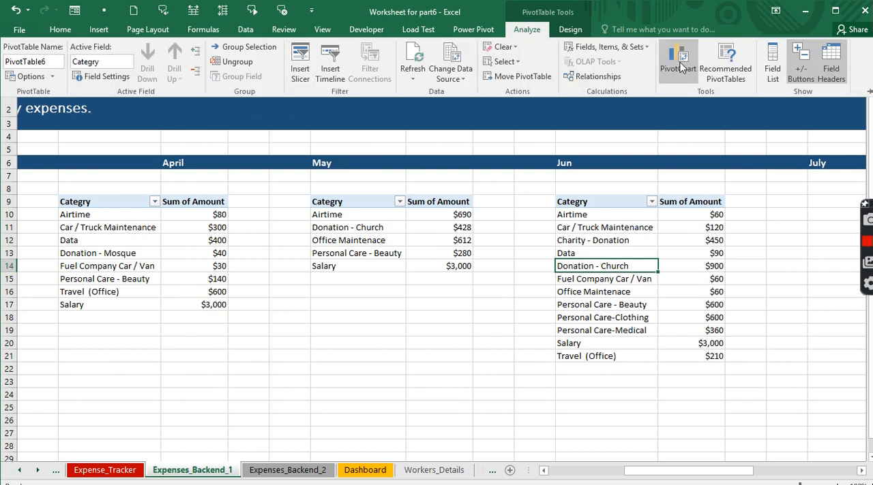
pyautogui.click(679, 63)
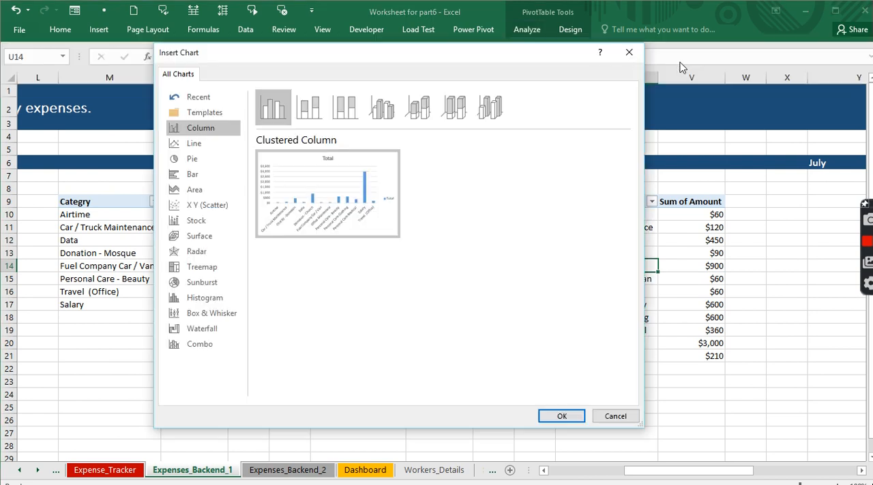
pyautogui.click(219, 175)
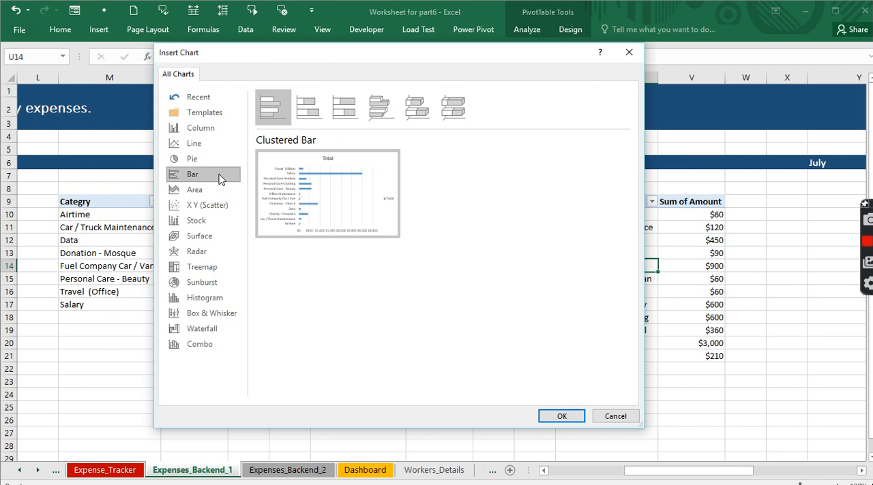
pyautogui.click(562, 418)
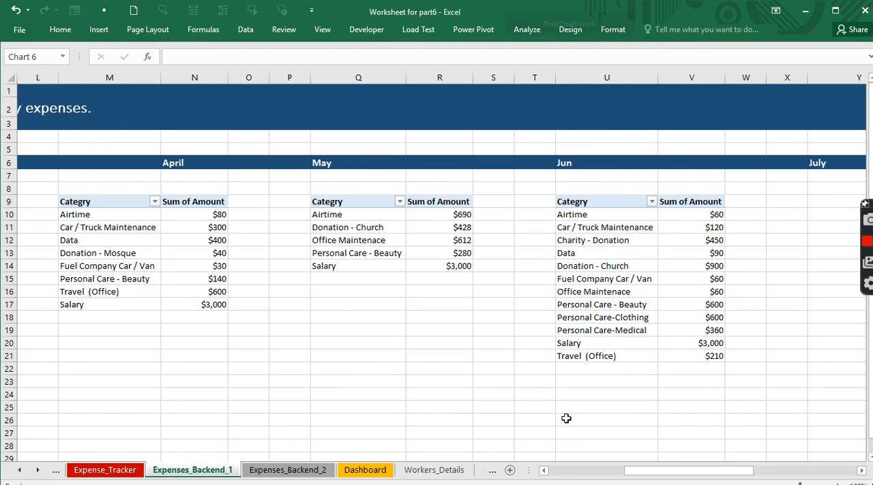
# - Apply the dark grey gradient chart style to the new Jun chart and hide its axis field buttons
pyautogui.click(572, 31)
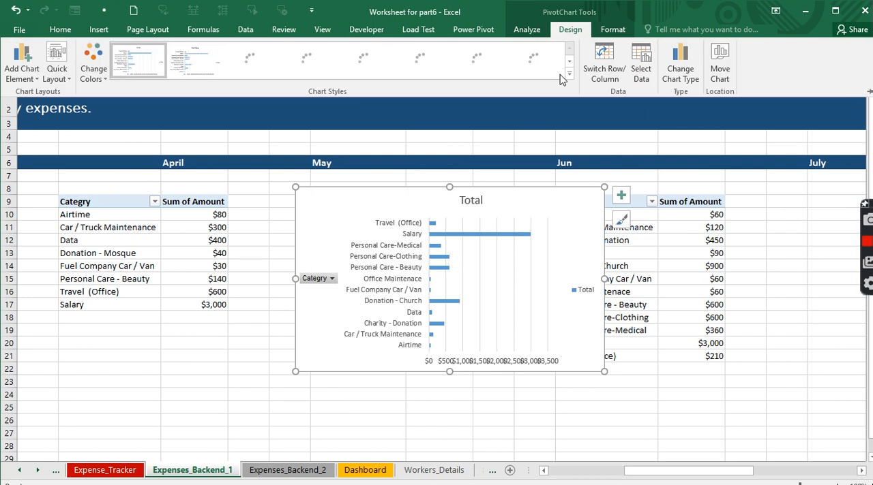
pyautogui.click(477, 58)
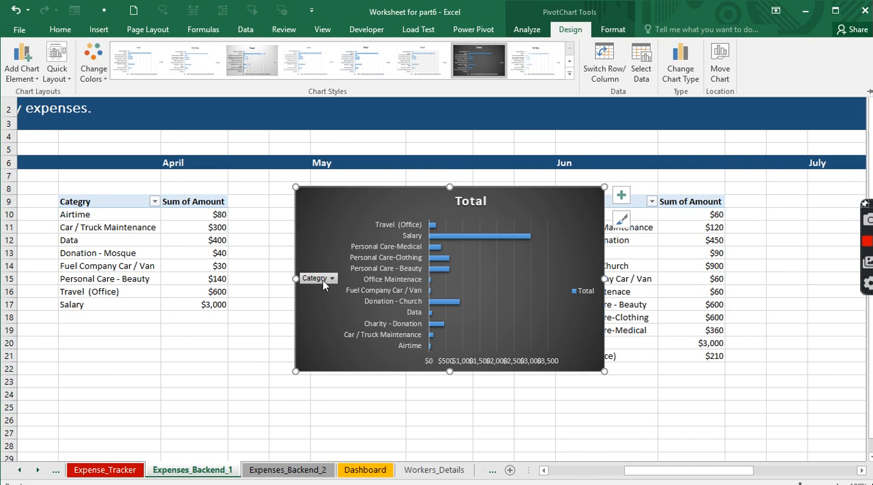
pyautogui.click(528, 30)
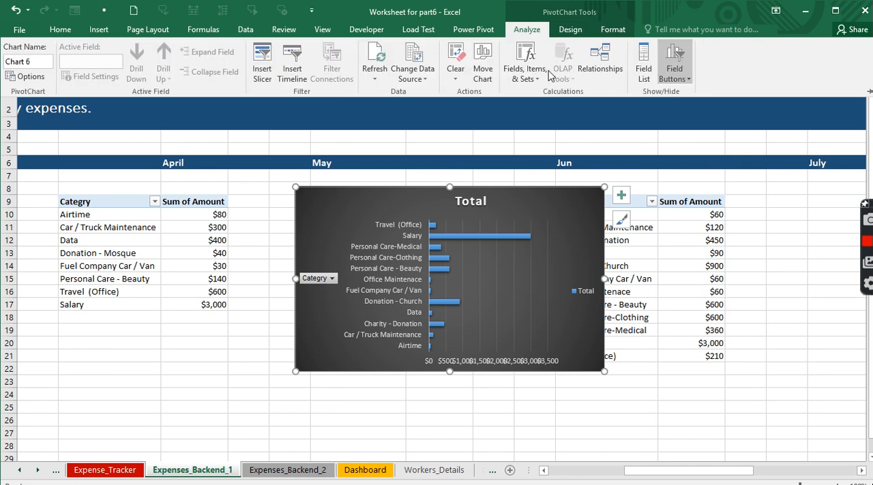
pyautogui.rightClick(325, 279)
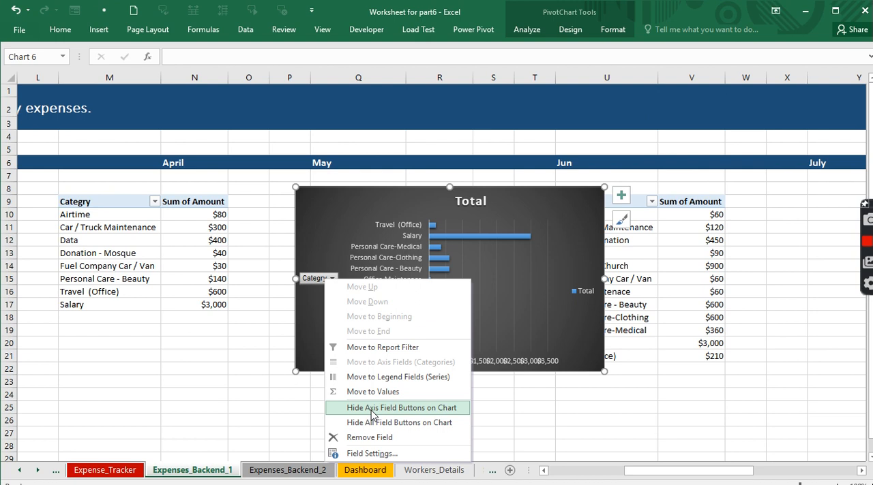
pyautogui.click(373, 408)
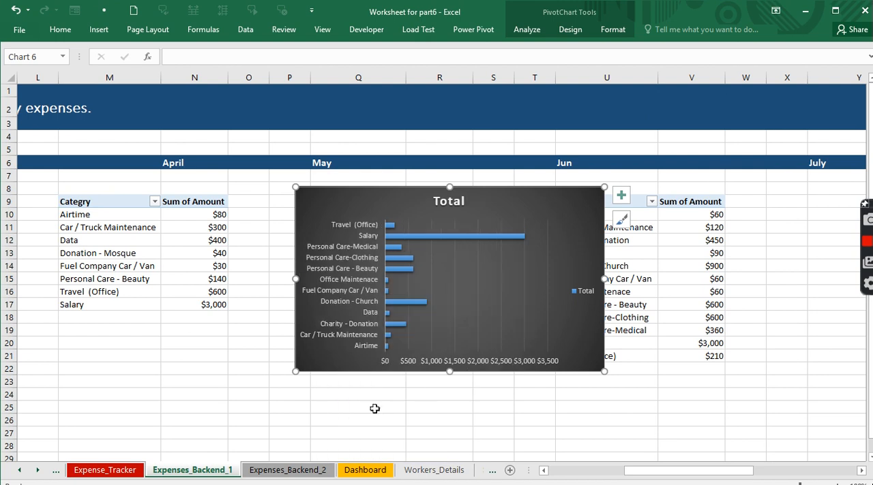
# - Delete the horizontal amount axis and the legend from the Jun chart
pyautogui.click(477, 366)
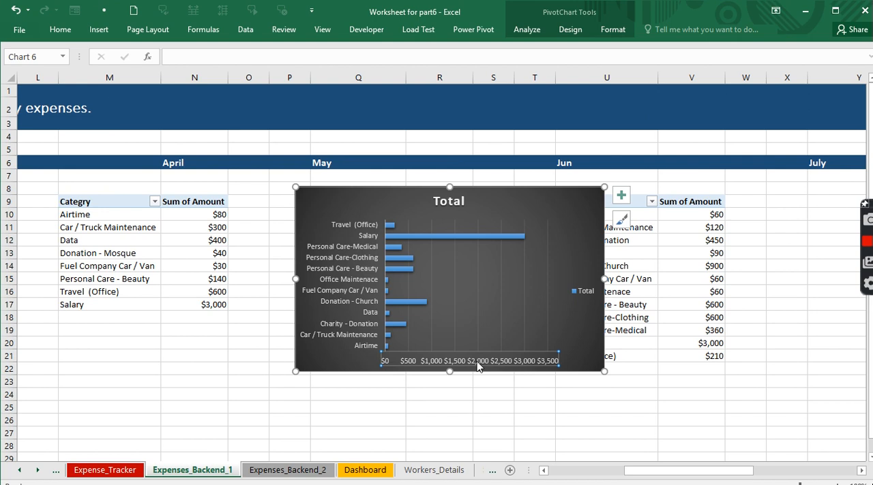
pyautogui.press('Delete')
pyautogui.click(585, 294)
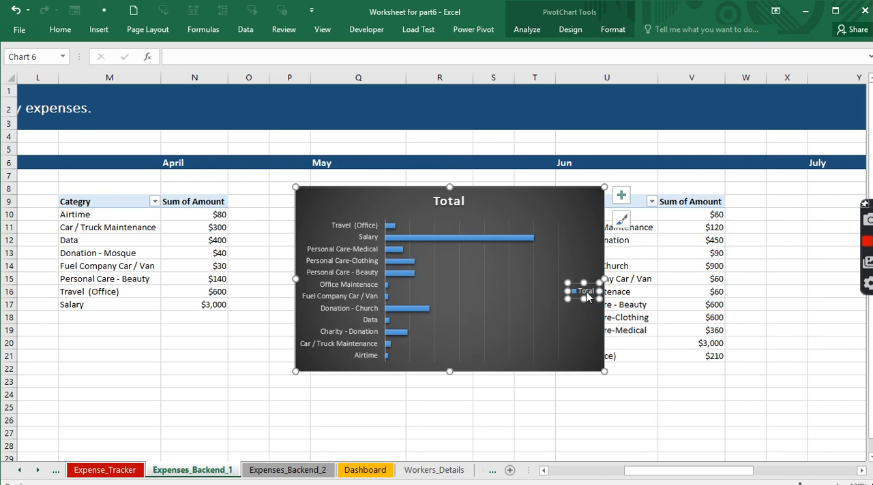
pyautogui.press('Delete')
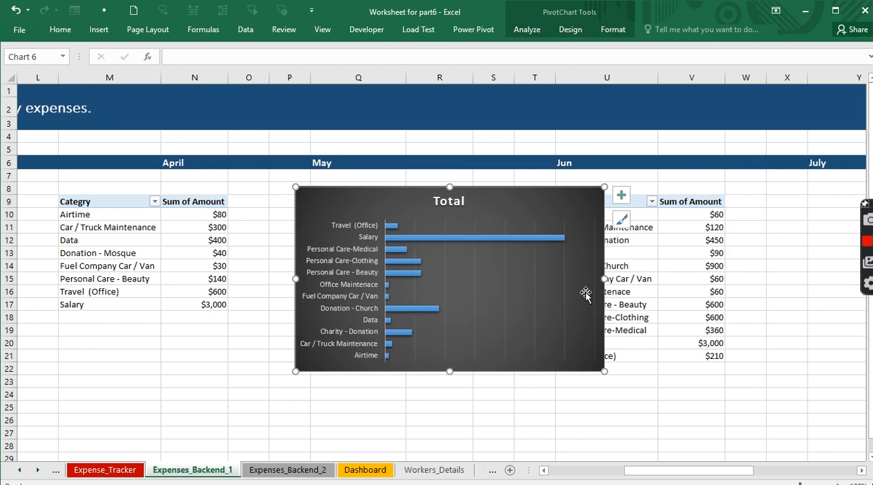
# - Change the Jun chart's title to Jun Expenses
pyautogui.click(434, 201)
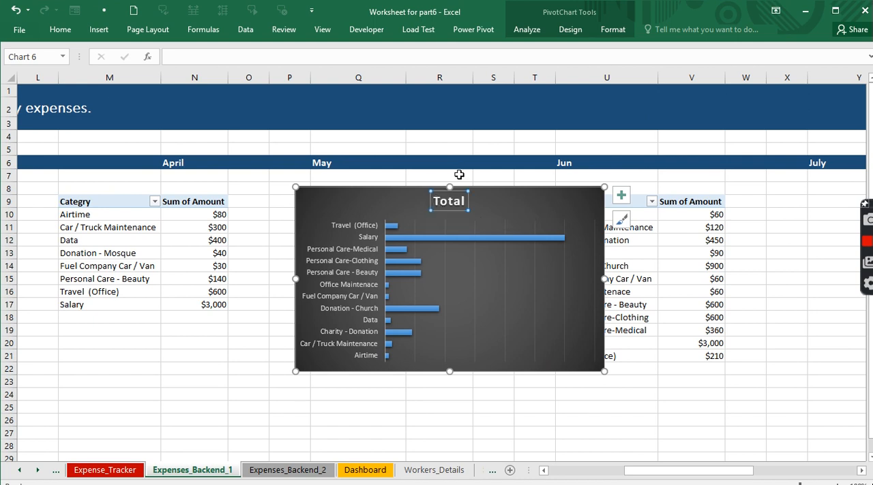
pyautogui.write('Jun ')
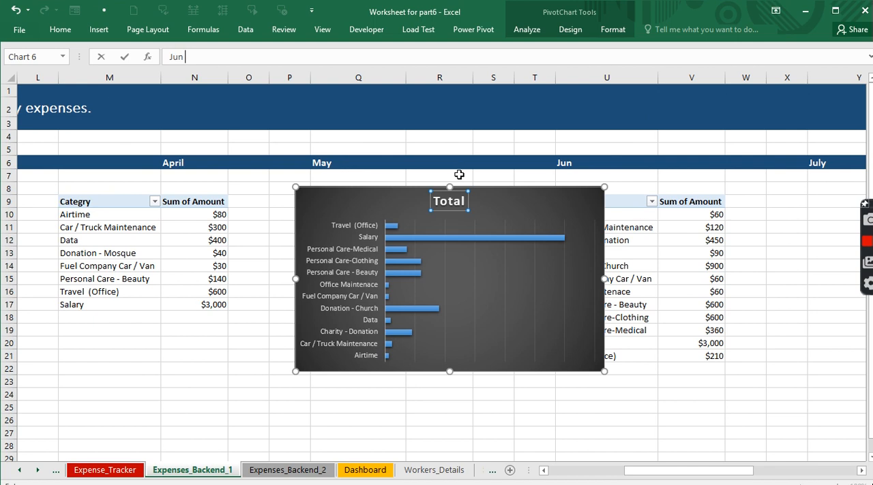
pyautogui.write('Expenses')
pyautogui.press('Return')
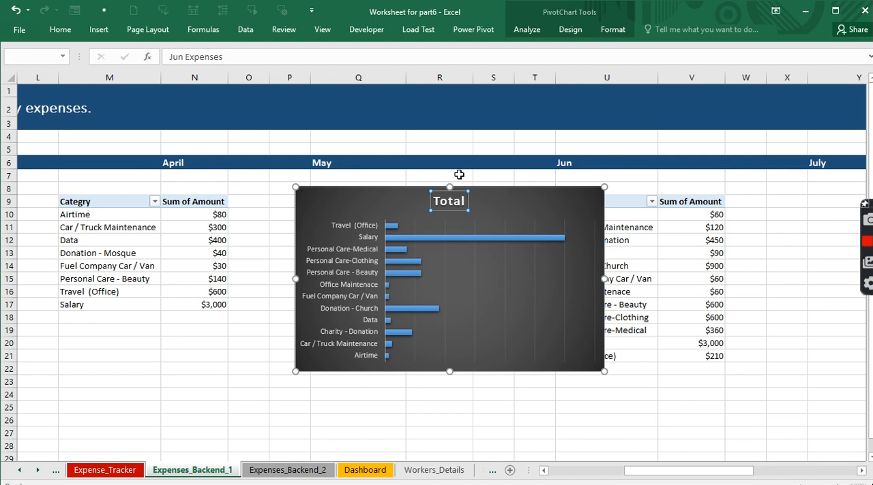
# - Cut the Jun Expenses chart from Expenses_Backend_1 and go to the Expenses_Backend_2 sheet
pyautogui.click(356, 210)
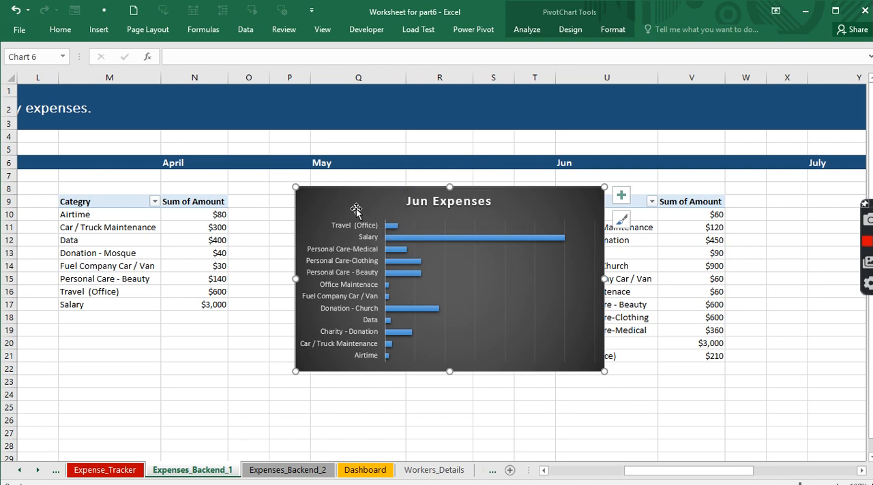
pyautogui.hotkey('ctrl', 'x')
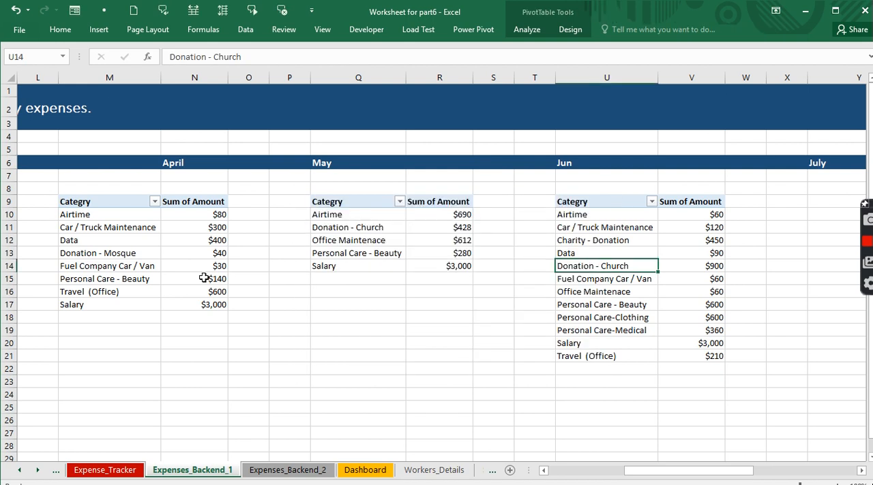
pyautogui.click(272, 471)
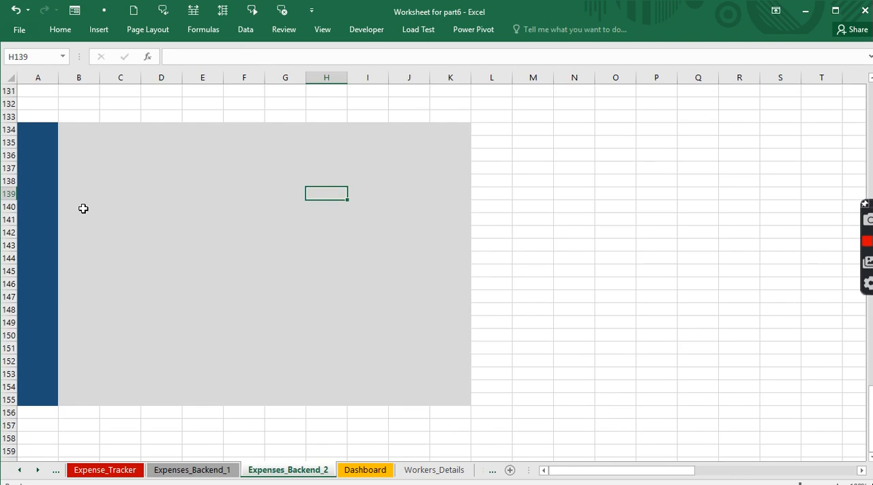
pyautogui.click(184, 204)
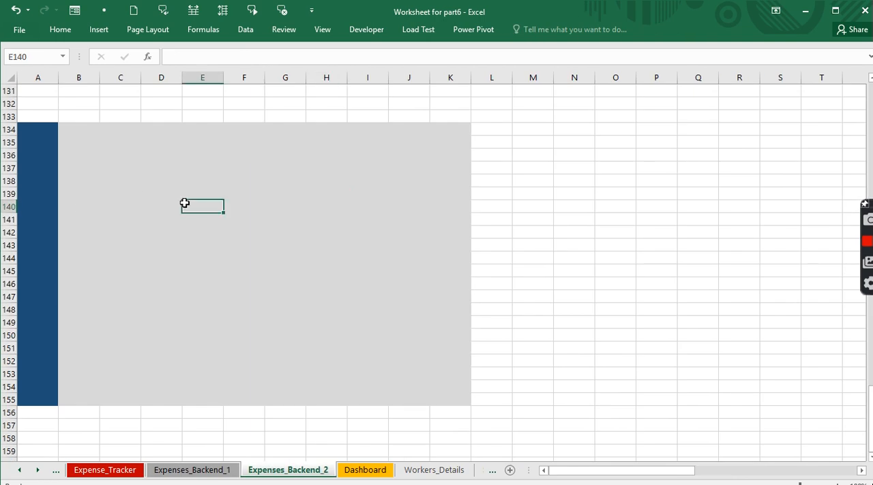
pyautogui.hotkey('ctrl', 'v')
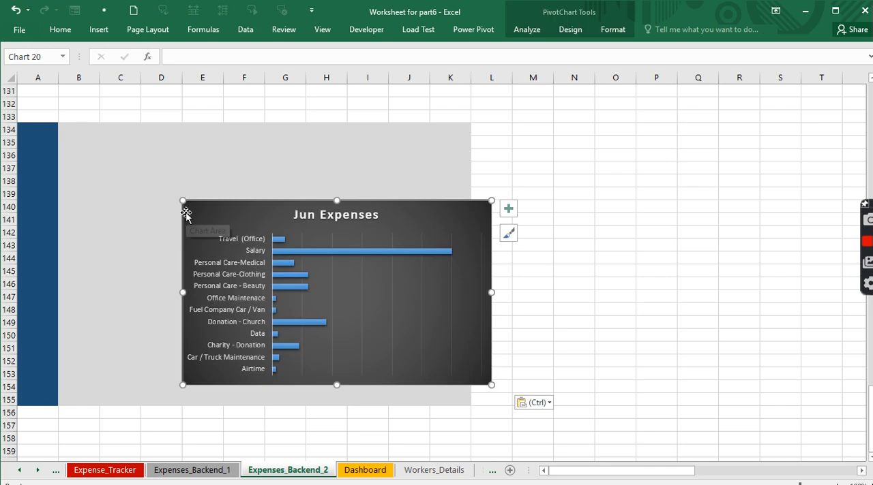
pyautogui.hotkey('ctrl', 'z')
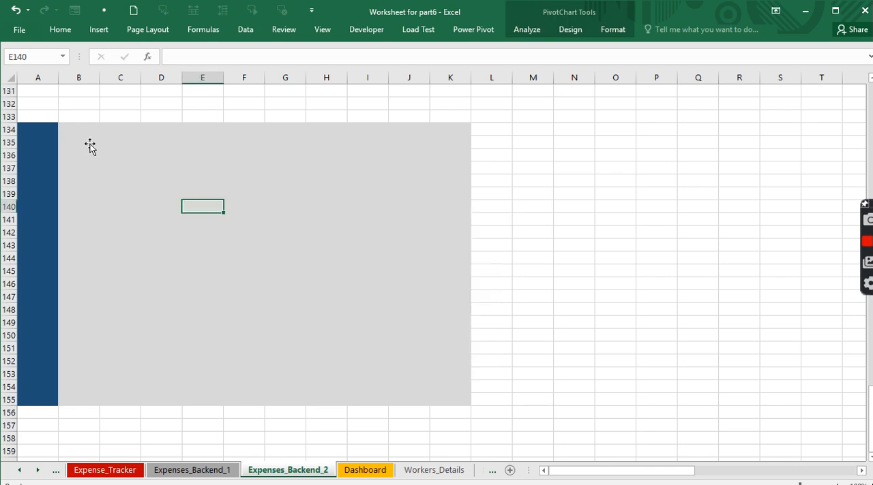
# - Paste the Jun Expenses chart at cell B134 and enlarge it to fill the grey block through K155
pyautogui.click(64, 127)
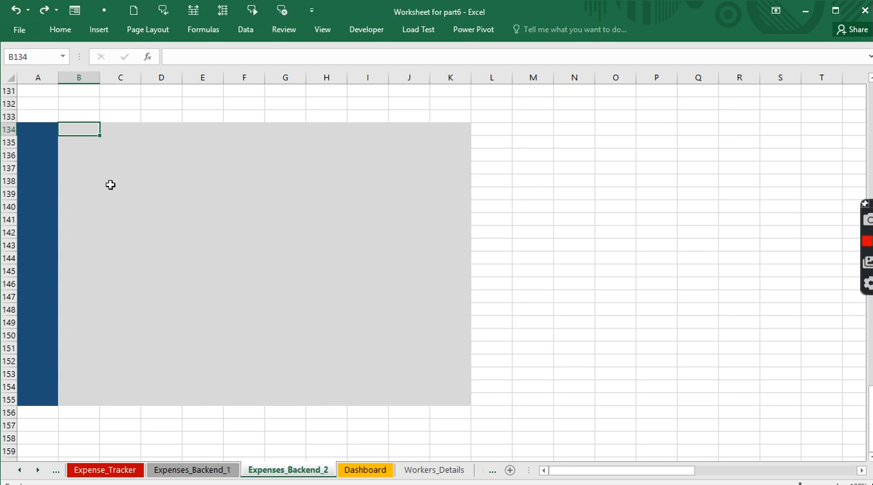
pyautogui.hotkey('ctrl', 'v')
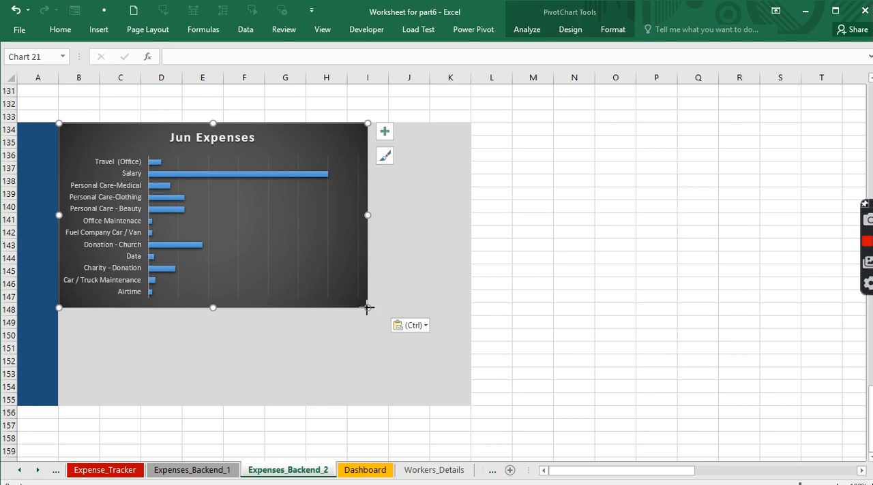
pyautogui.moveTo(367, 308); pyautogui.dragTo(471, 408)
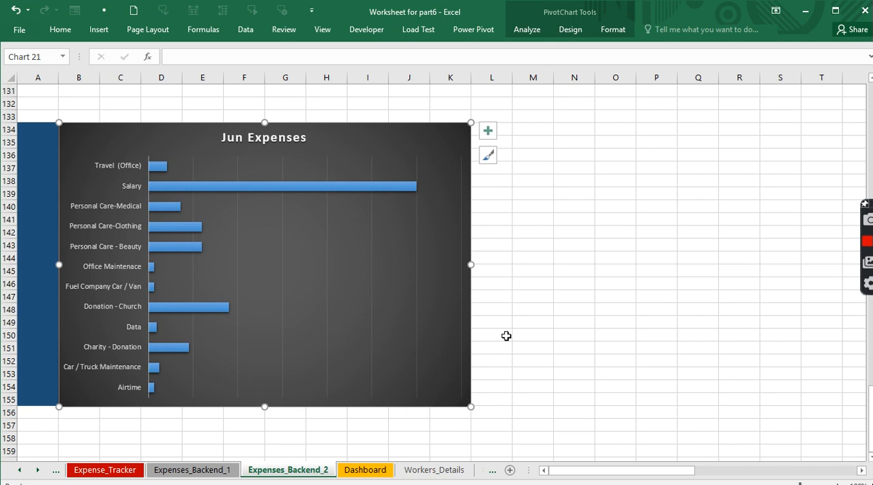
# - Duplicate the total text box on the May Expenses chart and cut the duplicate
pyautogui.scroll(10, 507, 335)
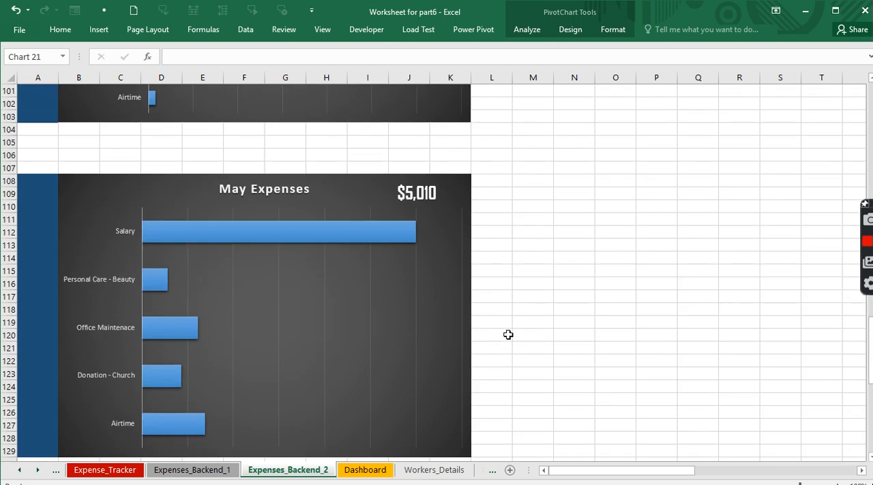
pyautogui.click(426, 188)
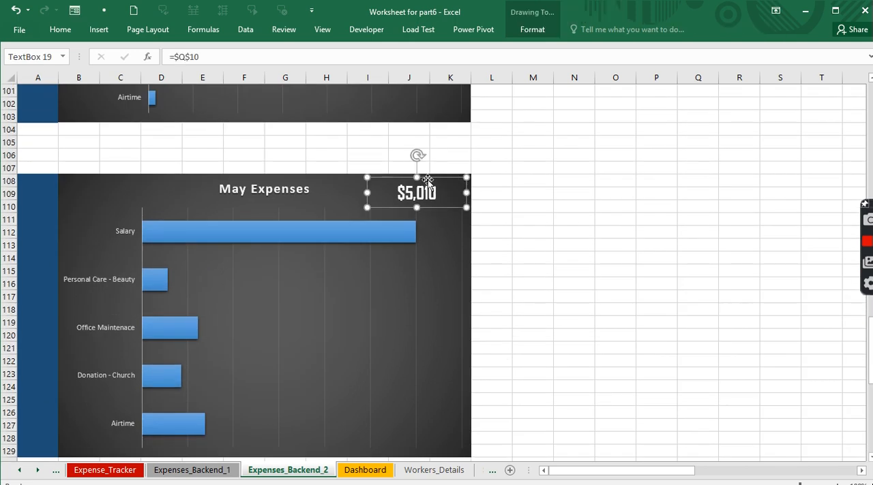
pyautogui.moveTo(426, 177); pyautogui.dragTo(444, 255)
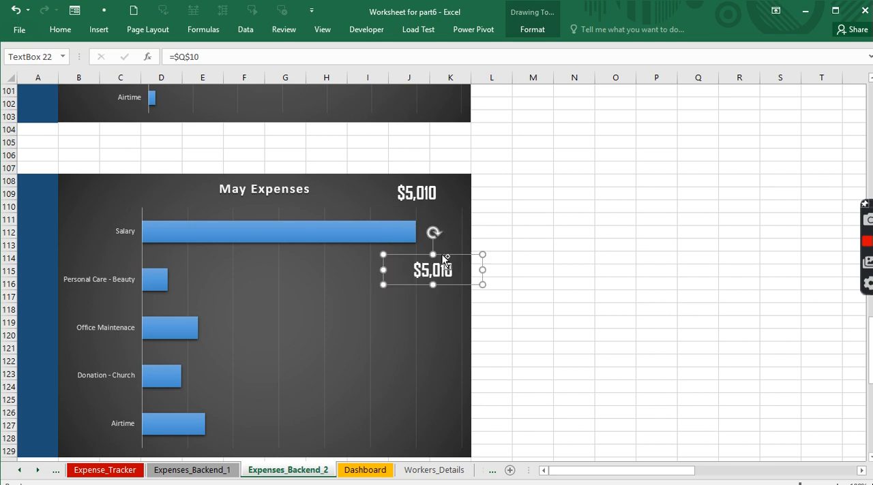
pyautogui.click(442, 253)
pyautogui.press('Delete')
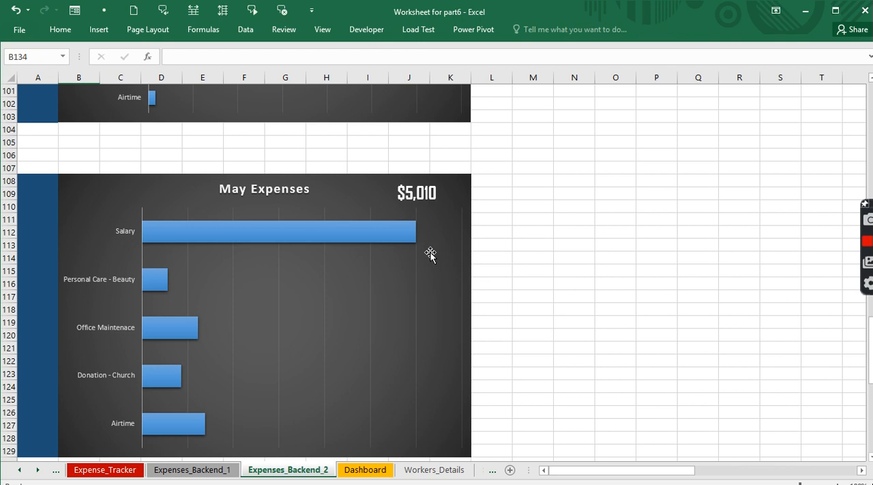
# - Paste the total text box at cell M136 and move it to the upper-right corner of the Jun Expenses chart
pyautogui.scroll(-9, 443, 261)
pyautogui.scroll(-1, 443, 261)
pyautogui.click(552, 160)
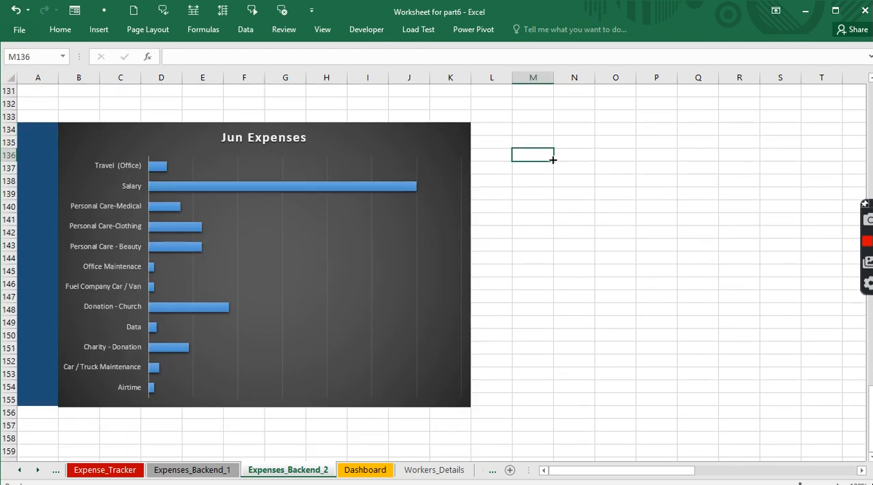
pyautogui.click(552, 160)
pyautogui.hotkey('ctrl', 'v')
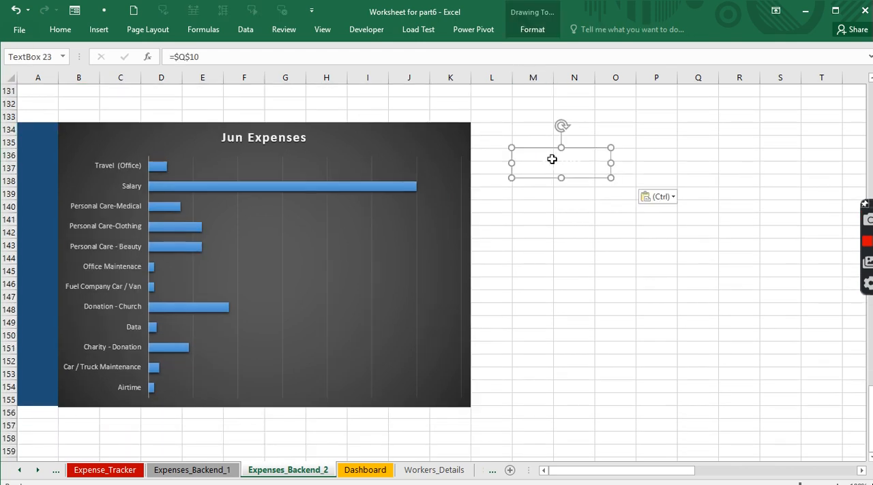
pyautogui.click(546, 220)
pyautogui.click(545, 152)
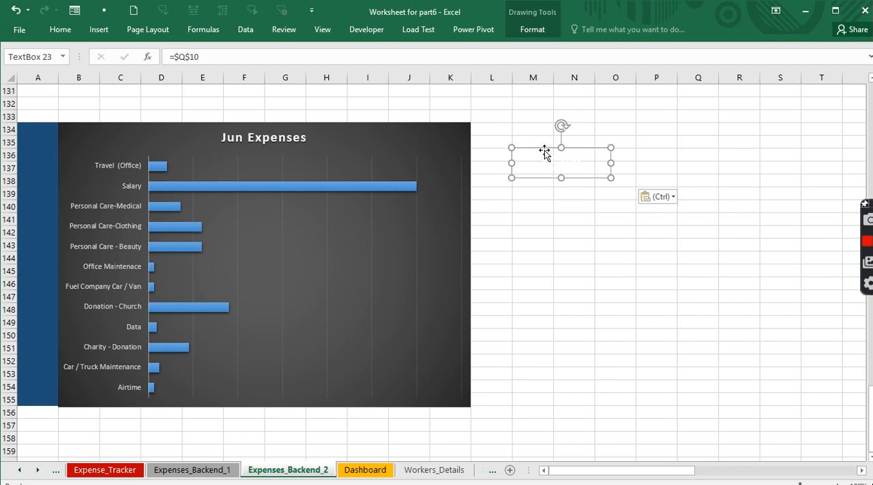
pyautogui.moveTo(545, 152); pyautogui.dragTo(440, 132)
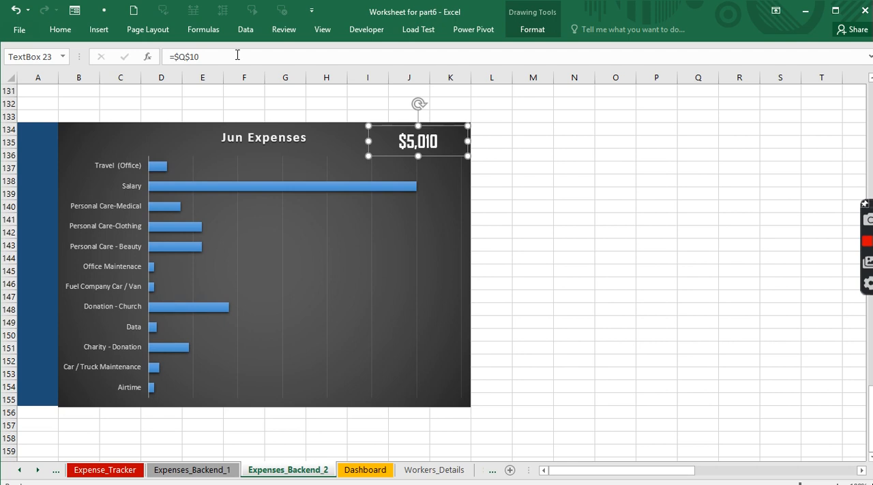
# - Link the Jun Expenses chart's total text box to cell =$Q$11
pyautogui.click(207, 57)
pyautogui.press('BackSpace')
pyautogui.write('1')
pyautogui.press('Return')
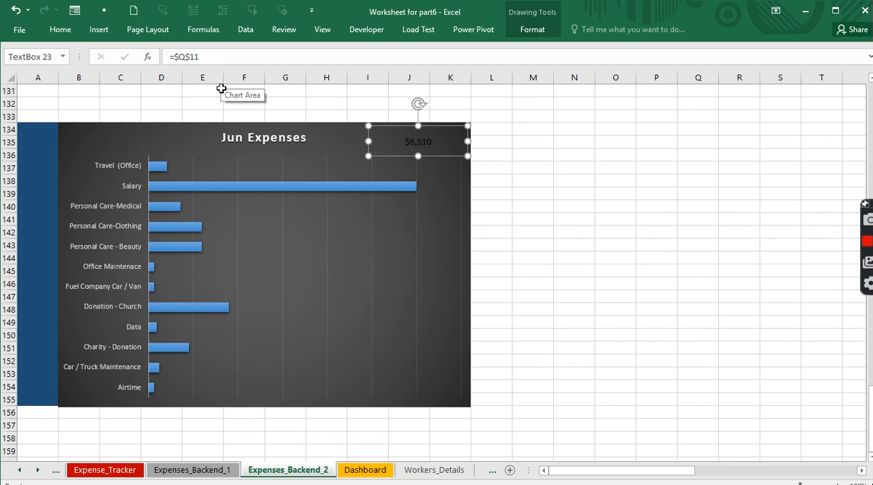
# - Copy the May Expenses total's formatting onto the Jun Expenses total with Format Painter
pyautogui.scroll(3, 391, 216)
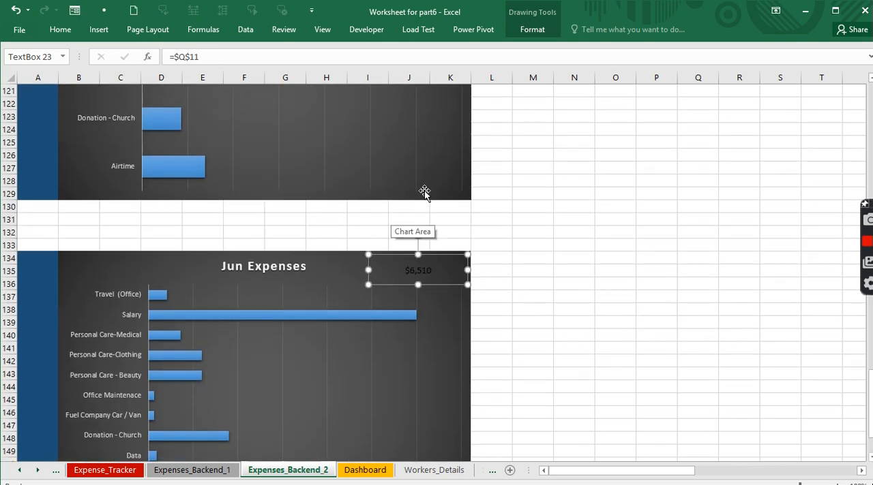
pyautogui.scroll(7, 424, 193)
pyautogui.click(423, 194)
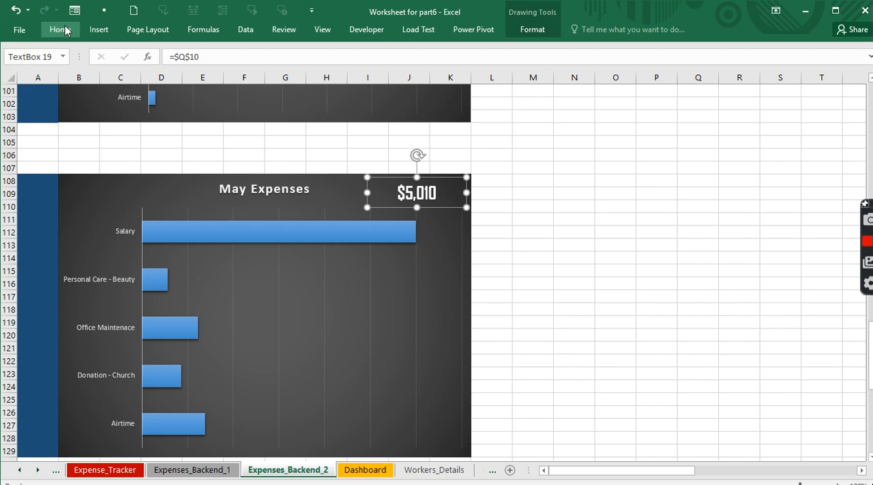
pyautogui.click(60, 29)
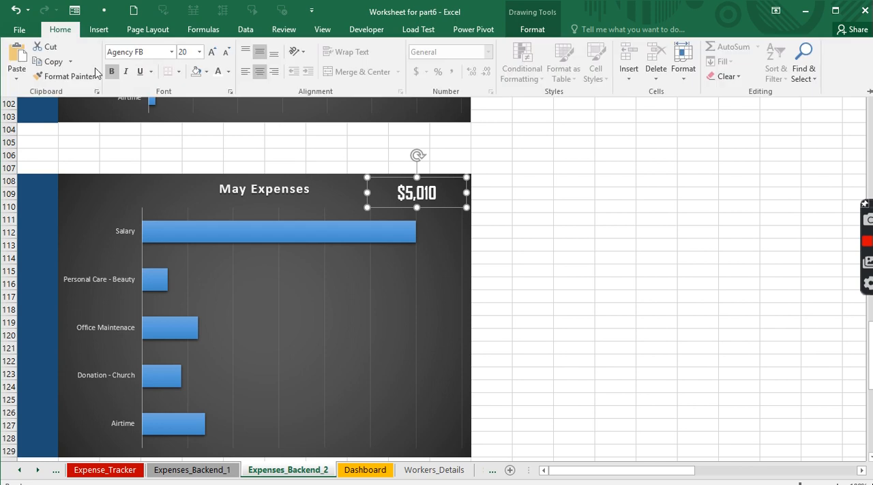
pyautogui.click(65, 76)
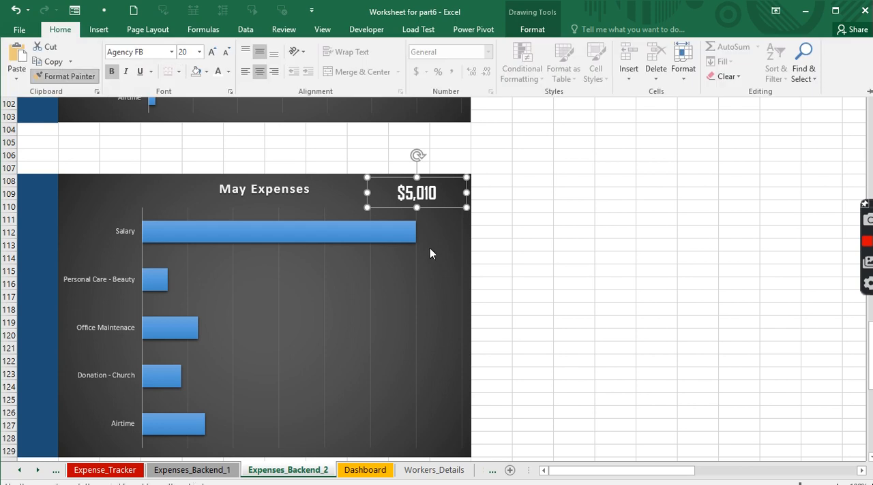
pyautogui.scroll(-10, 430, 249)
pyautogui.click(414, 140)
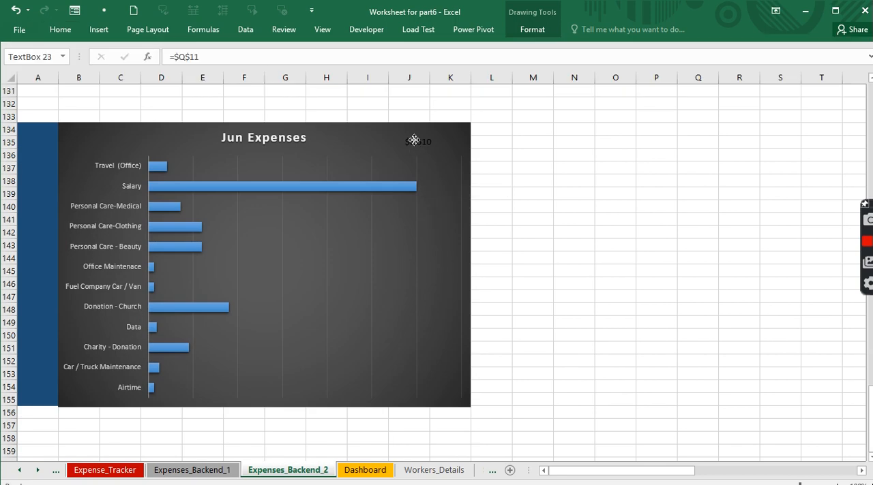
# - Add data labels to the Jun Expenses chart and enlarge their font to 10.5
pyautogui.click(350, 267)
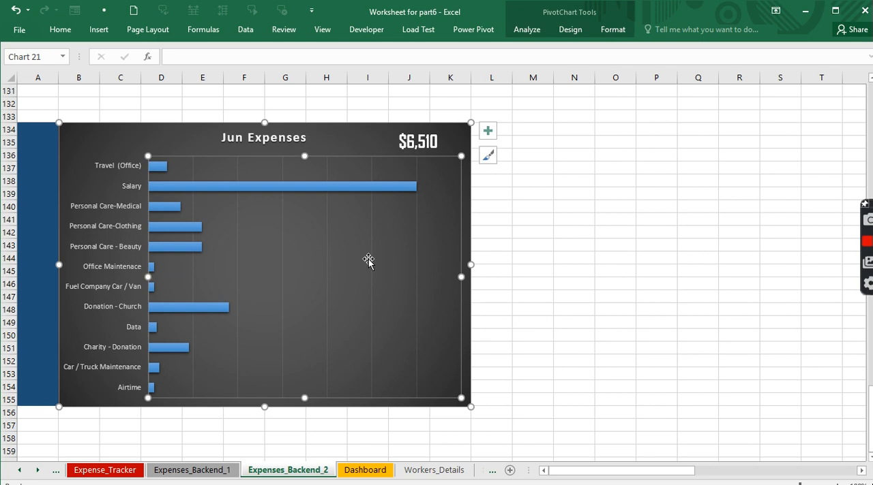
pyautogui.click(488, 131)
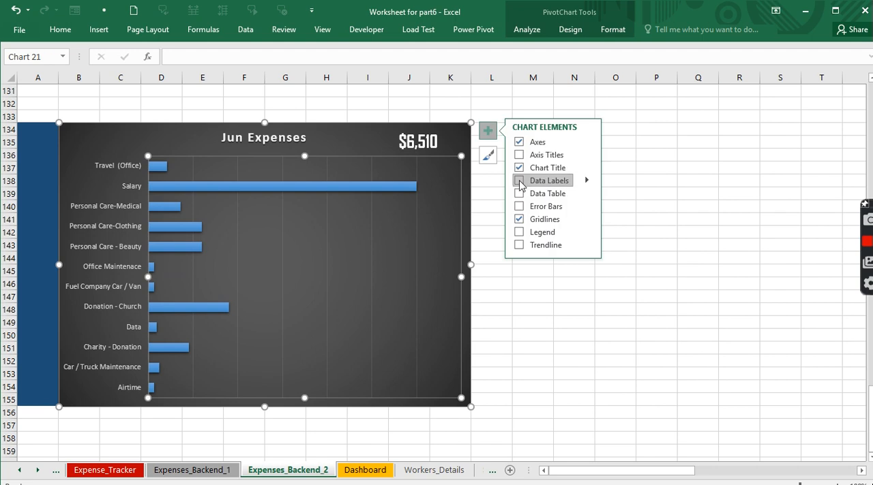
pyautogui.click(519, 182)
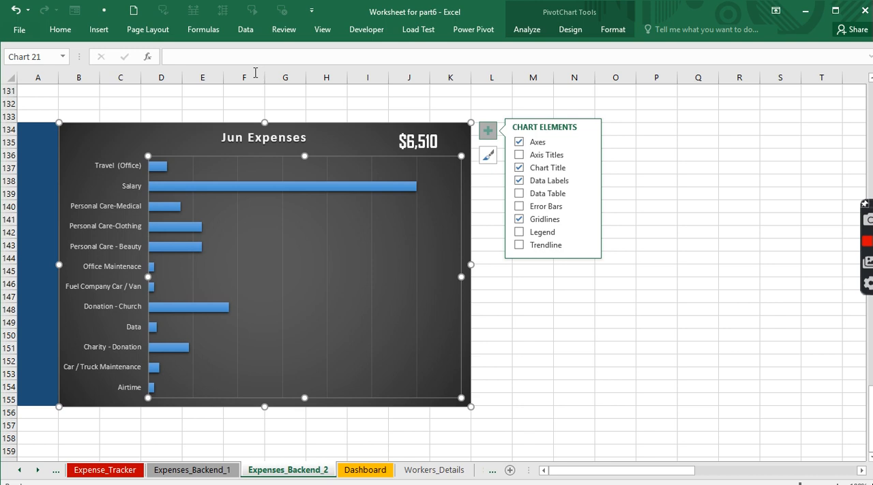
pyautogui.click(61, 31)
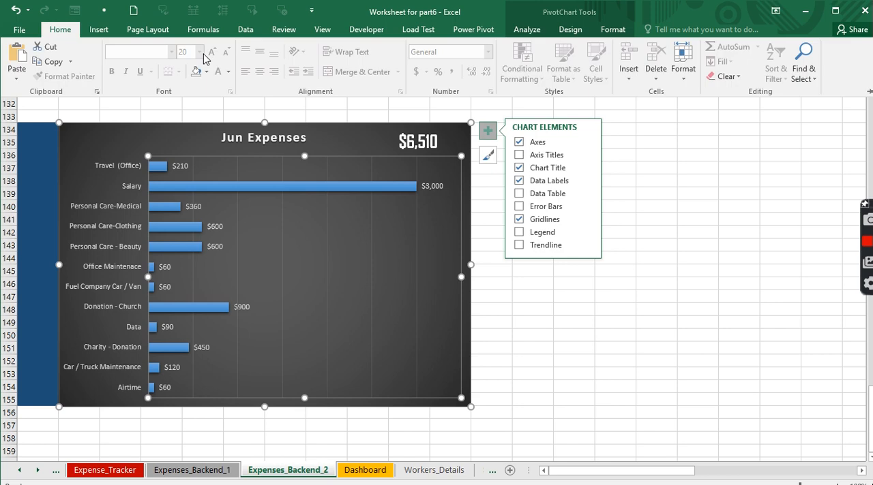
pyautogui.click(438, 185)
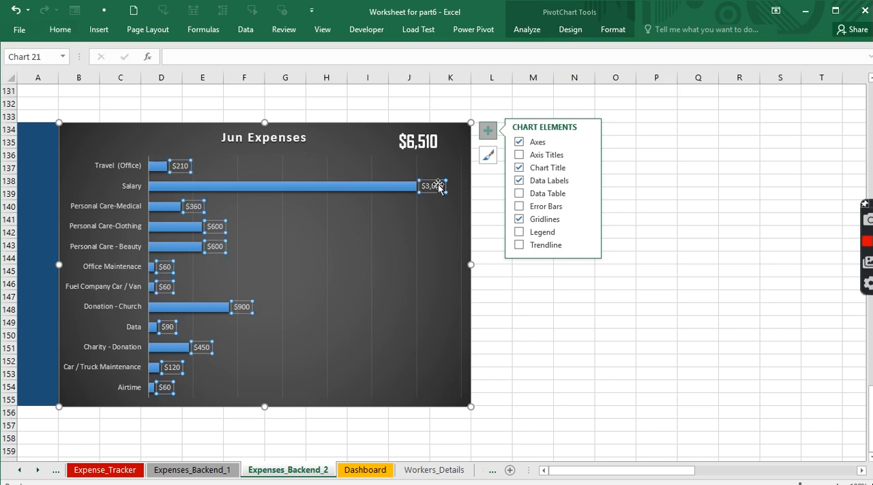
pyautogui.click(73, 30)
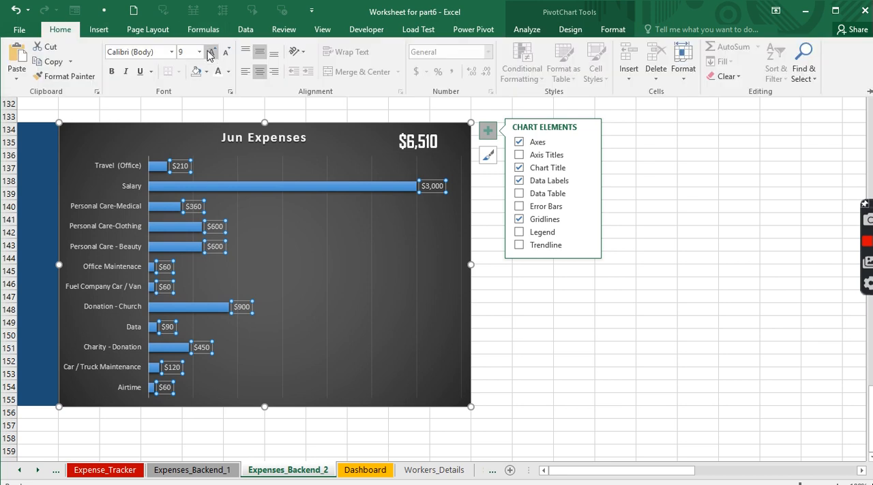
pyautogui.click(211, 53)
pyautogui.click(211, 53)
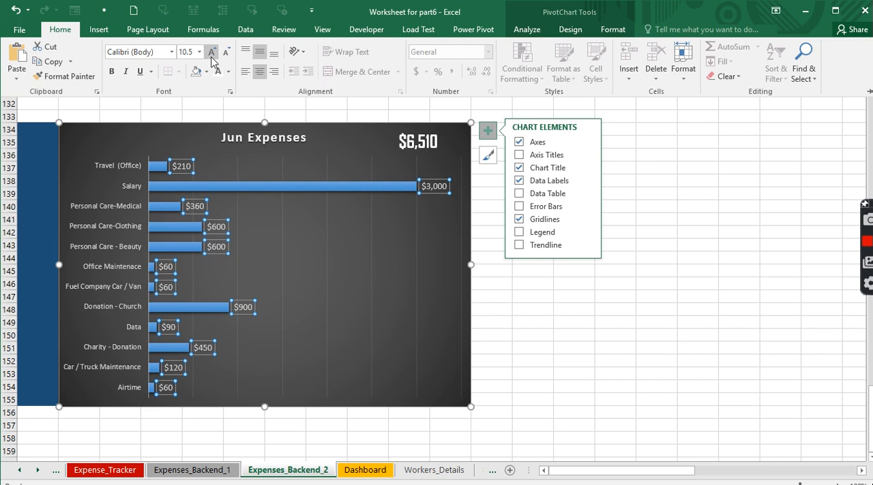
# - Make the category axis labels of the Jun Expenses chart bold
pyautogui.click(107, 165)
pyautogui.click(108, 166)
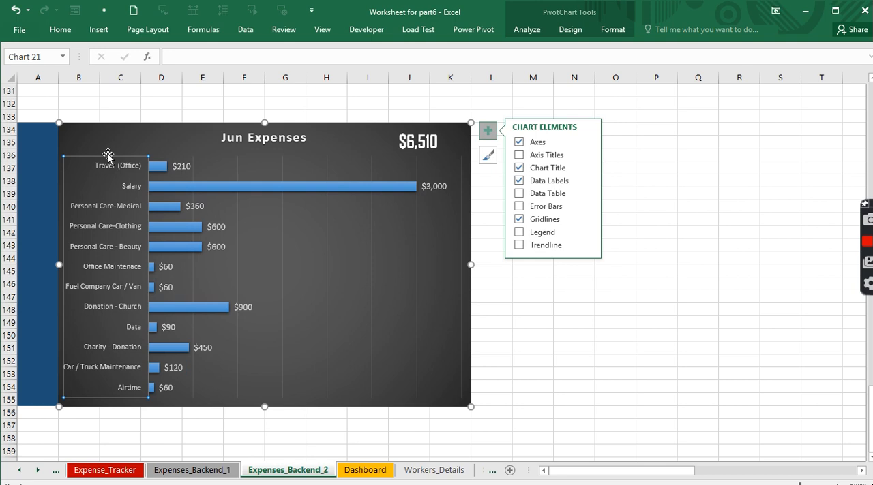
pyautogui.hotkey('ctrl', 'b')
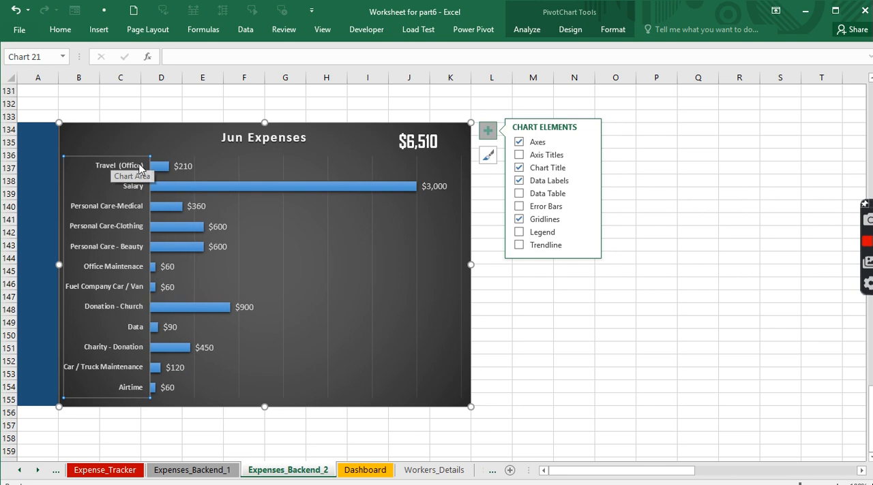
# - Add data labels to the May Expenses chart and enlarge their font
pyautogui.scroll(10, 385, 171)
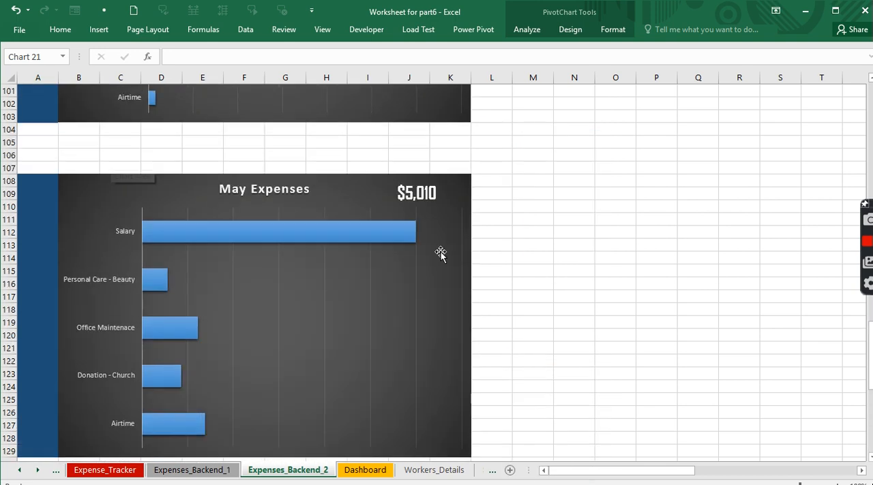
pyautogui.click(440, 254)
pyautogui.moveTo(485, 218); pyautogui.dragTo(486, 215)
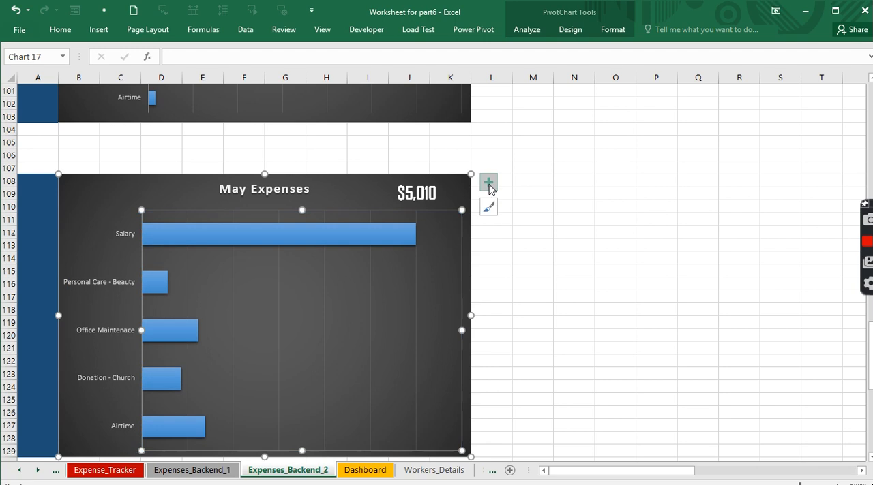
pyautogui.click(488, 184)
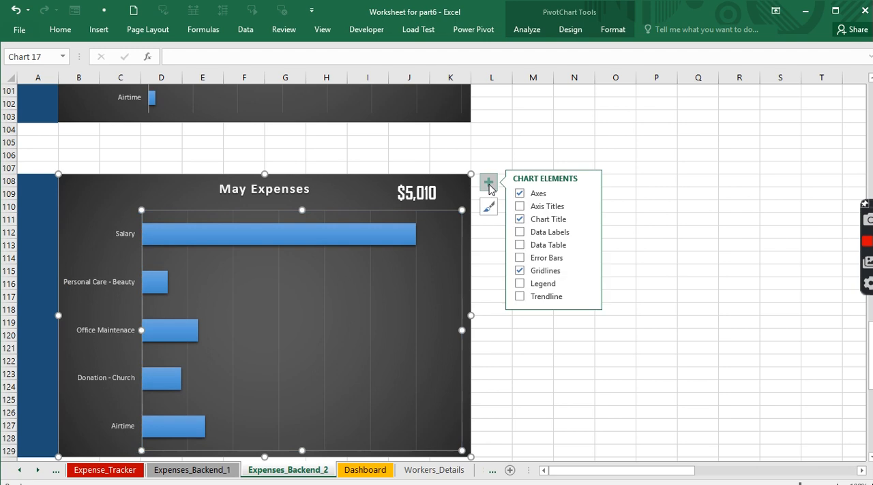
pyautogui.click(520, 233)
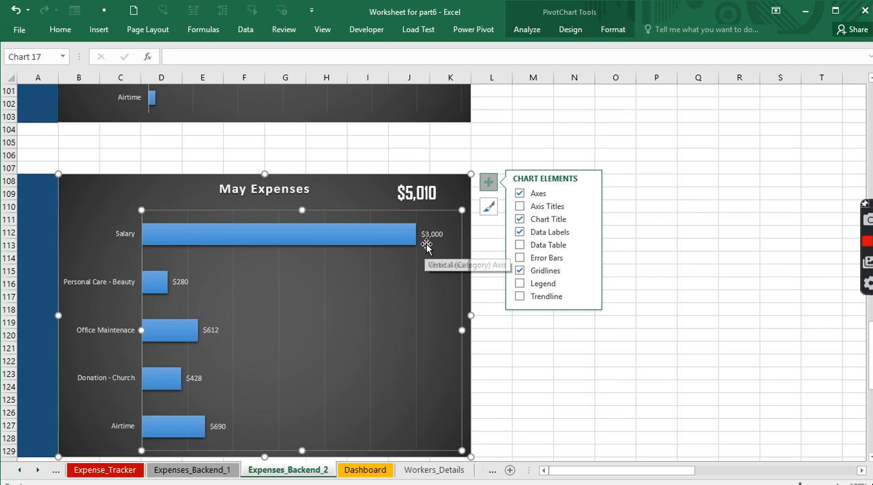
pyautogui.click(431, 236)
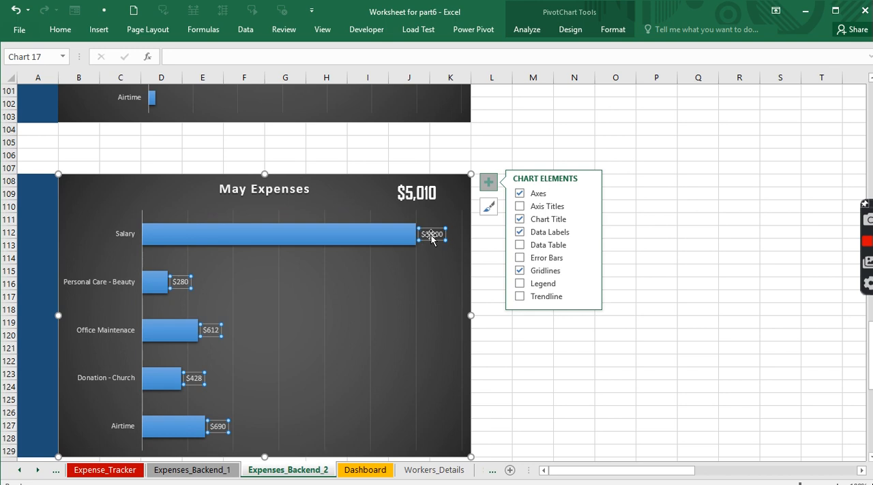
pyautogui.click(60, 31)
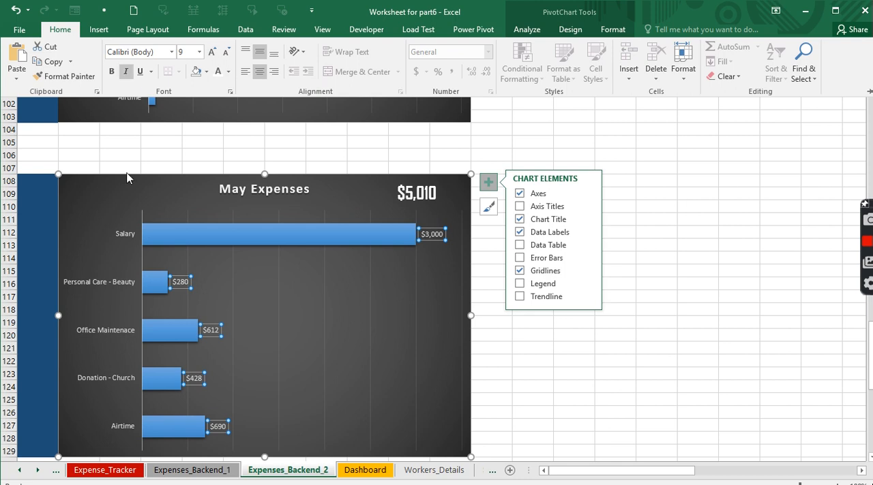
# - Make the category axis labels of the May Expenses chart bold
pyautogui.click(117, 233)
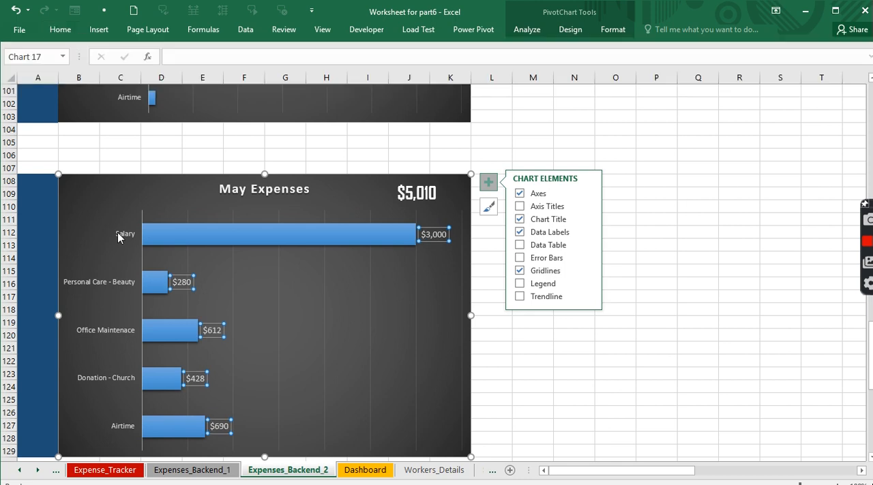
pyautogui.click(117, 234)
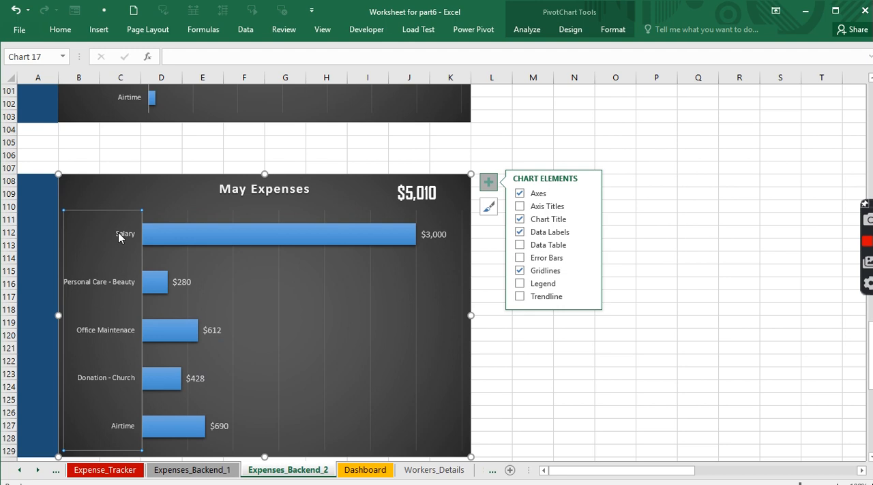
pyautogui.hotkey('ctrl', 'b')
# - Add data labels to the April Expenses chart and enlarge their font to 10.5
pyautogui.scroll(7, 241, 238)
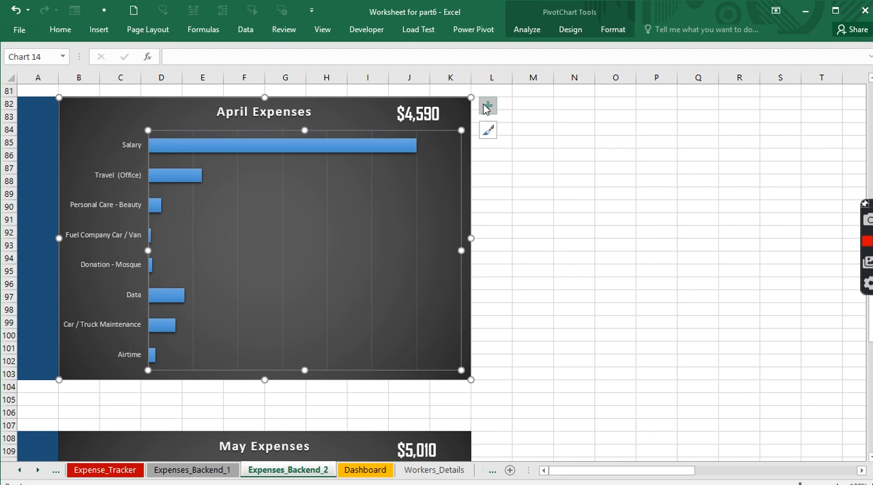
pyautogui.click(486, 108)
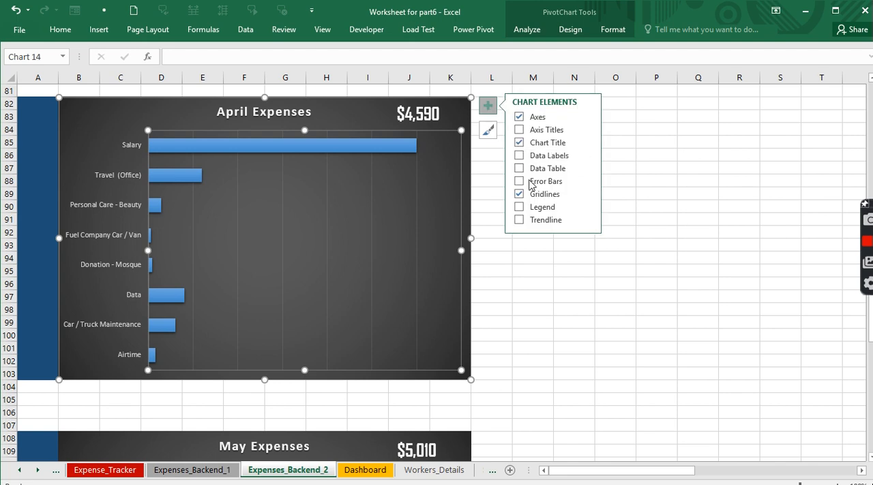
pyautogui.click(520, 156)
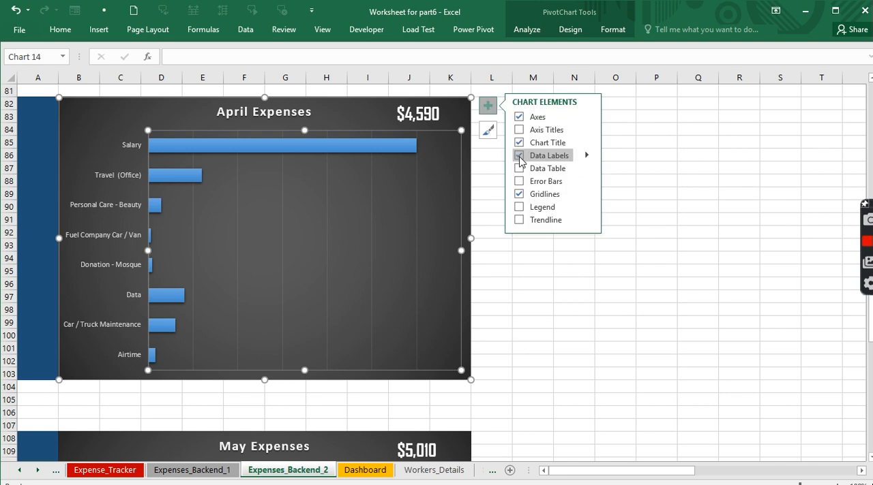
pyautogui.click(429, 151)
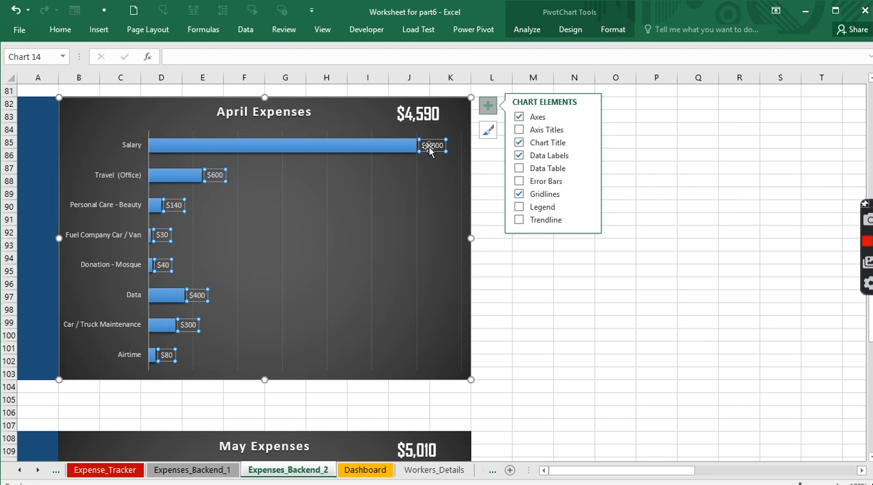
pyautogui.click(60, 29)
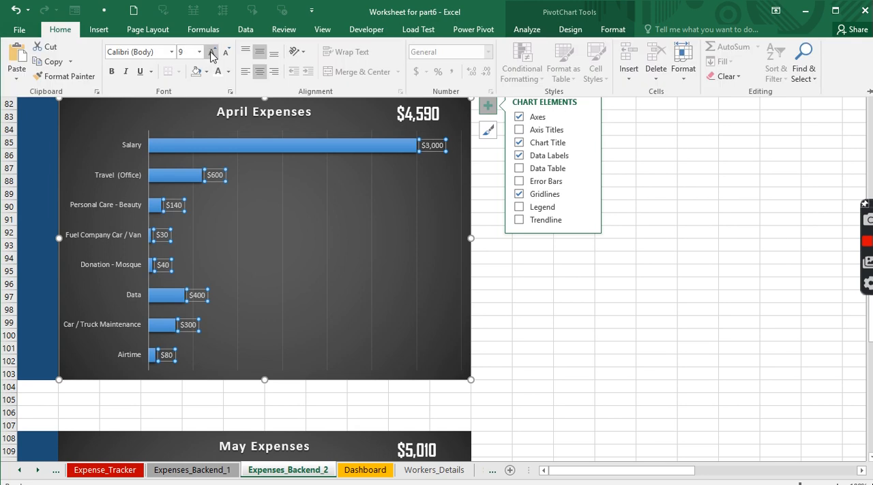
pyautogui.click(212, 53)
pyautogui.click(211, 53)
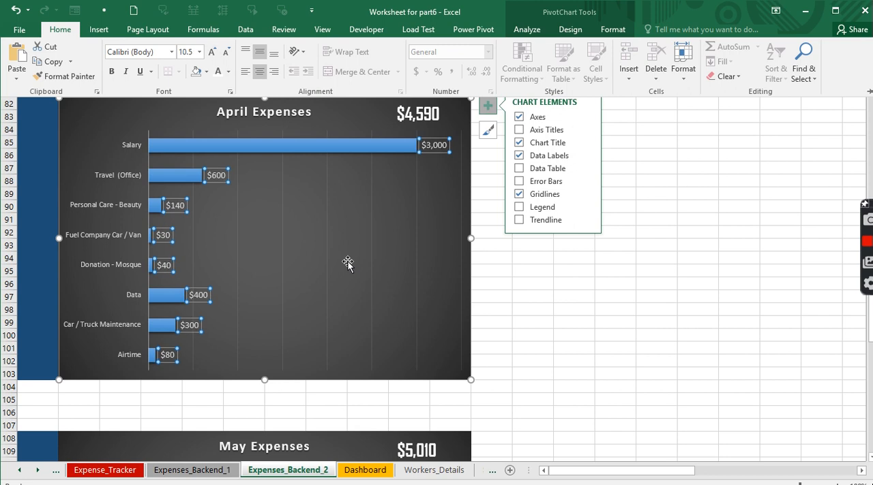
# - Move the Jun Expenses chart off its grey background block into the empty columns beside it
pyautogui.scroll(10, 348, 262)
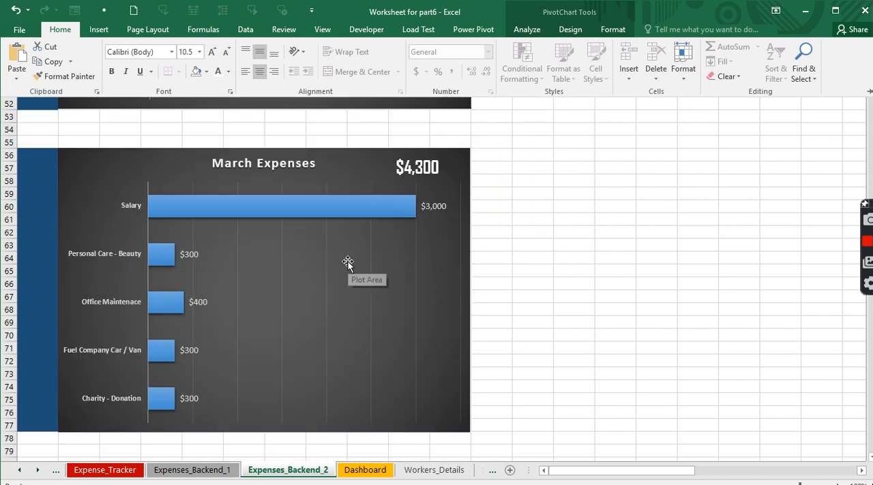
pyautogui.scroll(10, 348, 262)
pyautogui.scroll(7, 347, 263)
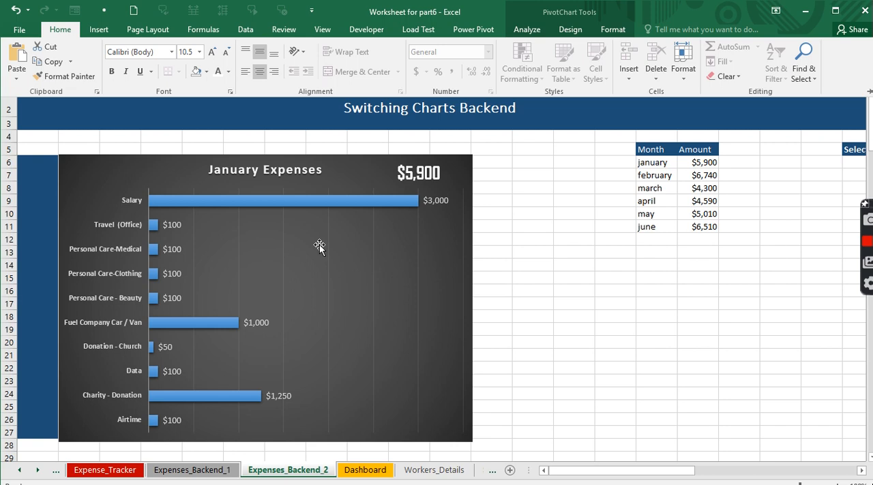
pyautogui.scroll(-20, 319, 249)
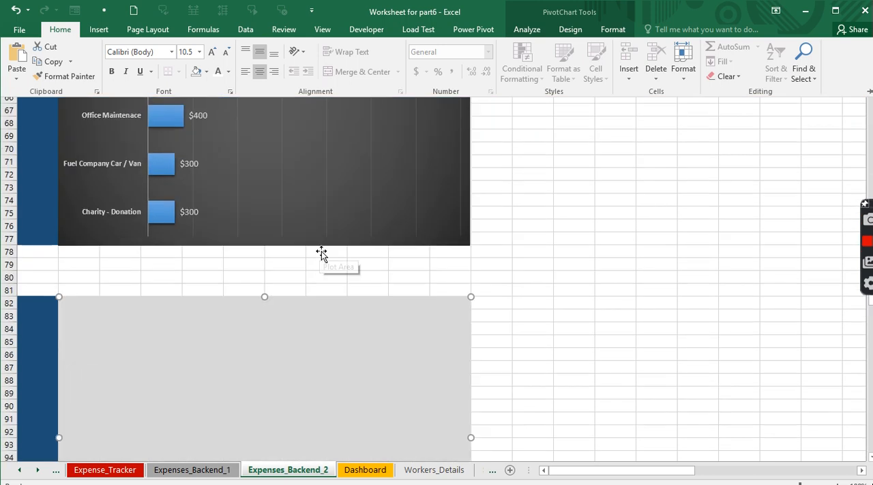
pyautogui.scroll(-20, 322, 253)
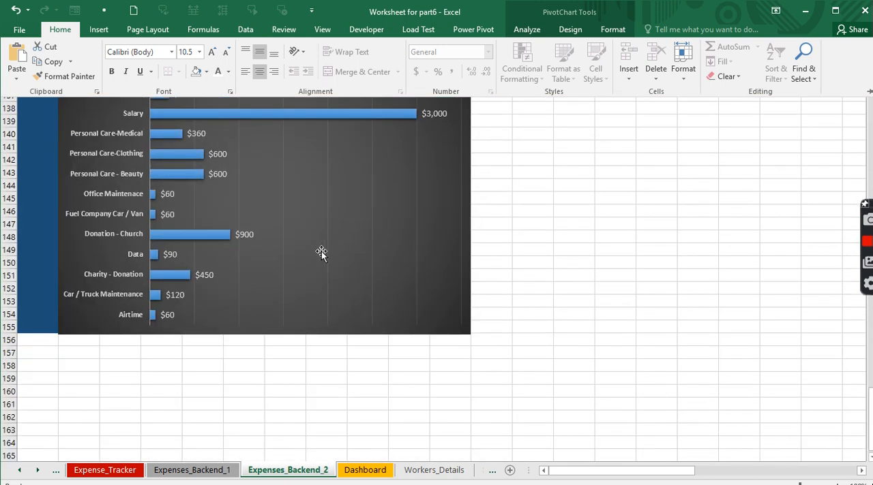
pyautogui.scroll(3, 321, 251)
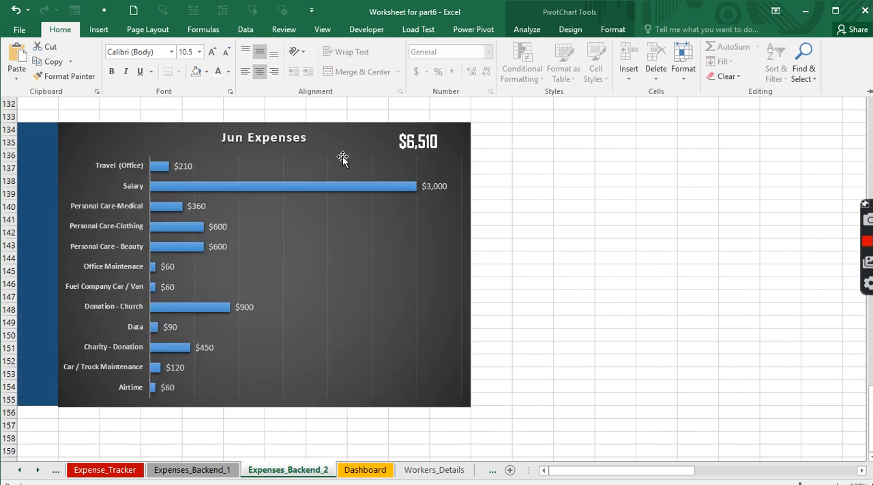
pyautogui.moveTo(344, 141); pyautogui.dragTo(798, 133)
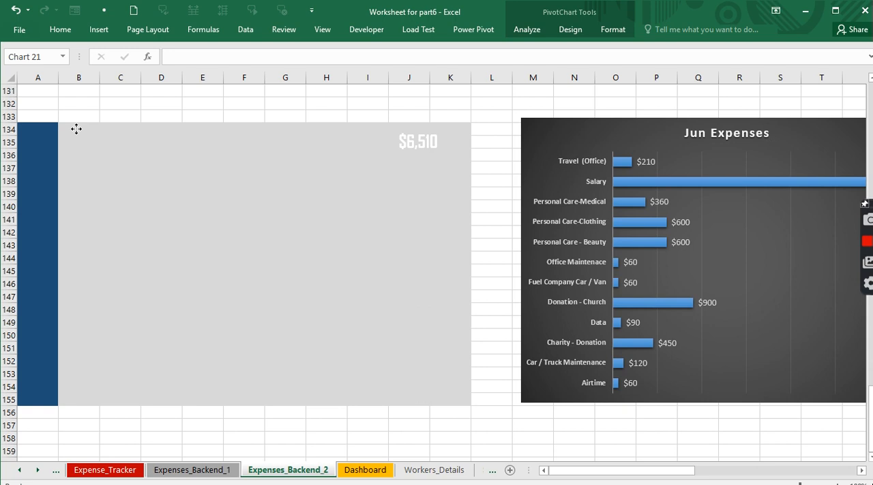
# - Copy the grey background block B134:K155 and paste it below at B160
pyautogui.moveTo(66, 125); pyautogui.dragTo(450, 399)
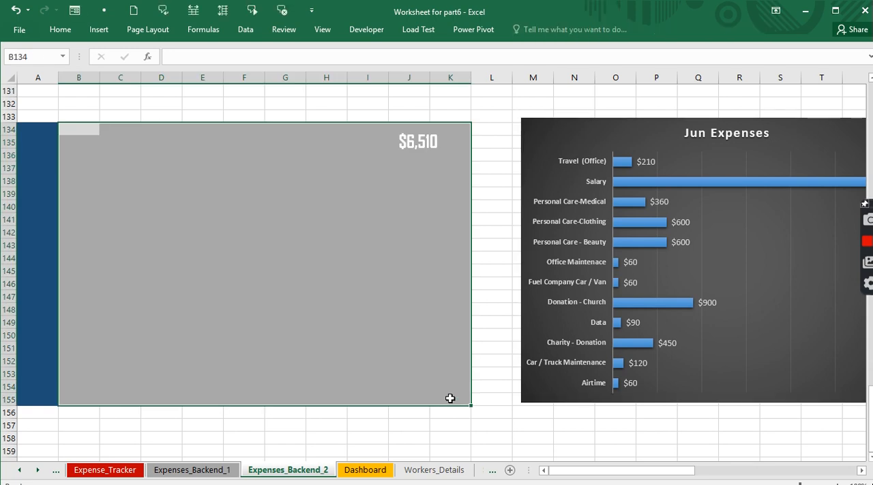
pyautogui.hotkey('ctrl', 'c')
pyautogui.scroll(-3, 125, 366)
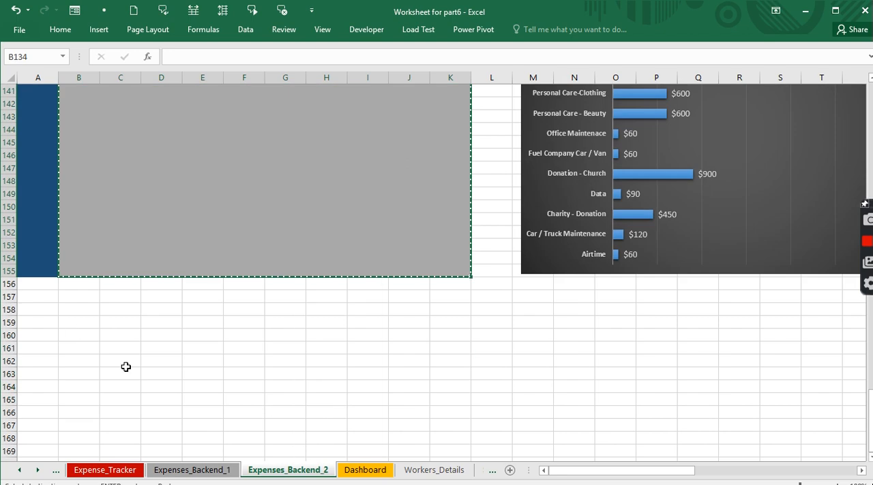
pyautogui.click(76, 335)
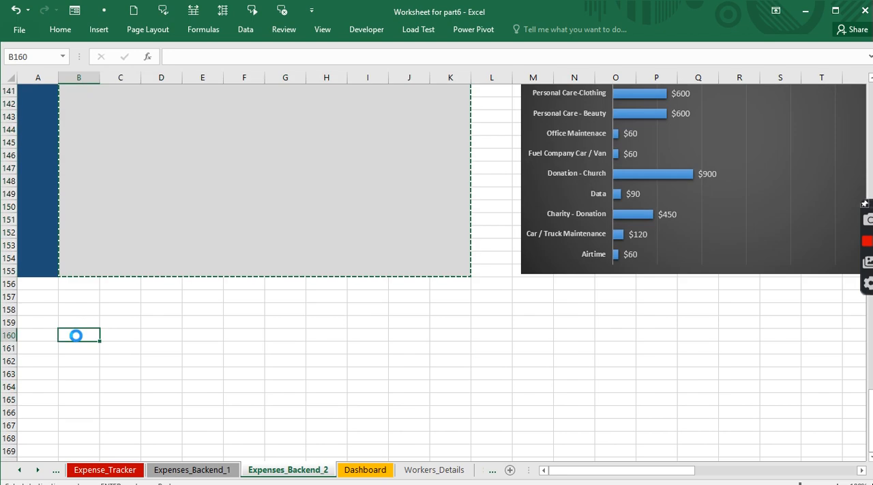
pyautogui.hotkey('ctrl', 'v')
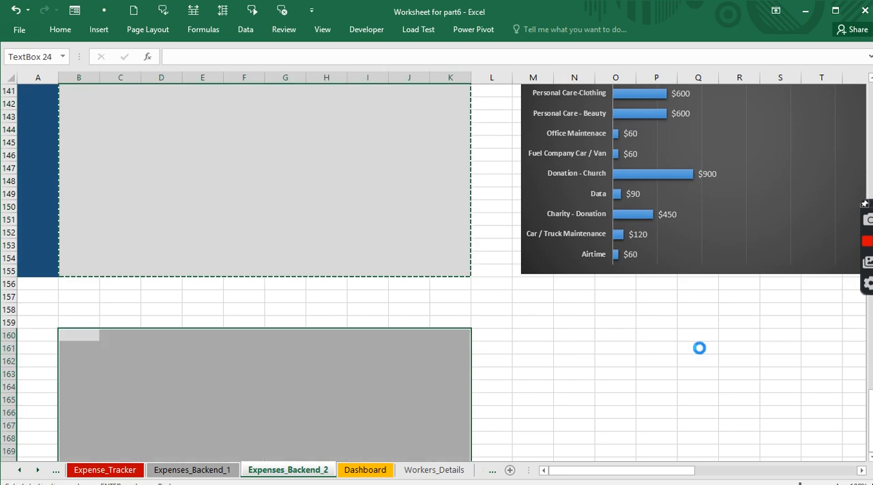
pyautogui.scroll(2, 673, 372)
pyautogui.scroll(-3, 672, 372)
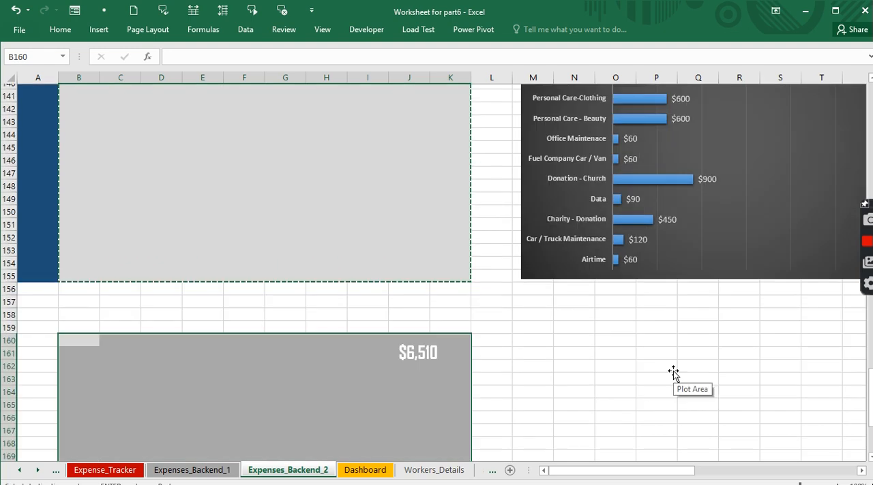
pyautogui.press('Escape')
# - Move the Jun Expenses chart back onto its original grey block, aligned with cell B134
pyautogui.scroll(7, 686, 300)
pyautogui.click(652, 202)
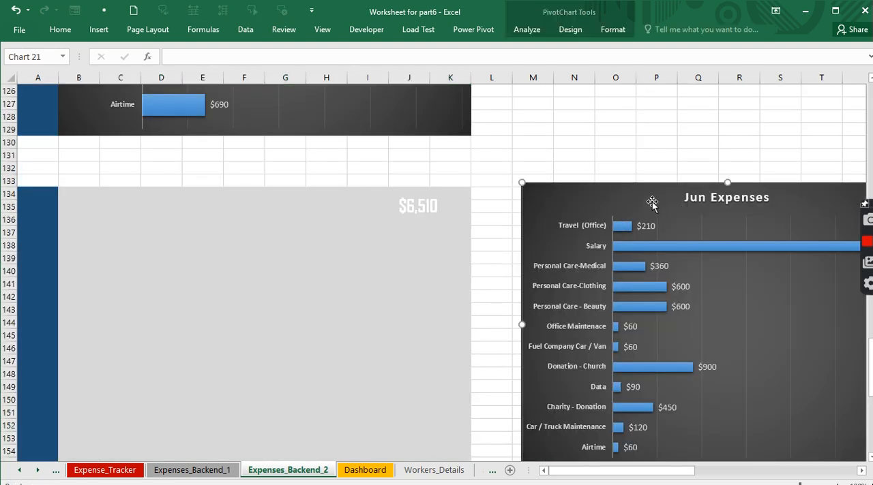
pyautogui.moveTo(652, 202)
pyautogui.mouseDown()
pyautogui.moveTo(179, 200)
pyautogui.moveTo(190, 205)
pyautogui.mouseUp()
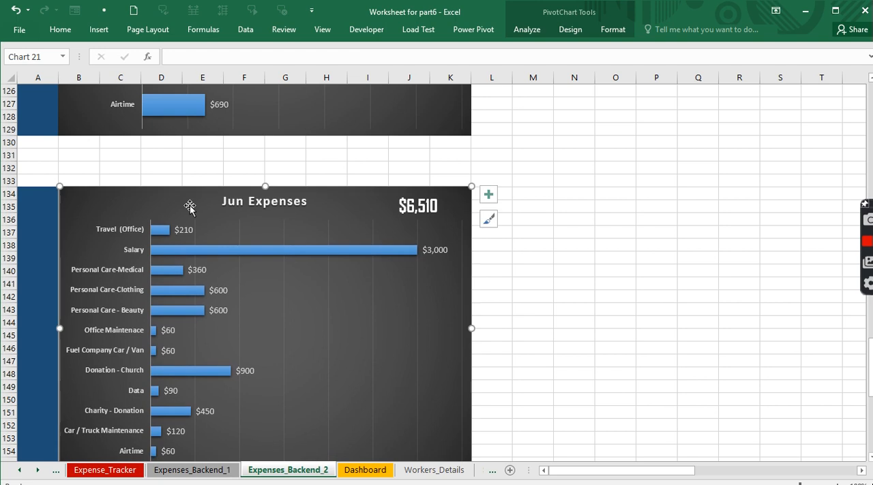
pyautogui.click(555, 285)
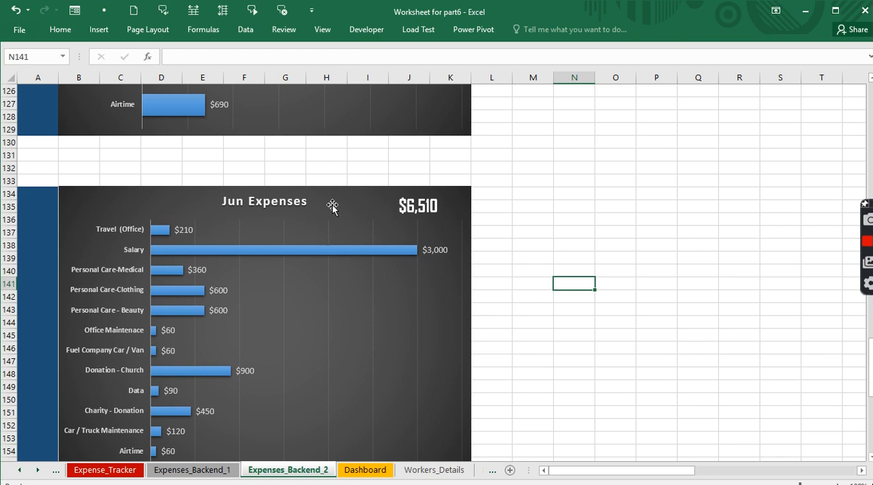
pyautogui.moveTo(332, 206); pyautogui.dragTo(332, 205)
pyautogui.click(747, 327)
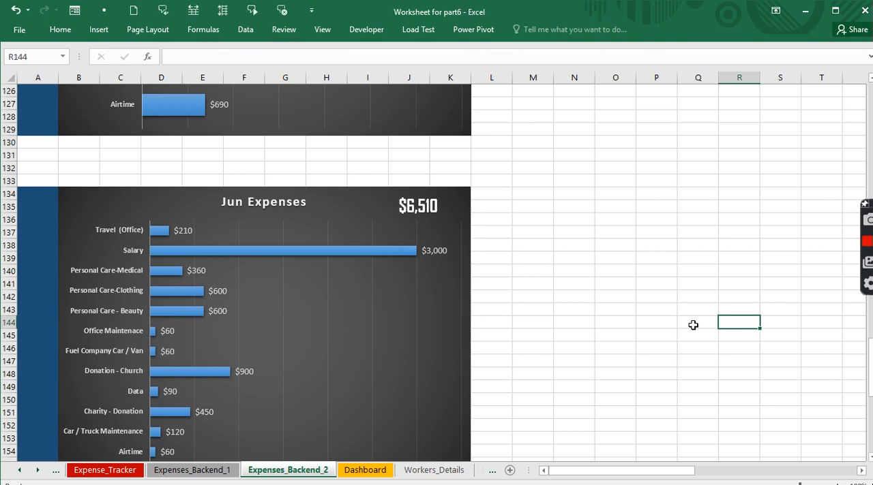
# - Delete the duplicate total text box from the copied grey block at row 160
pyautogui.scroll(-7, 659, 312)
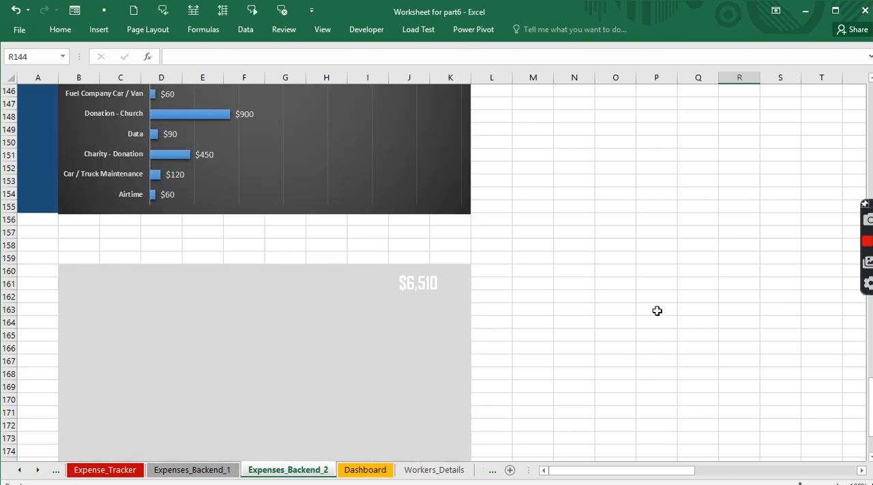
pyautogui.click(409, 288)
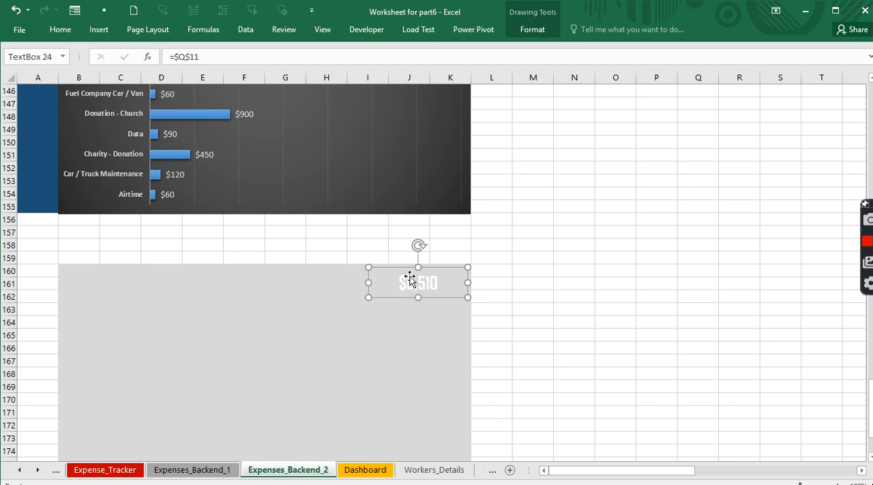
pyautogui.scroll(10, 411, 296)
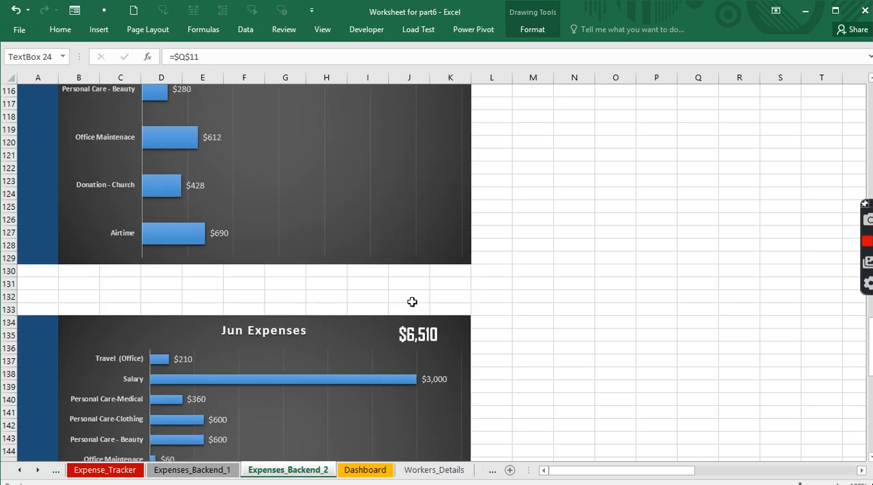
pyautogui.scroll(-7, 412, 302)
pyautogui.press('Delete')
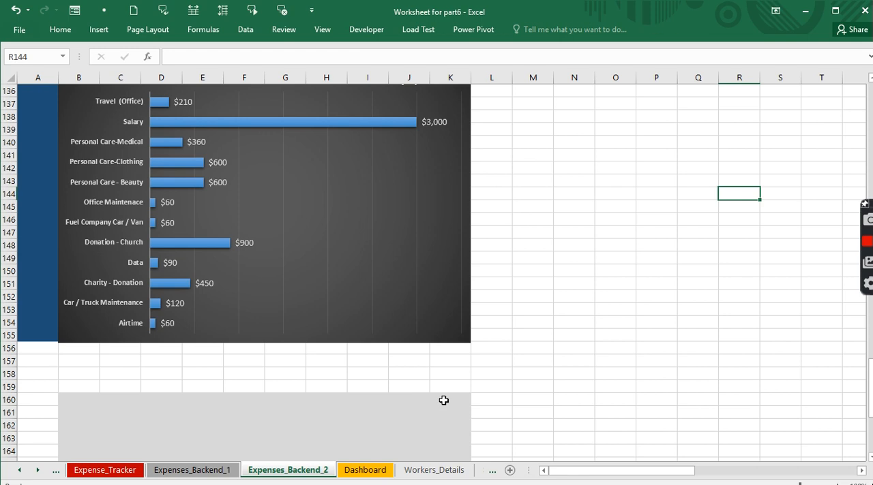
# - Insert a Treemap chart from the Month and Amount table in columns P and Q
pyautogui.scroll(12, 359, 350)
pyautogui.scroll(20, 359, 350)
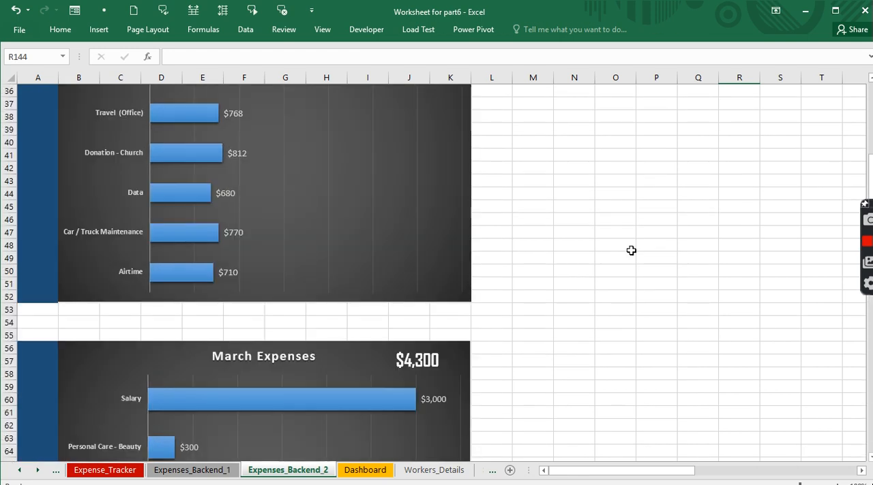
pyautogui.scroll(12, 631, 250)
pyautogui.click(656, 190)
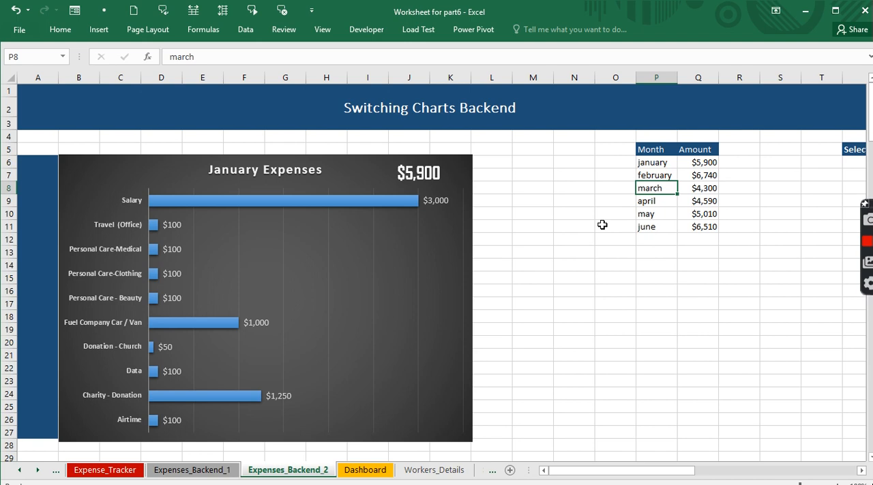
pyautogui.click(99, 29)
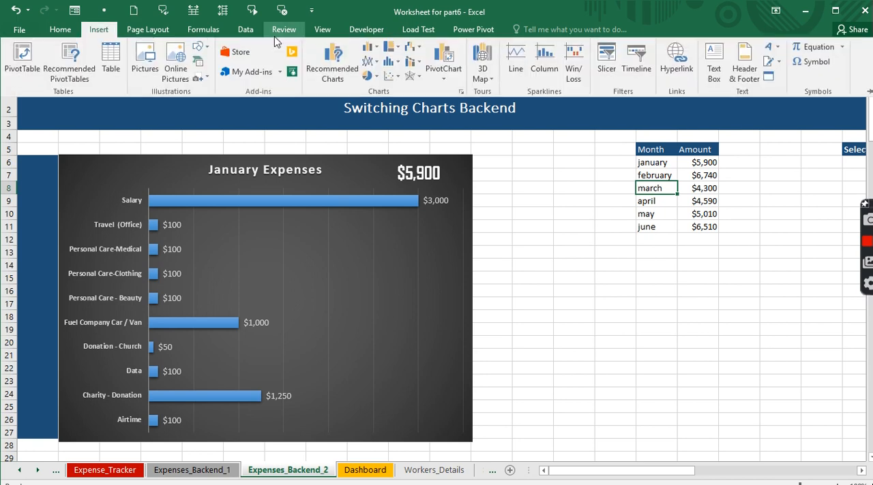
pyautogui.click(394, 49)
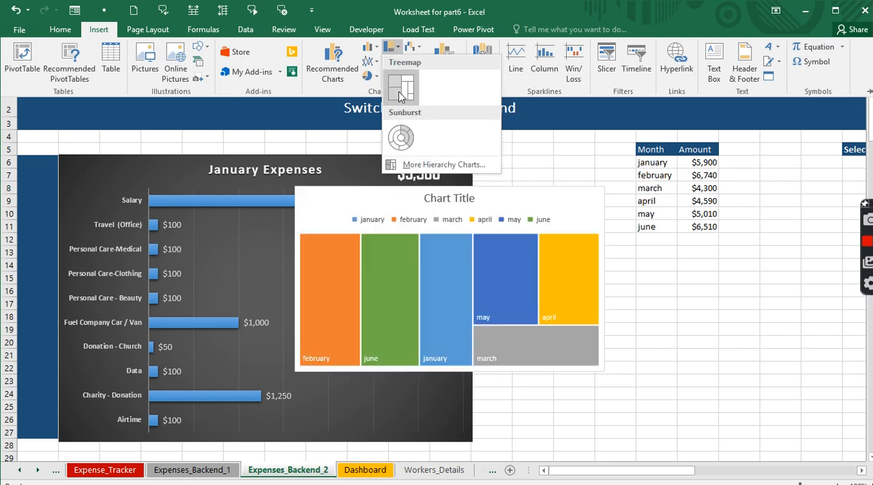
pyautogui.click(398, 91)
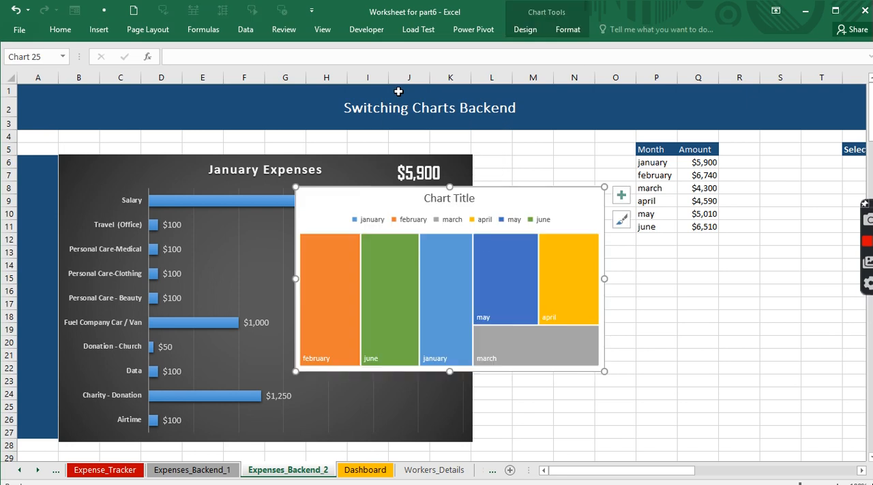
# - Remove the treemap's legend and change its title to "Monthly Deff."
pyautogui.click(488, 217)
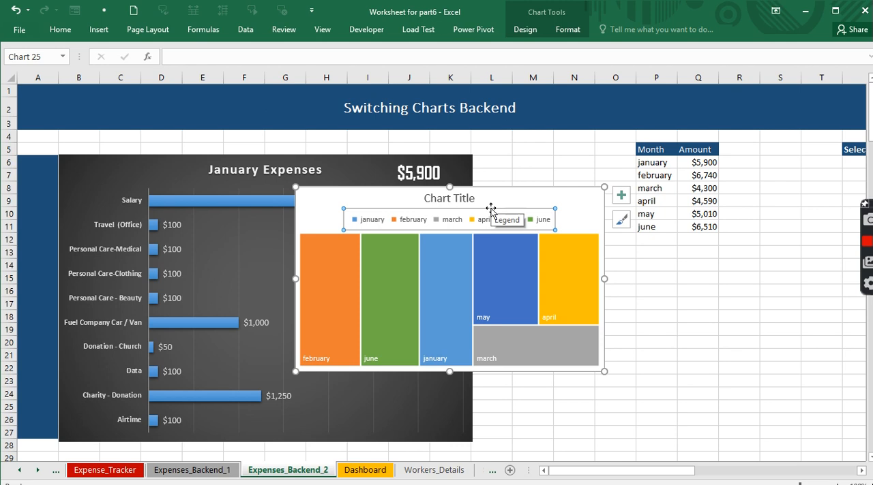
pyautogui.press('Delete')
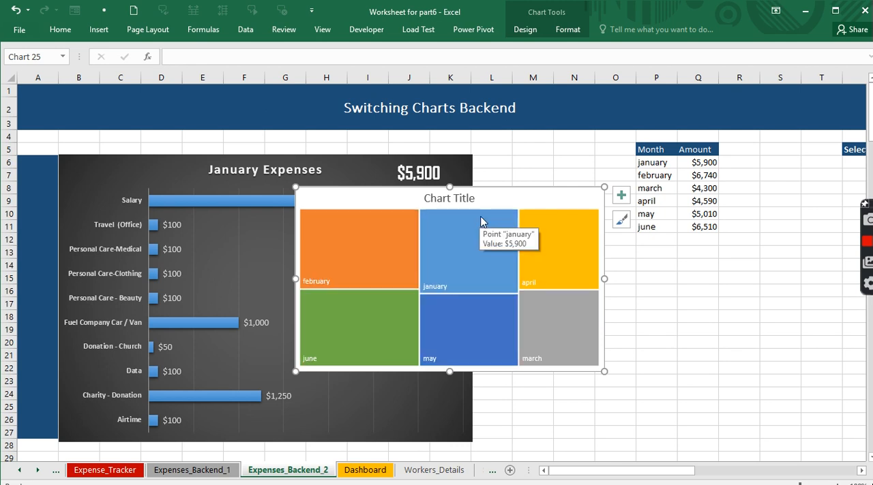
pyautogui.click(449, 198)
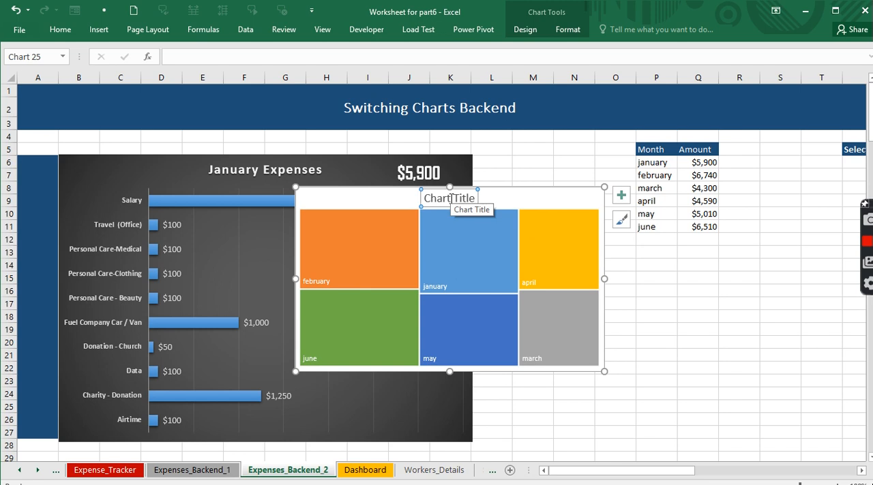
pyautogui.write('M')
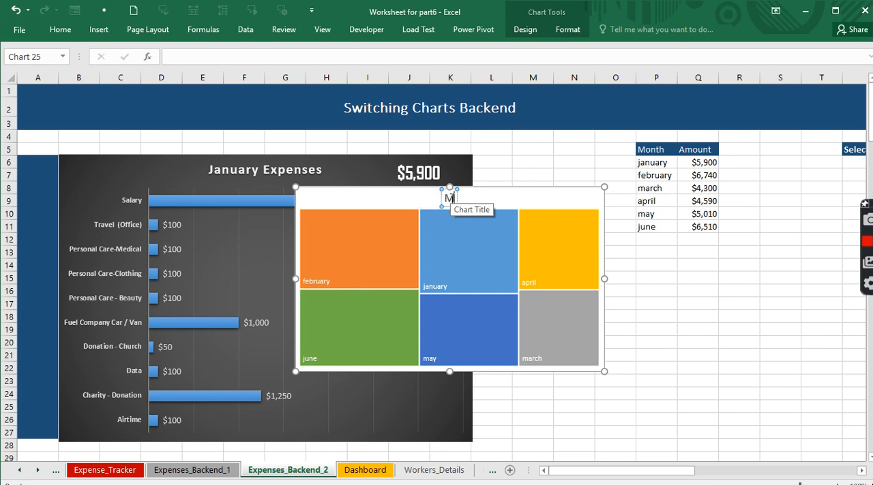
pyautogui.write('onthly')
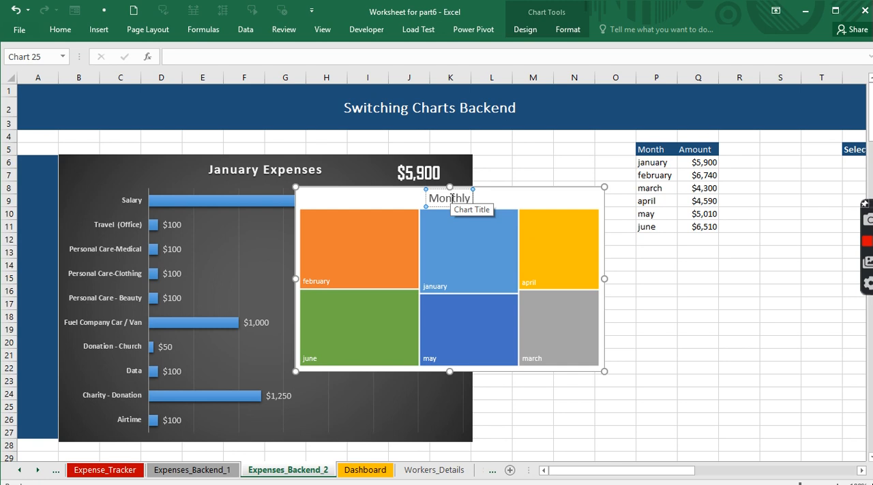
pyautogui.write(' Def')
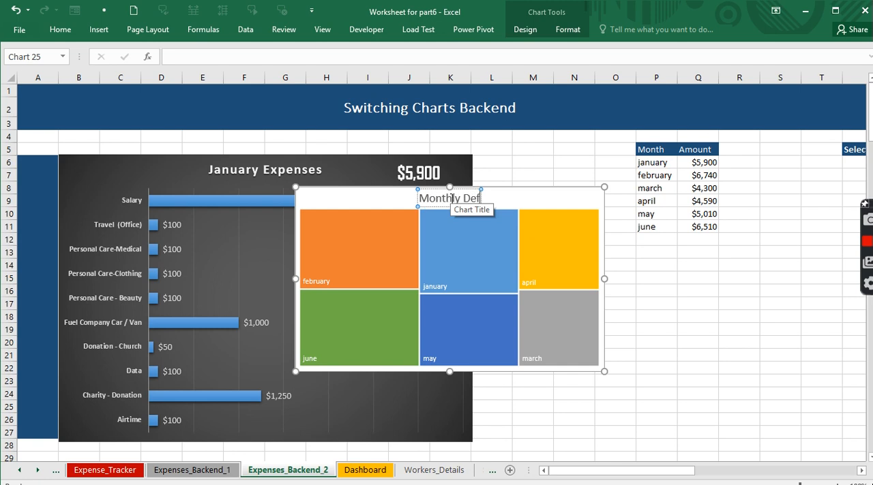
pyautogui.write('f.')
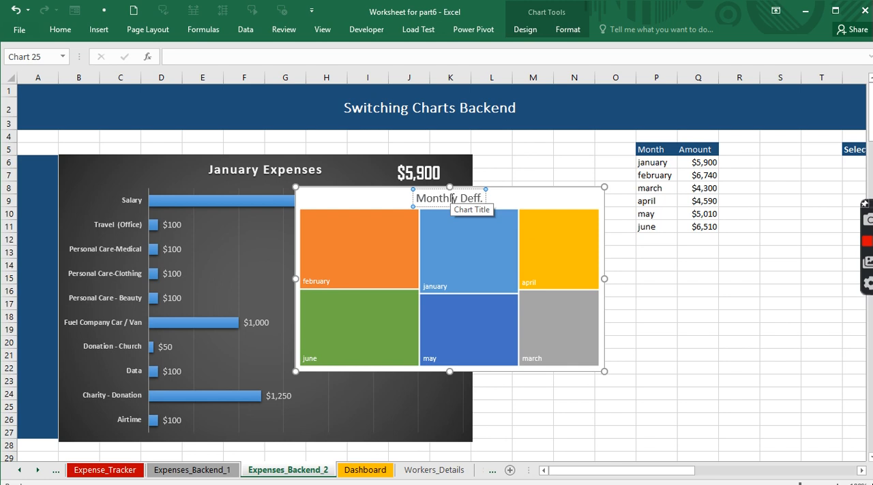
pyautogui.click(646, 256)
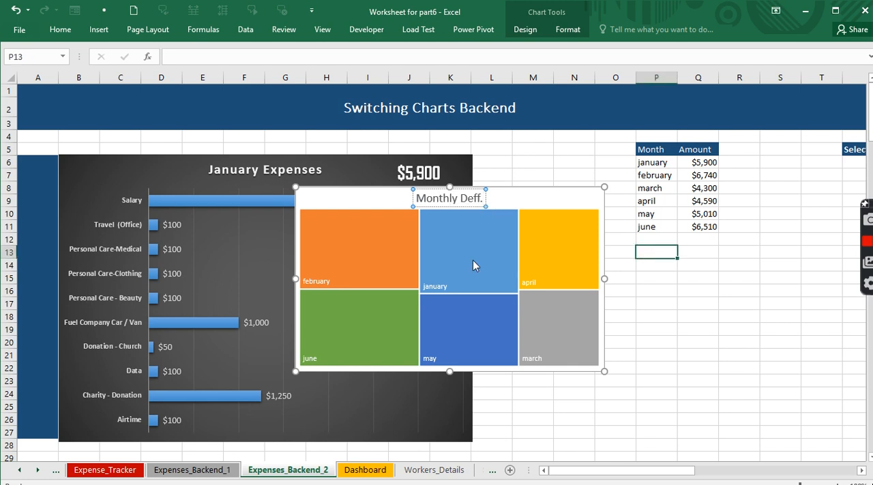
# - Open the data series formatting options for the treemap's Amount series
pyautogui.click(446, 277)
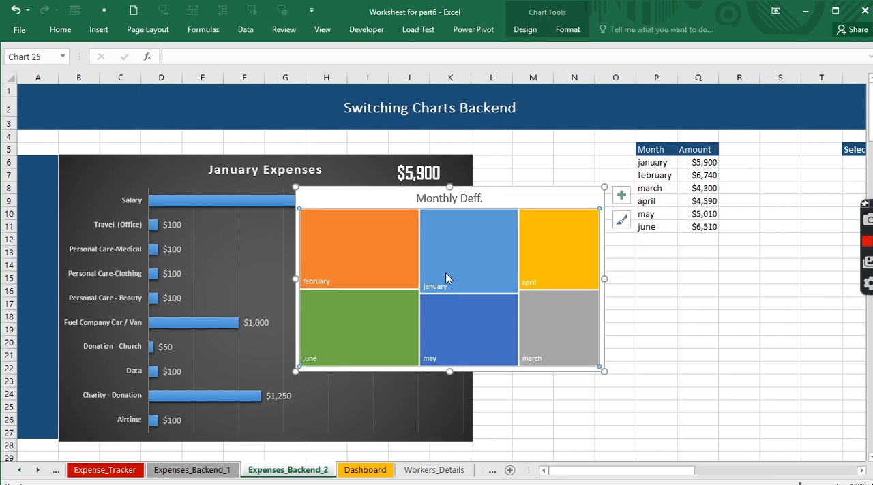
pyautogui.rightClick(446, 277)
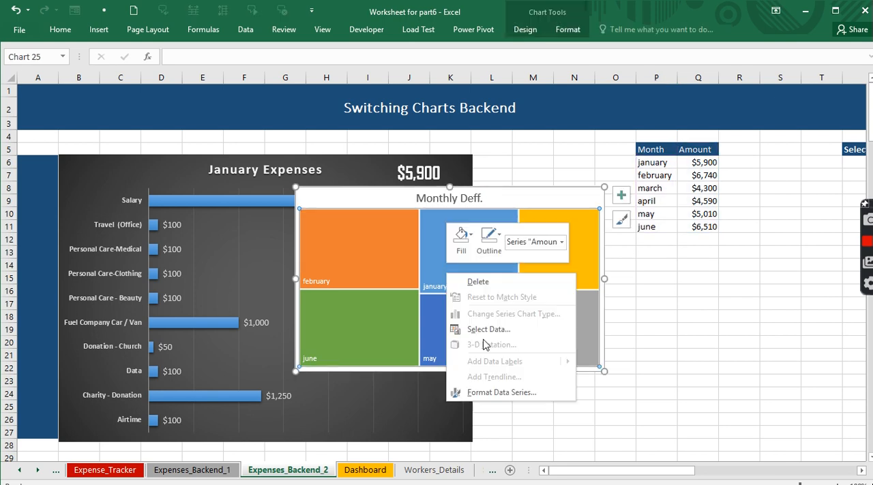
pyautogui.click(501, 393)
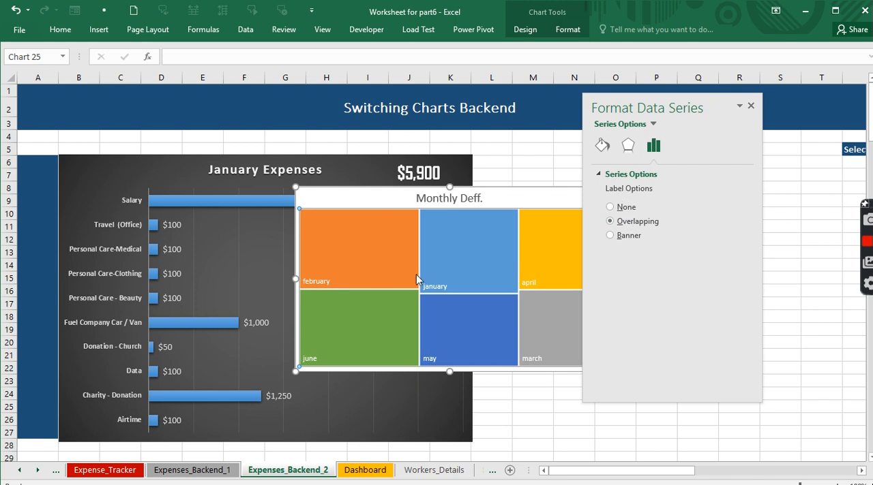
# - Show the values alongside the category names in the treemap's data labels
pyautogui.click(429, 286)
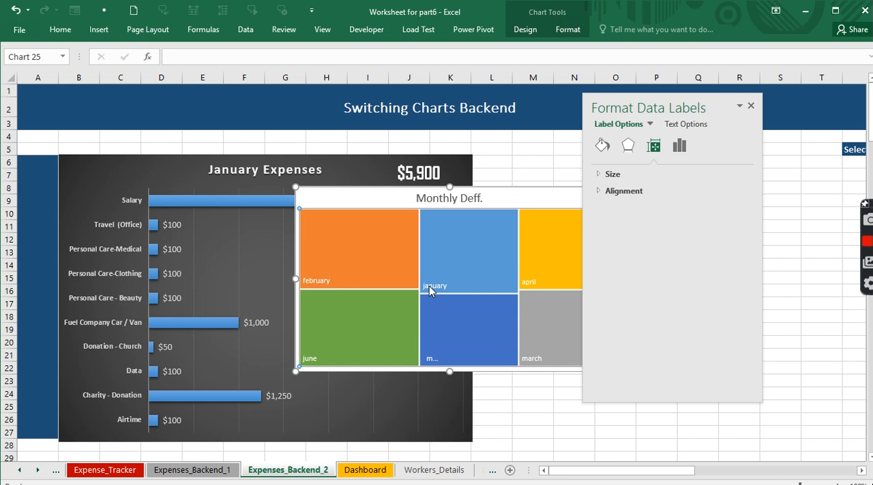
pyautogui.click(687, 146)
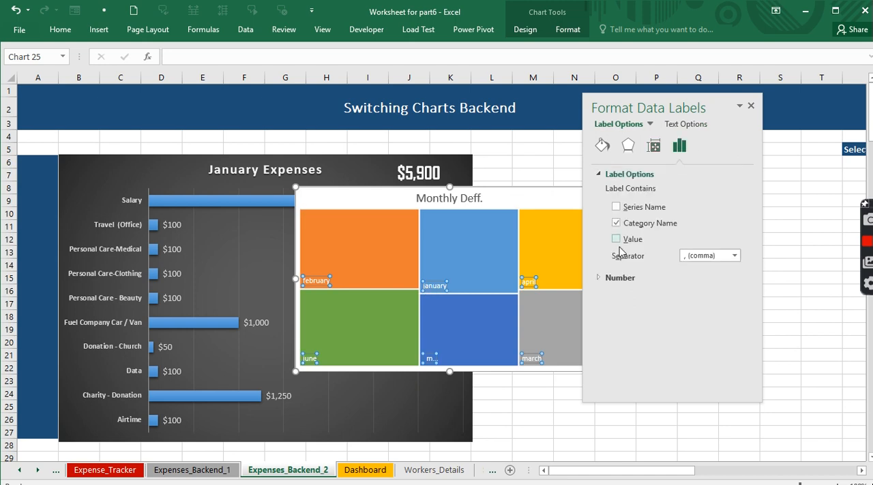
pyautogui.click(617, 240)
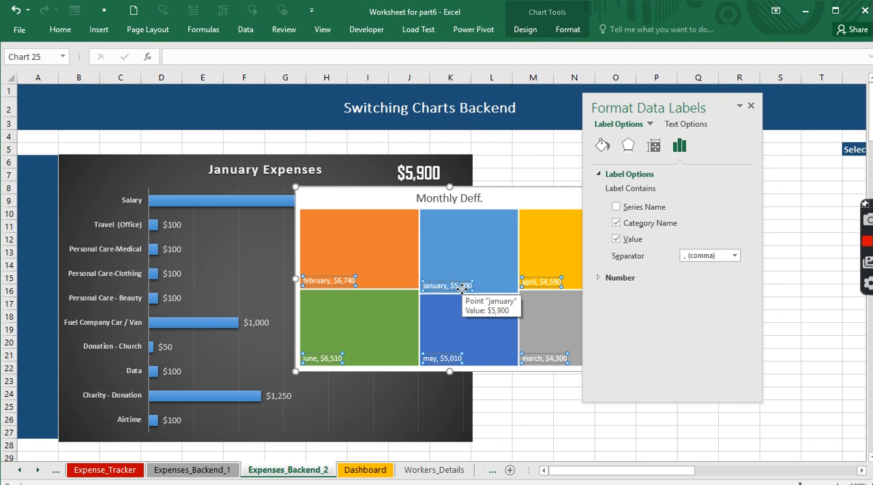
# - Fill the treemap's february tile with solid black
pyautogui.click(357, 229)
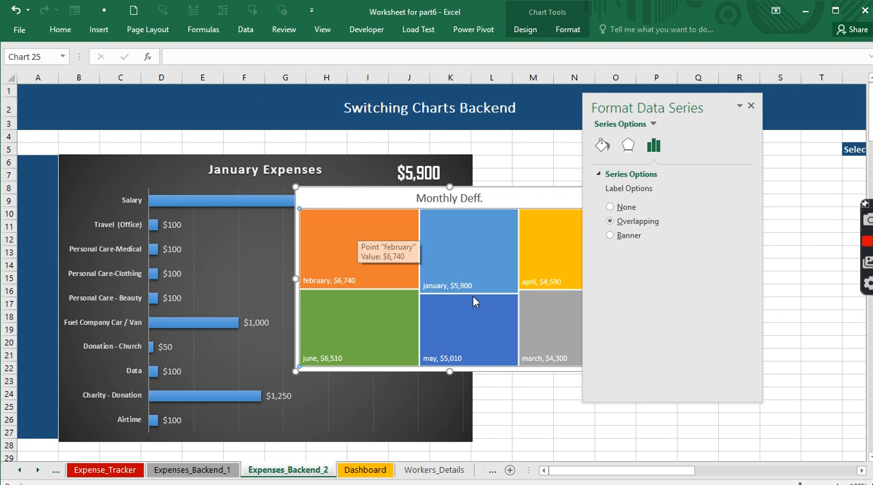
pyautogui.click(368, 238)
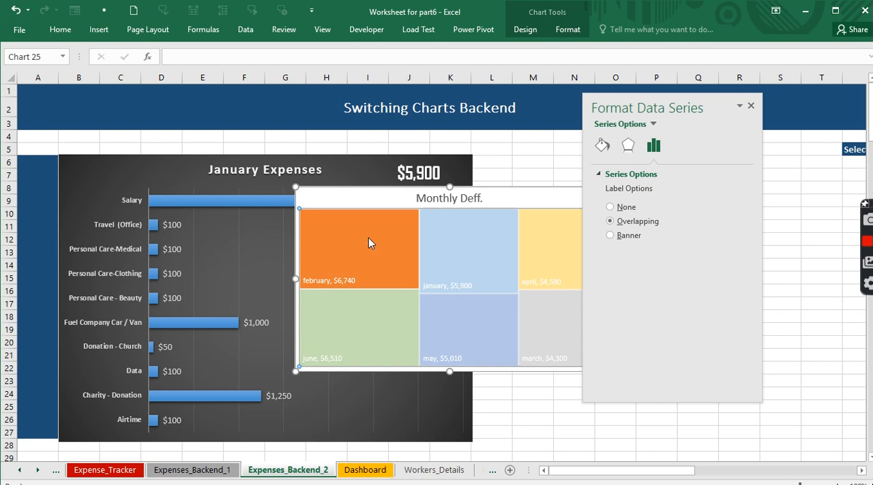
pyautogui.click(605, 149)
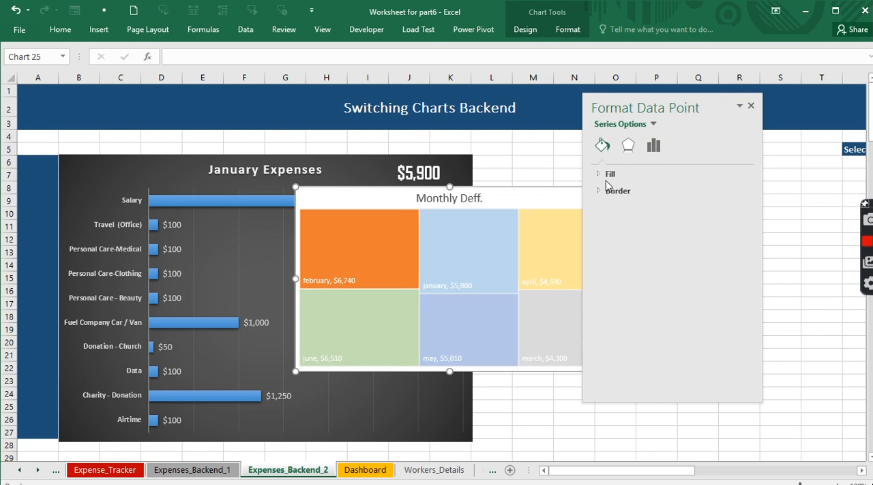
pyautogui.click(608, 175)
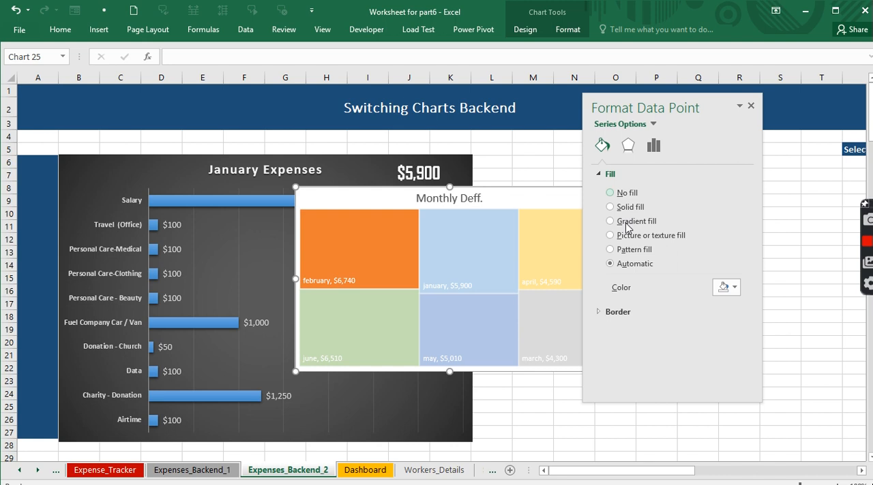
pyautogui.click(736, 289)
pyautogui.press('Escape')
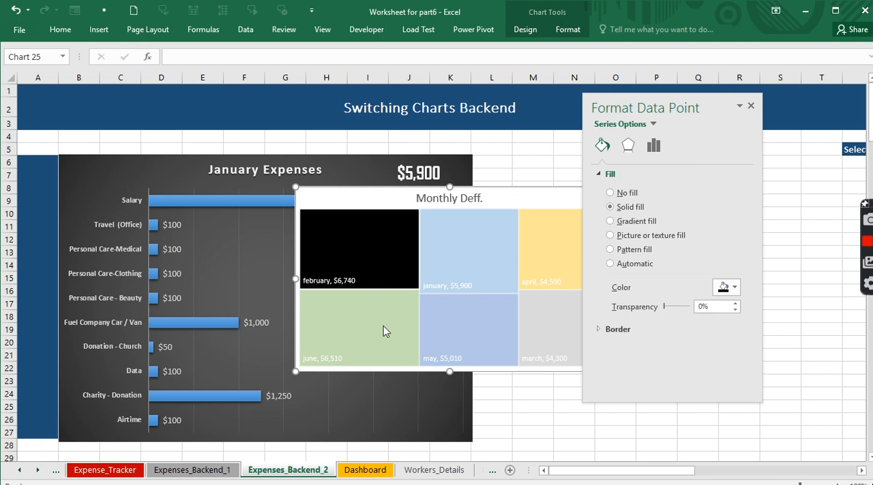
# - Fill the treemap's april tile with Black, Text 1, Lighter 35%
pyautogui.click(559, 253)
pyautogui.click(559, 253)
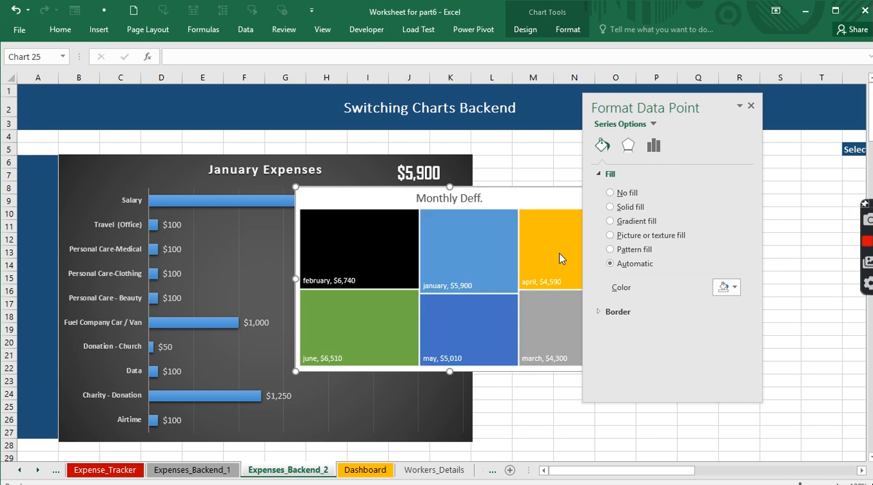
pyautogui.click(559, 253)
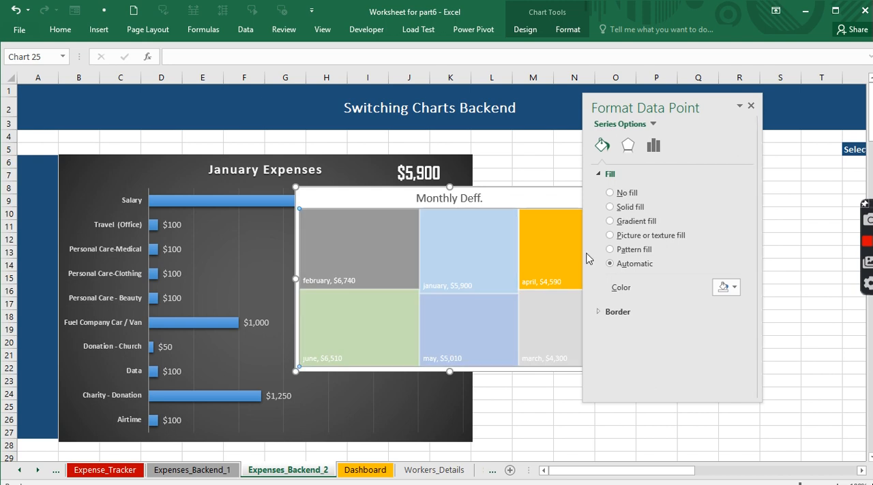
pyautogui.click(735, 288)
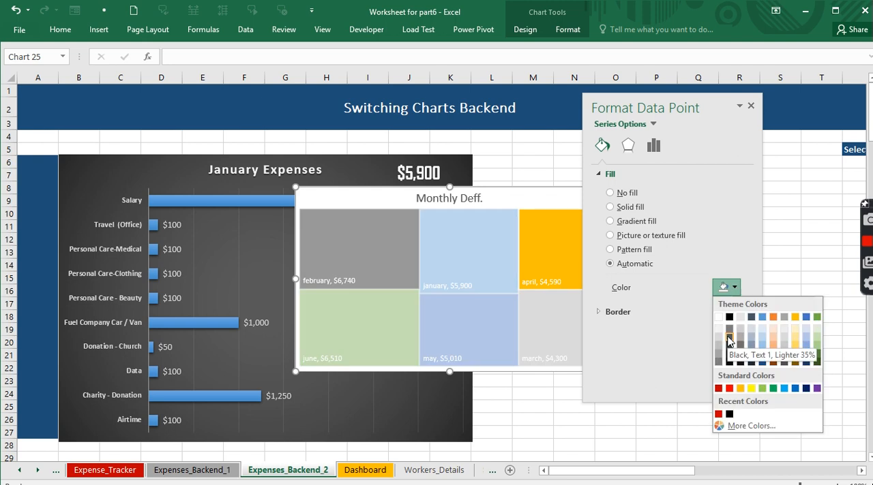
pyautogui.click(728, 340)
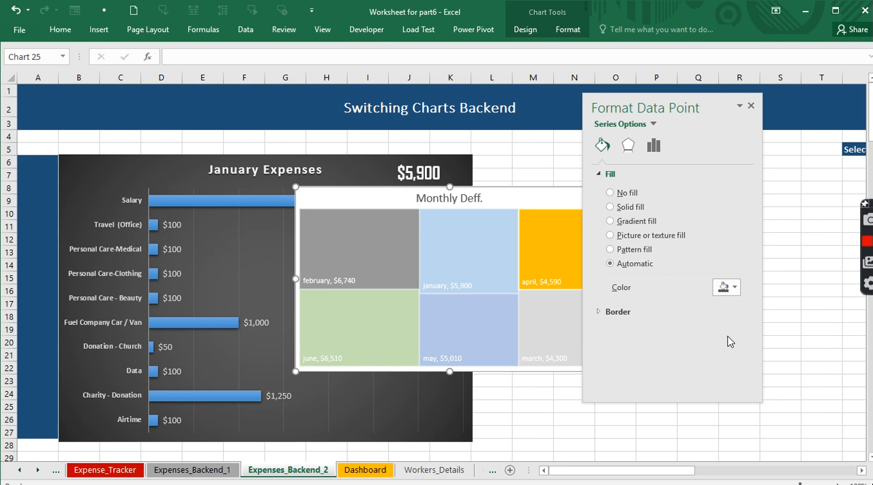
# - Move the treemap over the January Expenses chart and fill its june tile with a near-black grey
pyautogui.click(491, 315)
pyautogui.click(491, 314)
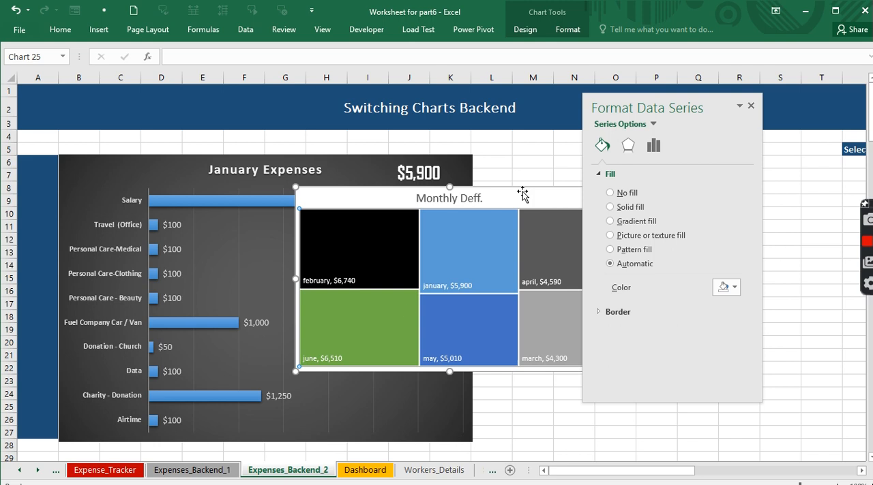
pyautogui.moveTo(522, 198); pyautogui.dragTo(376, 184)
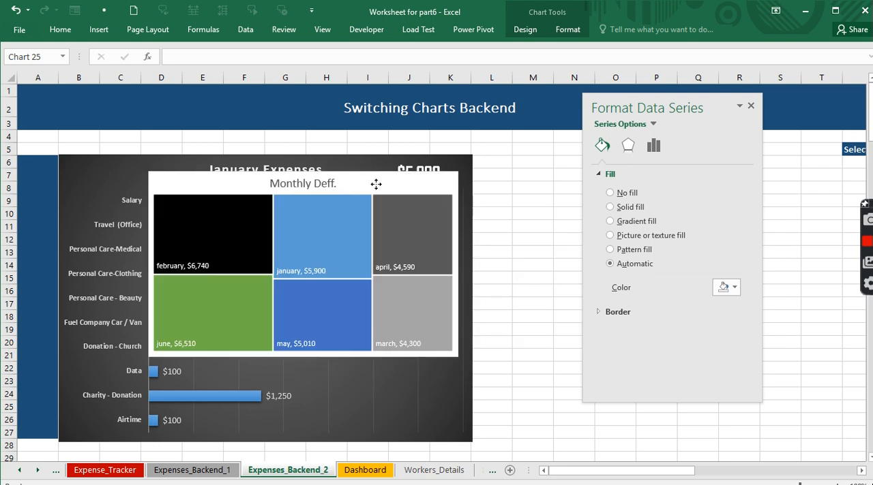
pyautogui.click(234, 308)
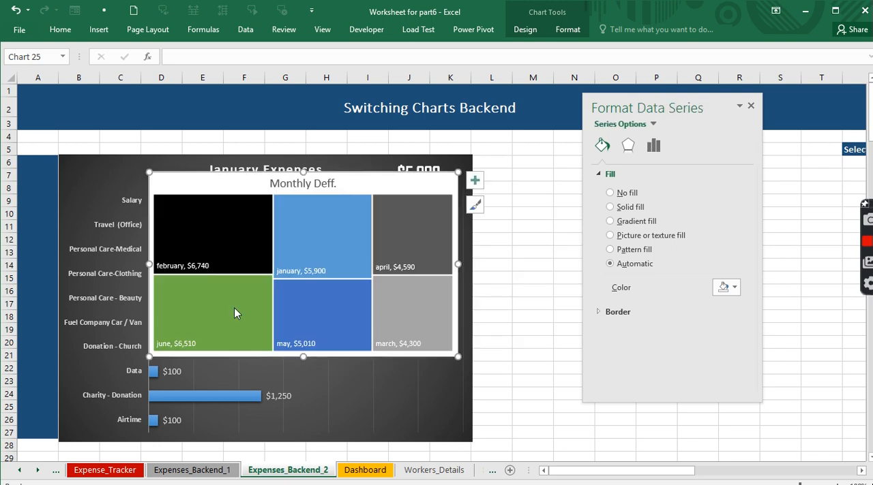
pyautogui.click(234, 308)
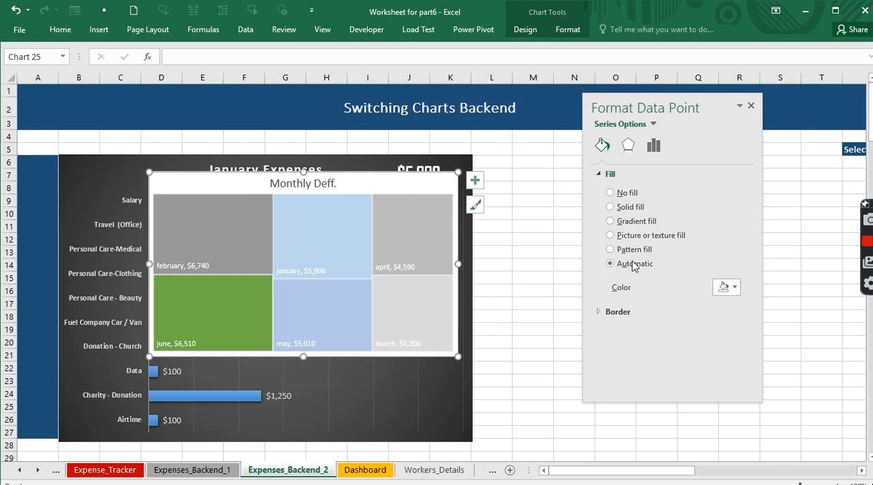
pyautogui.click(735, 289)
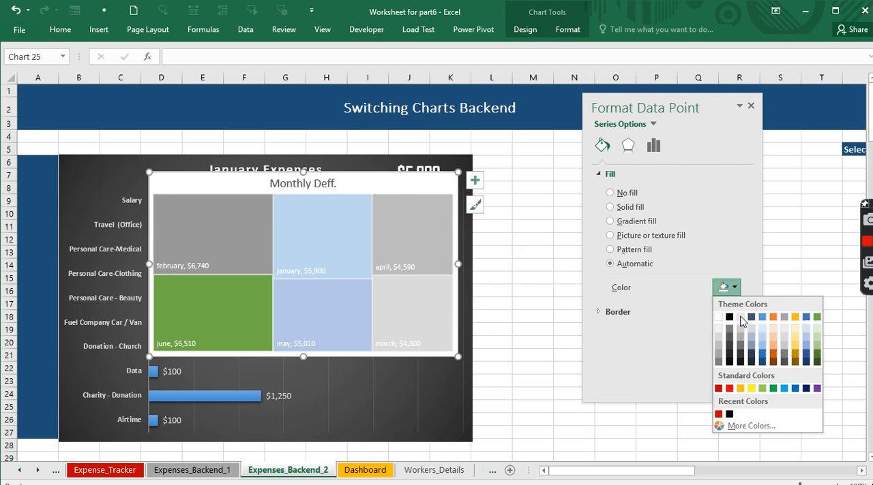
pyautogui.press('Escape')
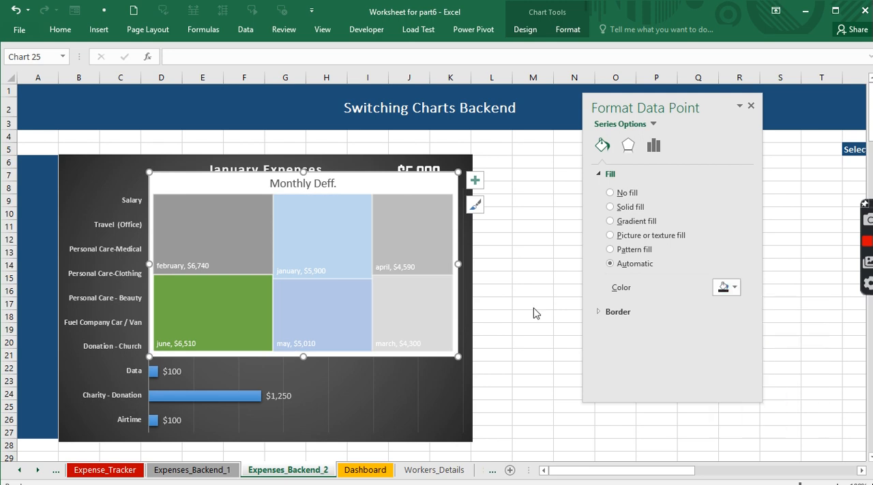
pyautogui.click(386, 248)
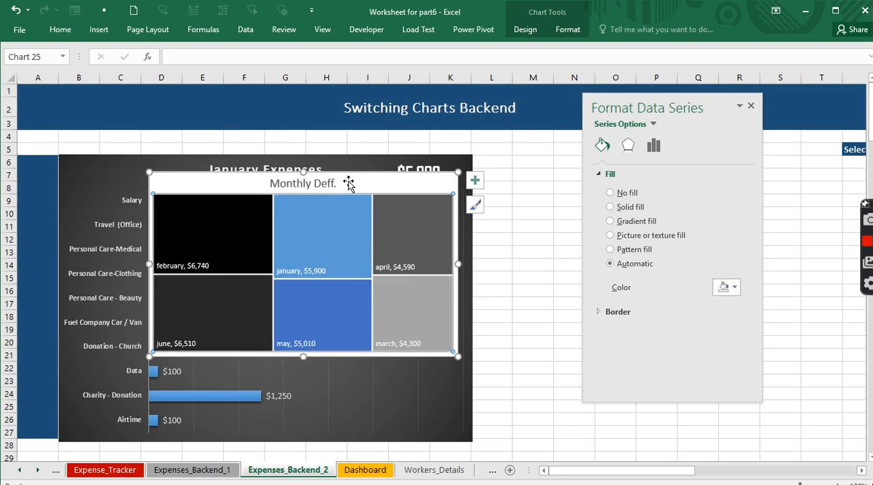
pyautogui.click(400, 182)
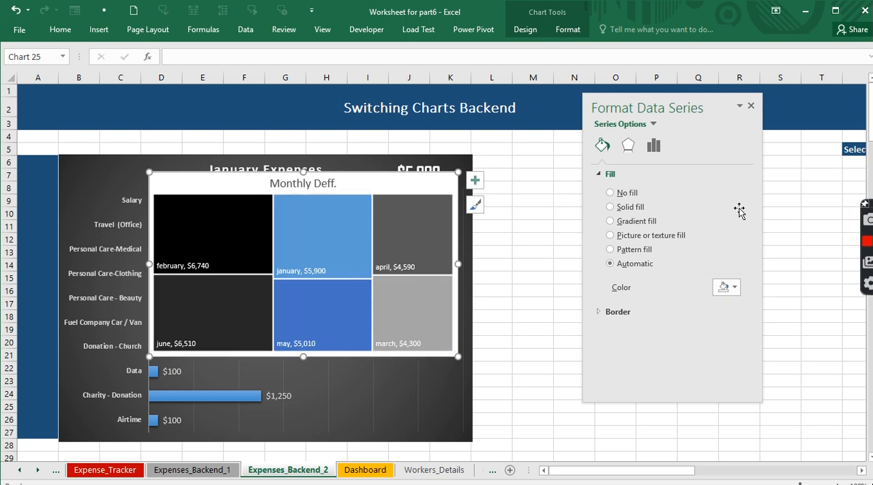
pyautogui.click(750, 104)
# - Try to move the Monthly Deff. treemap down the sheet in stages, past the February and March expense charts
pyautogui.moveTo(249, 176); pyautogui.dragTo(239, 422)
pyautogui.scroll(-7, 239, 423)
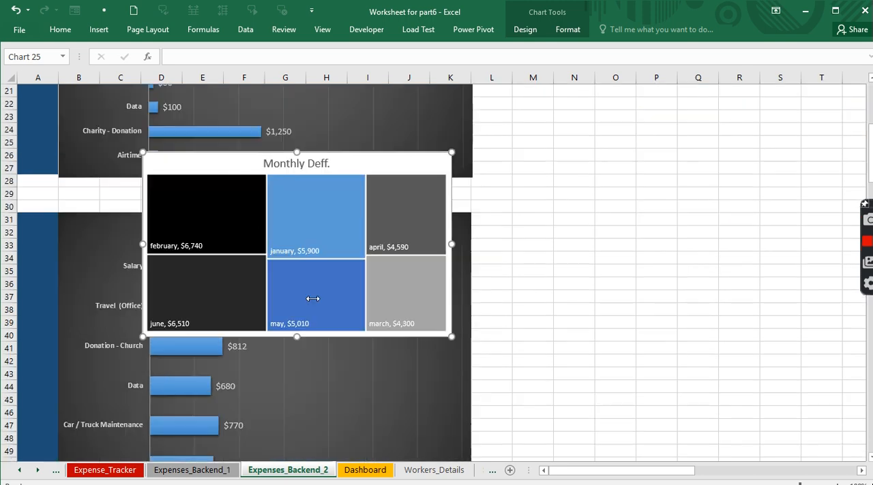
pyautogui.moveTo(220, 161); pyautogui.dragTo(232, 347)
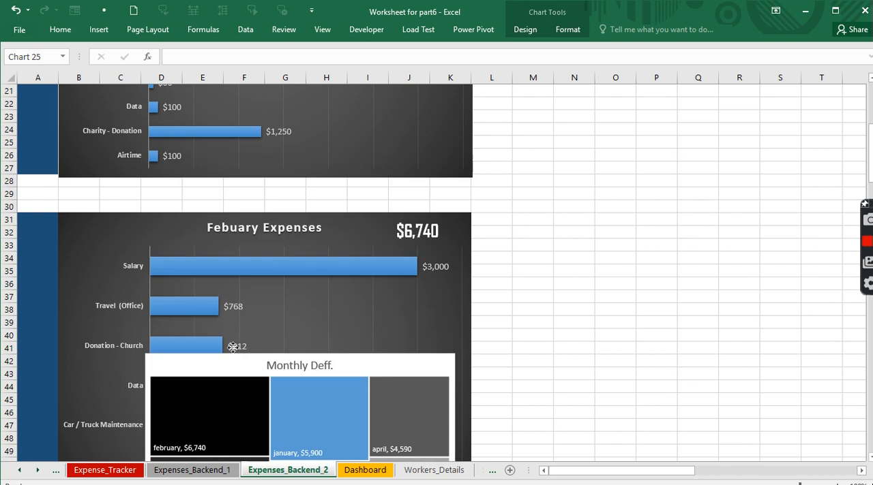
pyautogui.scroll(-3, 232, 341)
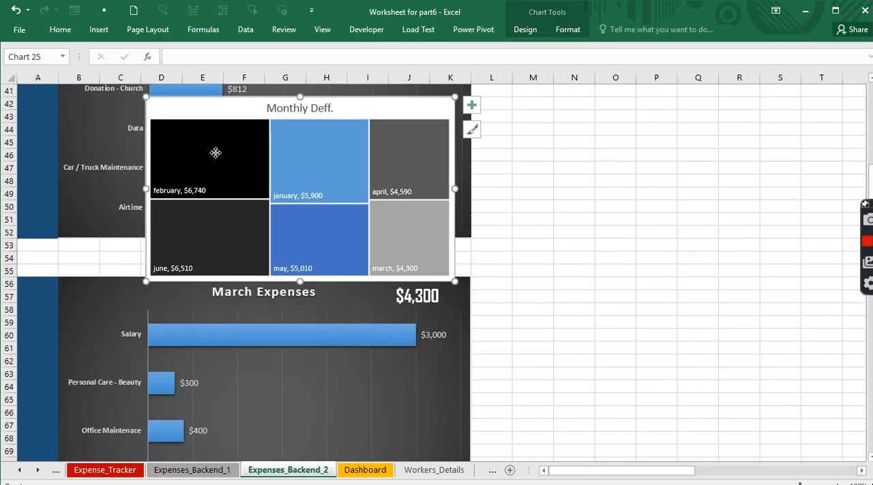
pyautogui.moveTo(216, 153); pyautogui.dragTo(394, 430)
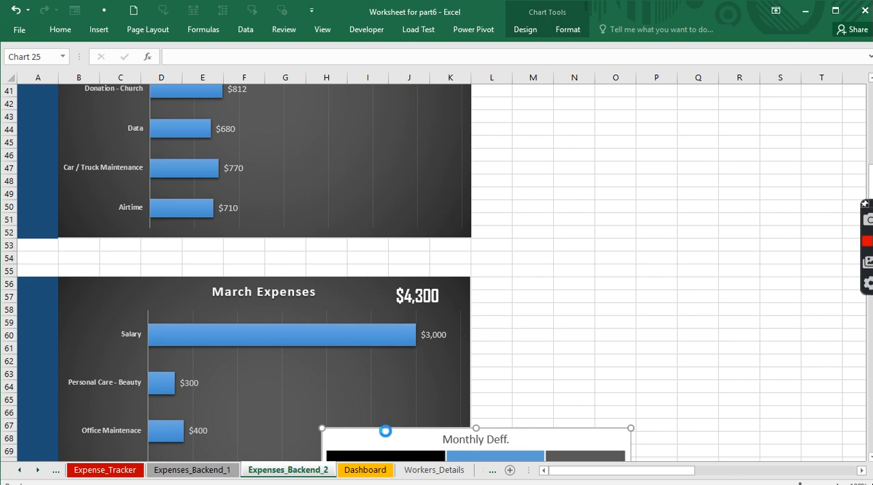
# - Cut and paste the treemap at cell B160 and enlarge it to cover the grey block through K181
pyautogui.scroll(-7, 359, 420)
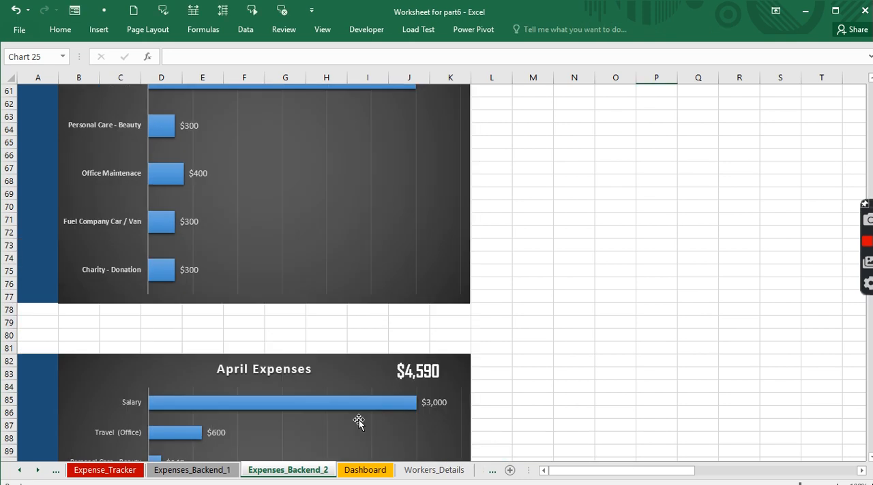
pyautogui.scroll(-20, 359, 420)
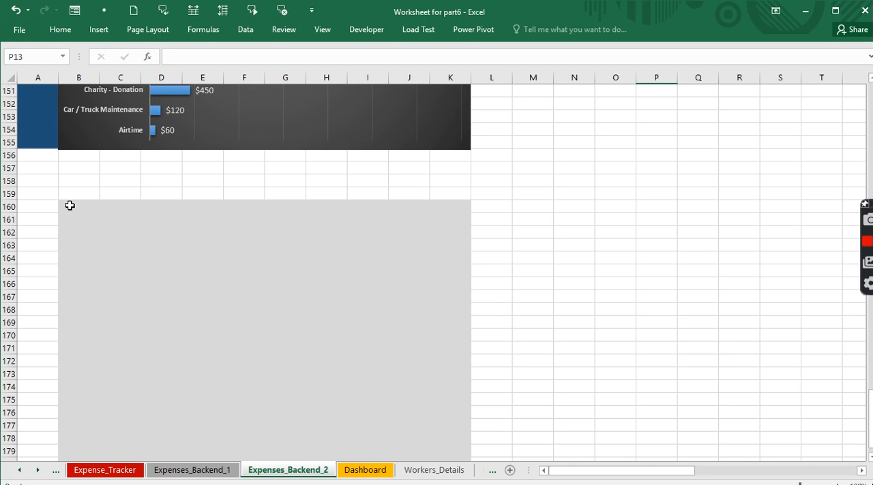
pyautogui.click(69, 206)
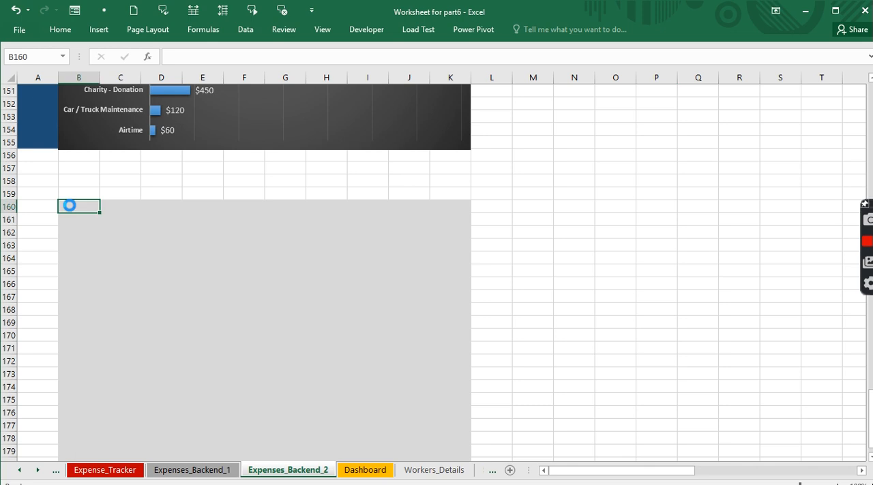
pyautogui.scroll(-7, 187, 311)
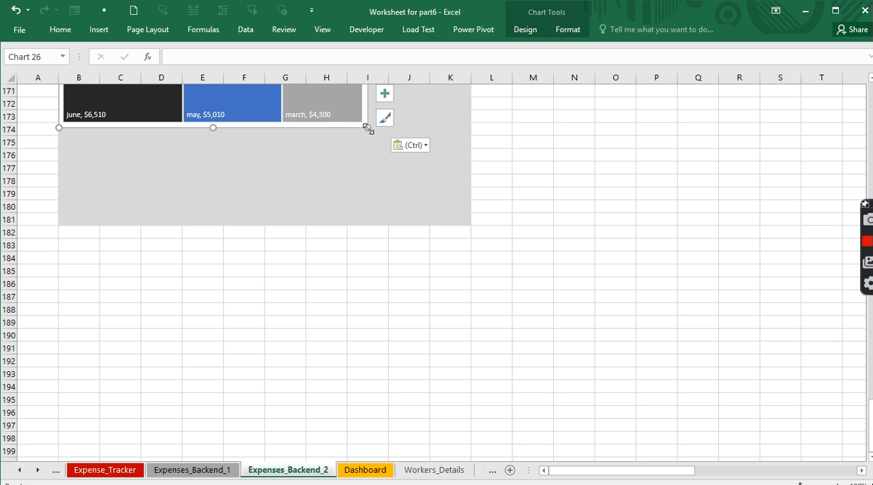
pyautogui.moveTo(368, 127); pyautogui.dragTo(471, 224)
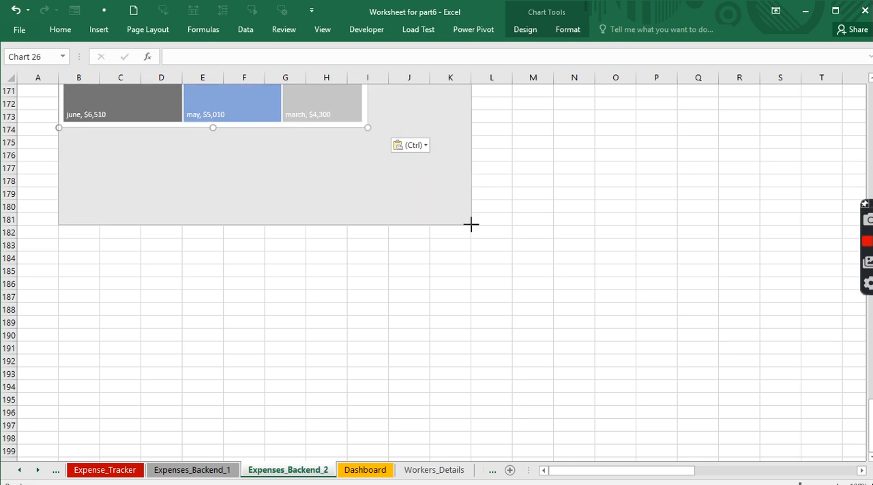
pyautogui.moveTo(471, 224); pyautogui.dragTo(471, 225)
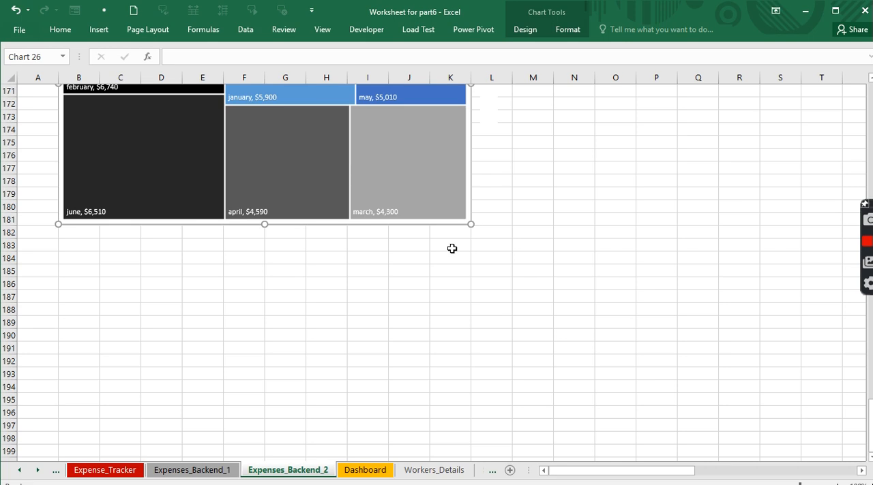
# - Try to copy the blue formatting of A134:A155 beside the Jun Expenses chart to column A starting at A162
pyautogui.scroll(13, 451, 248)
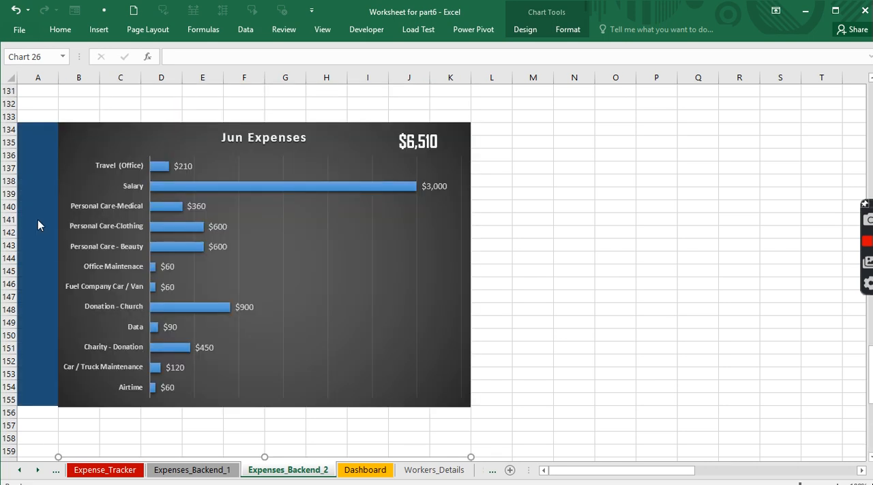
pyautogui.click(25, 131)
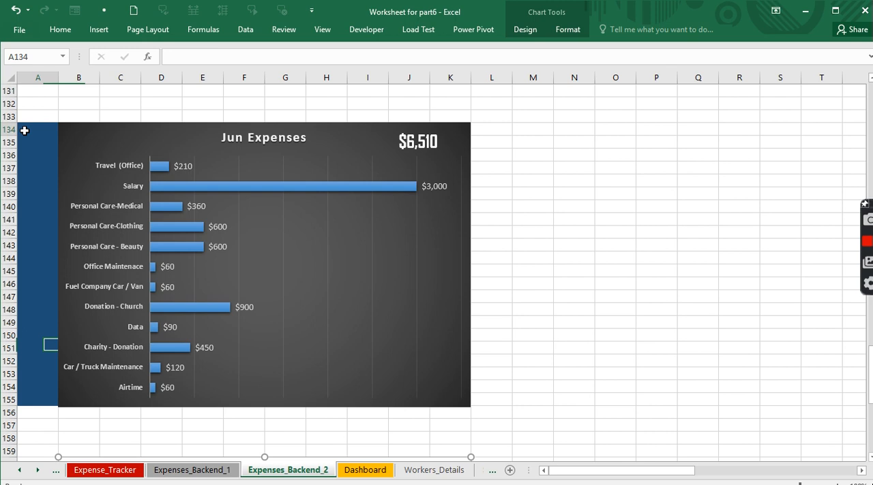
pyautogui.moveTo(24, 131); pyautogui.dragTo(16, 403)
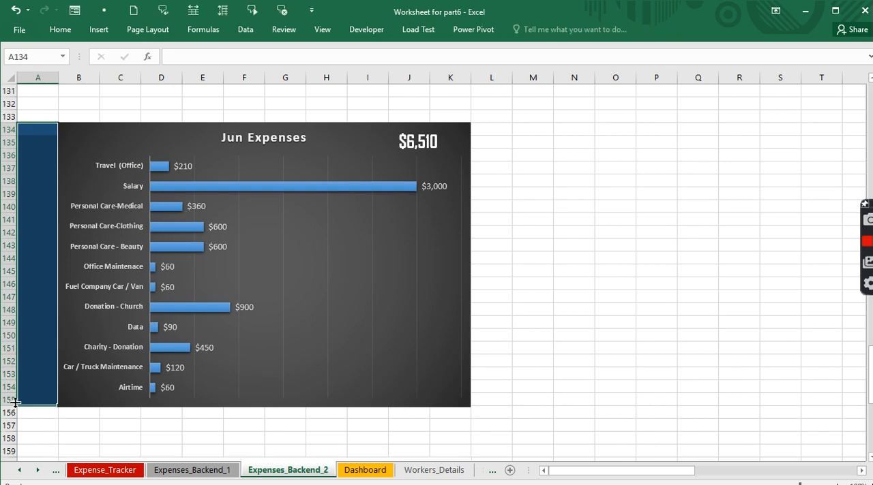
pyautogui.click(65, 31)
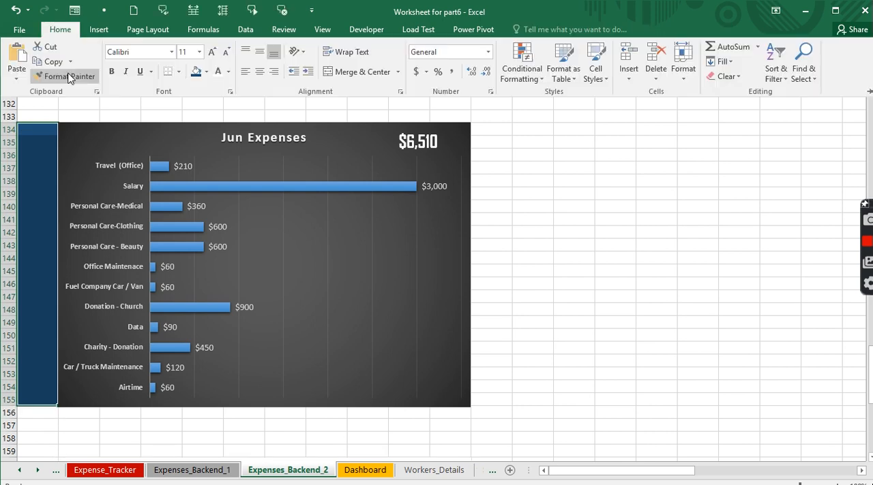
pyautogui.click(68, 76)
pyautogui.scroll(-10, 44, 216)
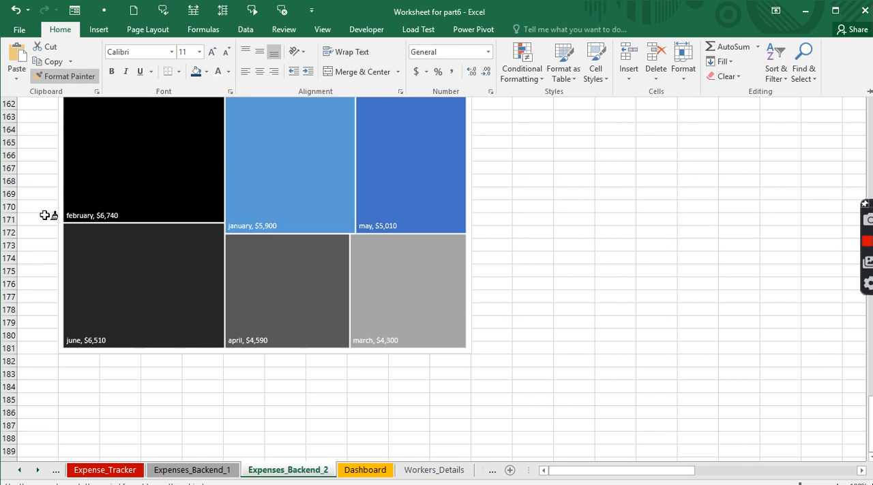
pyautogui.scroll(3, 45, 215)
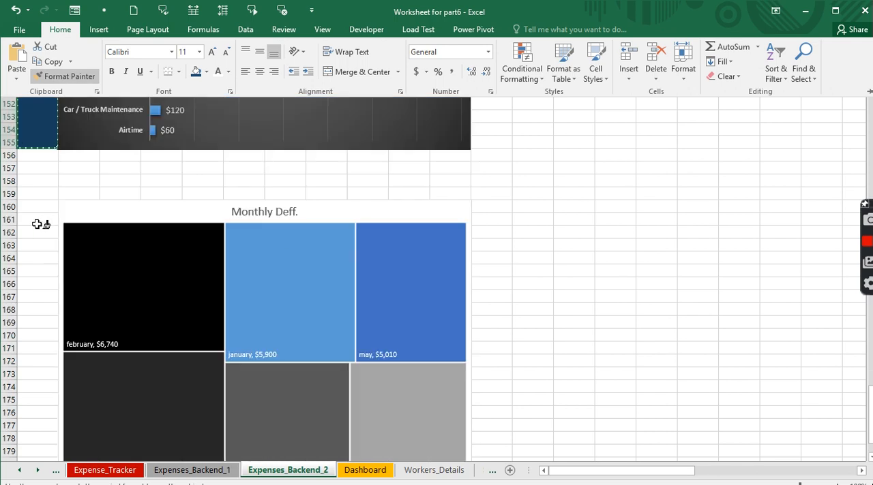
pyautogui.click(32, 230)
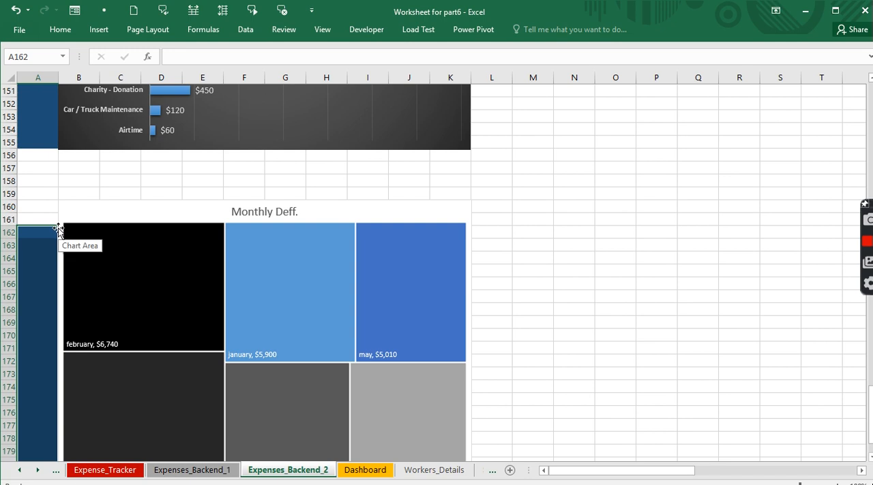
pyautogui.hotkey('ctrl', 'z')
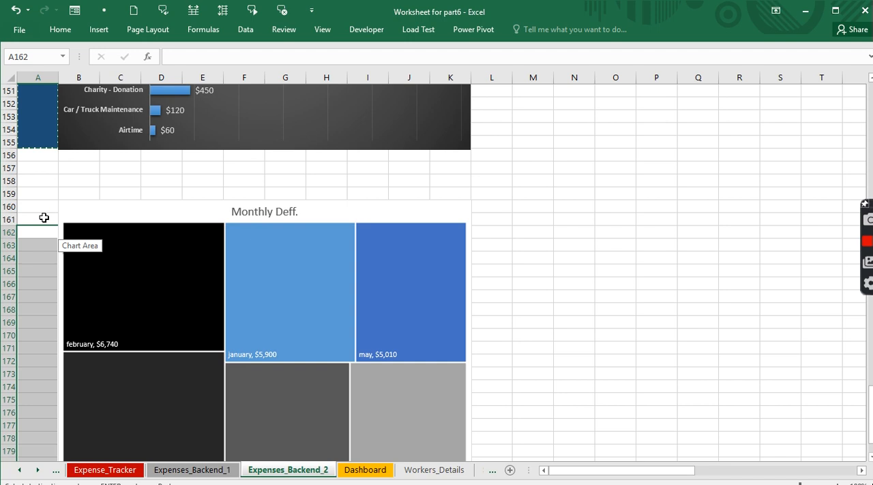
# - Copy the blue formatting of A134:A155 to column A beside the Monthly Deff. treemap, starting at A160
pyautogui.click(43, 217)
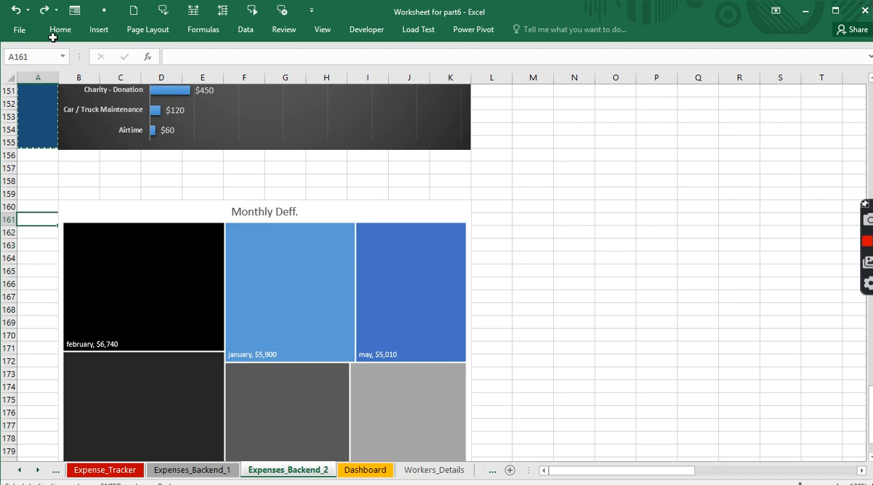
pyautogui.scroll(7, 33, 127)
pyautogui.click(33, 129)
pyautogui.moveTo(33, 129); pyautogui.dragTo(33, 401)
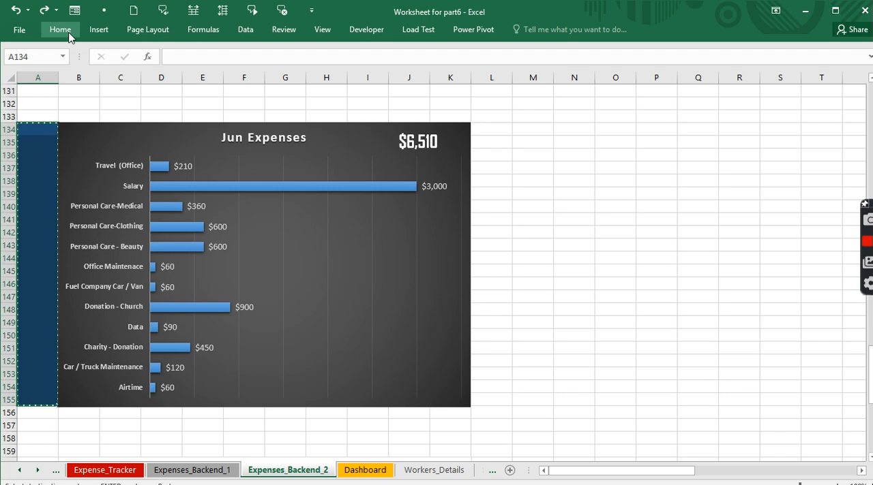
pyautogui.click(60, 29)
pyautogui.click(65, 76)
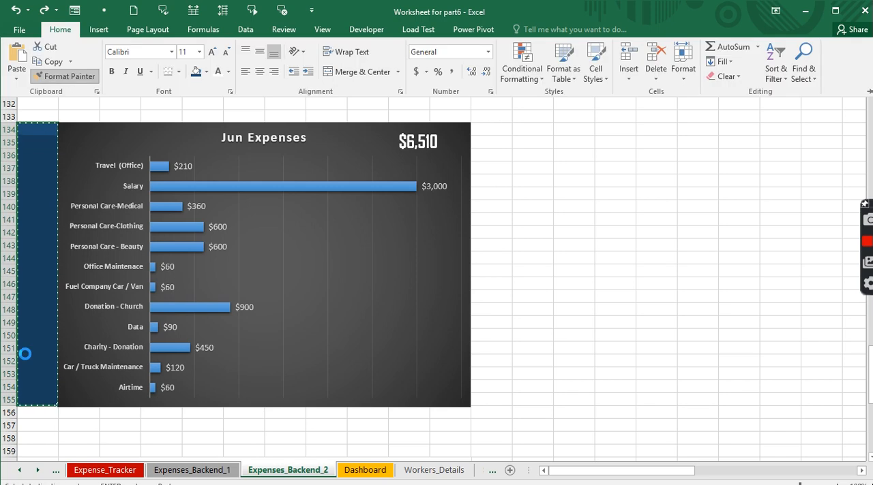
pyautogui.scroll(-7, 24, 354)
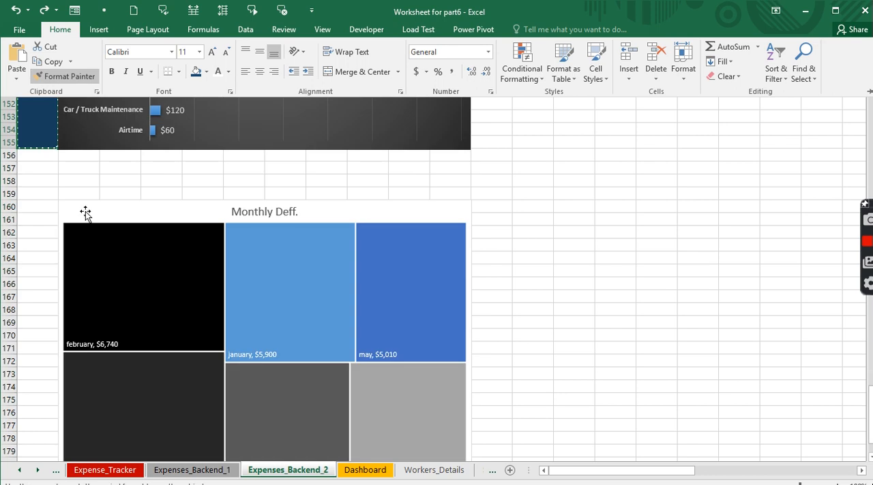
pyautogui.click(41, 206)
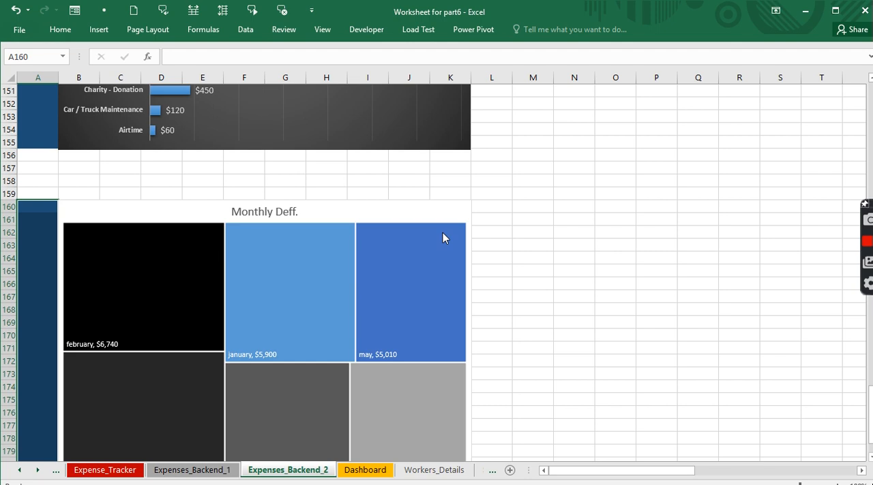
pyautogui.click(565, 242)
# - Name the cell range B6:K27 behind the January Expenses chart JanE
pyautogui.scroll(10, 541, 287)
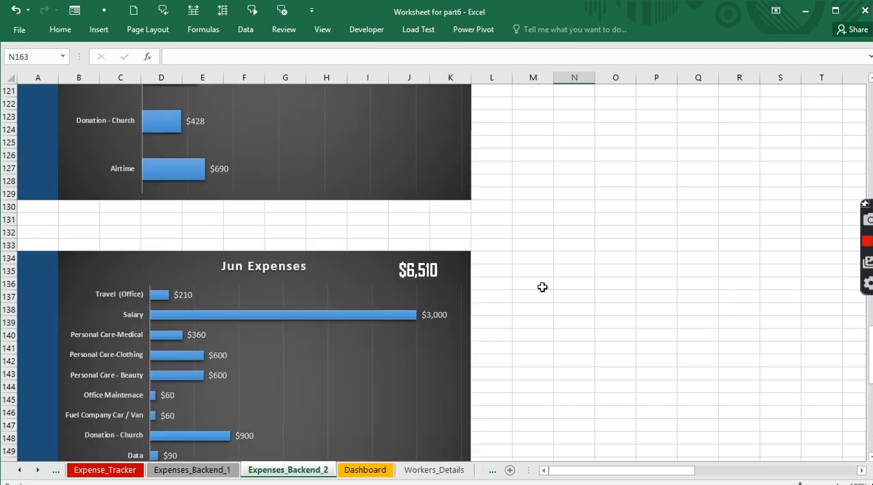
pyautogui.scroll(20, 542, 287)
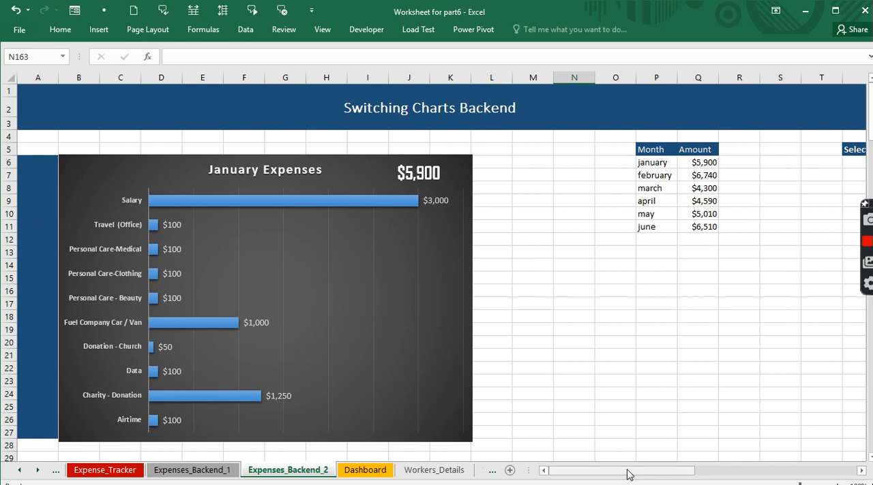
pyautogui.moveTo(628, 476); pyautogui.dragTo(705, 475)
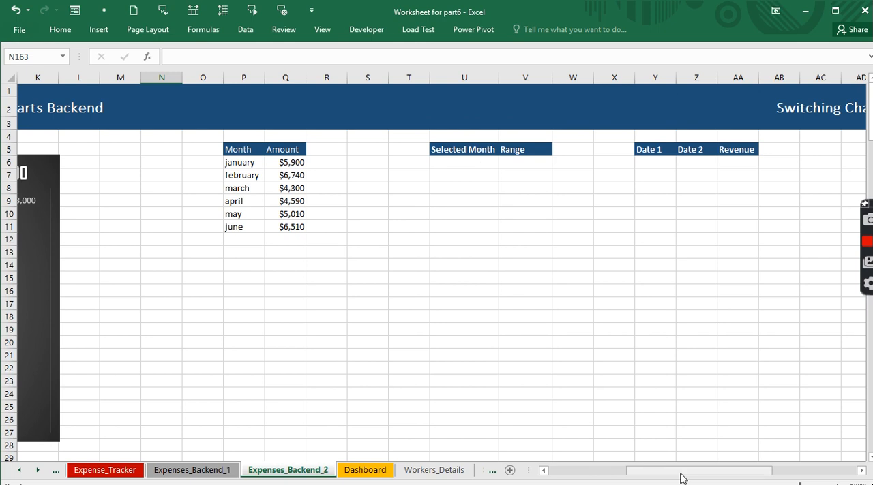
pyautogui.moveTo(680, 475); pyautogui.dragTo(566, 477)
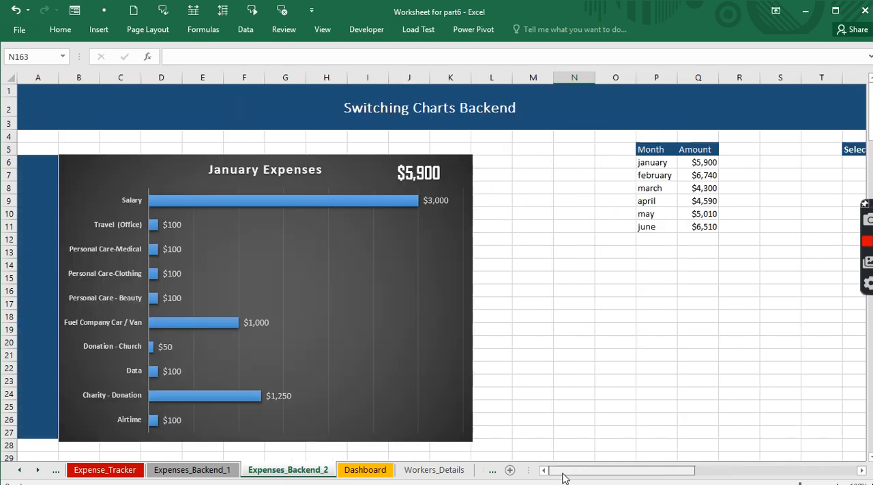
pyautogui.click(72, 145)
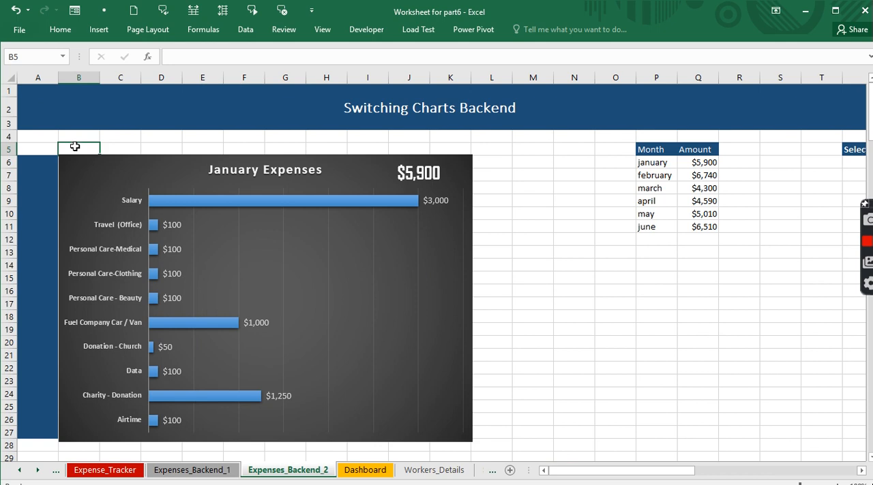
pyautogui.press('Down')
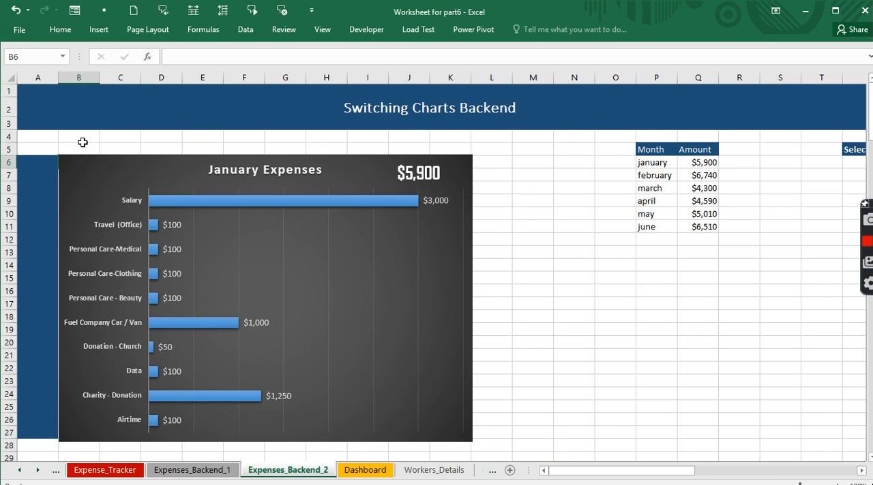
pyautogui.hotkey('shift', 'Down')
pyautogui.hotkey('ctrl', 'shift', 'Down')
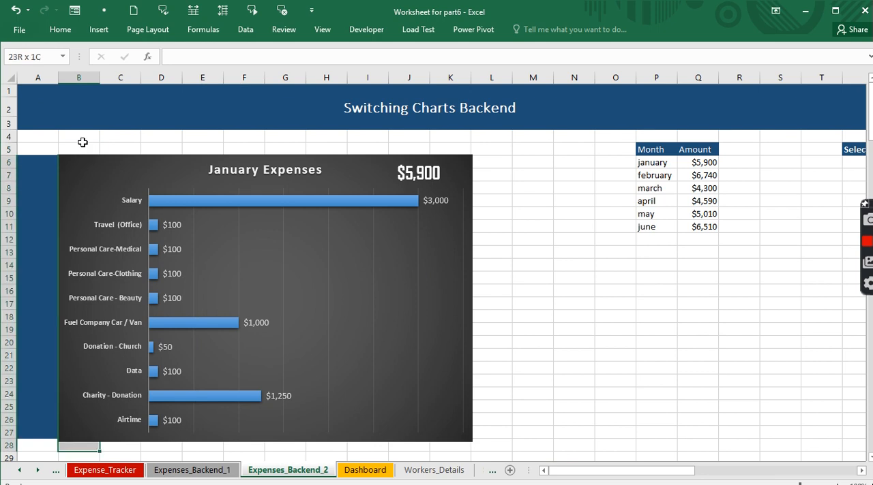
pyautogui.hotkey('shift', 'Up')
pyautogui.hotkey('shift', 'Right')
pyautogui.hotkey('shift', 'Right')
pyautogui.hotkey('shift', 'Right')
pyautogui.hotkey('shift', 'Right')
pyautogui.hotkey('shift', 'Right')
pyautogui.hotkey('shift', 'Right')
pyautogui.hotkey('shift', 'Right')
pyautogui.hotkey('shift', 'Right')
pyautogui.hotkey('shift', 'Right')
pyautogui.hotkey('shift', 'Right')
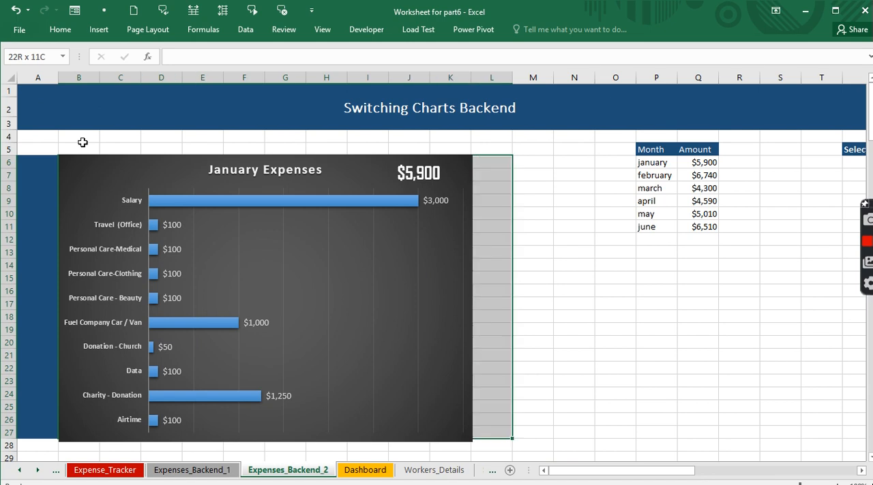
pyautogui.hotkey('shift', 'Left')
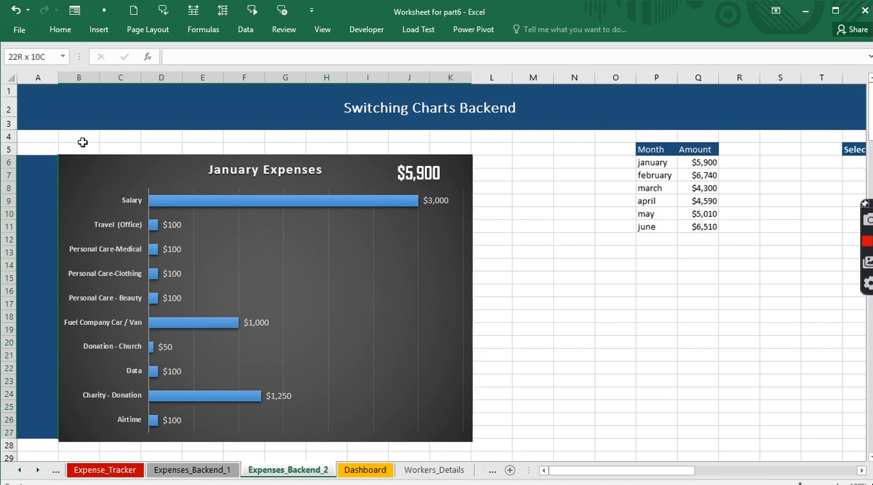
pyautogui.click(31, 59)
pyautogui.write('JanE')
# - Jump to the named range JanE from another cell to check which cells it covers
pyautogui.click(557, 276)
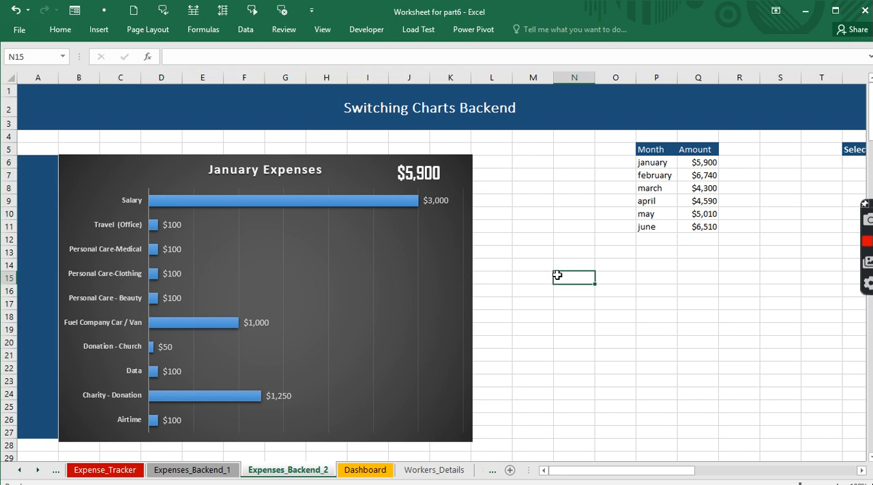
pyautogui.click(65, 56)
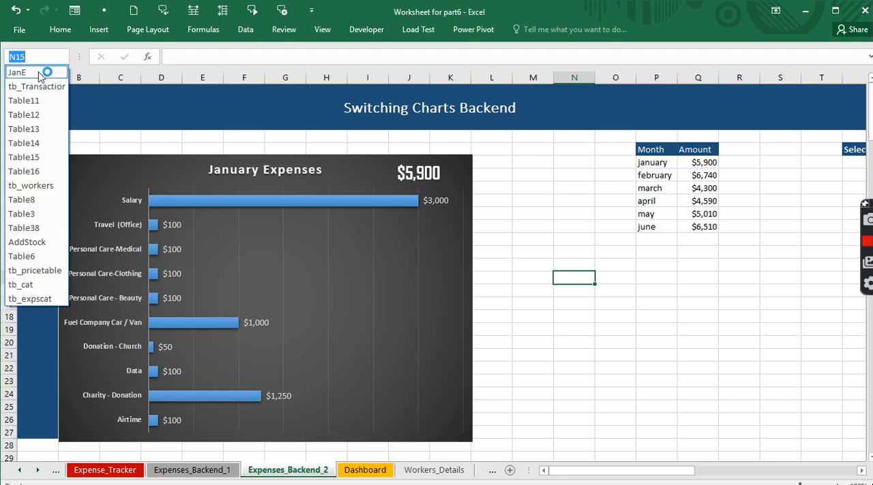
pyautogui.click(39, 72)
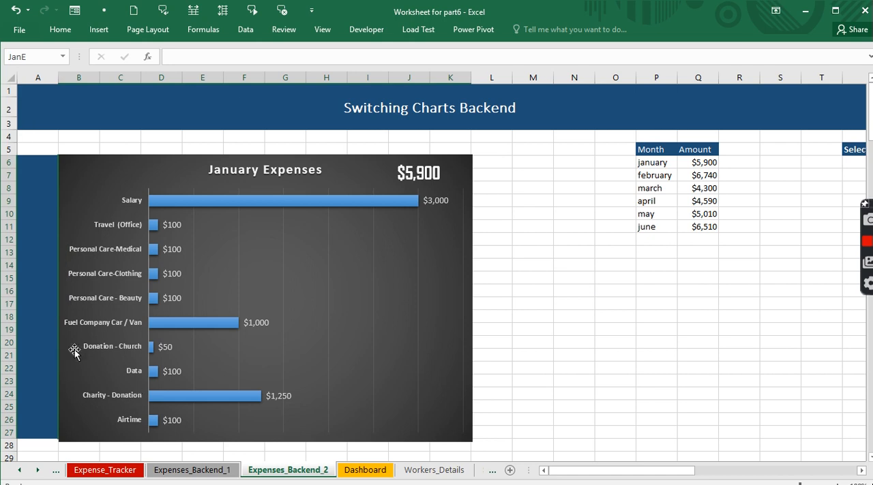
pyautogui.scroll(-7, 64, 219)
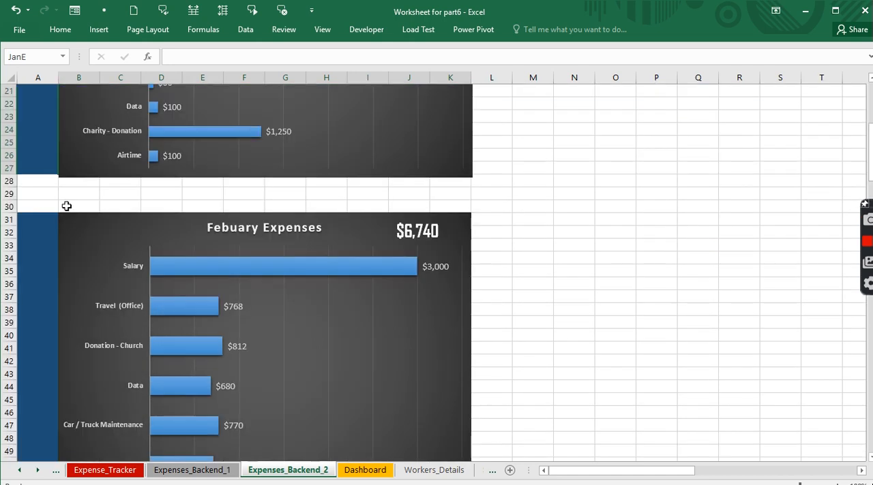
pyautogui.click(65, 204)
pyautogui.hotkey('shift', 'Down')
pyautogui.hotkey('shift', 'Down')
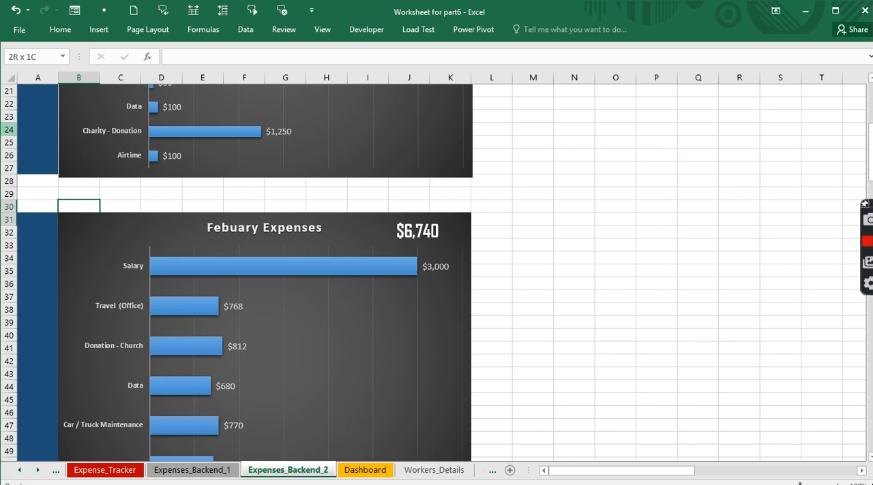
pyautogui.hotkey('shift', 'Down')
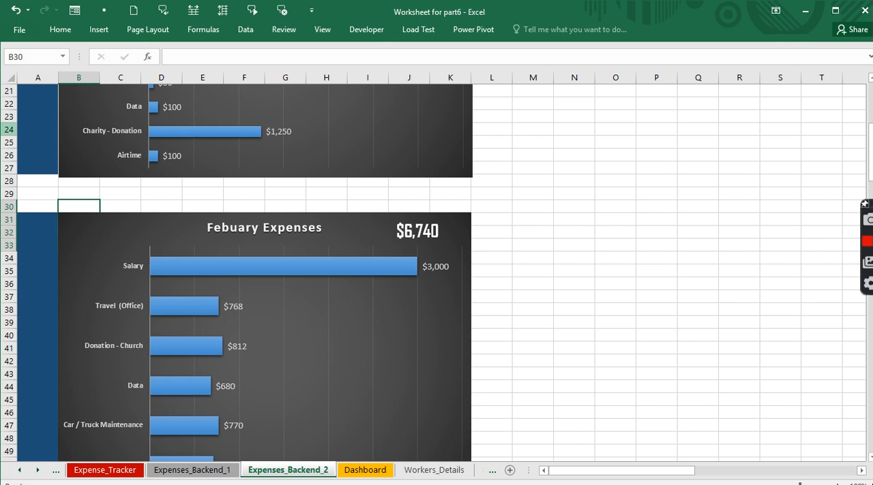
pyautogui.press('Right')
pyautogui.hotkey('shift', 'Down')
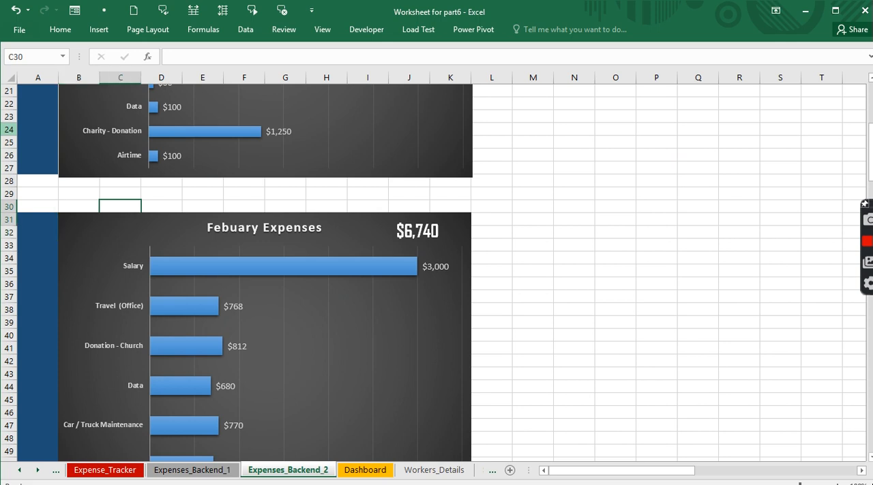
pyautogui.click(71, 203)
pyautogui.hotkey('shift', 'Down')
pyautogui.hotkey('shift', 'Down')
pyautogui.hotkey('shift', 'Down')
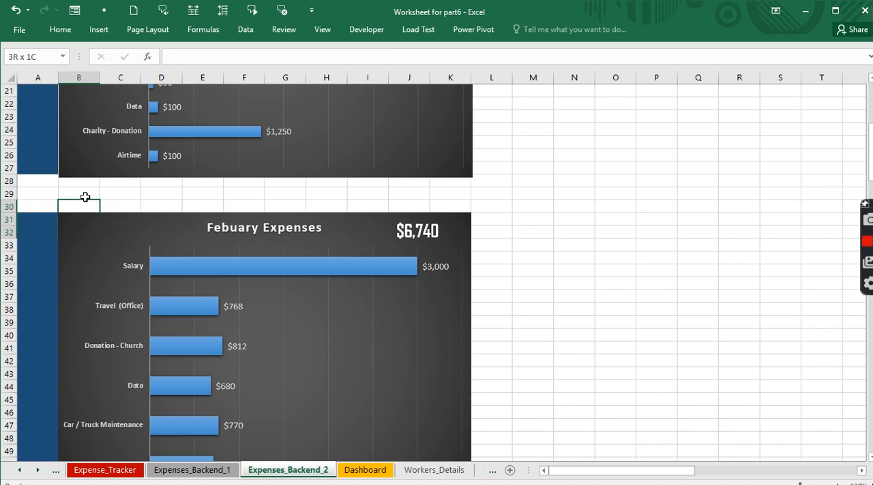
pyautogui.rightClick(85, 197)
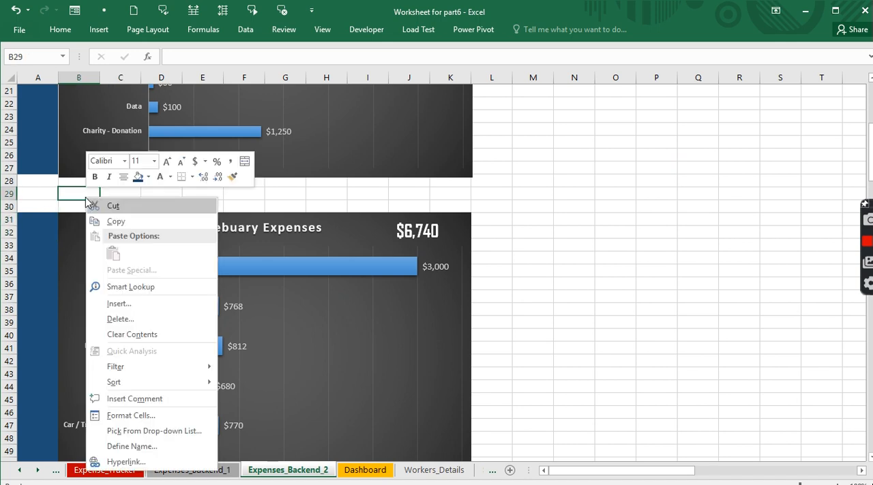
pyautogui.click(71, 209)
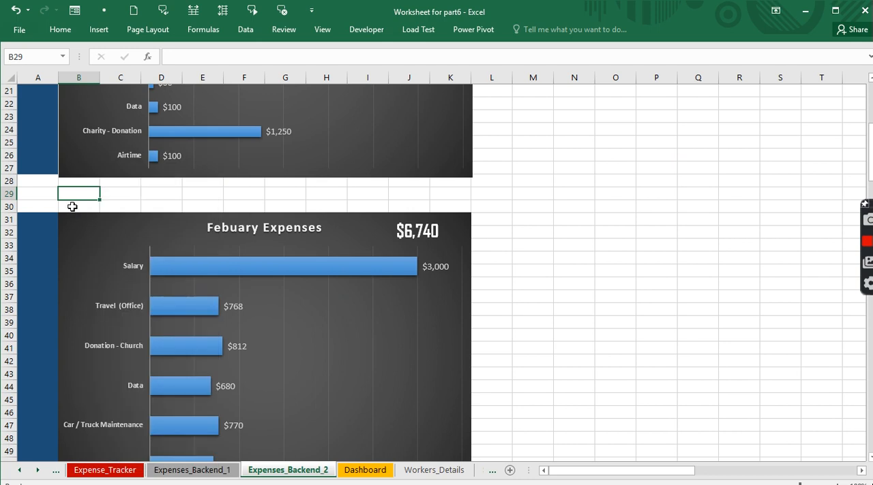
pyautogui.click(71, 206)
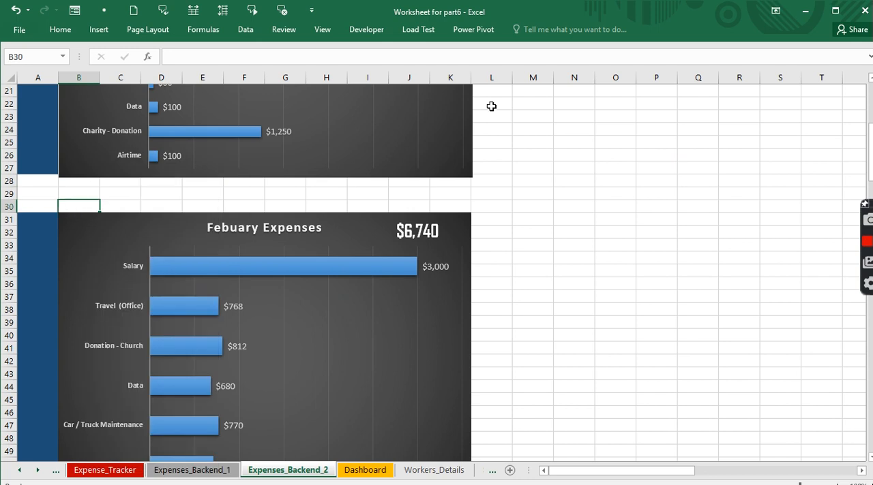
pyautogui.press('Down')
pyautogui.hotkey('shift', 'Down')
pyautogui.hotkey('shift', 'Down')
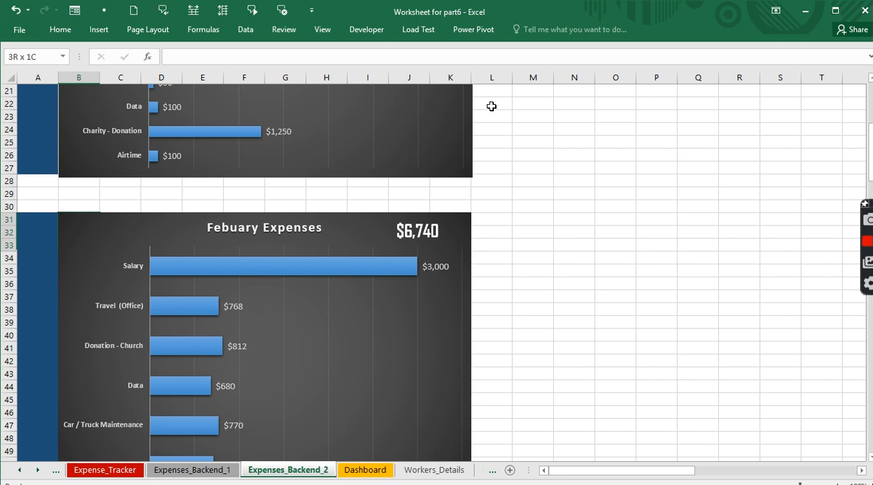
pyautogui.hotkey('shift', 'Down')
pyautogui.hotkey('shift', 'Down')
pyautogui.hotkey('shift', 'Down')
pyautogui.hotkey('shift', 'Down')
pyautogui.hotkey('shift', 'Down')
pyautogui.hotkey('shift', 'Down')
pyautogui.hotkey('shift', 'Down')
pyautogui.hotkey('shift', 'Down')
pyautogui.hotkey('shift', 'Down')
pyautogui.hotkey('shift', 'Down')
pyautogui.hotkey('shift', 'Down')
pyautogui.hotkey('shift', 'Down')
pyautogui.hotkey('shift', 'Down')
pyautogui.hotkey('shift', 'Down')
pyautogui.hotkey('shift', 'Down')
pyautogui.hotkey('shift', 'Down')
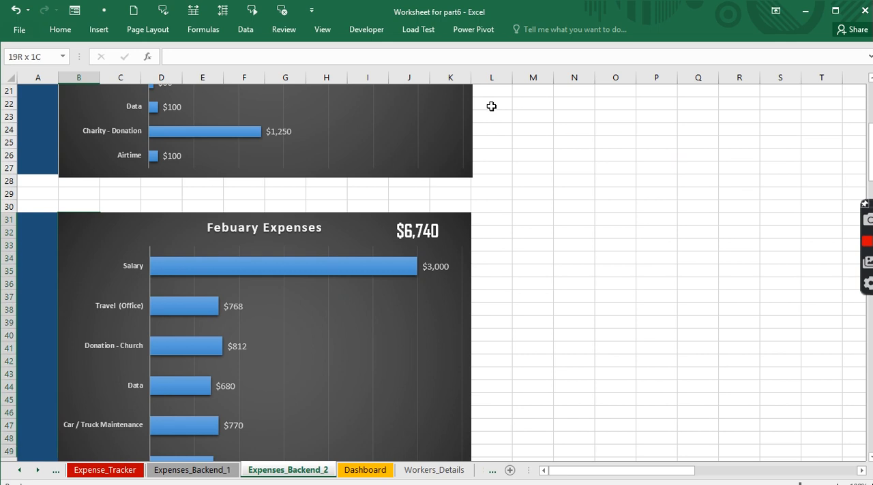
pyautogui.click(91, 207)
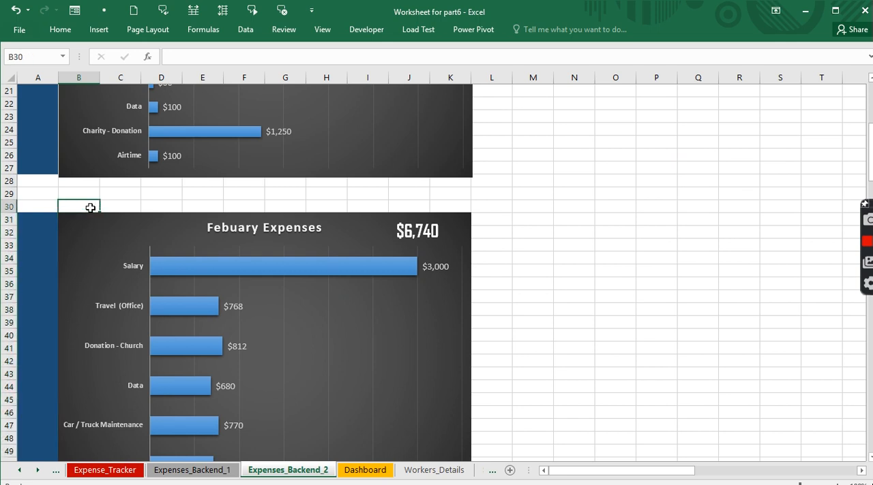
pyautogui.moveTo(99, 210); pyautogui.dragTo(100, 213)
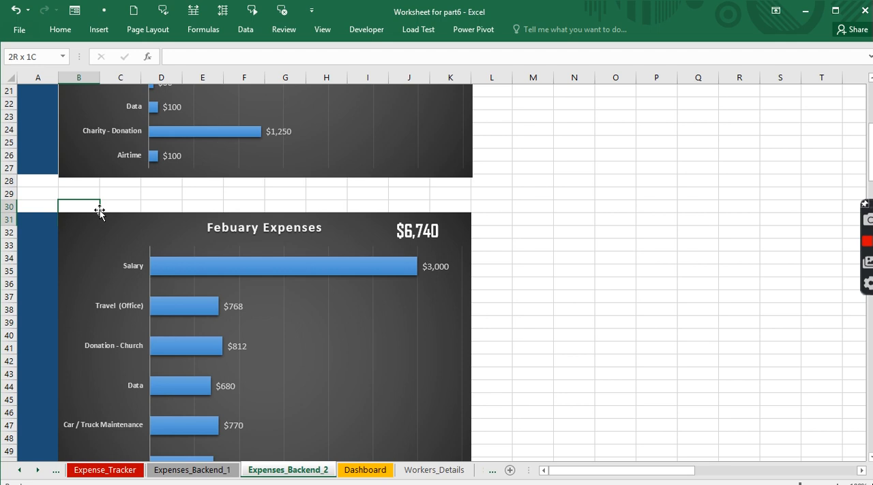
pyautogui.hotkey('shift', 'Down')
pyautogui.hotkey('shift', 'Down')
pyautogui.hotkey('shift', 'Down')
pyautogui.hotkey('shift', 'Down')
pyautogui.hotkey('shift', 'Down')
pyautogui.hotkey('shift', 'Down')
pyautogui.hotkey('shift', 'Down')
pyautogui.hotkey('shift', 'Down')
pyautogui.hotkey('shift', 'Down')
pyautogui.hotkey('shift', 'Down')
pyautogui.hotkey('shift', 'Down')
pyautogui.hotkey('shift', 'Down')
pyautogui.hotkey('shift', 'Down')
pyautogui.hotkey('shift', 'Down')
pyautogui.hotkey('shift', 'Down')
pyautogui.hotkey('shift', 'Down')
pyautogui.hotkey('shift', 'Down')
pyautogui.hotkey('shift', 'Down')
pyautogui.hotkey('shift', 'Down')
pyautogui.hotkey('shift', 'Down')
pyautogui.hotkey('shift', 'Up')
pyautogui.hotkey('shift', 'Up')
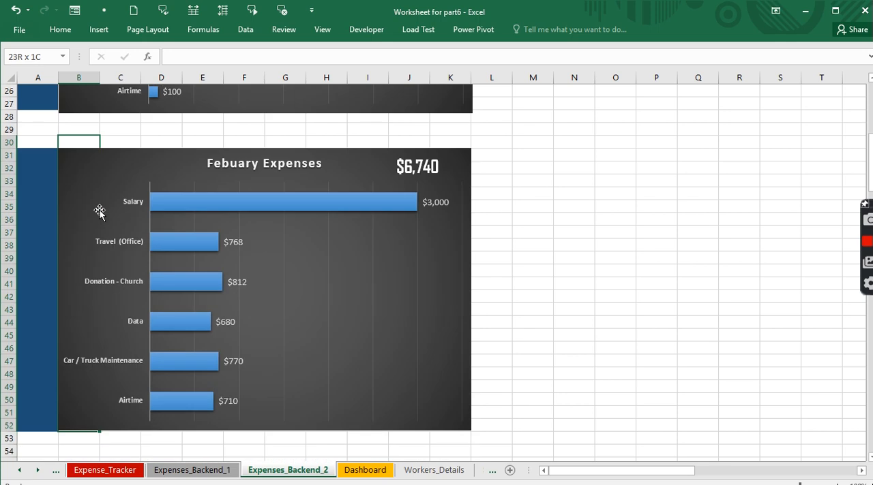
pyautogui.hotkey('shift', 'Right')
pyautogui.hotkey('shift', 'Right')
pyautogui.hotkey('shift', 'Right')
pyautogui.hotkey('shift', 'Right')
pyautogui.hotkey('shift', 'Right')
pyautogui.hotkey('shift', 'Right')
pyautogui.hotkey('shift', 'Right')
pyautogui.hotkey('shift', 'Right')
pyautogui.hotkey('shift', 'Right')
pyautogui.hotkey('shift', 'Right')
pyautogui.hotkey('shift', 'Right')
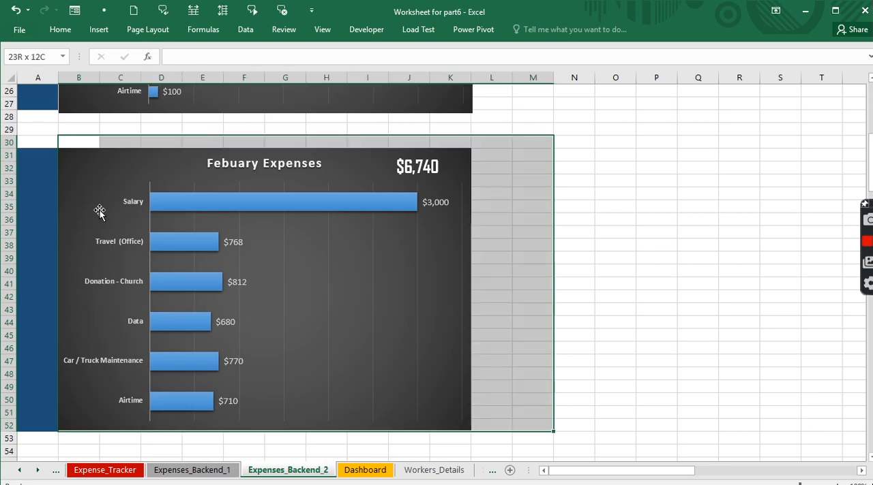
pyautogui.hotkey('shift', 'Left')
pyautogui.hotkey('shift', 'Left')
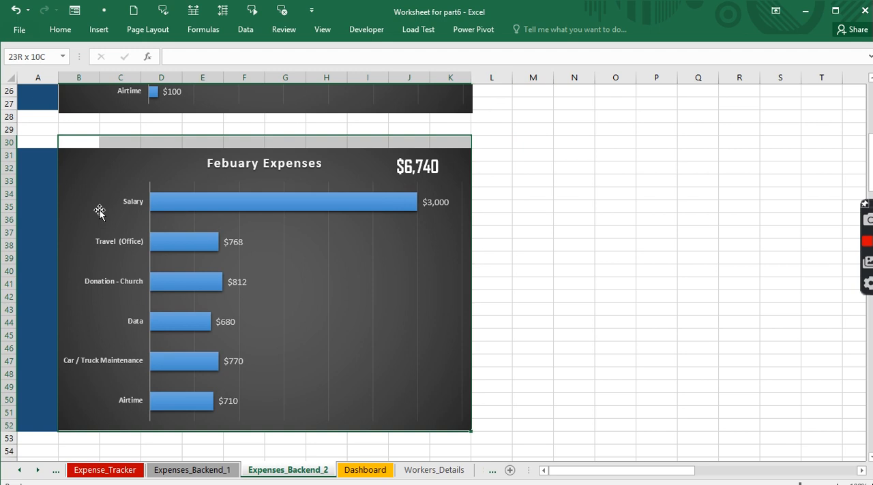
pyautogui.click(76, 142)
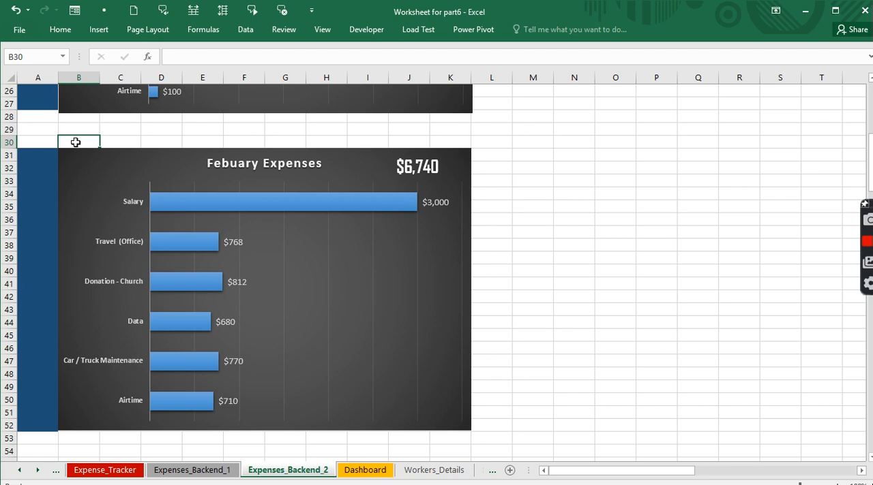
pyautogui.hotkey('shift', 'Down')
pyautogui.hotkey('shift', 'Down')
pyautogui.press('Down')
pyautogui.press('Down')
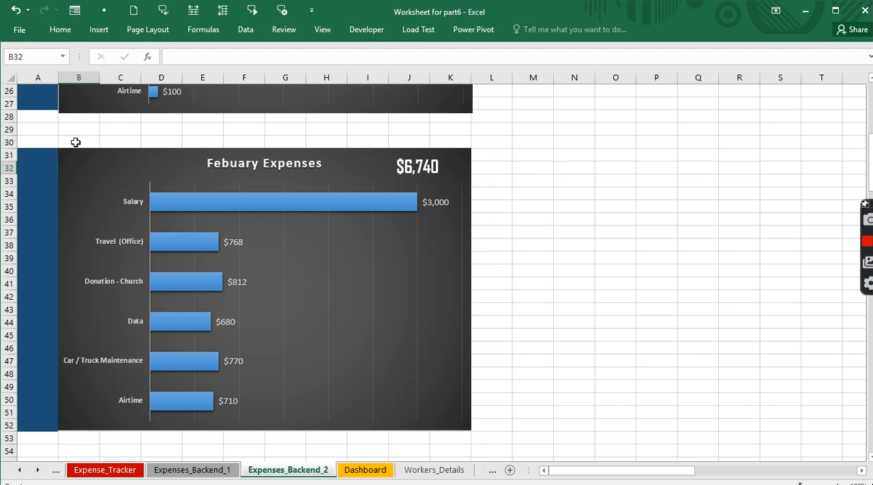
pyautogui.hotkey('shift', 'Up')
pyautogui.hotkey('shift', 'Down')
pyautogui.hotkey('ctrl', 'shift', 'Down')
pyautogui.hotkey('shift', 'Right')
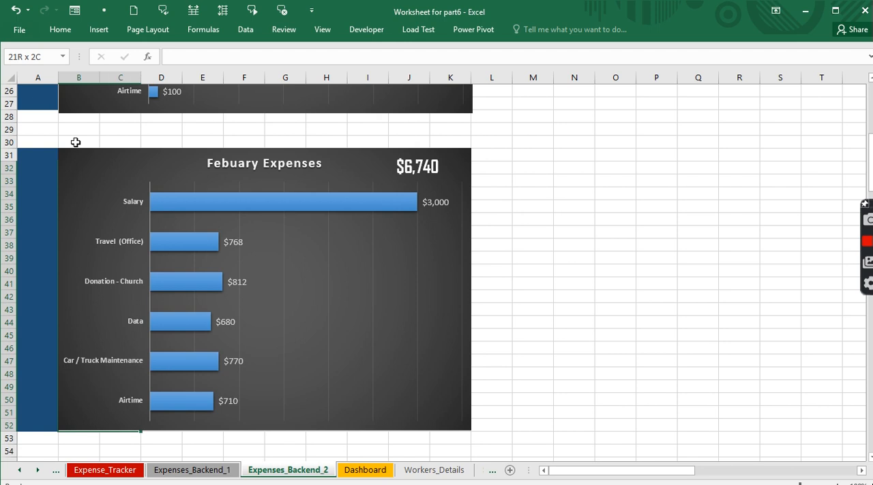
pyautogui.hotkey('ctrl', 'shift', 'Right')
pyautogui.hotkey('shift', 'Left')
pyautogui.hotkey('shift', 'Left')
pyautogui.hotkey('shift', 'Left')
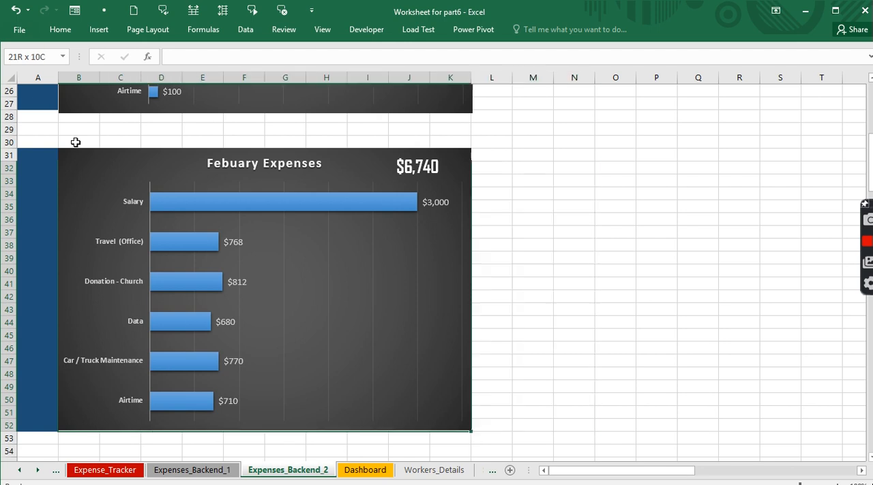
pyautogui.hotkey('shift', 'Left')
pyautogui.hotkey('shift', 'Right')
pyautogui.hotkey('shift', 'Right')
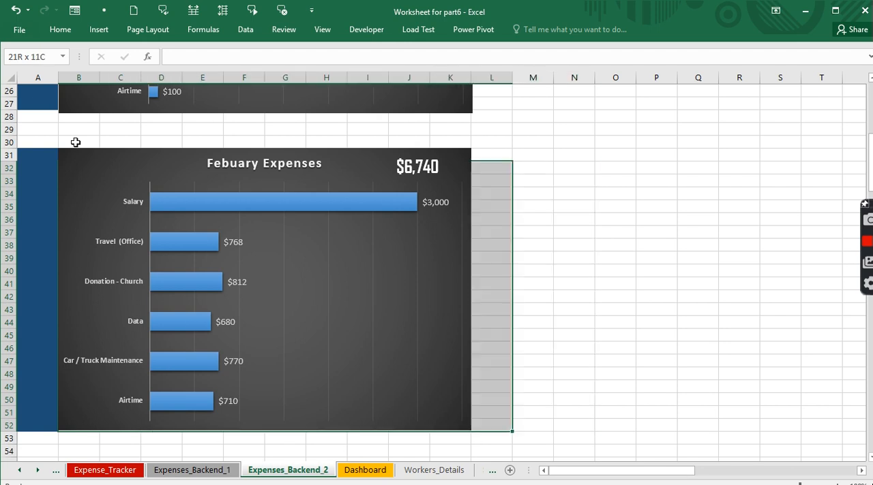
pyautogui.hotkey('shift', 'Left')
pyautogui.hotkey('shift', 'Up')
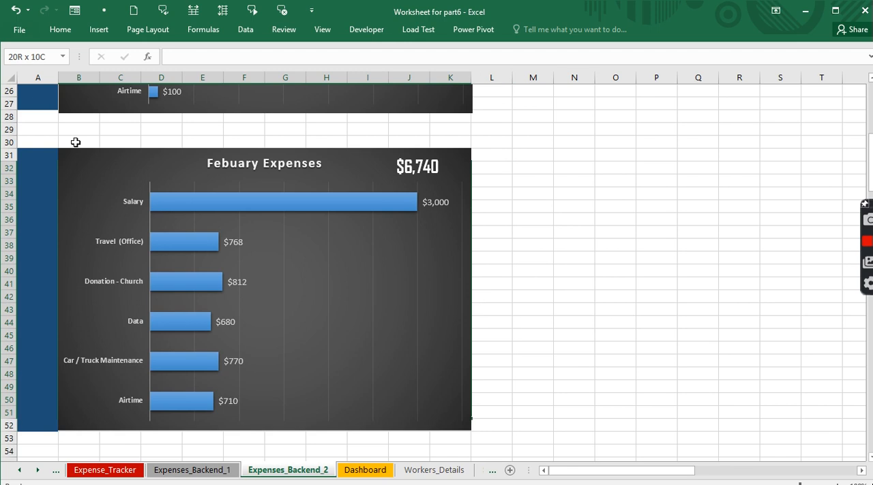
pyautogui.hotkey('shift', 'Up')
pyautogui.hotkey('shift', 'Up')
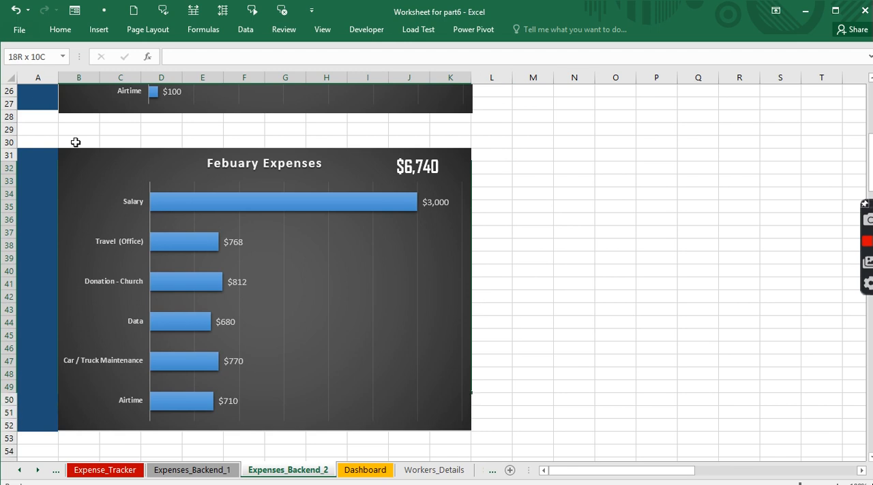
pyautogui.hotkey('shift', 'Up')
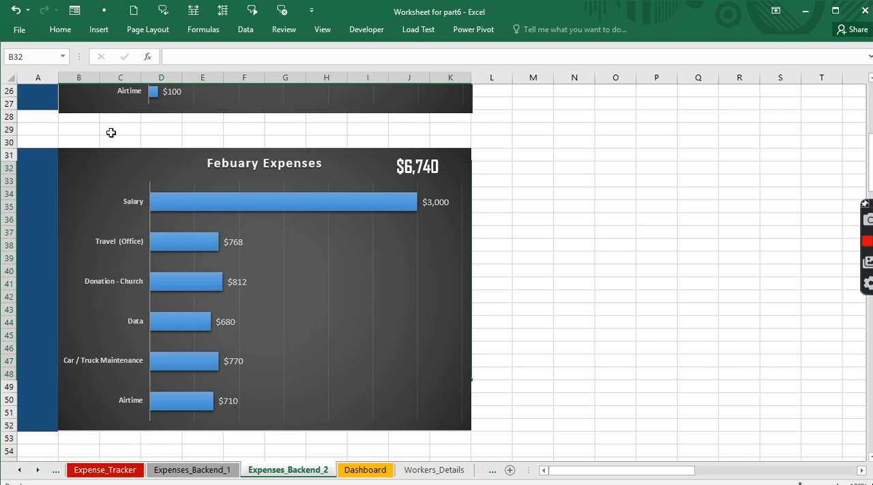
# - Name the cell range B31:K52 behind the Febuary Expenses chart FebE
pyautogui.click(86, 143)
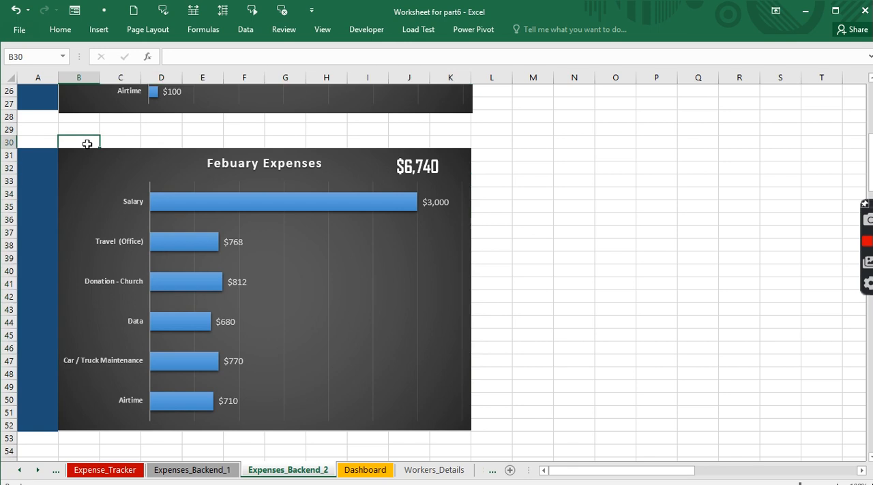
pyautogui.press('Down')
pyautogui.hotkey('shift', 'Down')
pyautogui.hotkey('shift', 'Down')
pyautogui.hotkey('shift', 'Down')
pyautogui.hotkey('shift', 'Down')
pyautogui.hotkey('shift', 'Down')
pyautogui.hotkey('shift', 'Down')
pyautogui.hotkey('shift', 'Down')
pyautogui.hotkey('shift', 'Down')
pyautogui.hotkey('shift', 'Down')
pyautogui.hotkey('shift', 'Down')
pyautogui.hotkey('shift', 'Down')
pyautogui.hotkey('shift', 'Down')
pyautogui.hotkey('shift', 'Down')
pyautogui.hotkey('shift', 'Down')
pyautogui.hotkey('shift', 'Down')
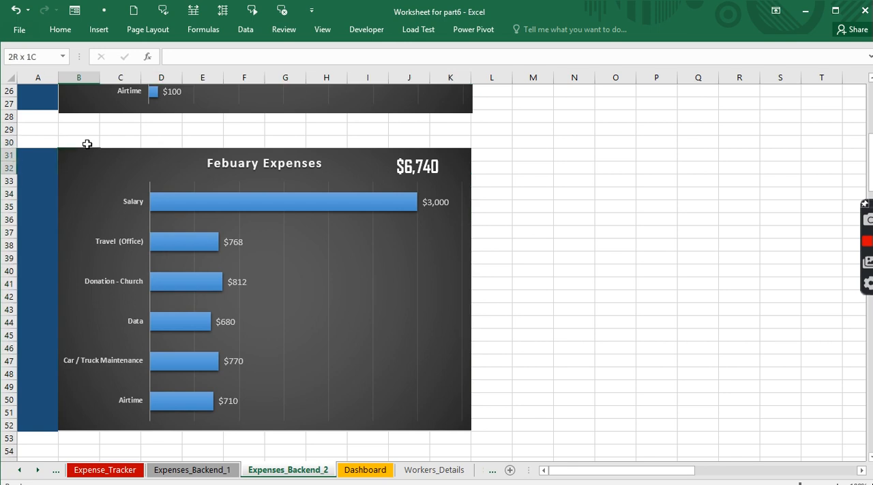
pyautogui.hotkey('shift', 'Down')
pyautogui.hotkey('shift', 'Down')
pyautogui.hotkey('shift', 'Down')
pyautogui.hotkey('shift', 'Down')
pyautogui.hotkey('shift', 'Down')
pyautogui.hotkey('shift', 'Down')
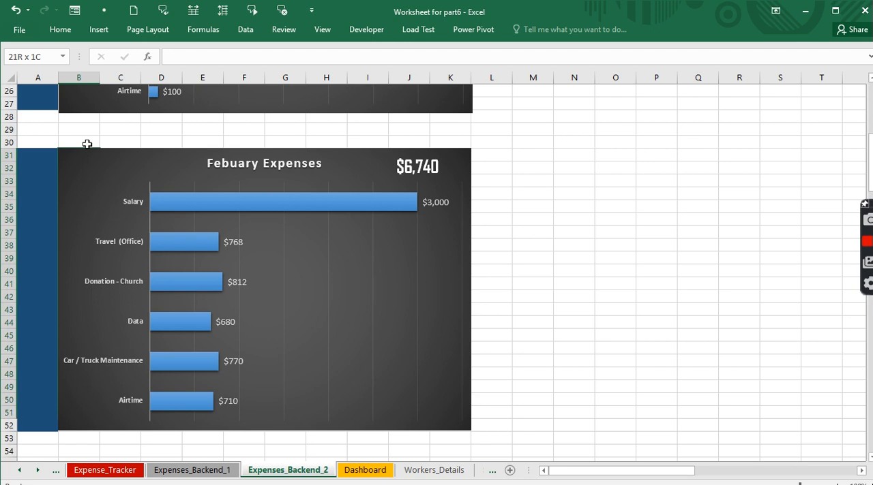
pyautogui.hotkey('shift', 'Right')
pyautogui.hotkey('shift', 'Right')
pyautogui.hotkey('shift', 'Right')
pyautogui.hotkey('shift', 'Right')
pyautogui.hotkey('shift', 'Right')
pyautogui.hotkey('shift', 'Right')
pyautogui.hotkey('shift', 'Right')
pyautogui.hotkey('shift', 'Right')
pyautogui.hotkey('shift', 'Right')
pyautogui.hotkey('shift', 'Right')
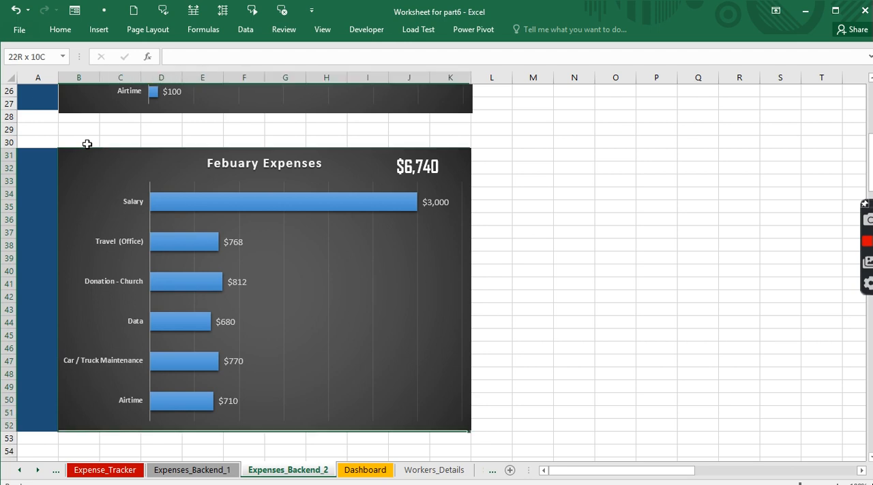
pyautogui.hotkey('shift', 'Left')
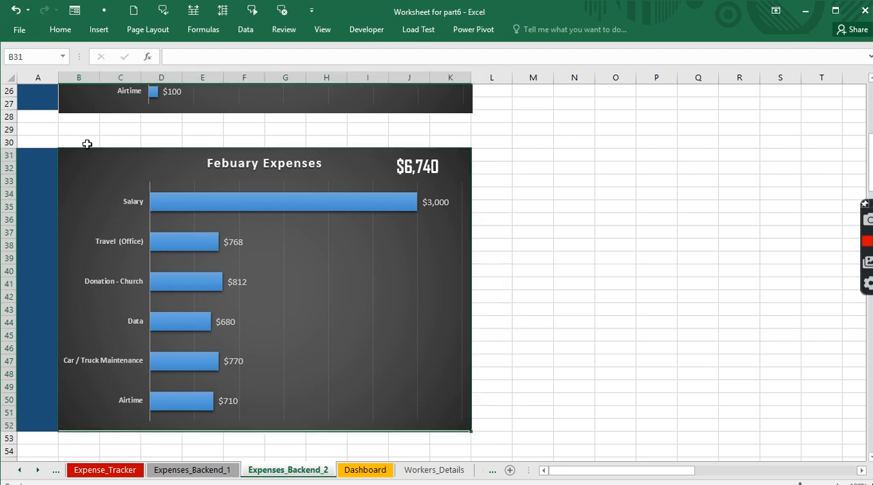
pyautogui.click(43, 59)
pyautogui.write('FebE')
pyautogui.press('Return')
# - Name the cell range B56:K77 behind the March Expenses chart MarchE
pyautogui.moveTo(870, 158); pyautogui.dragTo(870, 215)
pyautogui.click(73, 103)
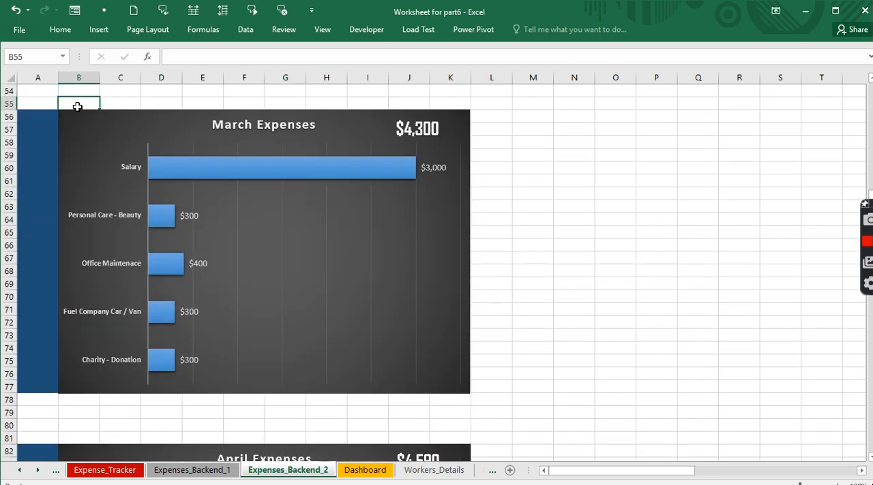
pyautogui.press('Down')
pyautogui.hotkey('shift', 'Down')
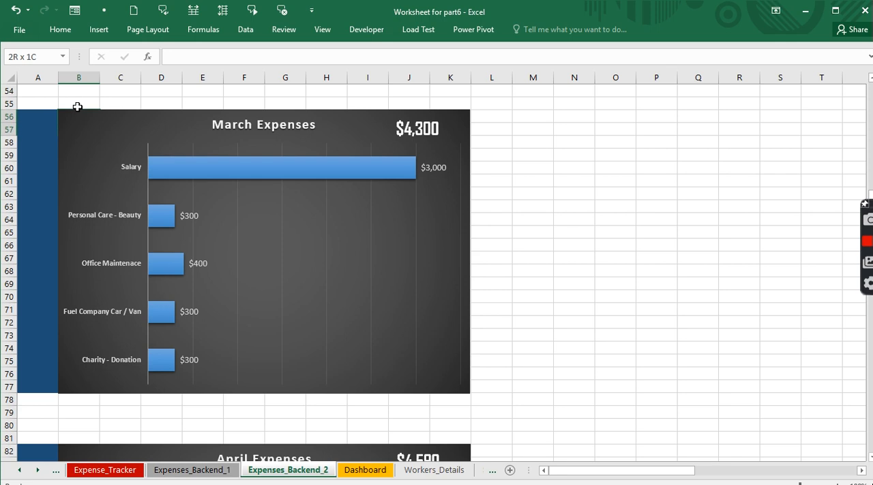
pyautogui.hotkey('shift', 'Down')
pyautogui.hotkey('shift', 'Down')
pyautogui.hotkey('shift', 'Down')
pyautogui.hotkey('shift', 'Down')
pyautogui.hotkey('shift', 'Down')
pyautogui.hotkey('shift', 'Down')
pyautogui.hotkey('shift', 'Down')
pyautogui.hotkey('shift', 'Down')
pyautogui.hotkey('shift', 'Down')
pyautogui.hotkey('shift', 'Down')
pyautogui.hotkey('shift', 'Down')
pyautogui.hotkey('shift', 'Down')
pyautogui.hotkey('shift', 'Down')
pyautogui.hotkey('shift', 'Down')
pyautogui.hotkey('shift', 'Down')
pyautogui.hotkey('shift', 'Down')
pyautogui.hotkey('shift', 'Down')
pyautogui.hotkey('shift', 'Down')
pyautogui.hotkey('shift', 'Down')
pyautogui.hotkey('shift', 'Down')
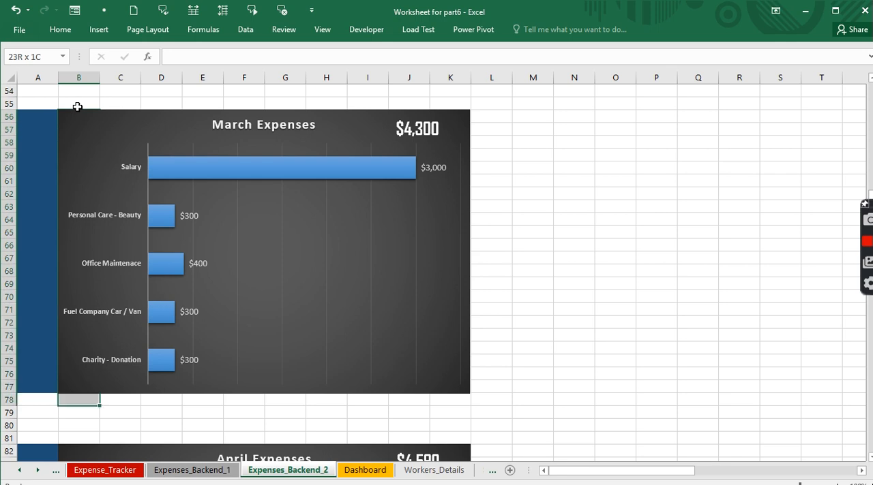
pyautogui.hotkey('shift', 'Up')
pyautogui.hotkey('shift', 'Right')
pyautogui.hotkey('shift', 'Right')
pyautogui.hotkey('shift', 'Right')
pyautogui.hotkey('shift', 'Right')
pyautogui.hotkey('shift', 'Right')
pyautogui.hotkey('shift', 'Right')
pyautogui.hotkey('shift', 'Right')
pyautogui.hotkey('shift', 'Right')
pyautogui.hotkey('shift', 'Right')
pyautogui.hotkey('shift', 'Right')
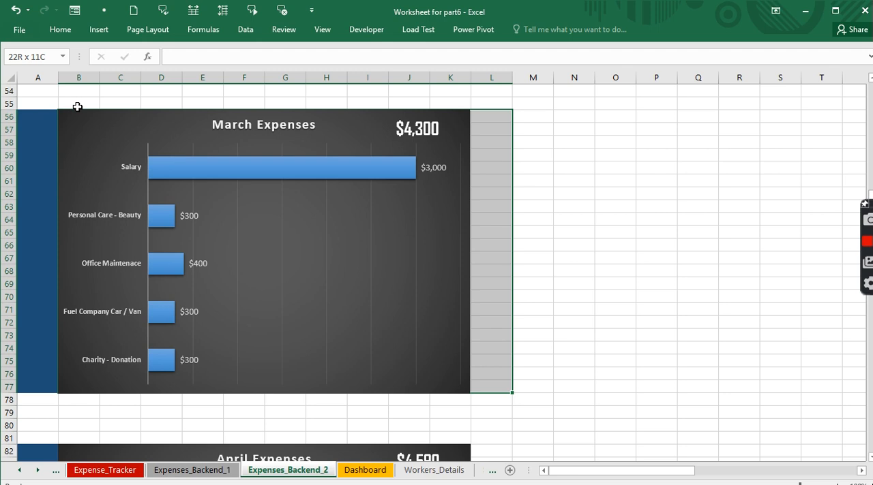
pyautogui.click(77, 108)
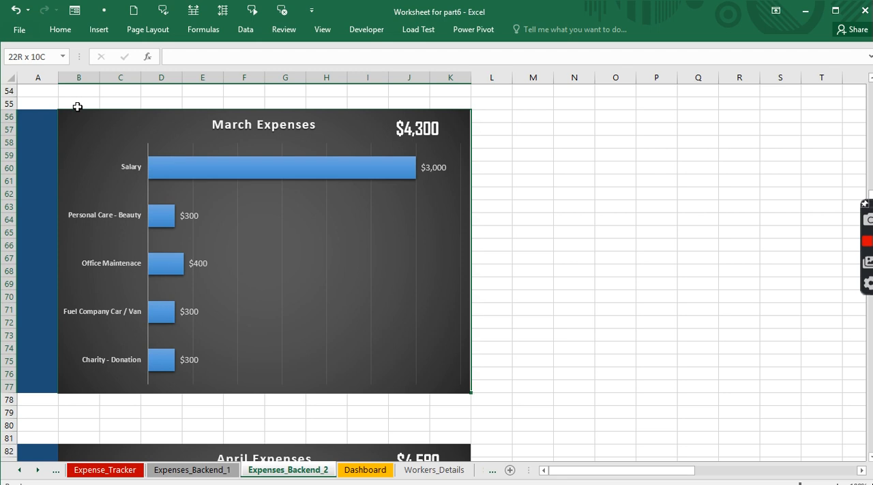
pyautogui.click(39, 57)
pyautogui.write('MarchE')
pyautogui.press('Return')
# - Name the cell range B82:K103 behind the April Expenses chart AprilE
pyautogui.moveTo(870, 191); pyautogui.dragTo(869, 191)
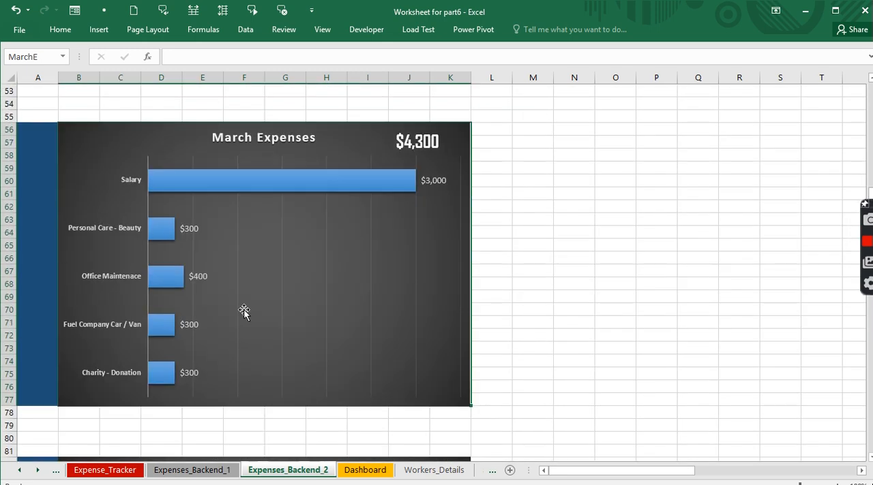
pyautogui.keyDown('shift'); pyautogui.click(181, 413); pyautogui.keyUp('shift')
pyautogui.click(71, 451)
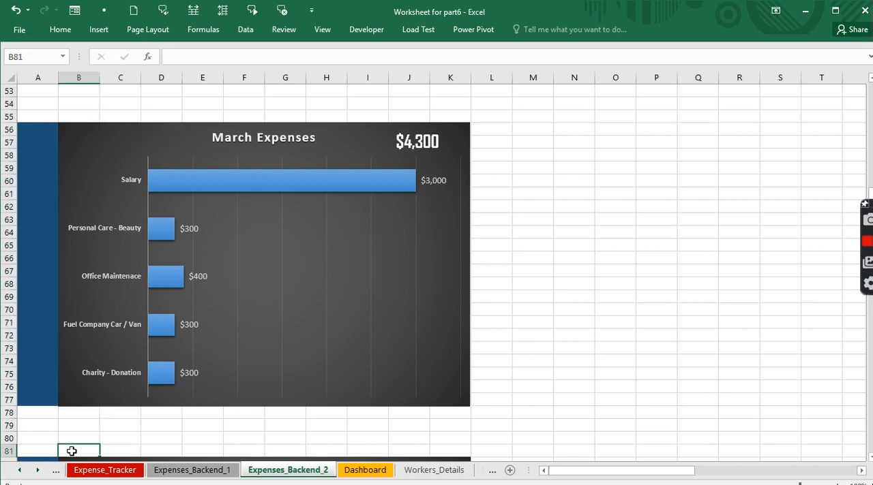
pyautogui.moveTo(71, 451); pyautogui.dragTo(72, 454)
pyautogui.hotkey('shift', 'Up')
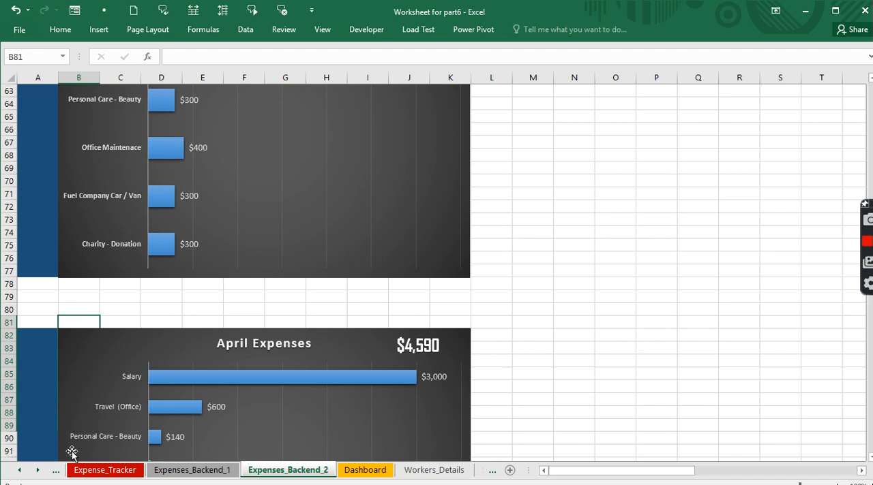
pyautogui.press('Up')
pyautogui.press('Up')
pyautogui.press('Down')
pyautogui.press('Down')
pyautogui.press('Down')
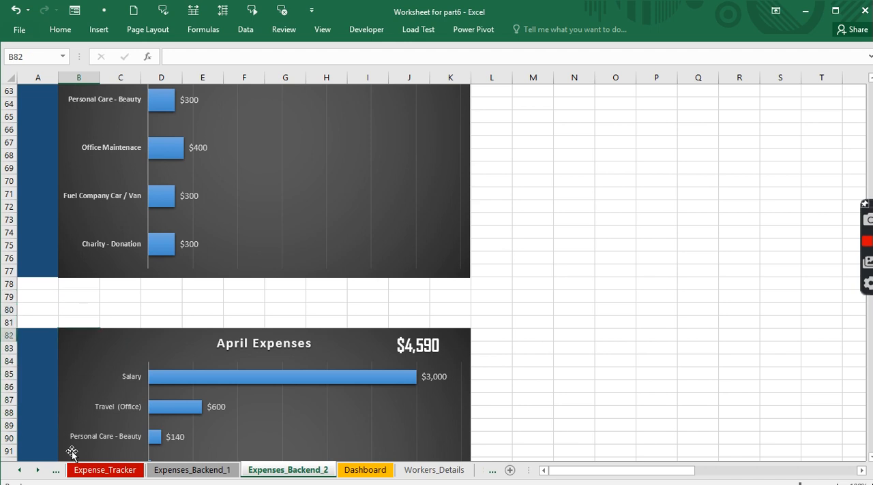
pyautogui.hotkey('shift', 'Down')
pyautogui.hotkey('ctrl', 'shift', 'Down')
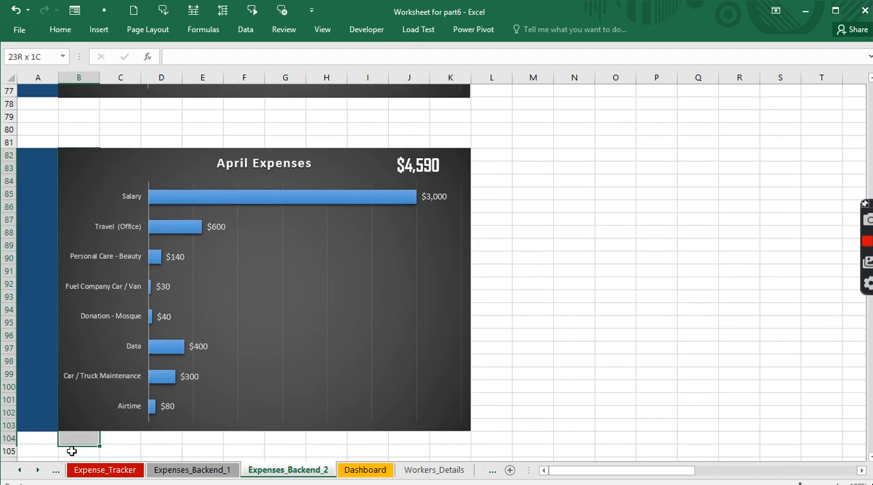
pyautogui.hotkey('shift', 'Up')
pyautogui.hotkey('shift', 'Right')
pyautogui.hotkey('ctrl', 'shift', 'Right')
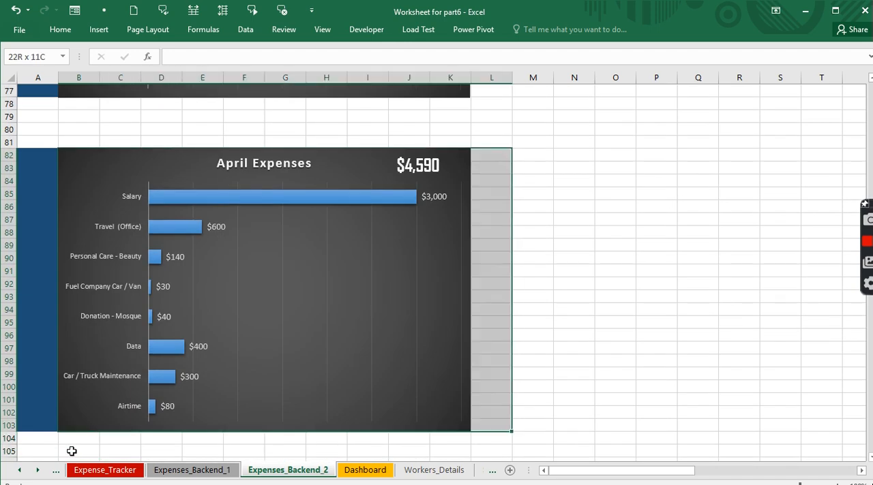
pyautogui.hotkey('shift', 'Left')
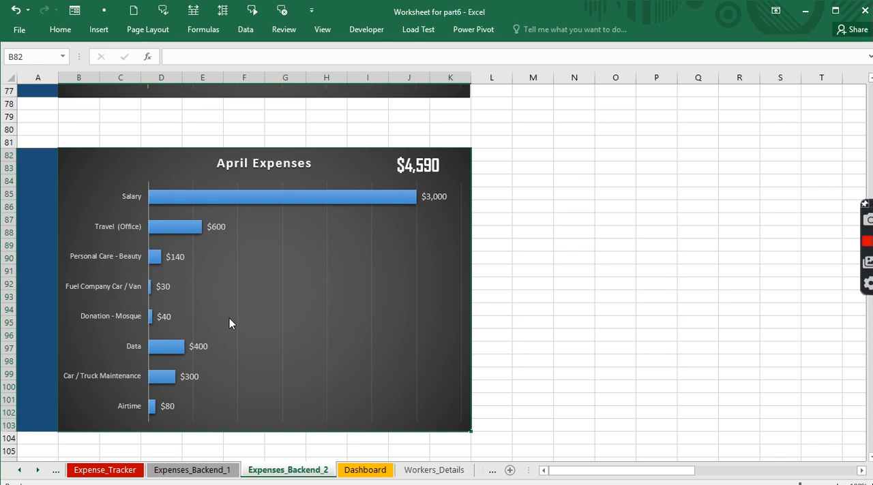
pyautogui.click(40, 57)
pyautogui.write('AprilE')
pyautogui.press('Escape')
# - Name the cell range B108:K129 behind the May Expenses chart MayE
pyautogui.hotkey('ctrl', 'Down')
pyautogui.hotkey('shift', 'Up')
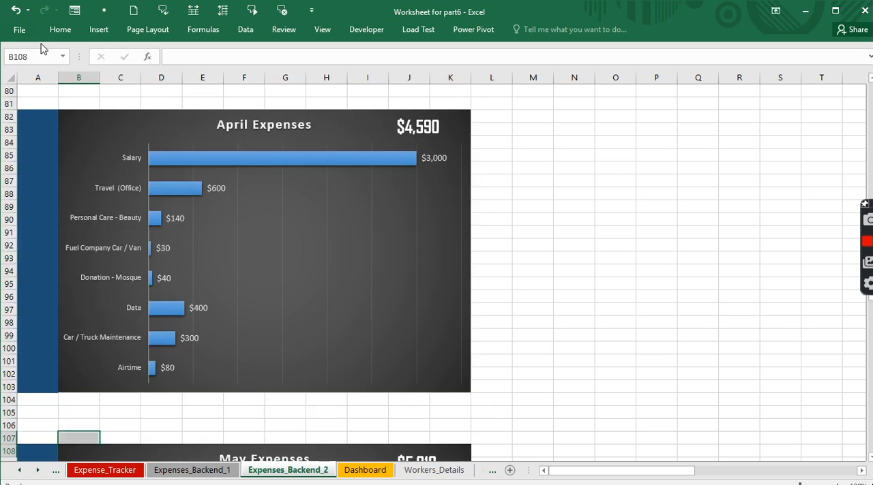
pyautogui.press('Down')
pyautogui.hotkey('shift', 'Down')
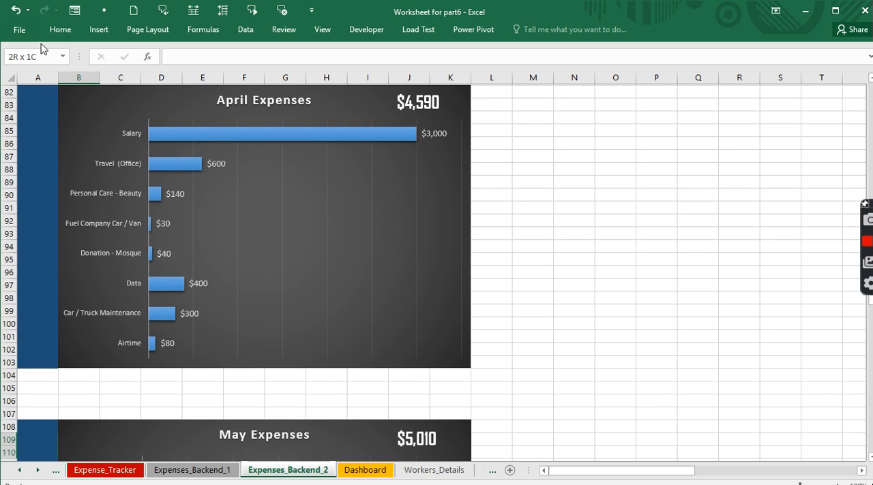
pyautogui.hotkey('ctrl', 'shift', 'Down')
pyautogui.press('Up')
pyautogui.press('Up')
pyautogui.press('Up')
pyautogui.hotkey('shift', 'Down')
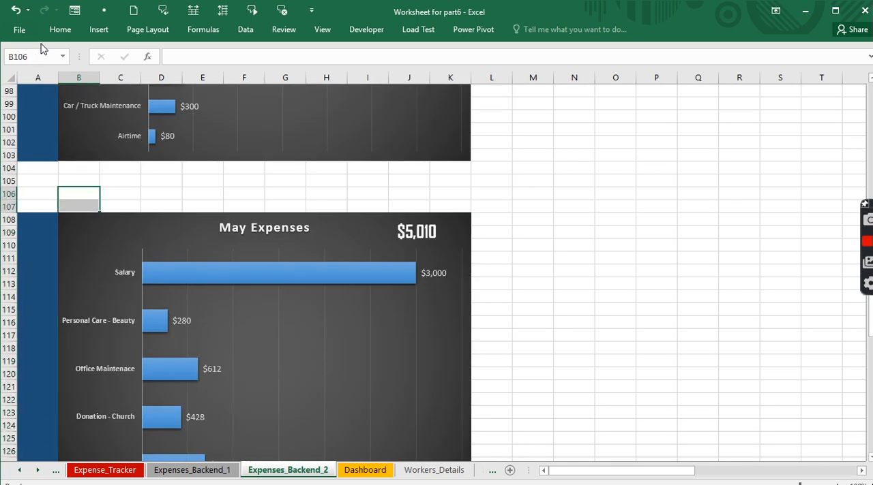
pyautogui.press('Up')
pyautogui.press('Down')
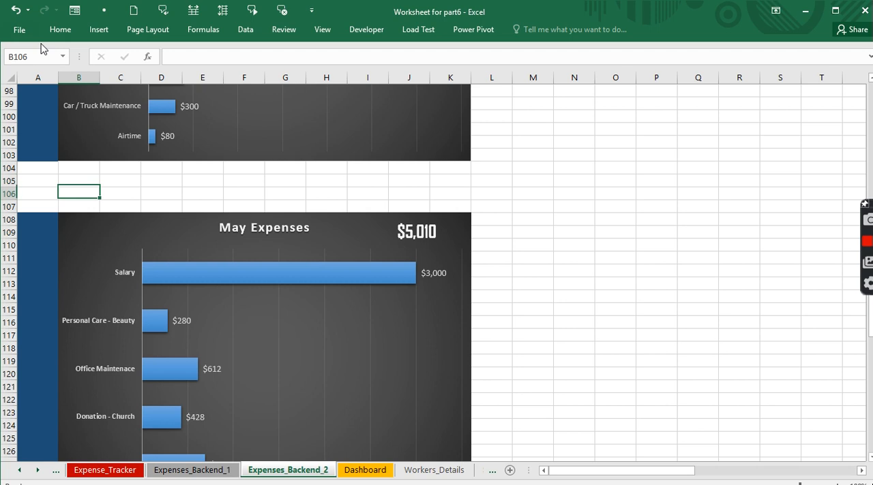
pyautogui.press('Down')
pyautogui.press('Down')
pyautogui.hotkey('shift', 'Down')
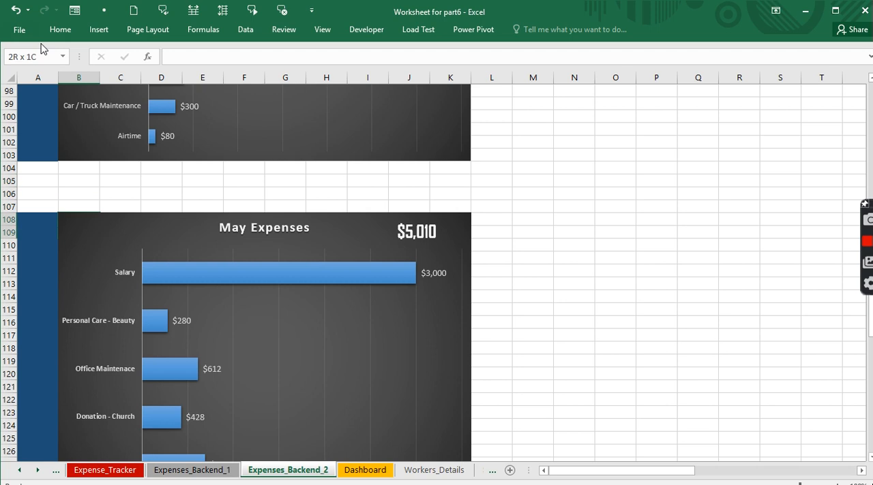
pyautogui.hotkey('shift', 'Down')
pyautogui.hotkey('shift', 'Down')
pyautogui.hotkey('shift', 'Down')
pyautogui.hotkey('shift', 'Down')
pyautogui.hotkey('shift', 'Down')
pyautogui.hotkey('shift', 'Down')
pyautogui.hotkey('shift', 'Down')
pyautogui.hotkey('shift', 'Down')
pyautogui.hotkey('shift', 'Down')
pyautogui.hotkey('shift', 'Down')
pyautogui.hotkey('shift', 'Down')
pyautogui.hotkey('shift', 'Down')
pyautogui.hotkey('shift', 'Down')
pyautogui.hotkey('shift', 'Down')
pyautogui.hotkey('shift', 'Down')
pyautogui.hotkey('shift', 'Down')
pyautogui.hotkey('shift', 'Down')
pyautogui.hotkey('shift', 'Down')
pyautogui.hotkey('shift', 'Down')
pyautogui.hotkey('shift', 'Down')
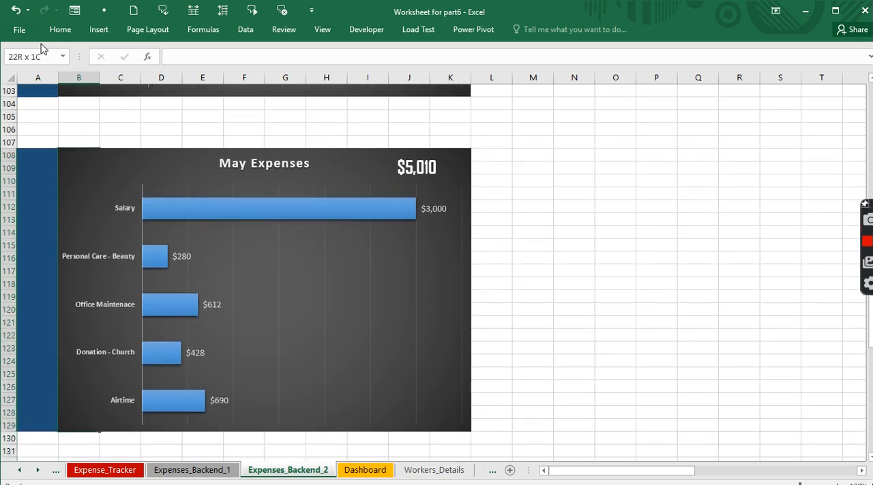
pyautogui.hotkey('shift', 'Right')
pyautogui.hotkey('shift', 'Right')
pyautogui.hotkey('shift', 'Right')
pyautogui.hotkey('shift', 'Right')
pyautogui.hotkey('shift', 'Right')
pyautogui.hotkey('shift', 'Right')
pyautogui.hotkey('shift', 'Right')
pyautogui.hotkey('shift', 'Right')
pyautogui.hotkey('shift', 'Right')
pyautogui.hotkey('shift', 'Right')
pyautogui.hotkey('shift', 'Right')
pyautogui.hotkey('shift', 'Right')
pyautogui.hotkey('shift', 'Left')
pyautogui.hotkey('shift', 'Left')
pyautogui.hotkey('shift', 'Left')
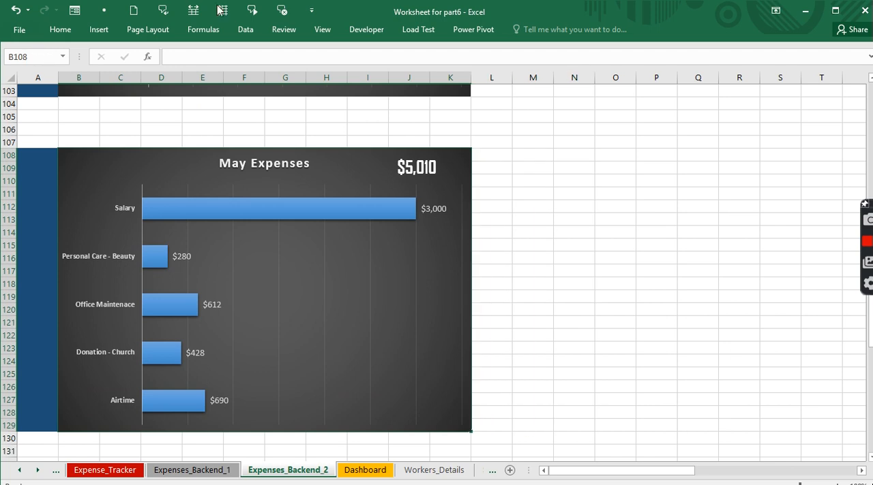
pyautogui.click(37, 57)
pyautogui.write('MayE')
pyautogui.press('Return')
# - Name the cell range B134:K155 behind the Jun Expenses chart JunE
pyautogui.click(120, 446)
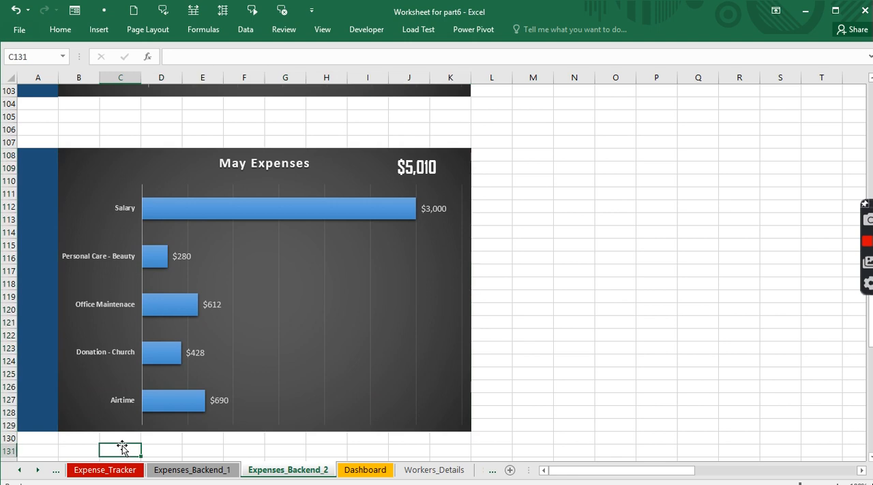
pyautogui.press('Down')
pyautogui.press('Down')
pyautogui.press('Down')
pyautogui.press('Down')
pyautogui.press('Down')
pyautogui.press('Down')
pyautogui.press('Down')
pyautogui.press('Down')
pyautogui.press('Left')
pyautogui.press('Left')
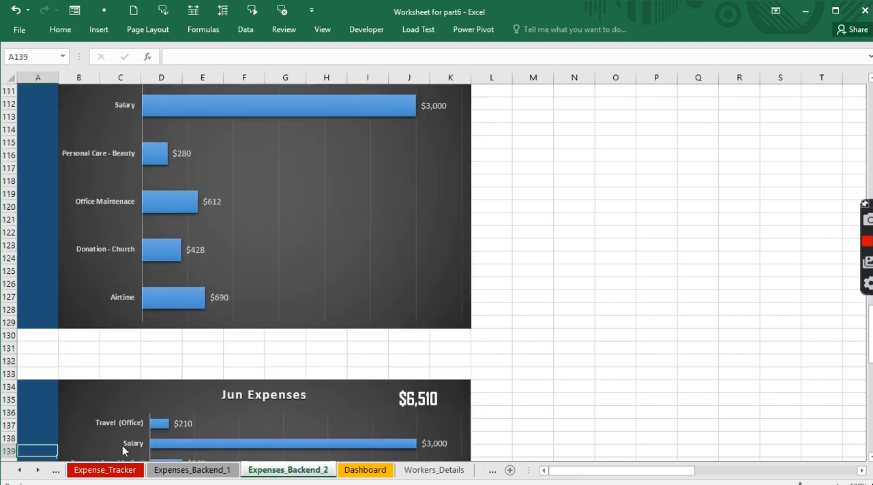
pyautogui.press('Up')
pyautogui.press('Up')
pyautogui.press('Up')
pyautogui.press('Up')
pyautogui.press('Up')
pyautogui.press('Right')
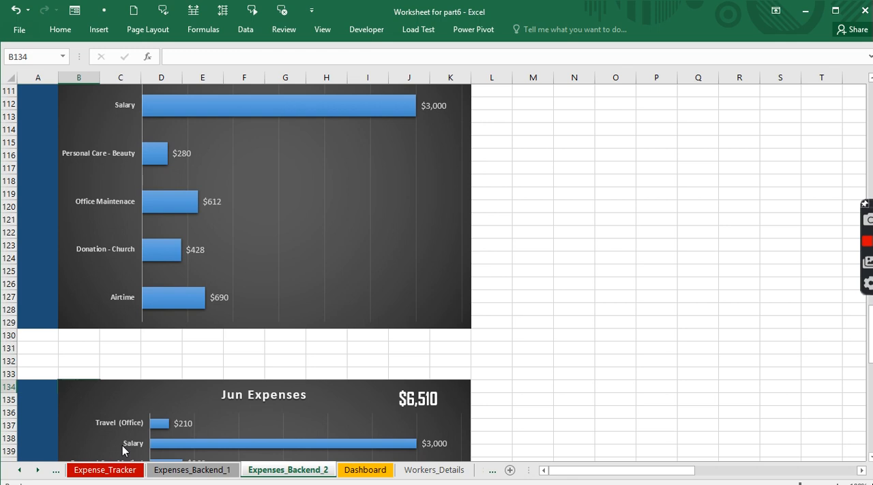
pyautogui.hotkey('shift', 'Down')
pyautogui.hotkey('shift', 'Down')
pyautogui.hotkey('shift', 'Down')
pyautogui.hotkey('shift', 'Down')
pyautogui.hotkey('shift', 'Down')
pyautogui.hotkey('shift', 'Down')
pyautogui.hotkey('shift', 'Down')
pyautogui.hotkey('shift', 'Down')
pyautogui.hotkey('shift', 'Down')
pyautogui.hotkey('shift', 'Down')
pyautogui.hotkey('shift', 'Down')
pyautogui.hotkey('shift', 'Down')
pyautogui.hotkey('shift', 'Down')
pyautogui.hotkey('shift', 'Down')
pyautogui.hotkey('shift', 'Down')
pyautogui.hotkey('shift', 'Down')
pyautogui.hotkey('shift', 'Down')
pyautogui.hotkey('shift', 'Down')
pyautogui.hotkey('shift', 'Down')
pyautogui.hotkey('shift', 'Down')
pyautogui.hotkey('shift', 'Down')
pyautogui.hotkey('shift', 'Up')
pyautogui.hotkey('shift', 'Up')
pyautogui.hotkey('shift', 'Up')
pyautogui.hotkey('shift', 'Up')
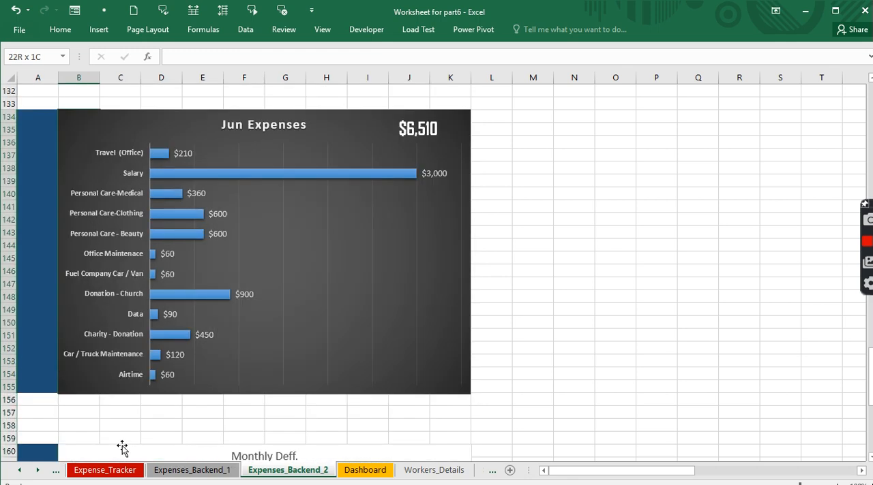
pyautogui.hotkey('shift', 'Right')
pyautogui.hotkey('shift', 'Right')
pyautogui.hotkey('shift', 'Right')
pyautogui.hotkey('shift', 'Right')
pyautogui.hotkey('shift', 'Right')
pyautogui.hotkey('shift', 'Right')
pyautogui.hotkey('shift', 'Right')
pyautogui.hotkey('shift', 'Right')
pyautogui.hotkey('shift', 'Right')
pyautogui.hotkey('shift', 'Right')
pyautogui.hotkey('shift', 'Right')
pyautogui.hotkey('shift', 'Right')
pyautogui.hotkey('shift', 'Right')
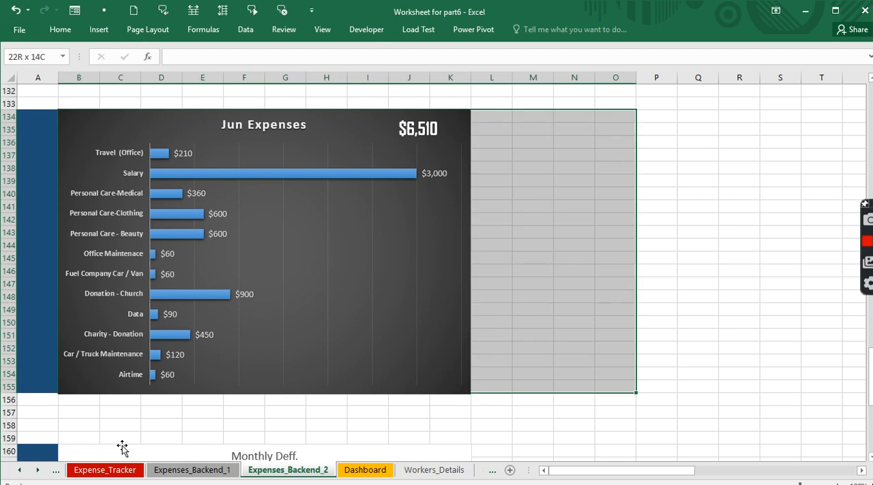
pyautogui.hotkey('shift', 'Left')
pyautogui.hotkey('shift', 'Left')
pyautogui.hotkey('shift', 'Left')
pyautogui.hotkey('shift', 'Left')
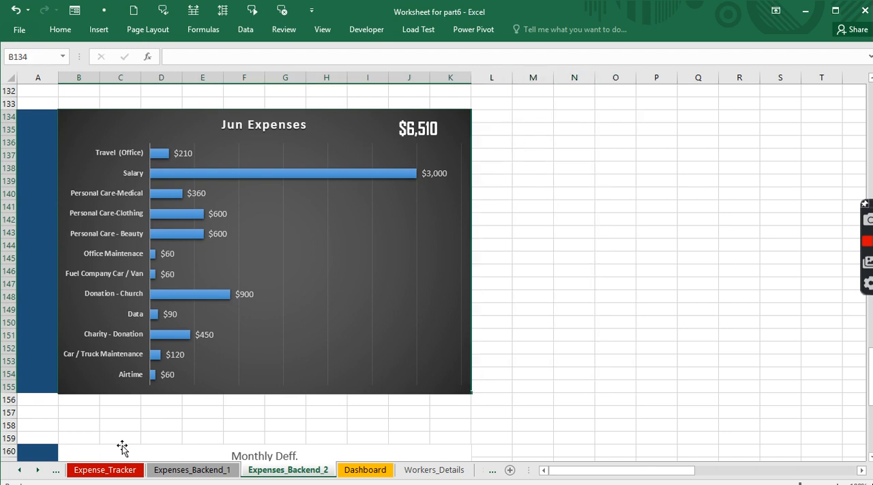
pyautogui.click(45, 57)
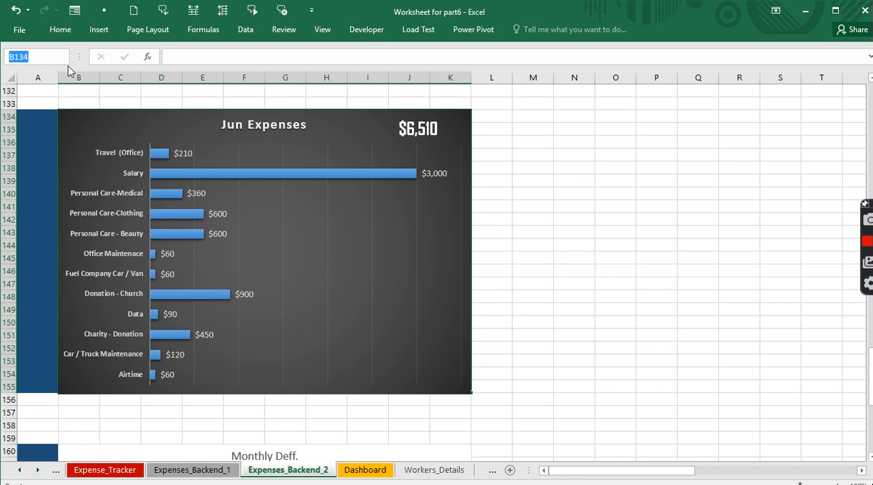
pyautogui.write('JunE')
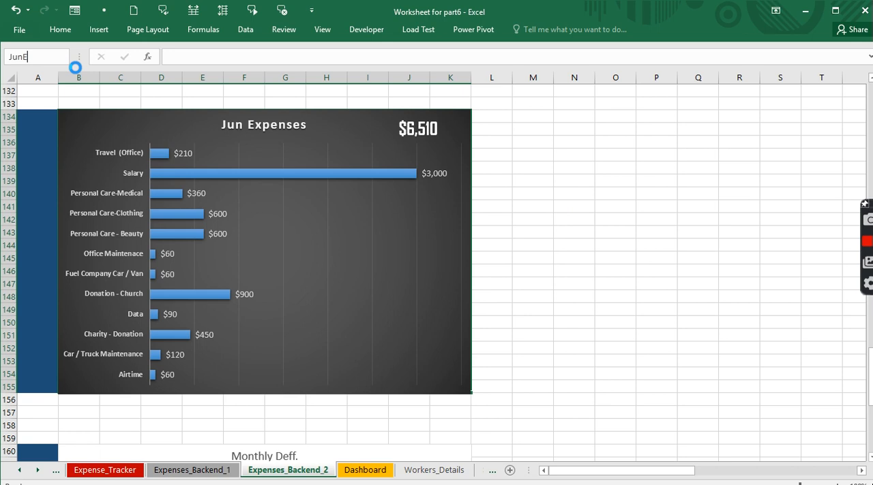
pyautogui.keyDown('shift'); pyautogui.click(112, 434); pyautogui.keyUp('shift')
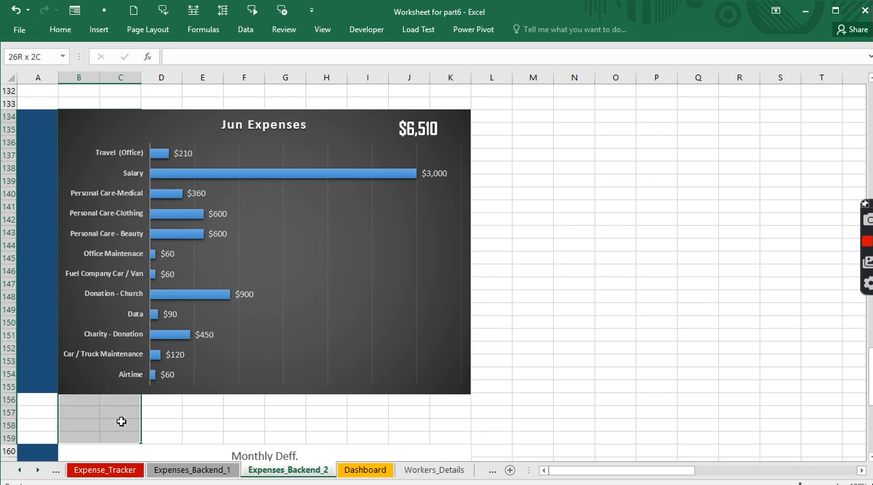
# - Name the cell range B160:K181 behind the Monthly Deff. chart AllmonthE
pyautogui.hotkey('shift', 'Down')
pyautogui.hotkey('shift', 'Down')
pyautogui.hotkey('shift', 'Down')
pyautogui.hotkey('shift', 'Down')
pyautogui.press('Down')
pyautogui.press('Down')
pyautogui.press('Down')
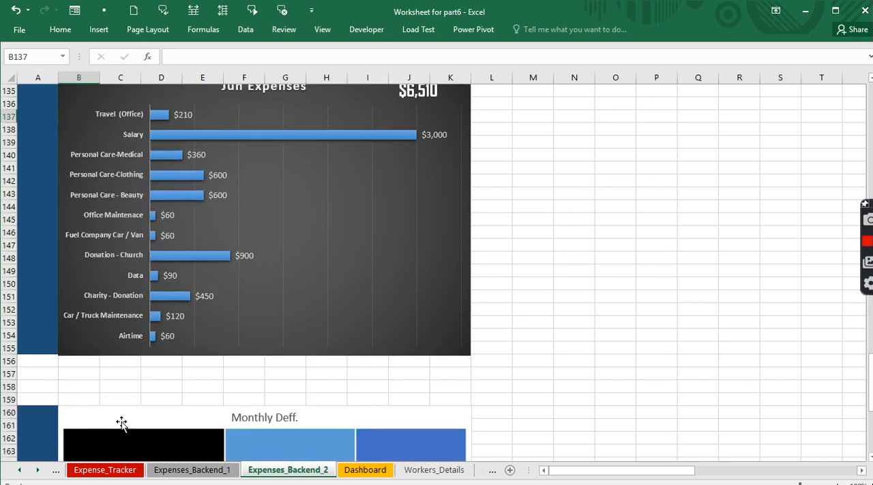
pyautogui.click(92, 401)
pyautogui.press('Down')
pyautogui.hotkey('shift', 'Down')
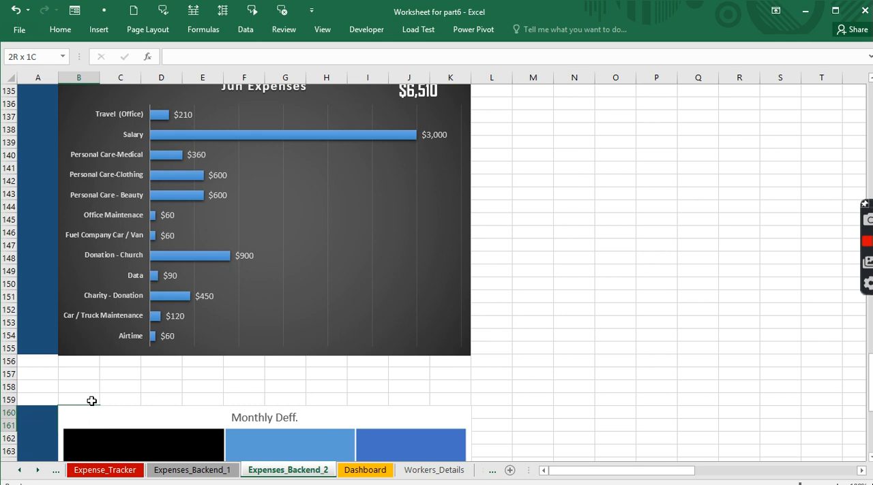
pyautogui.hotkey('shift', 'Down')
pyautogui.hotkey('shift', 'Down')
pyautogui.hotkey('shift', 'Down')
pyautogui.hotkey('shift', 'Down')
pyautogui.hotkey('shift', 'Down')
pyautogui.hotkey('shift', 'Down')
pyautogui.hotkey('shift', 'Down')
pyautogui.hotkey('shift', 'Down')
pyautogui.hotkey('shift', 'Down')
pyautogui.hotkey('shift', 'Down')
pyautogui.hotkey('shift', 'Down')
pyautogui.hotkey('shift', 'Down')
pyautogui.hotkey('shift', 'Down')
pyautogui.hotkey('shift', 'Down')
pyautogui.hotkey('shift', 'Down')
pyautogui.hotkey('shift', 'Down')
pyautogui.hotkey('shift', 'Down')
pyautogui.hotkey('shift', 'Down')
pyautogui.hotkey('shift', 'Down')
pyautogui.hotkey('shift', 'Down')
pyautogui.hotkey('shift', 'Up')
pyautogui.hotkey('shift', 'Up')
pyautogui.hotkey('shift', 'Up')
pyautogui.hotkey('shift', 'Up')
pyautogui.hotkey('shift', 'Up')
pyautogui.hotkey('shift', 'Right')
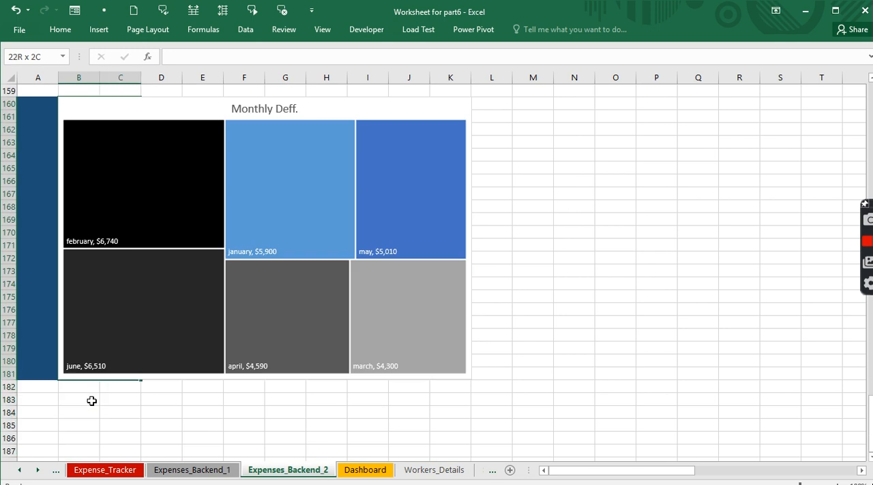
pyautogui.hotkey('shift', 'Right')
pyautogui.hotkey('shift', 'Right')
pyautogui.hotkey('shift', 'Right')
pyautogui.hotkey('shift', 'Right')
pyautogui.hotkey('shift', 'Right')
pyautogui.hotkey('shift', 'Right')
pyautogui.hotkey('shift', 'Right')
pyautogui.hotkey('shift', 'Right')
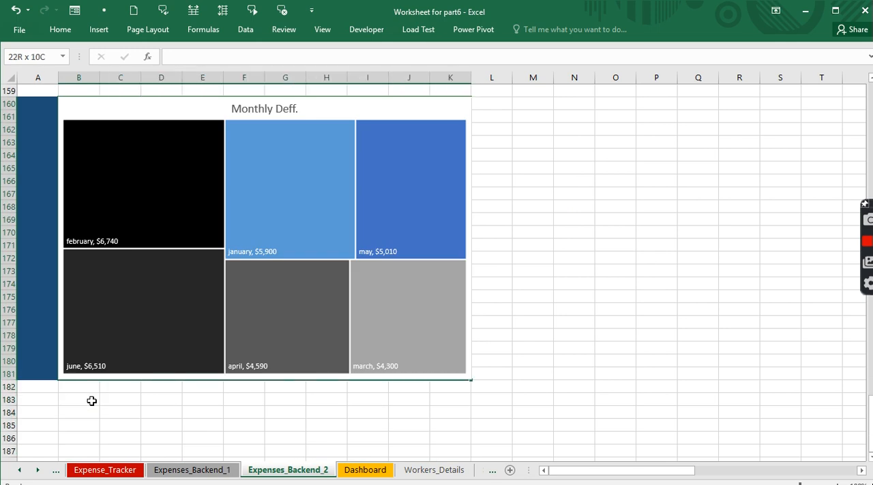
pyautogui.click(20, 56)
pyautogui.write('Akh===')
pyautogui.press('BackSpace')
pyautogui.press('BackSpace')
pyautogui.press('BackSpace')
pyautogui.press('BackSpace')
pyautogui.press('BackSpace')
pyautogui.write('llMonthE')
pyautogui.click(21, 55)
pyautogui.press('Return')
# - Copy the list of month expenses and their range names, L18:M23, from Sheet2
pyautogui.moveTo(867, 422); pyautogui.dragTo(867, 102)
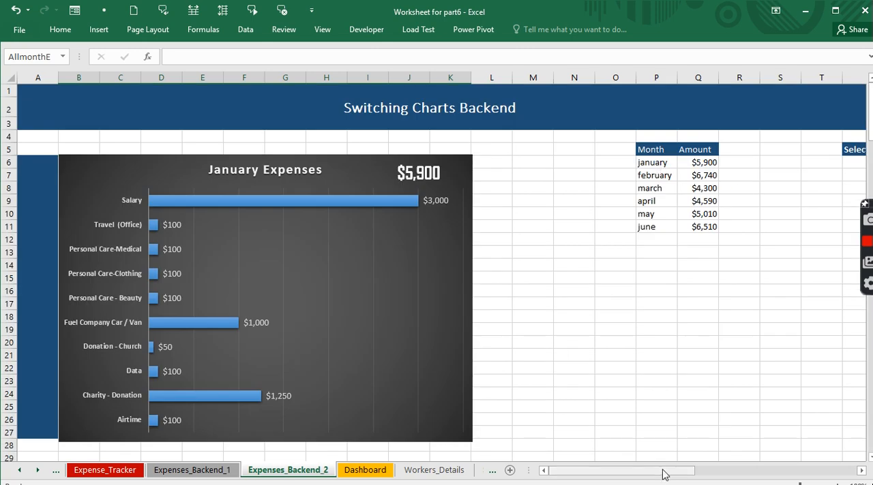
pyautogui.moveTo(663, 475); pyautogui.dragTo(725, 465)
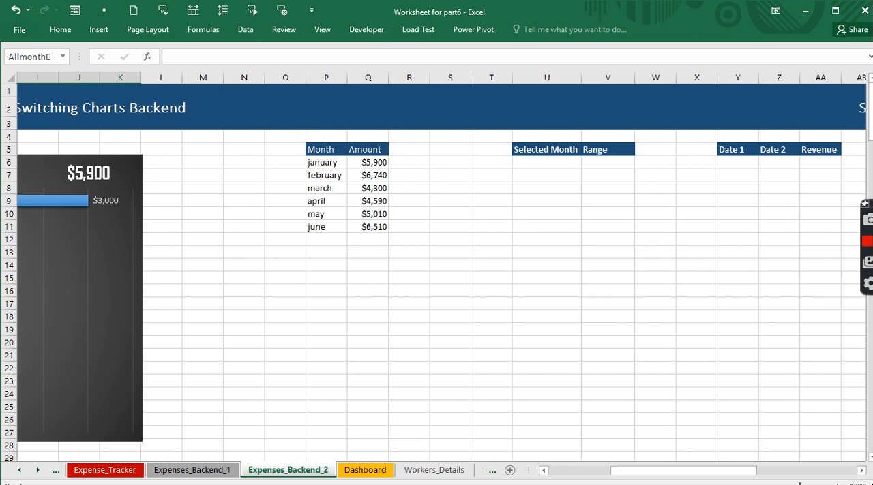
pyautogui.rightClick(21, 470)
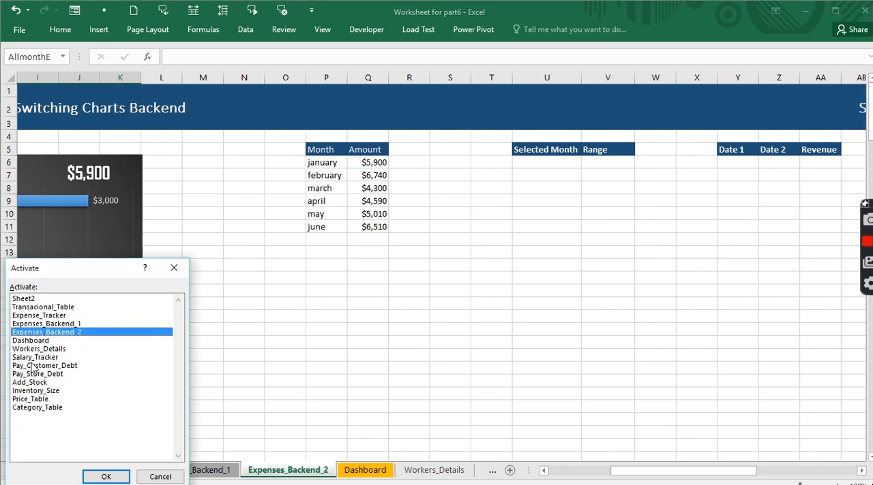
pyautogui.click(24, 300)
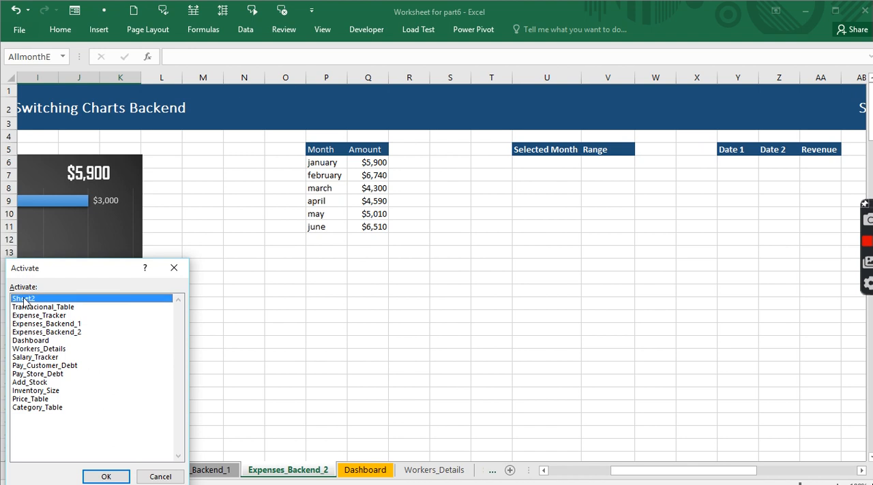
pyautogui.doubleClick(25, 300)
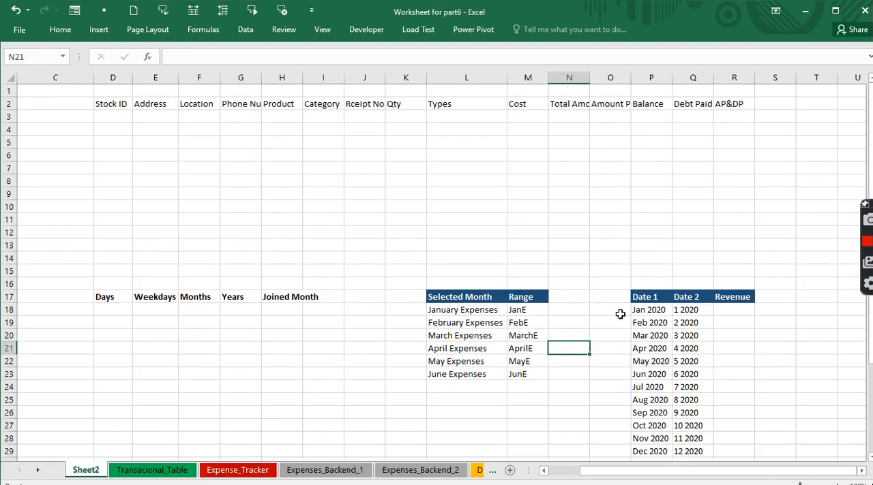
pyautogui.click(451, 309)
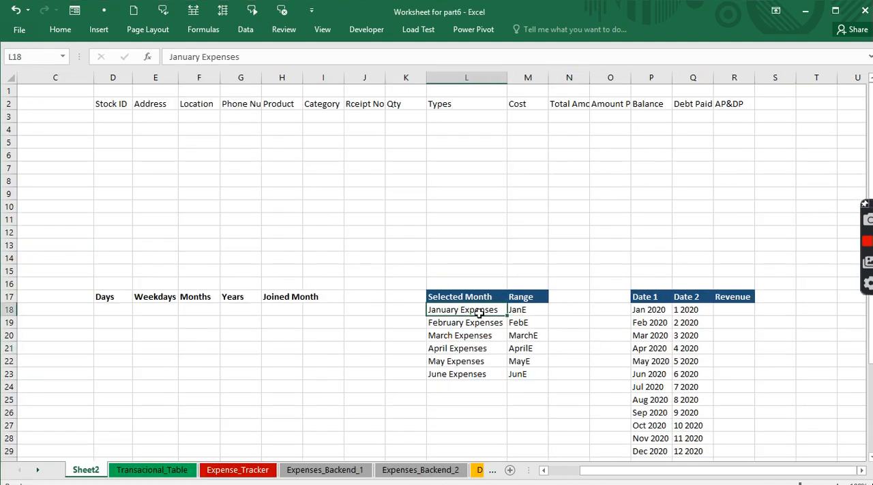
pyautogui.moveTo(479, 312); pyautogui.dragTo(514, 370)
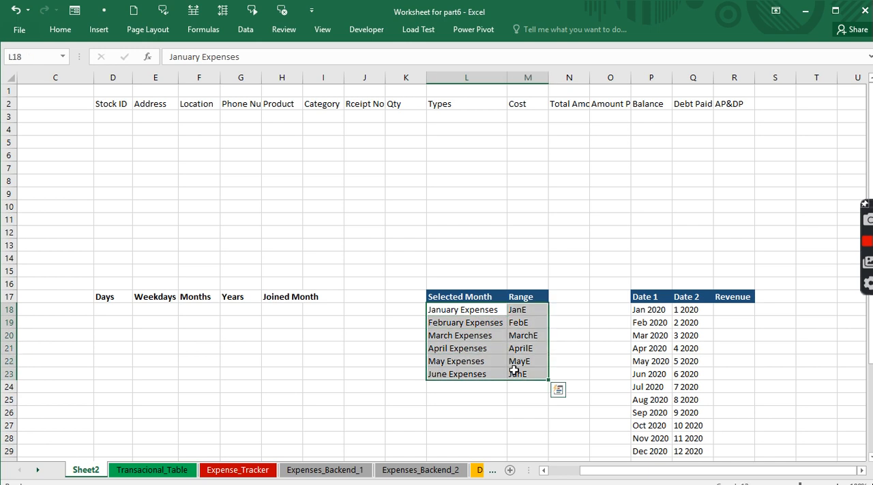
pyautogui.hotkey('ctrl', 'c')
# - Paste the copied list at U6 under Selected Month and Range on Expenses_Backend_2, and autofit column U
pyautogui.rightClick(20, 475)
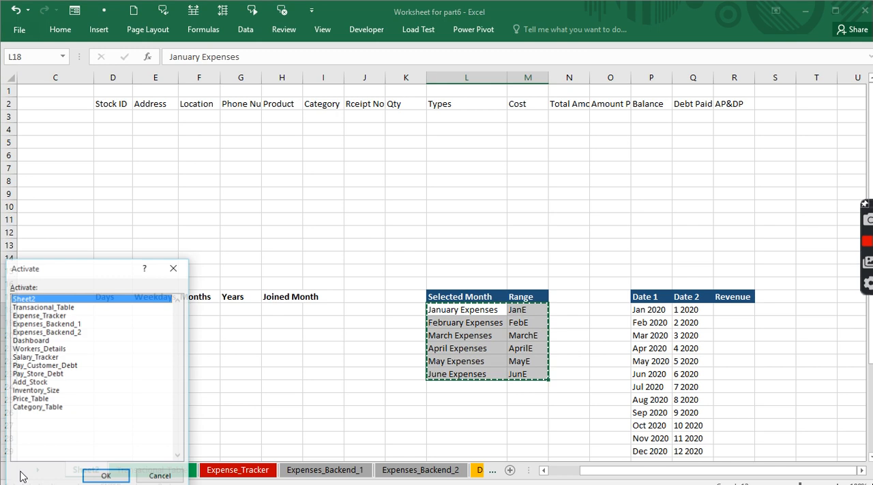
pyautogui.click(41, 332)
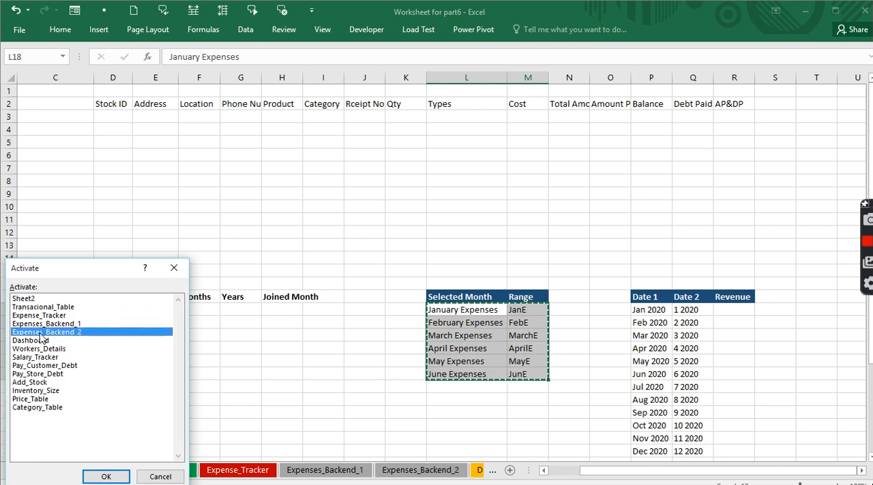
pyautogui.doubleClick(41, 333)
pyautogui.click(531, 165)
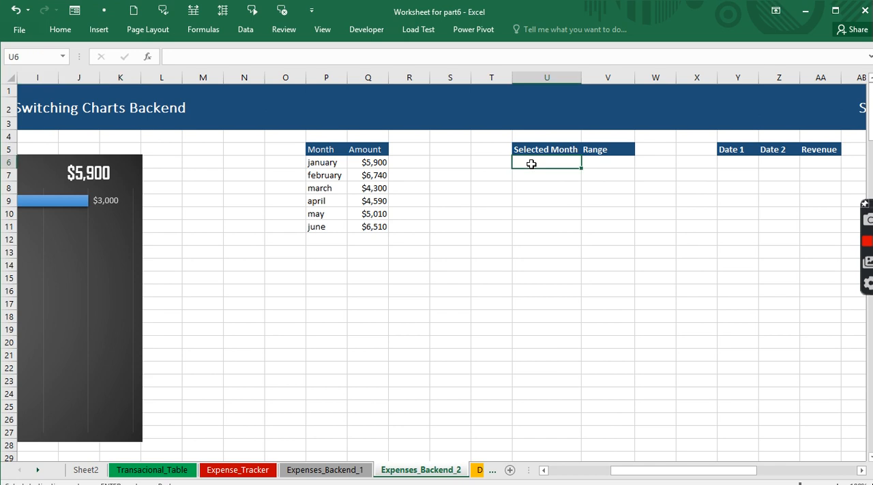
pyautogui.hotkey('ctrl', 'v')
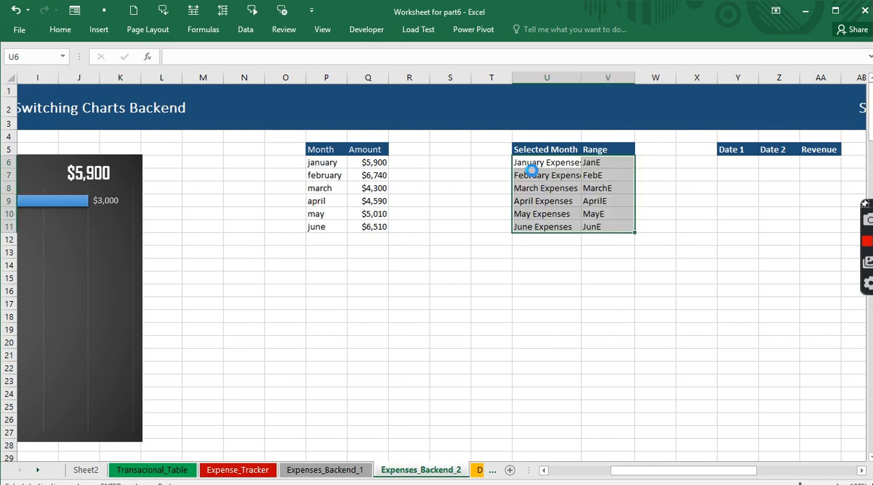
pyautogui.doubleClick(582, 78)
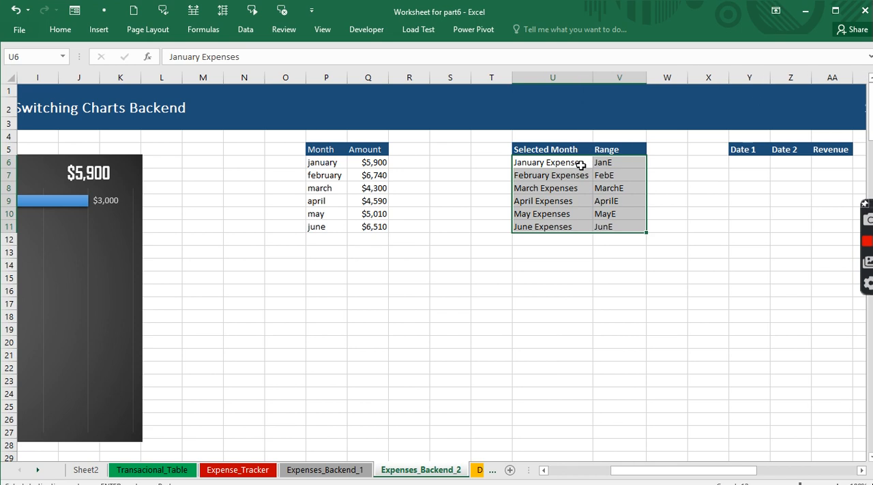
# - Add a row below June Expenses with All Month Expenses in U12 and the range name AllmonthE in V12
pyautogui.click(544, 241)
pyautogui.write('Al')
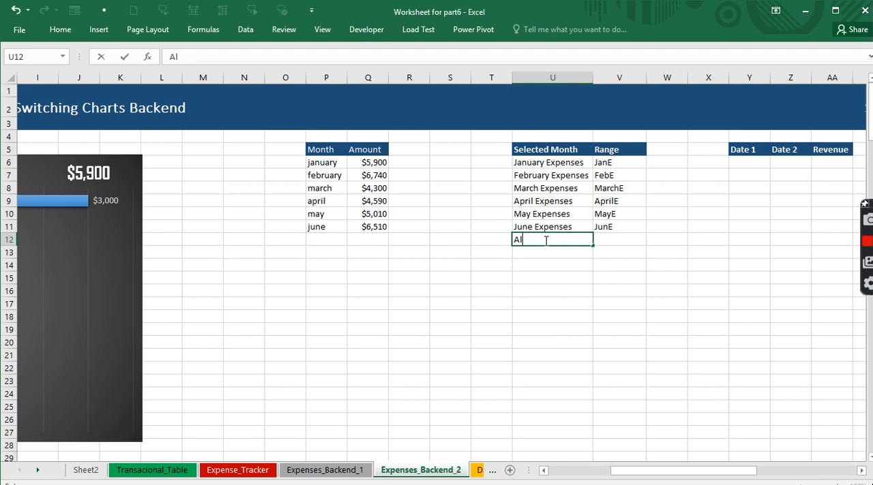
pyautogui.write('l Month Expens')
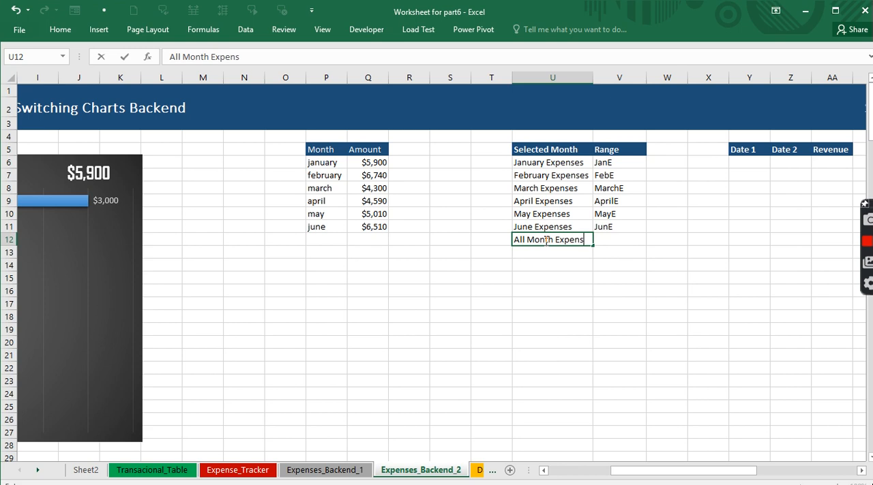
pyautogui.write('es')
pyautogui.click(619, 303)
pyautogui.click(622, 242)
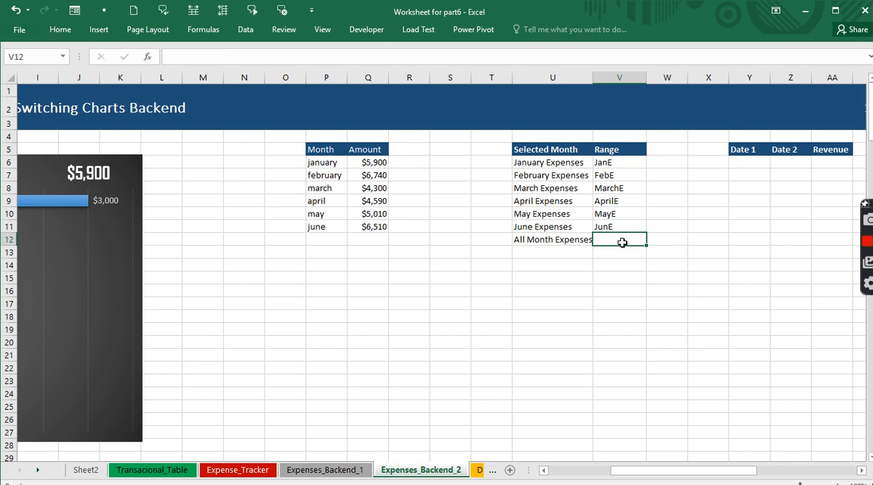
pyautogui.write('All')
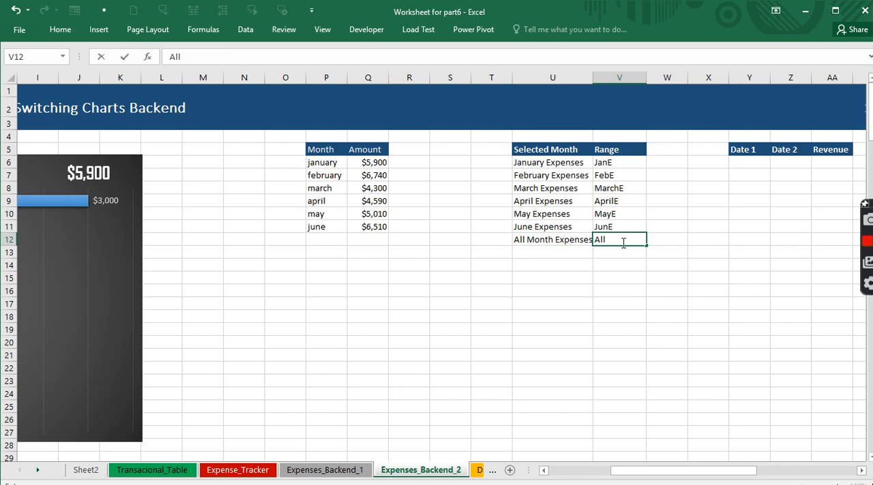
pyautogui.write('monthE')
pyautogui.press('Return')
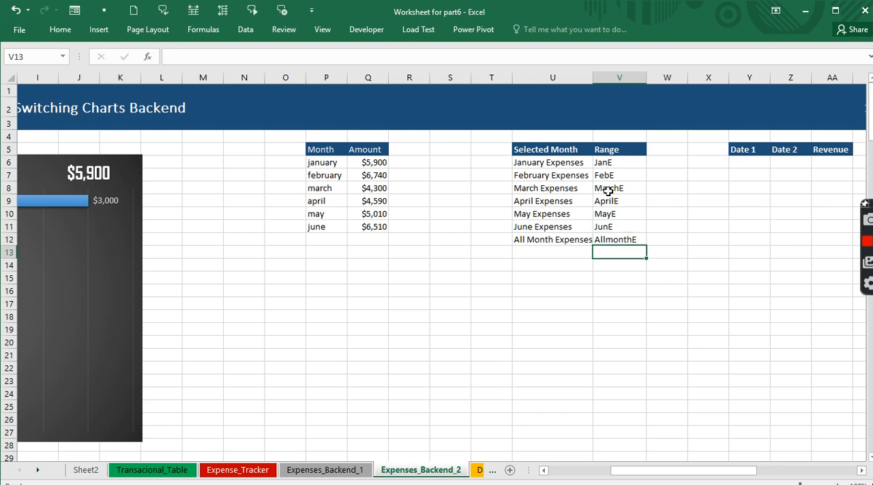
# - Preview chart switching in the Expenses Tracker workbook by choosing August Expenses in C3 of 2020_Dashboard, and return to Worksheet for part6
pyautogui.moveTo(611, 162); pyautogui.dragTo(610, 240)
pyautogui.moveTo(528, 163); pyautogui.dragTo(534, 239)
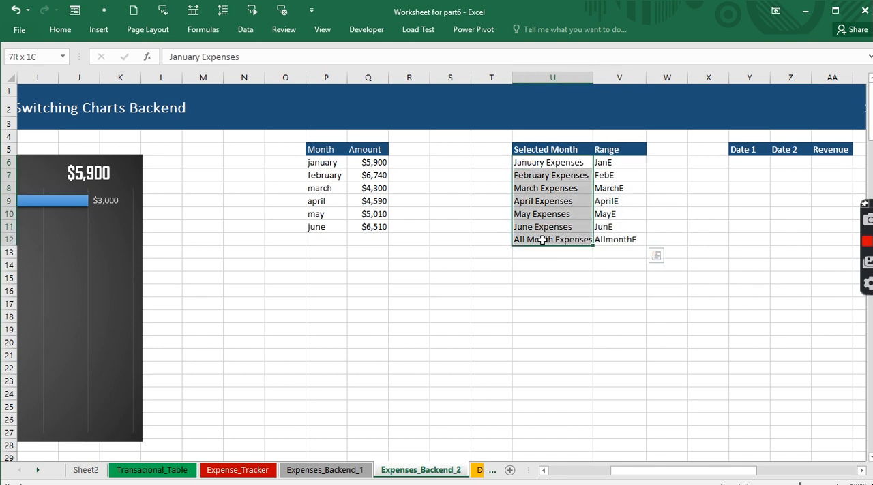
pyautogui.click(319, 30)
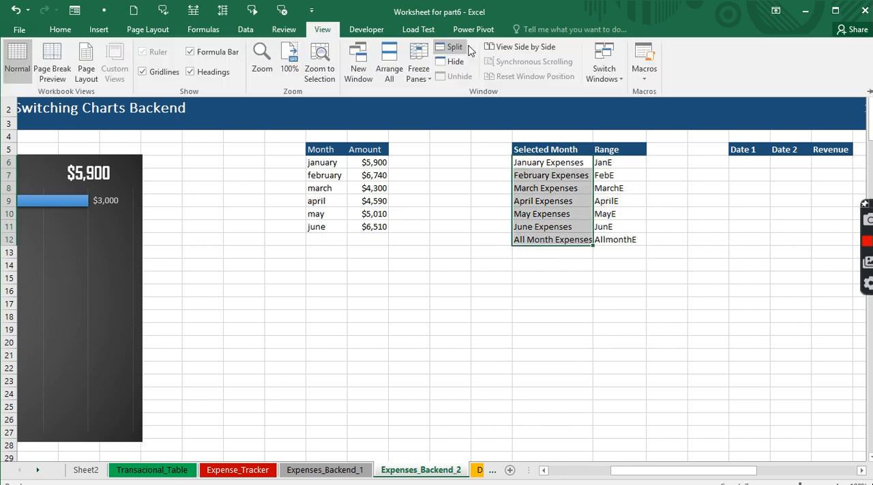
pyautogui.click(595, 78)
pyautogui.click(606, 94)
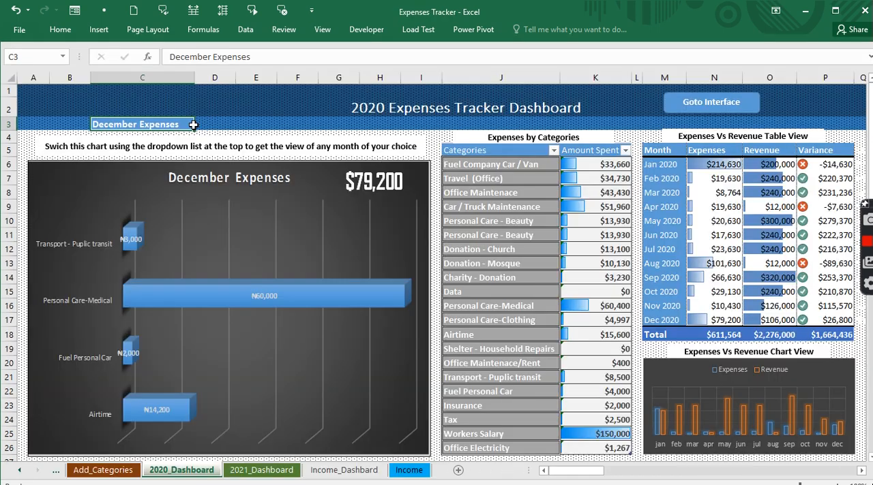
pyautogui.click(199, 124)
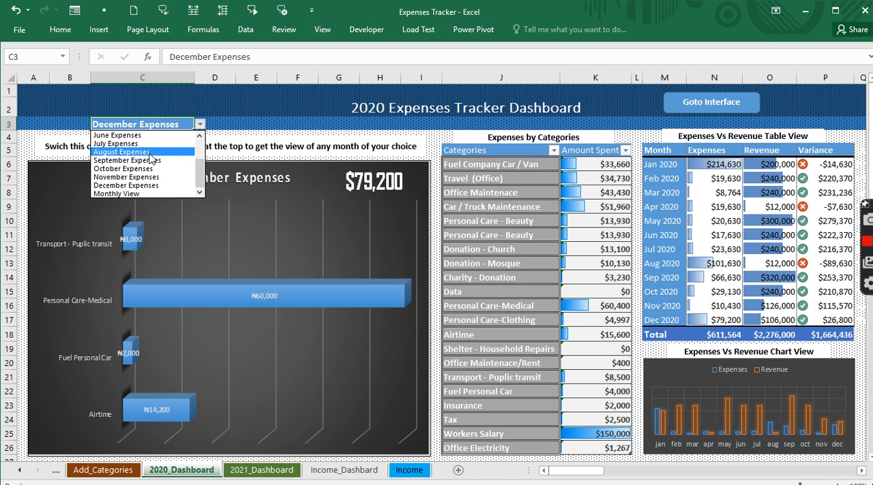
pyautogui.click(151, 152)
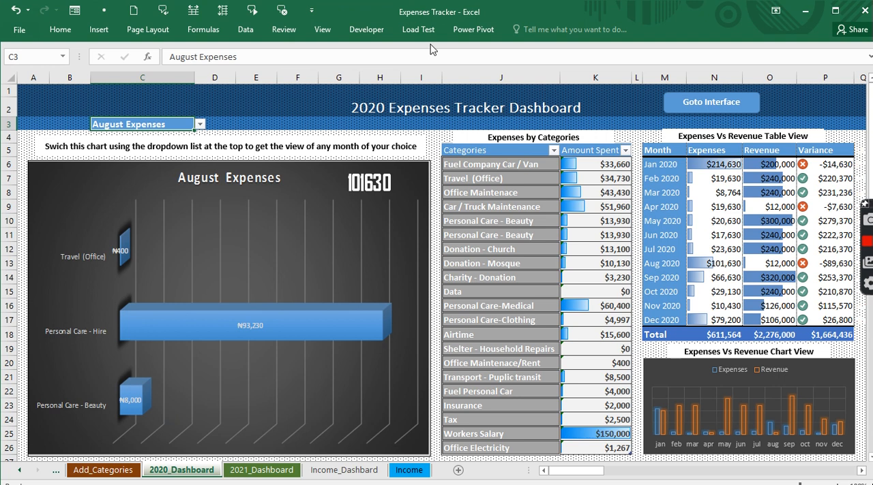
pyautogui.click(323, 30)
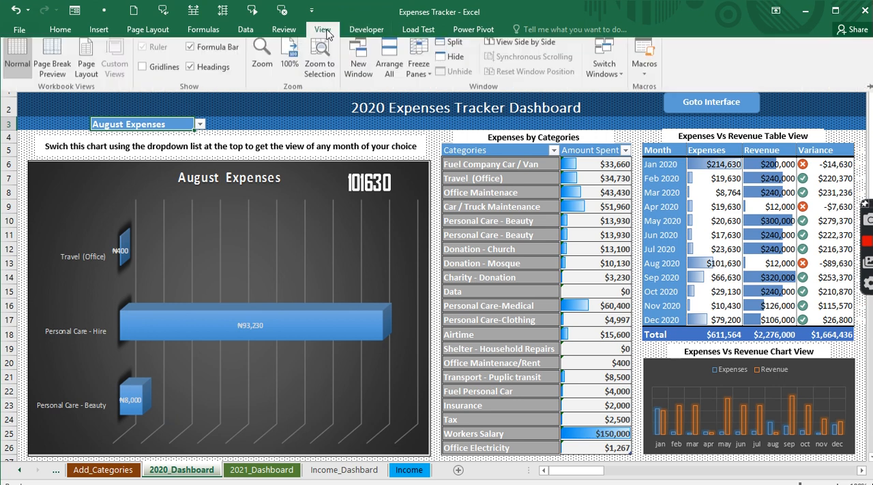
pyautogui.click(604, 69)
pyautogui.click(616, 109)
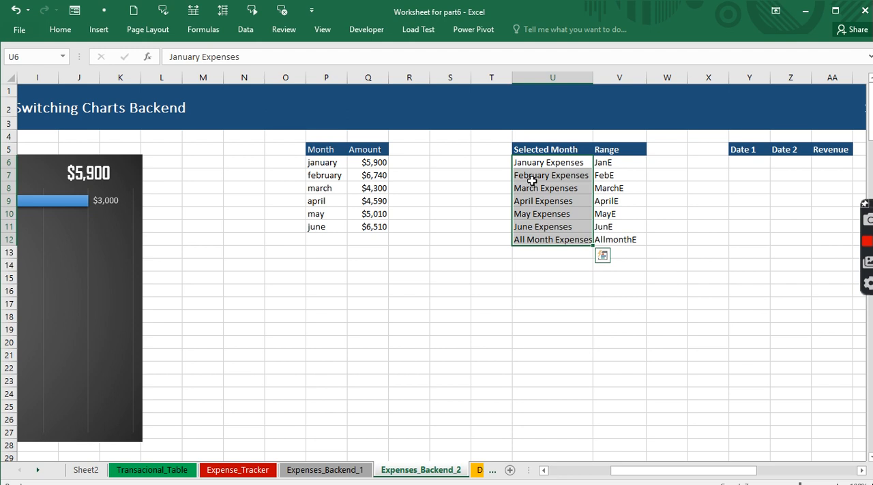
pyautogui.click(551, 199)
pyautogui.moveTo(537, 167); pyautogui.dragTo(588, 238)
pyautogui.click(454, 238)
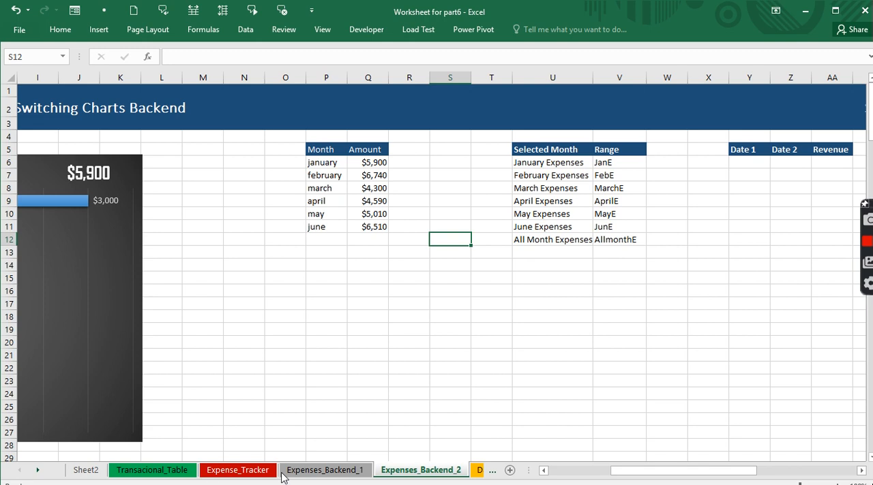
pyautogui.rightClick(39, 473)
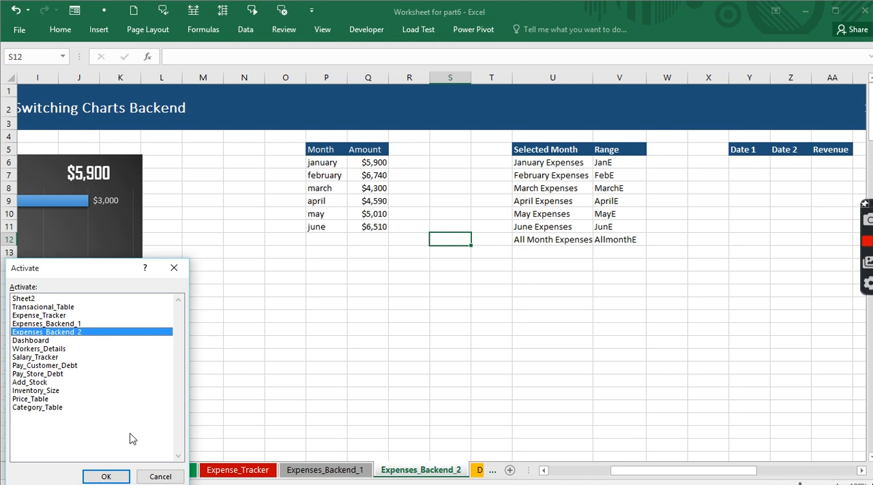
pyautogui.click(157, 478)
pyautogui.click(214, 328)
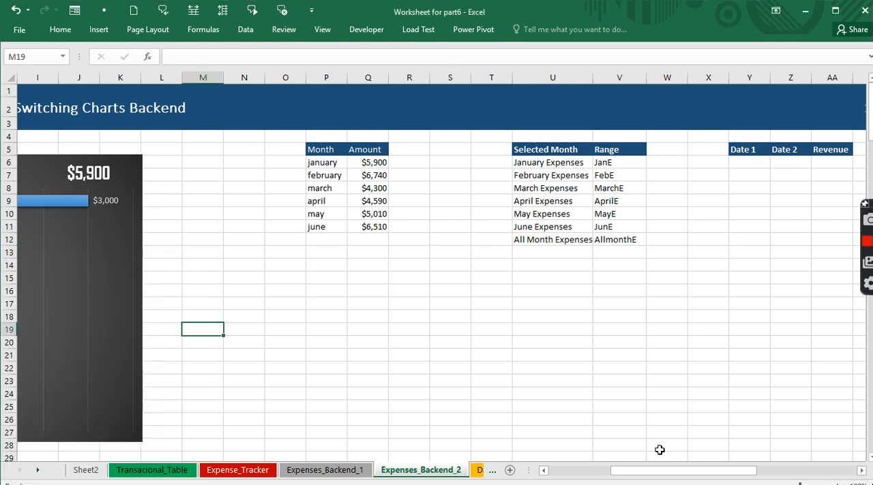
# - Copy the cell range B6:K27 behind the January Expenses chart on Expenses_Backend_2
pyautogui.moveTo(668, 472); pyautogui.dragTo(564, 477)
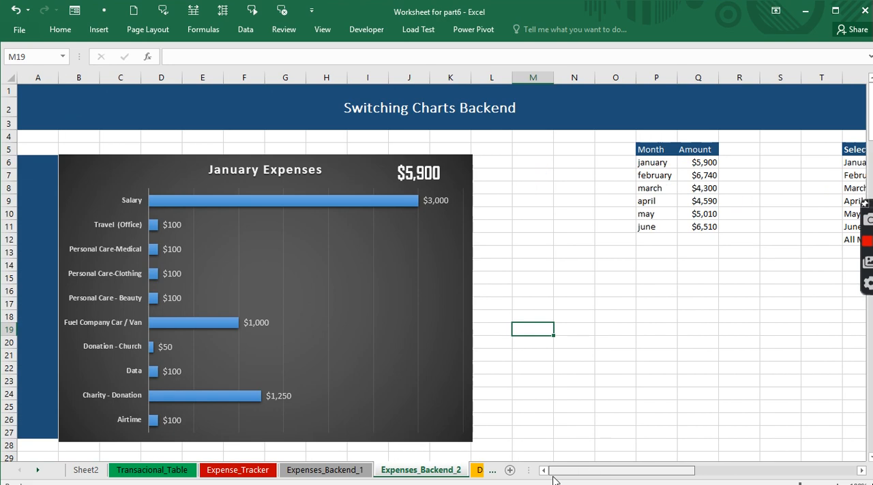
pyautogui.click(65, 151)
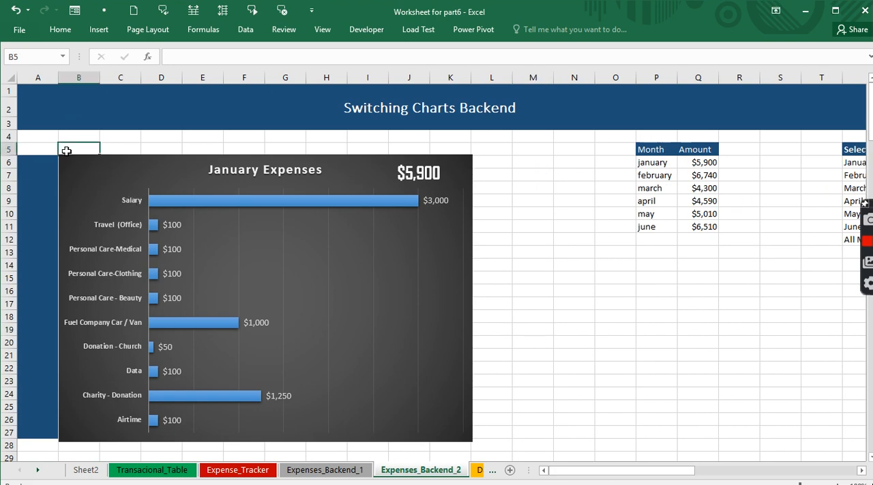
pyautogui.press('Down')
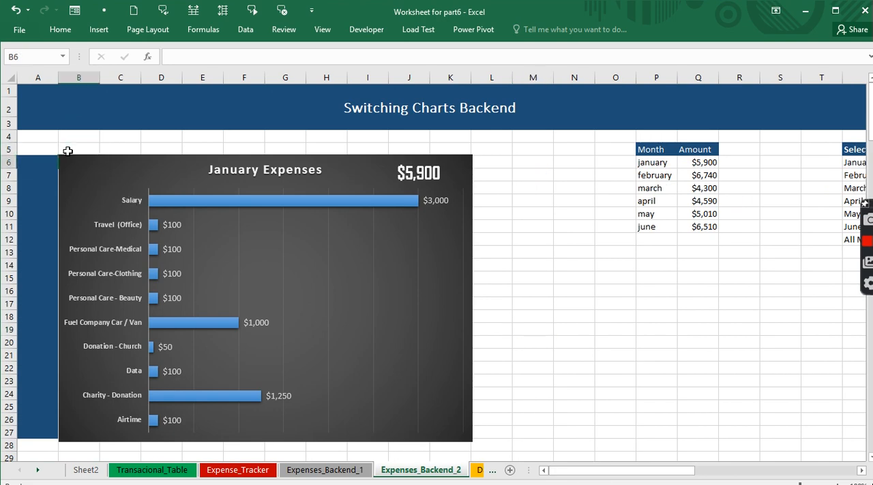
pyautogui.hotkey('shift', 'Down')
pyautogui.hotkey('shift', 'Down')
pyautogui.hotkey('shift', 'Down')
pyautogui.hotkey('shift', 'Down')
pyautogui.hotkey('shift', 'Down')
pyautogui.hotkey('shift', 'Down')
pyautogui.hotkey('shift', 'Down')
pyautogui.hotkey('shift', 'Down')
pyautogui.hotkey('shift', 'Down')
pyautogui.hotkey('shift', 'Down')
pyautogui.hotkey('shift', 'Down')
pyautogui.hotkey('shift', 'Down')
pyautogui.hotkey('shift', 'Down')
pyautogui.hotkey('shift', 'Down')
pyautogui.hotkey('shift', 'Down')
pyautogui.hotkey('shift', 'Down')
pyautogui.hotkey('shift', 'Down')
pyautogui.hotkey('shift', 'Down')
pyautogui.hotkey('shift', 'Down')
pyautogui.hotkey('shift', 'Down')
pyautogui.hotkey('shift', 'Down')
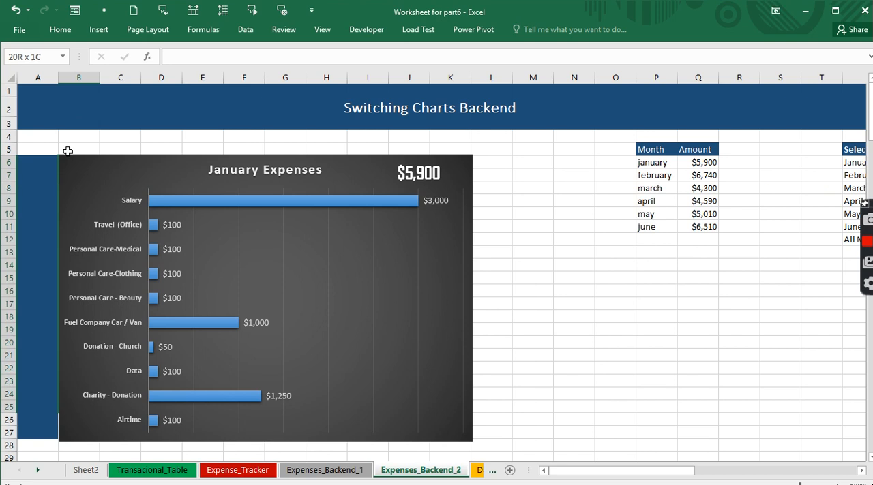
pyautogui.hotkey('shift', 'Right')
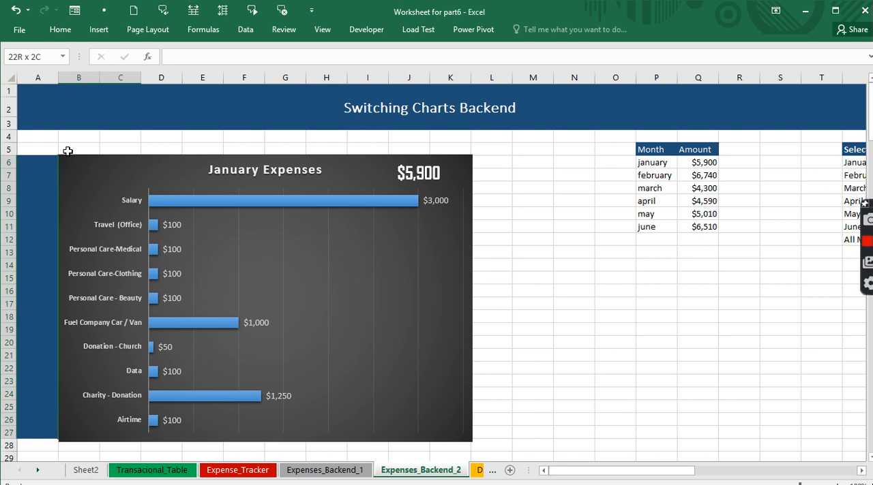
pyautogui.hotkey('shift', 'Right')
pyautogui.hotkey('shift', 'Right')
pyautogui.hotkey('shift', 'Right')
pyautogui.hotkey('shift', 'Right')
pyautogui.hotkey('shift', 'Right')
pyautogui.hotkey('shift', 'Right')
pyautogui.hotkey('shift', 'Right')
pyautogui.hotkey('shift', 'Right')
pyautogui.hotkey('shift', 'Right')
pyautogui.hotkey('shift', 'Left')
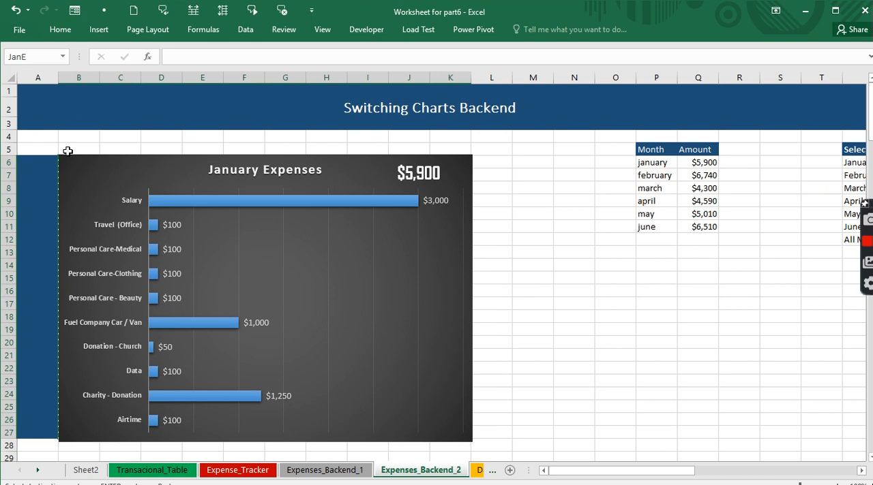
pyautogui.hotkey('ctrl', 'c')
pyautogui.click(60, 30)
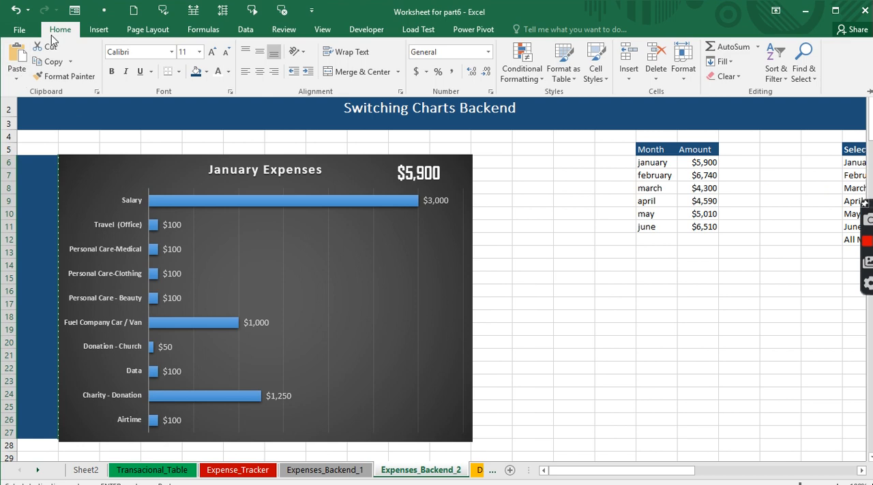
pyautogui.click(19, 79)
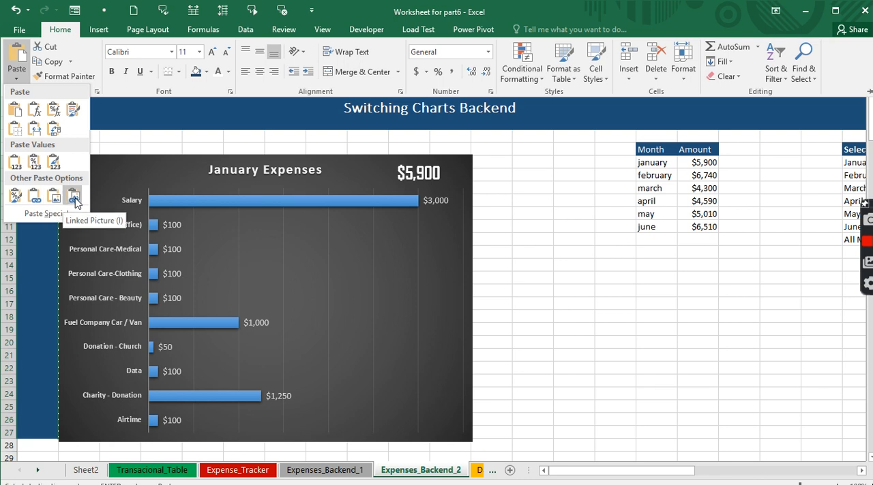
pyautogui.click(27, 215)
pyautogui.moveTo(109, 282); pyautogui.dragTo(132, 121)
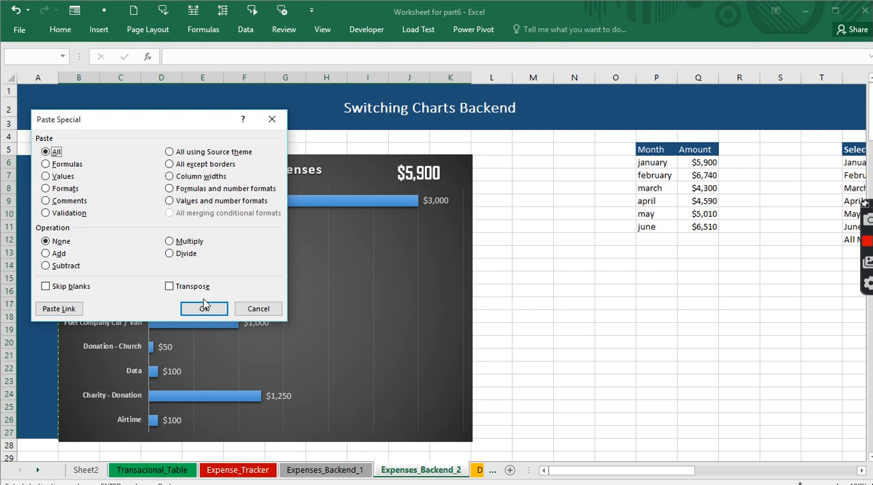
pyautogui.click(242, 310)
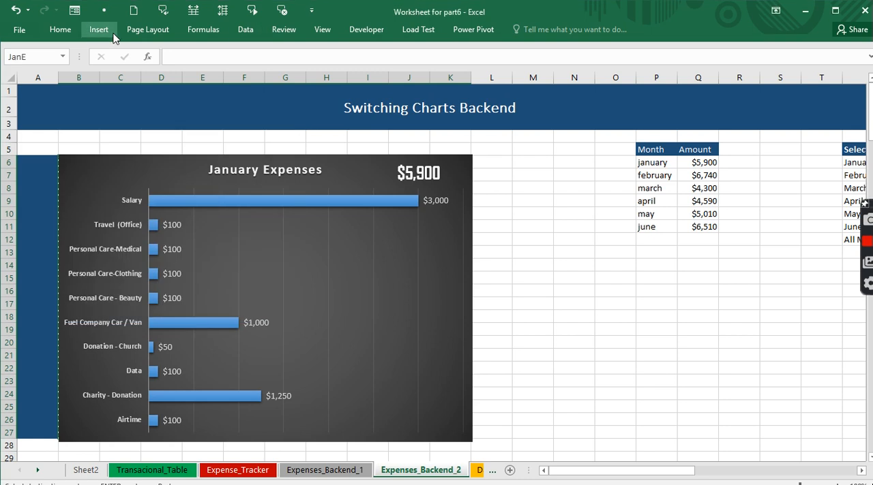
# - Capture the JanE range with the Camera tool and place the linked picture on the Dashboard sheet, starting in column A at row 6
pyautogui.click(249, 34)
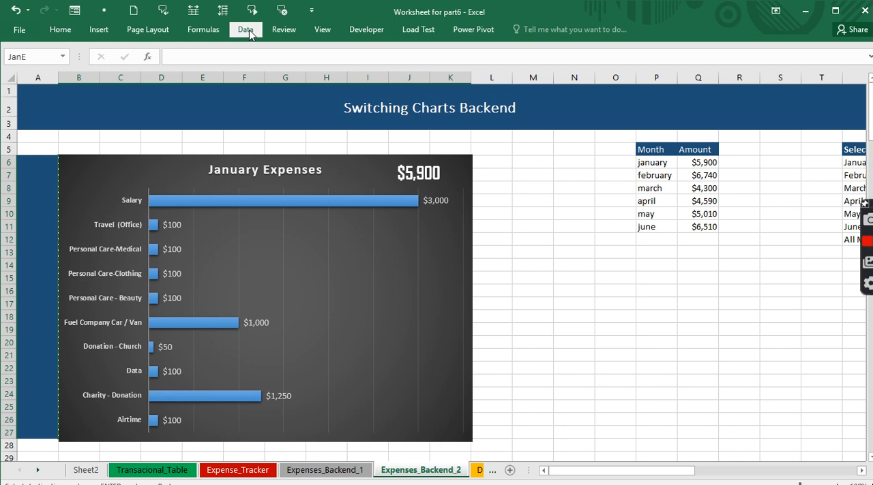
pyautogui.click(363, 28)
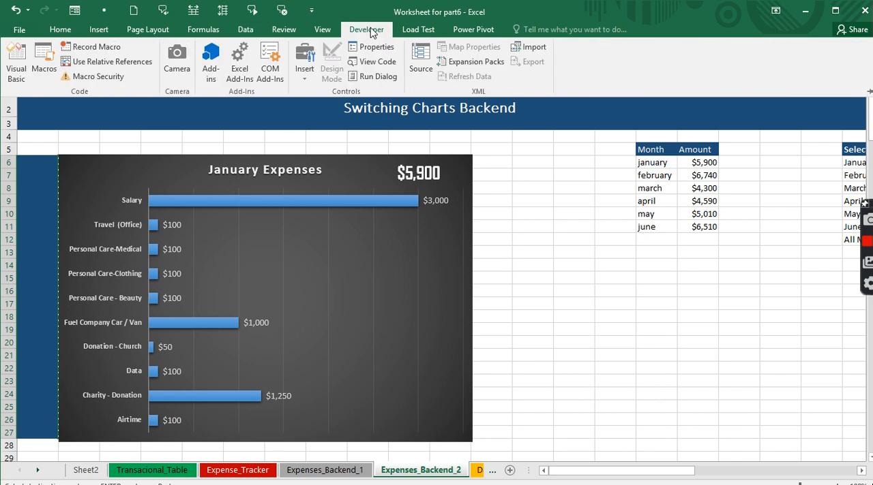
pyautogui.click(172, 60)
pyautogui.rightClick(33, 471)
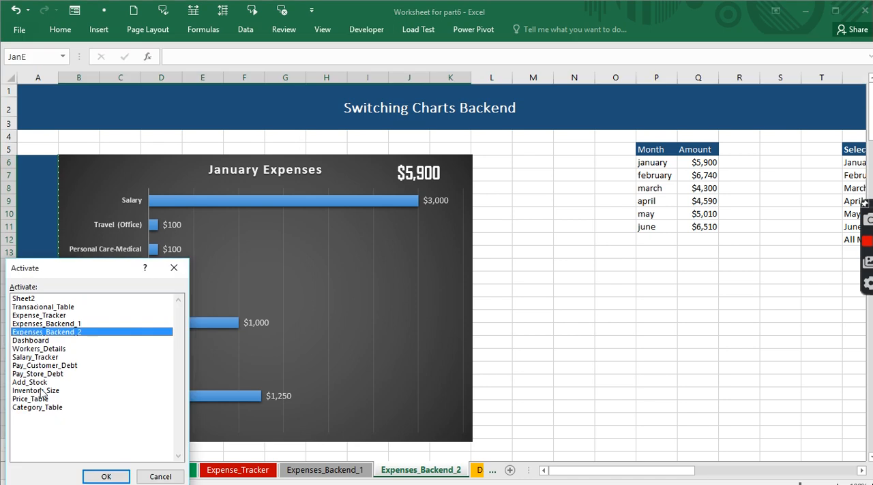
pyautogui.click(40, 341)
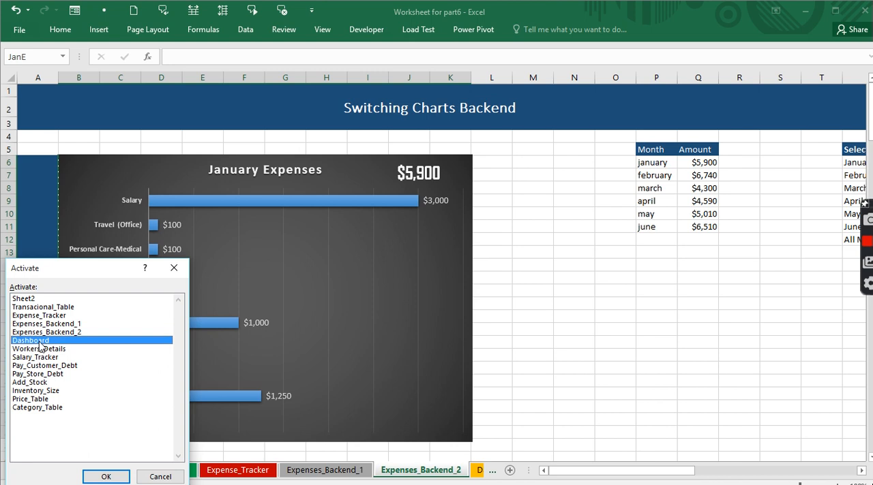
pyautogui.doubleClick(40, 341)
pyautogui.click(118, 166)
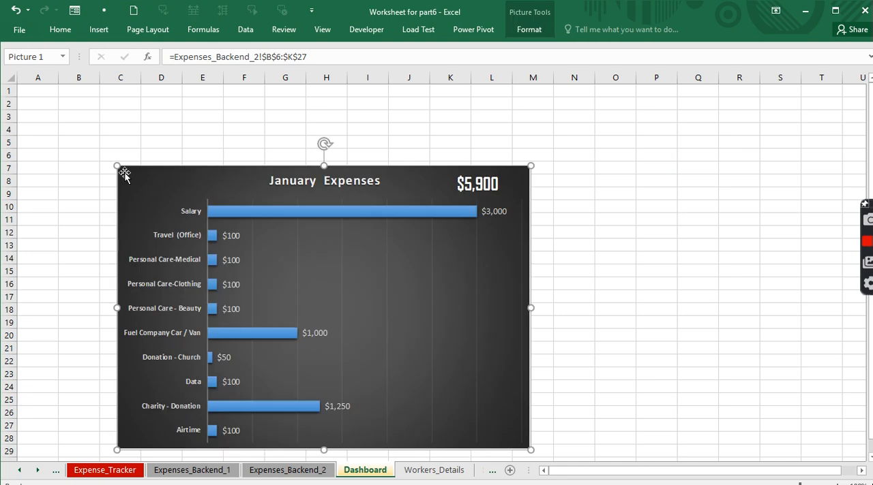
pyautogui.moveTo(138, 179); pyautogui.dragTo(64, 129)
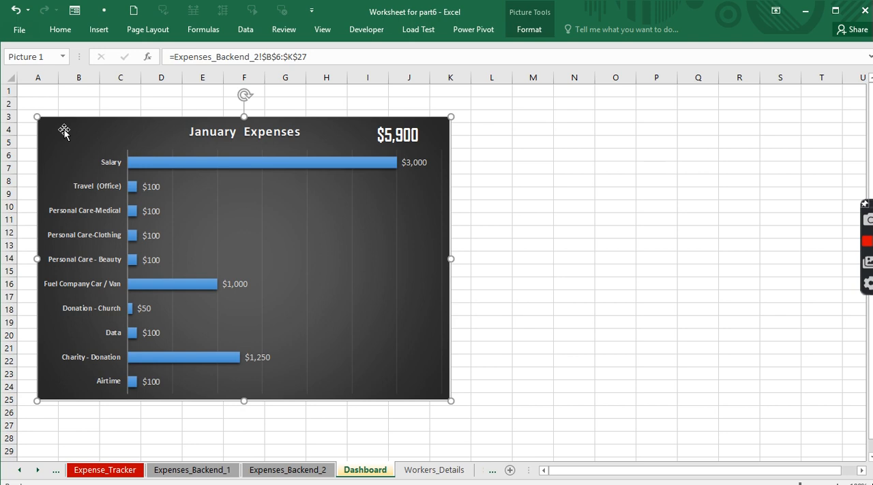
pyautogui.moveTo(84, 130); pyautogui.dragTo(87, 162)
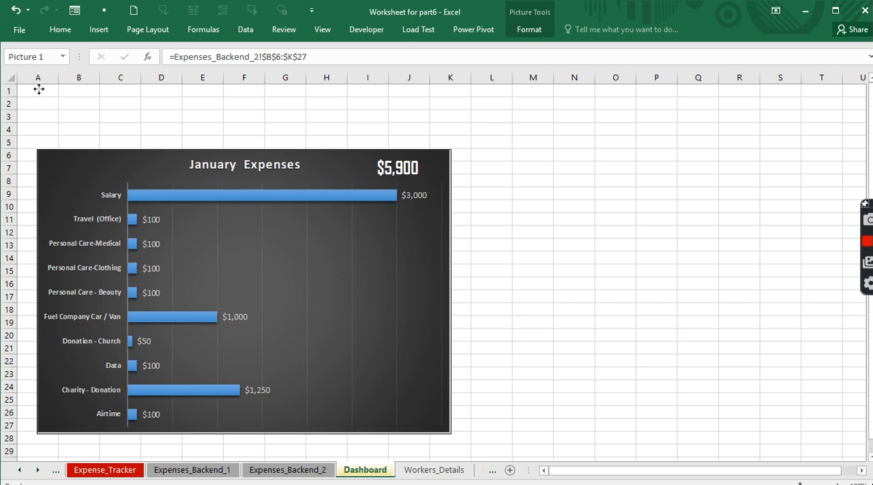
# - Fill the cells B1:T3 above the chart picture with dark blue as a header banner
pyautogui.moveTo(75, 92); pyautogui.dragTo(827, 119)
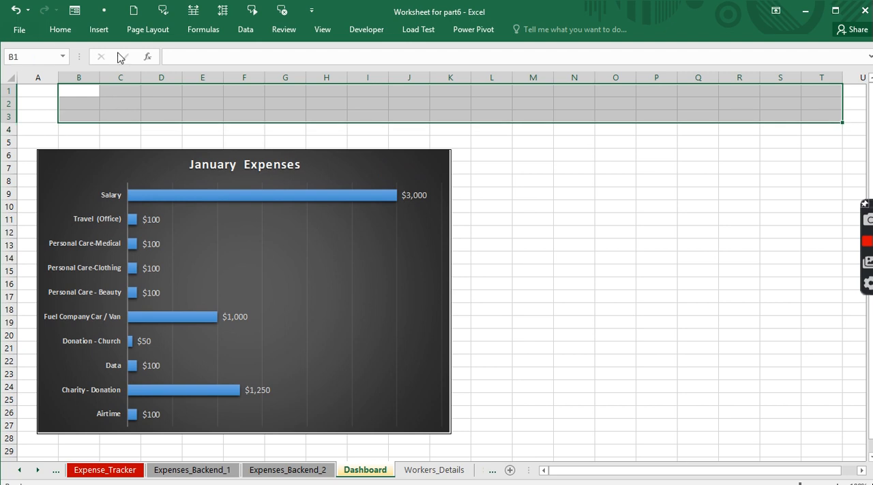
pyautogui.click(59, 30)
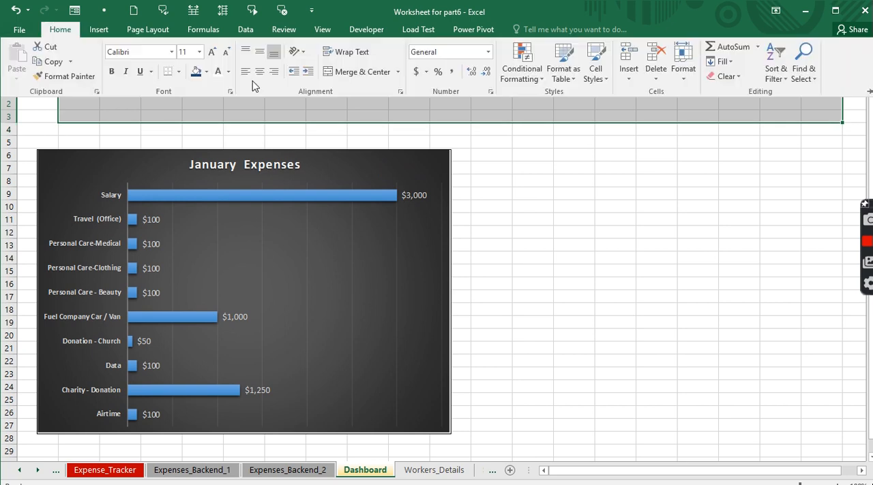
pyautogui.click(196, 71)
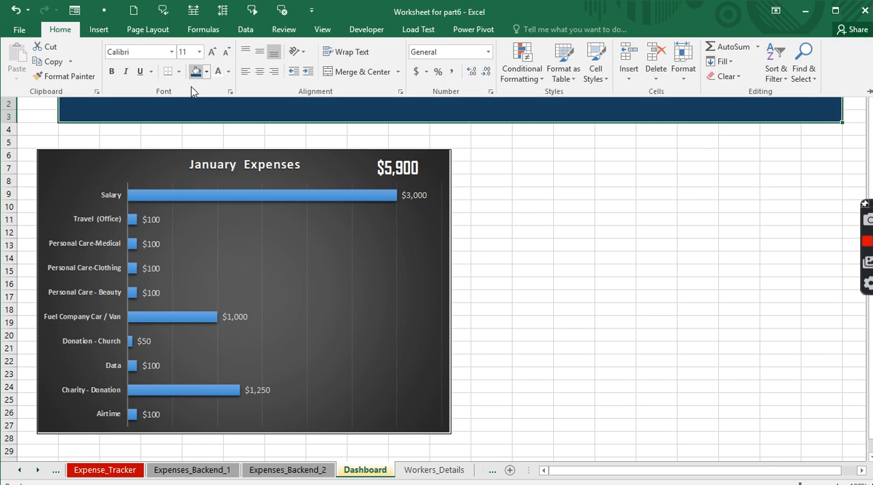
pyautogui.click(134, 131)
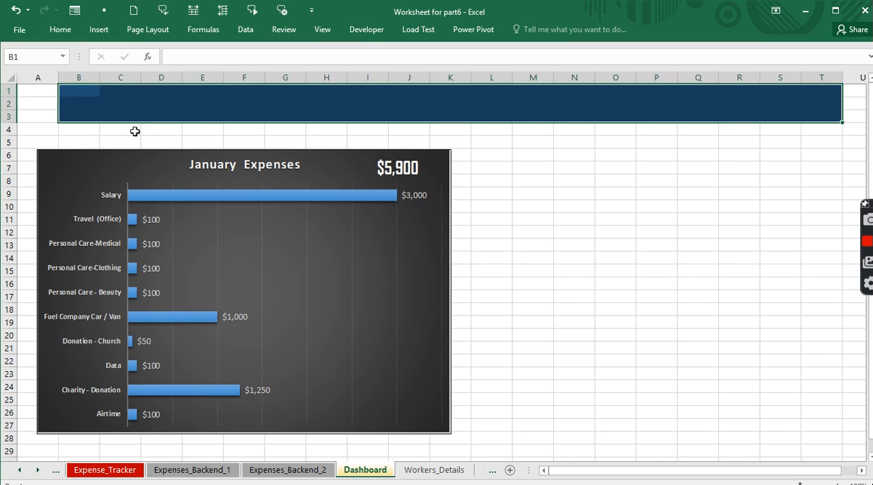
# - Fill cells B4:T4 directly beneath the dark blue banner with a lighter blue
pyautogui.click(80, 130)
pyautogui.moveTo(135, 128); pyautogui.dragTo(814, 129)
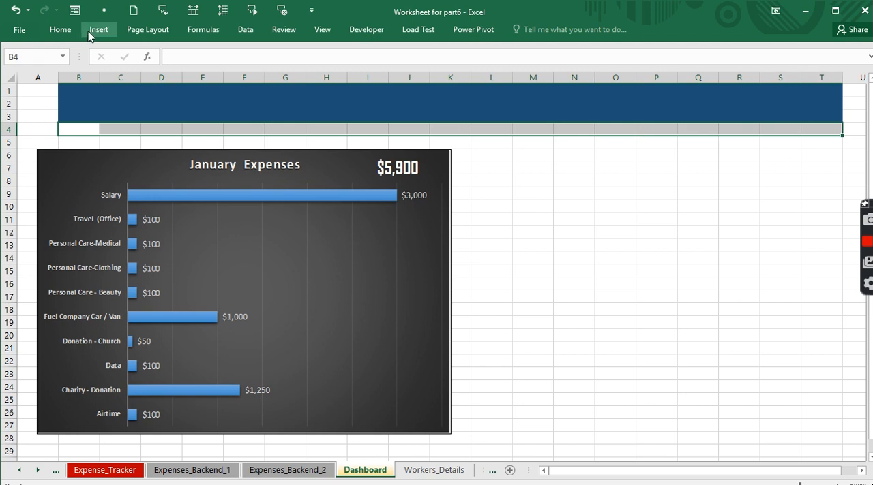
pyautogui.click(60, 30)
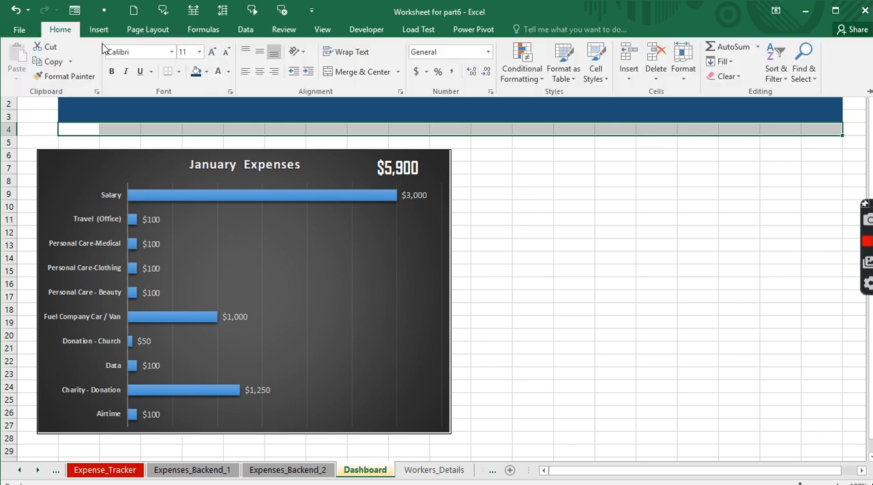
pyautogui.click(206, 71)
pyautogui.click(239, 135)
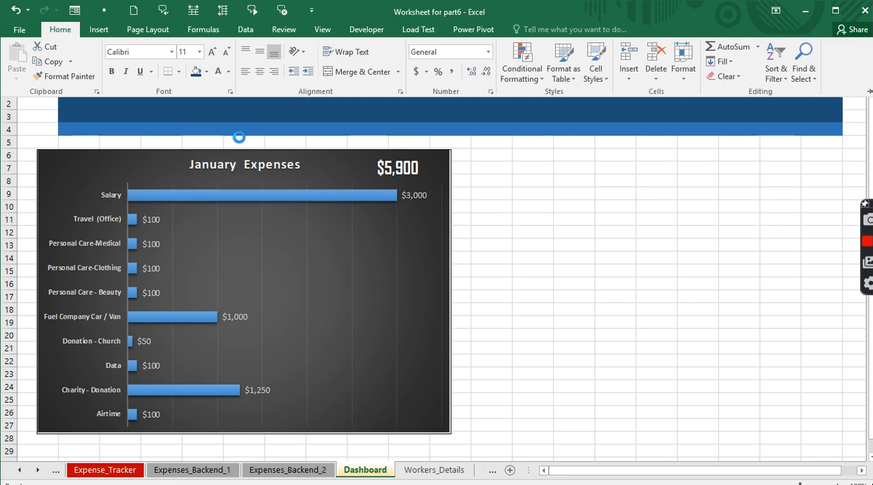
pyautogui.click(135, 132)
pyautogui.click(178, 129)
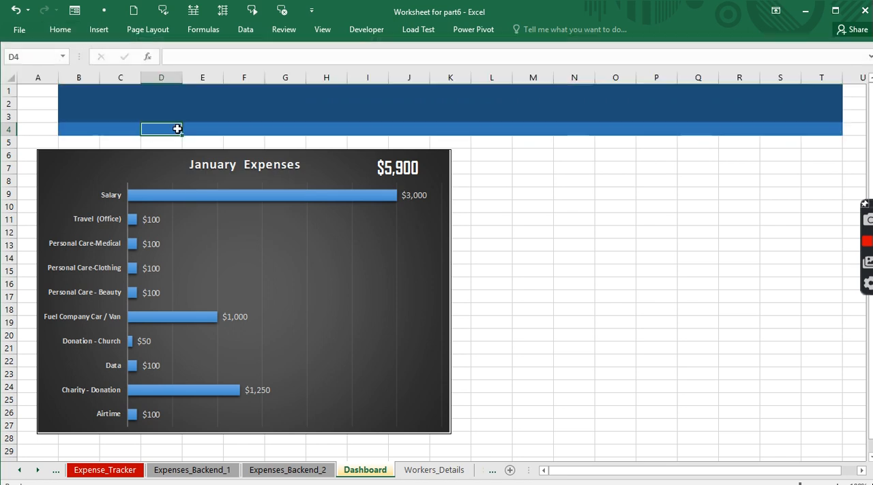
# - Widen column E to about three standard column widths to make room for a month selector
pyautogui.moveTo(191, 129); pyautogui.dragTo(277, 127)
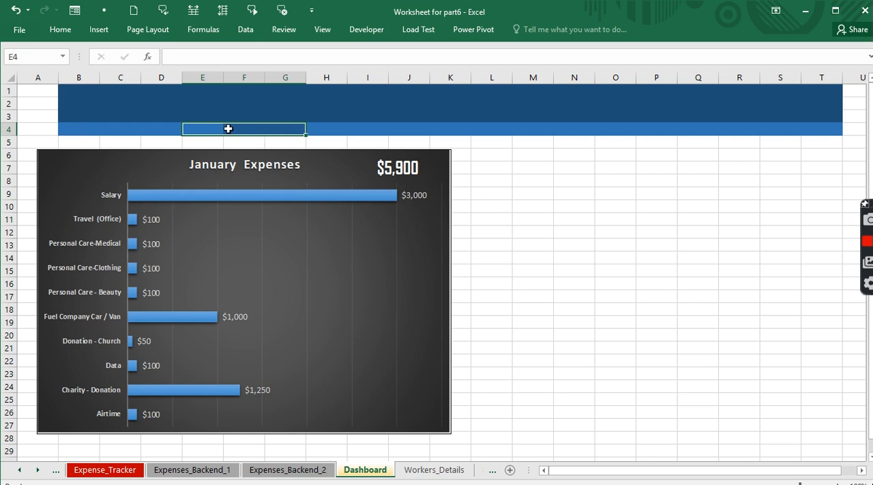
pyautogui.click(199, 77)
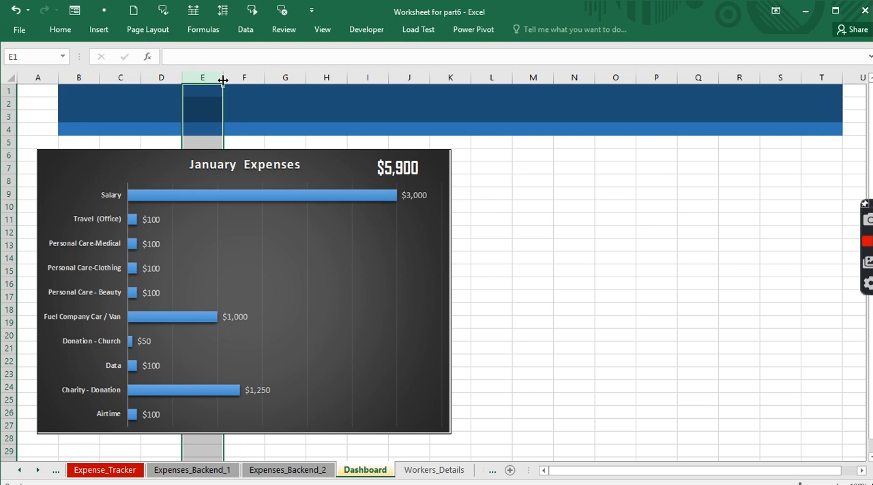
pyautogui.moveTo(223, 80); pyautogui.dragTo(310, 80)
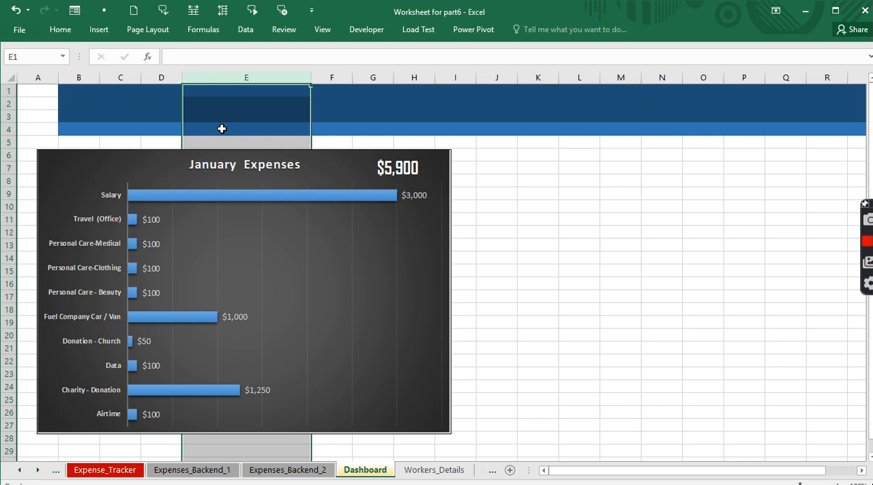
# - Set up data validation on cell E4 of the Dashboard sheet that allows a List
pyautogui.click(219, 129)
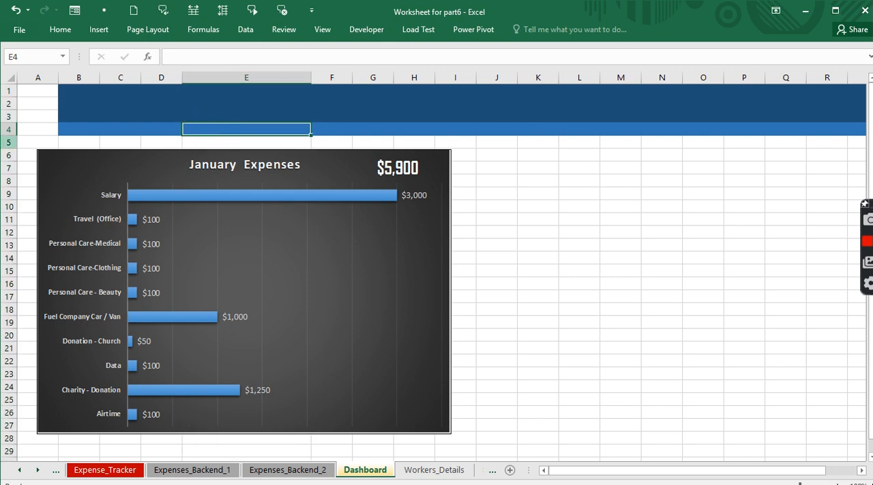
pyautogui.click(247, 31)
pyautogui.click(450, 76)
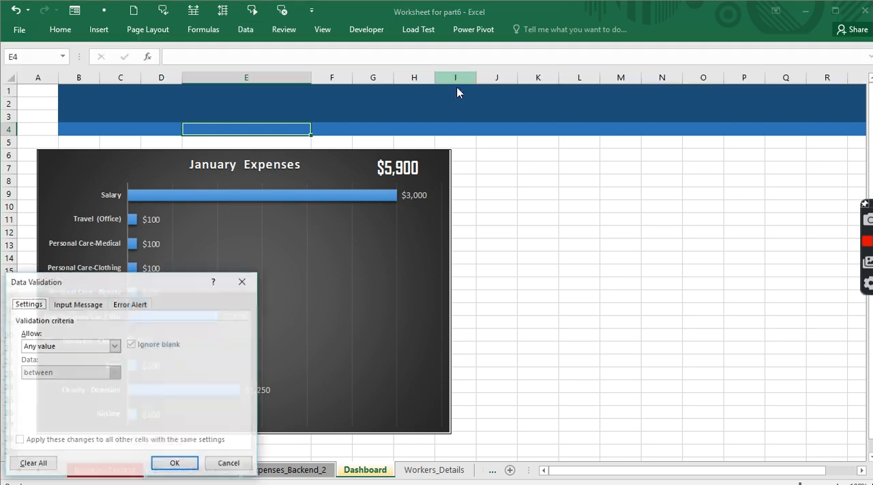
pyautogui.click(58, 347)
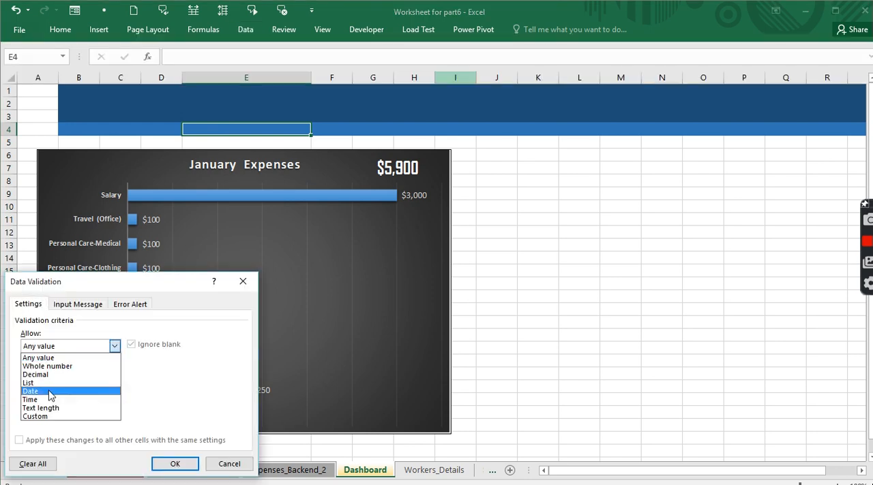
pyautogui.click(48, 383)
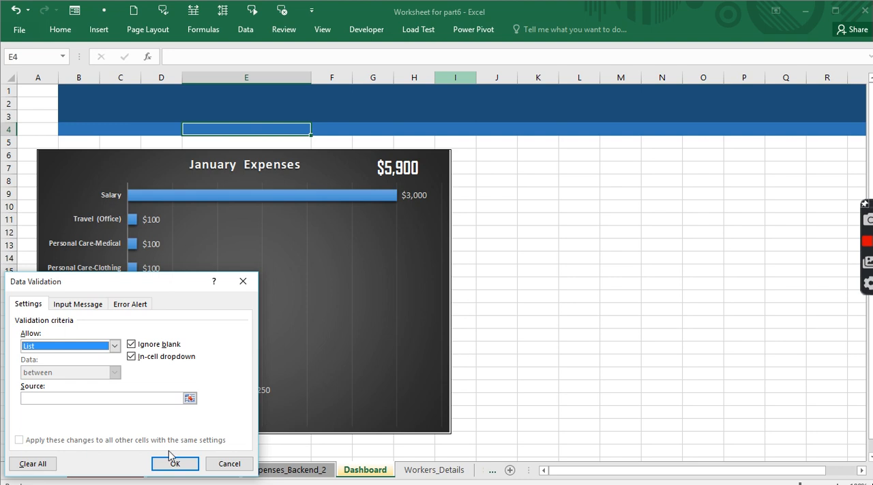
# - Set the validation list source to the selected-month names in Expenses_Backend_2!$U$6:$U$12 and apply it
pyautogui.click(156, 398)
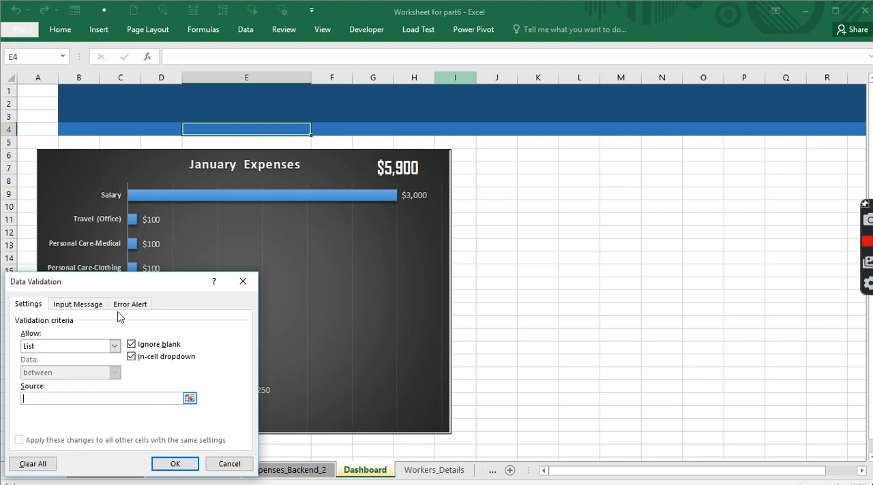
pyautogui.moveTo(111, 281); pyautogui.dragTo(446, 232)
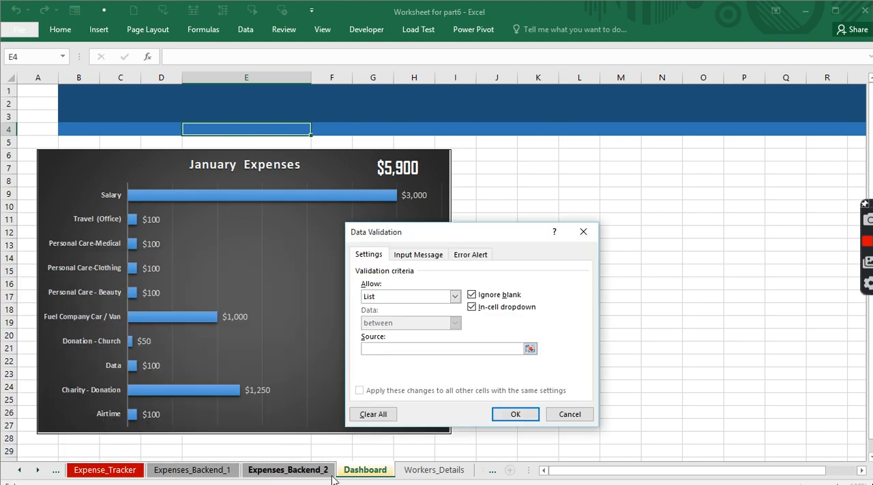
pyautogui.click(260, 470)
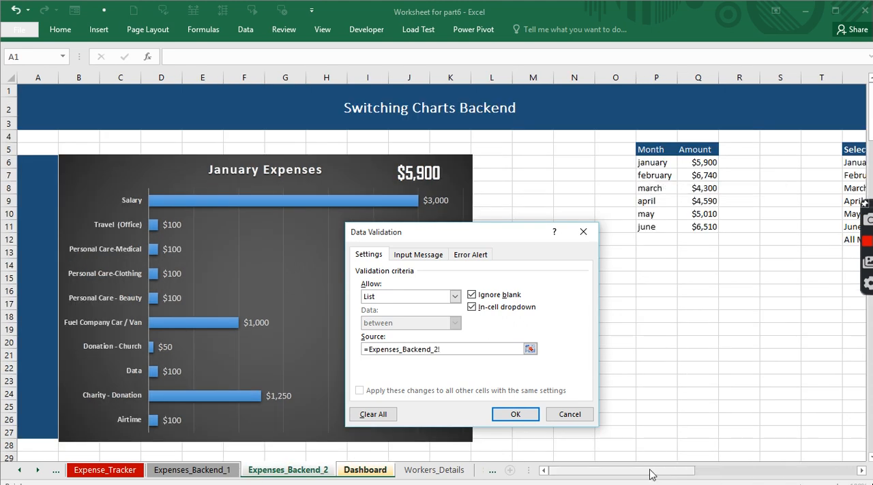
pyautogui.moveTo(649, 475); pyautogui.dragTo(697, 475)
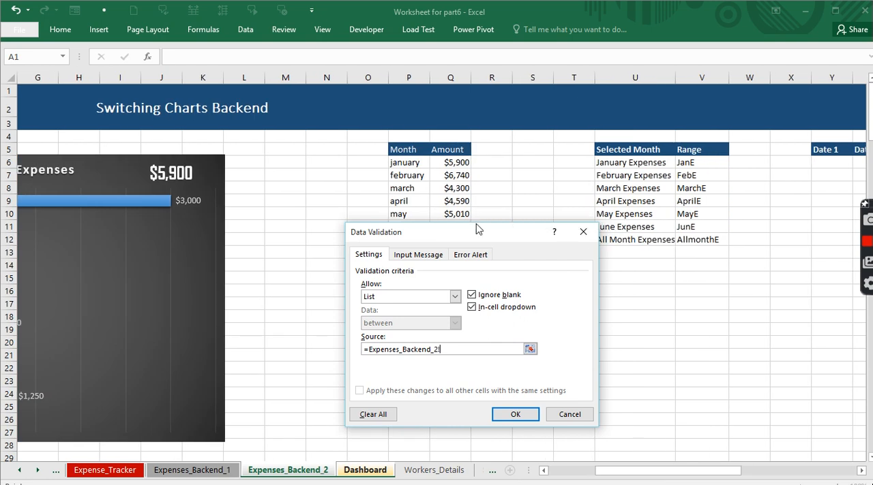
pyautogui.moveTo(478, 234); pyautogui.dragTo(428, 235)
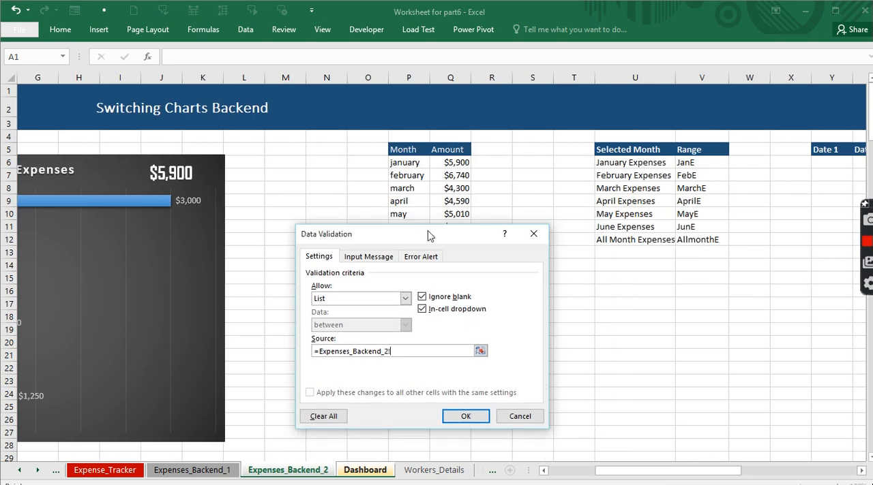
pyautogui.click(607, 164)
pyautogui.moveTo(607, 164); pyautogui.dragTo(633, 238)
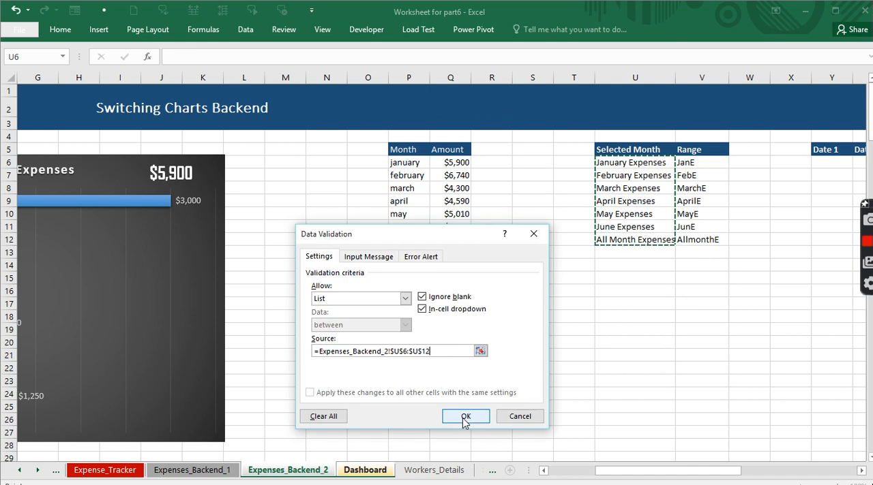
pyautogui.click(465, 417)
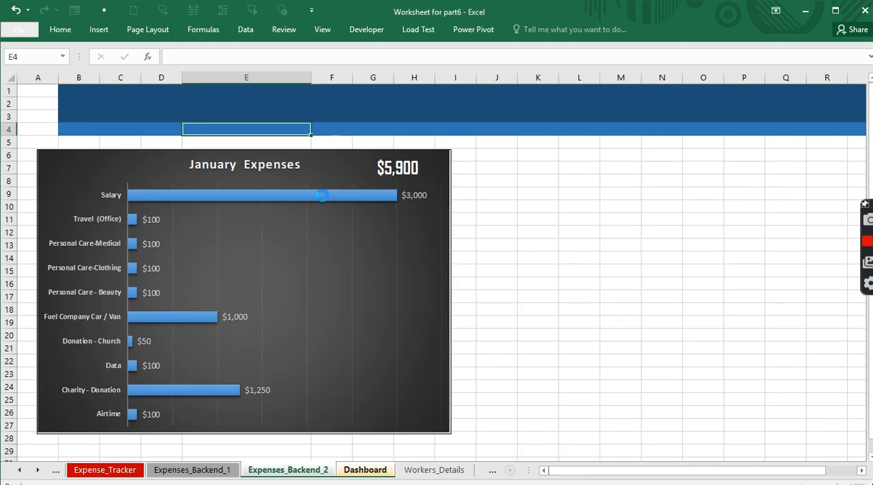
# - Try the dropdown in E4 by choosing March Expenses, and switch the selection to June Expenses
pyautogui.click(316, 130)
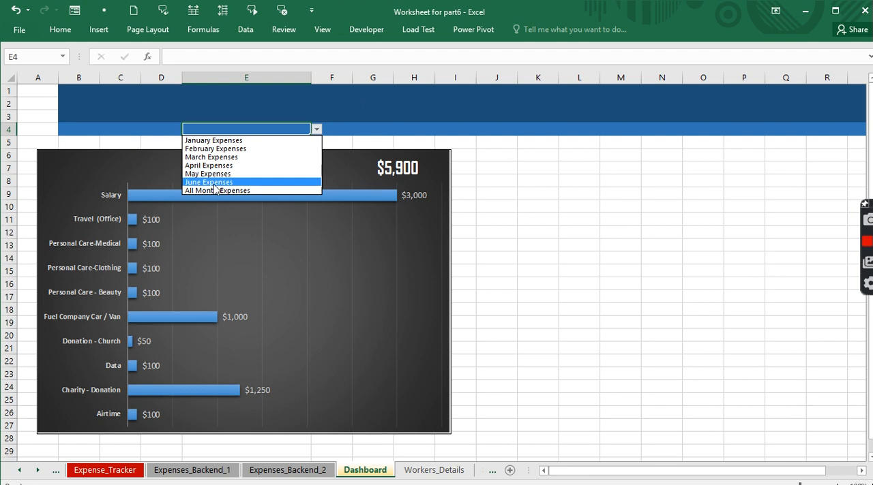
pyautogui.click(214, 157)
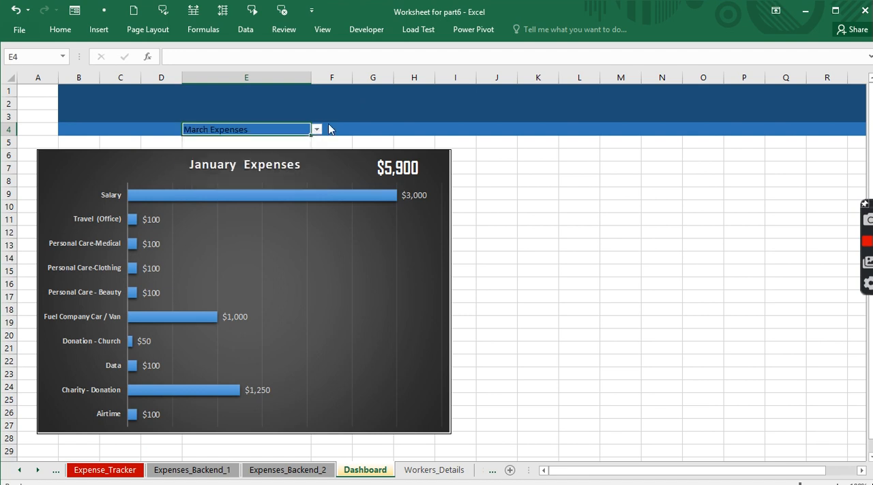
pyautogui.click(316, 130)
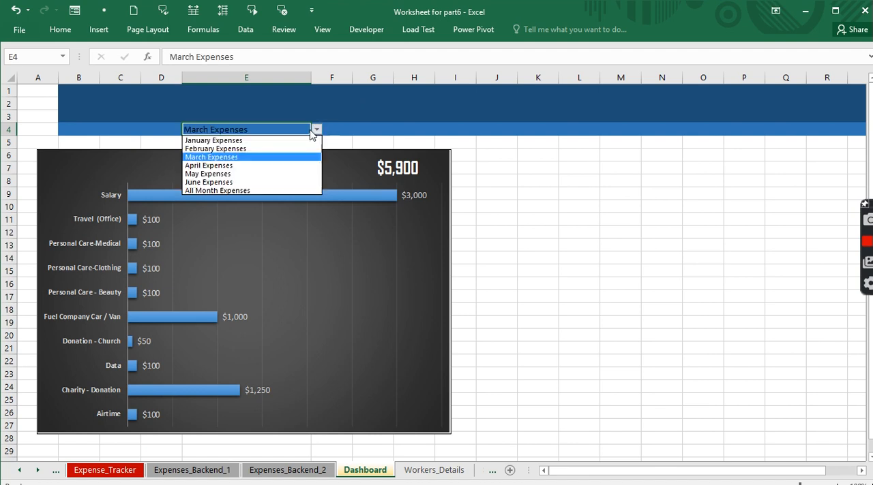
pyautogui.click(222, 184)
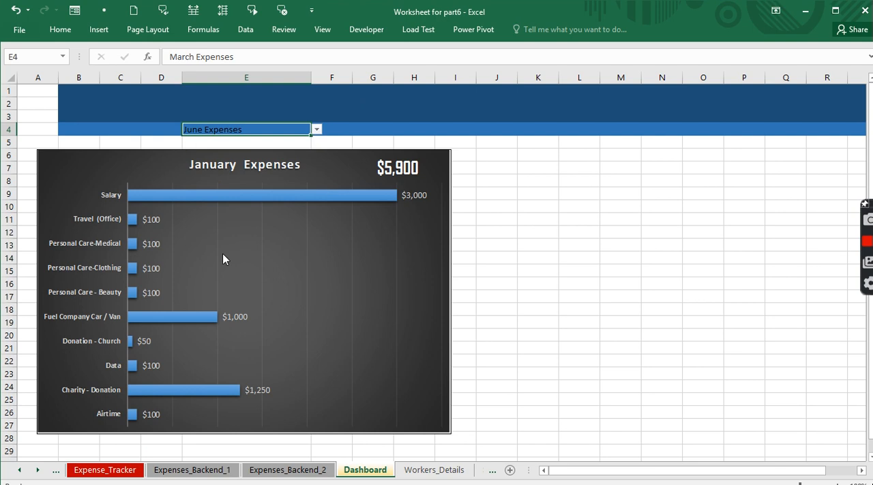
pyautogui.moveTo(417, 482)
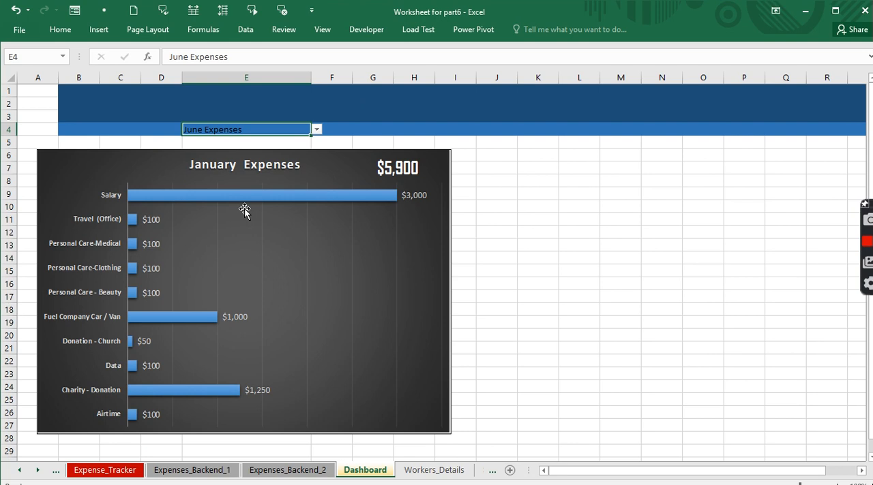
# - Format the selector text in E4 as white, bold, size 12
pyautogui.click(60, 29)
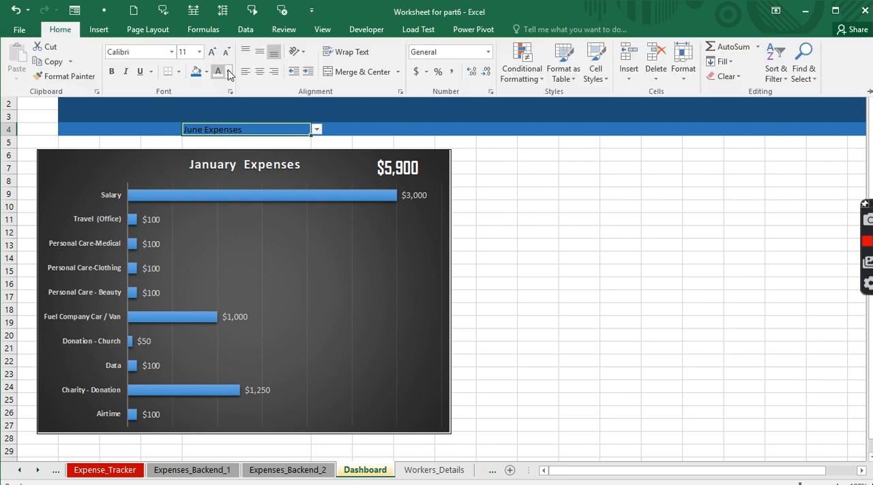
pyautogui.click(218, 71)
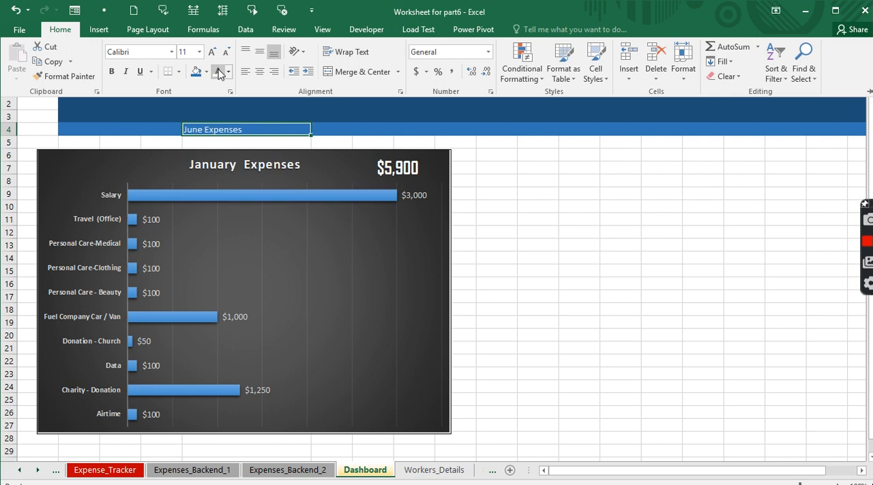
pyautogui.click(116, 73)
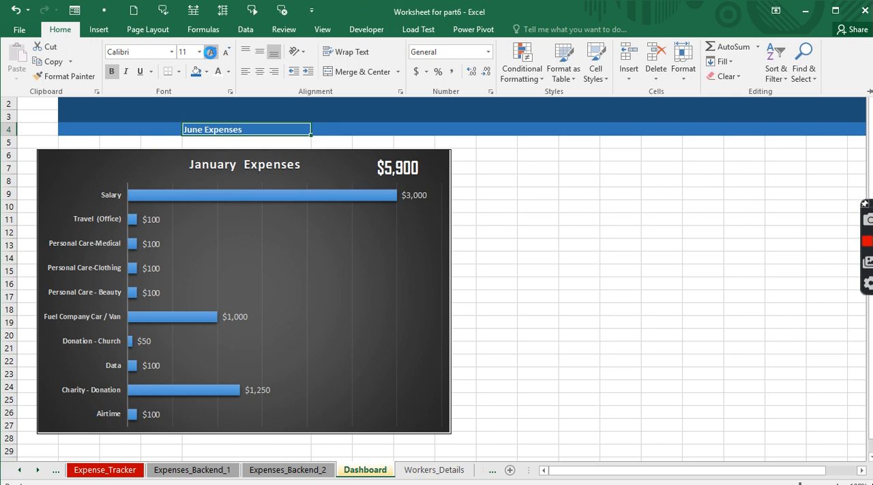
pyautogui.hotkey('ctrl', 'F1')
pyautogui.click(476, 148)
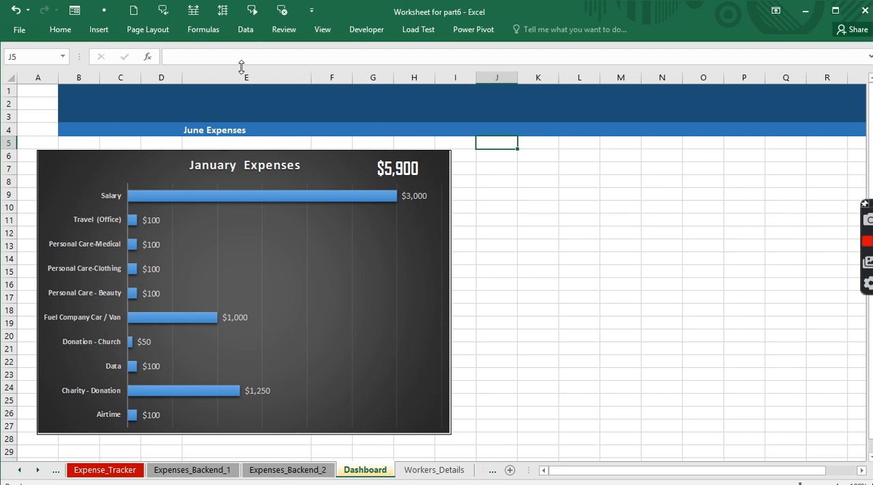
pyautogui.click(285, 30)
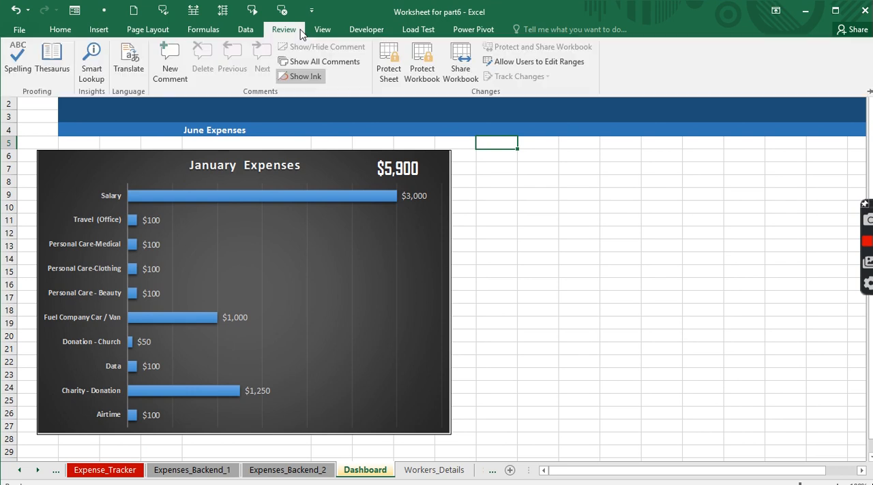
pyautogui.click(216, 33)
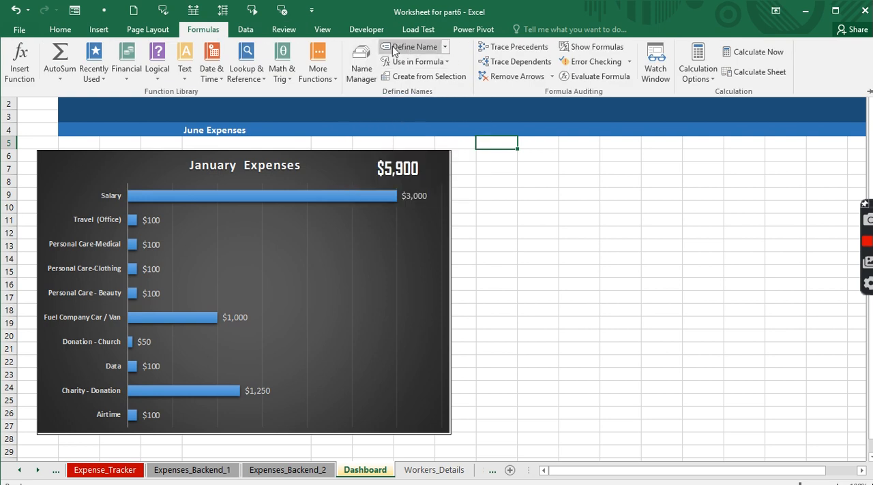
pyautogui.click(363, 67)
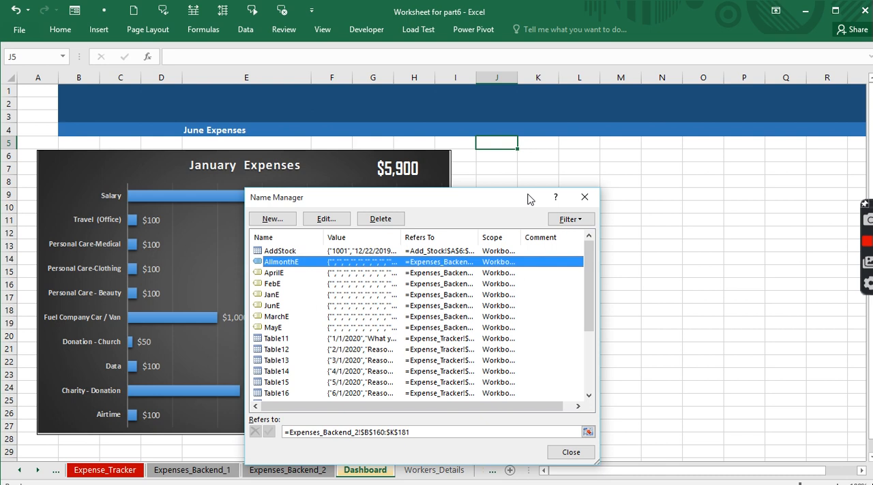
pyautogui.click(584, 197)
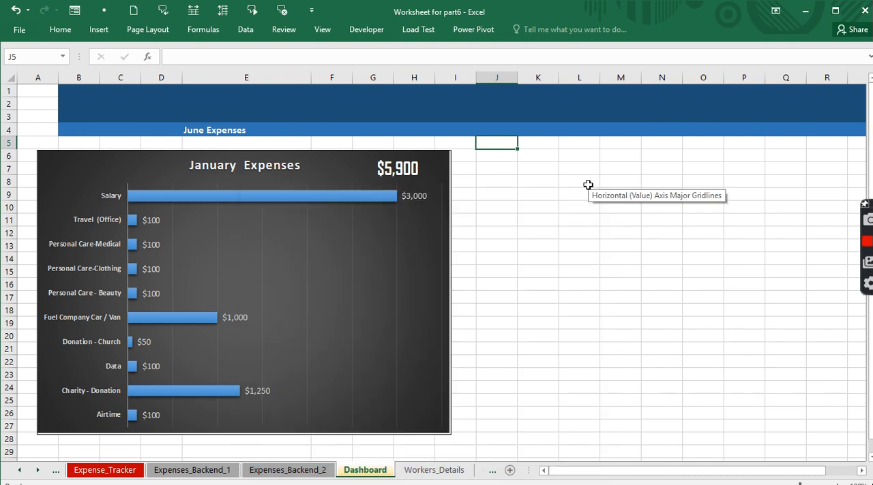
# - Start a new workbook-scoped defined name called Switching
pyautogui.click(362, 64)
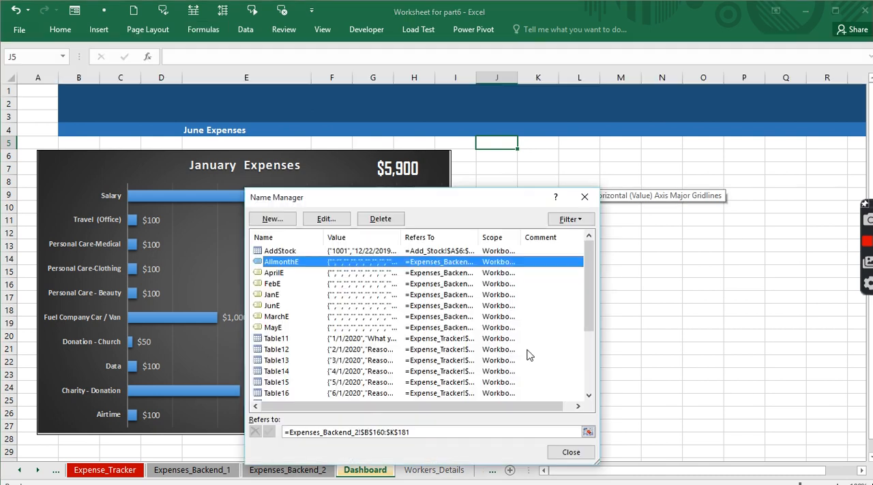
pyautogui.click(284, 218)
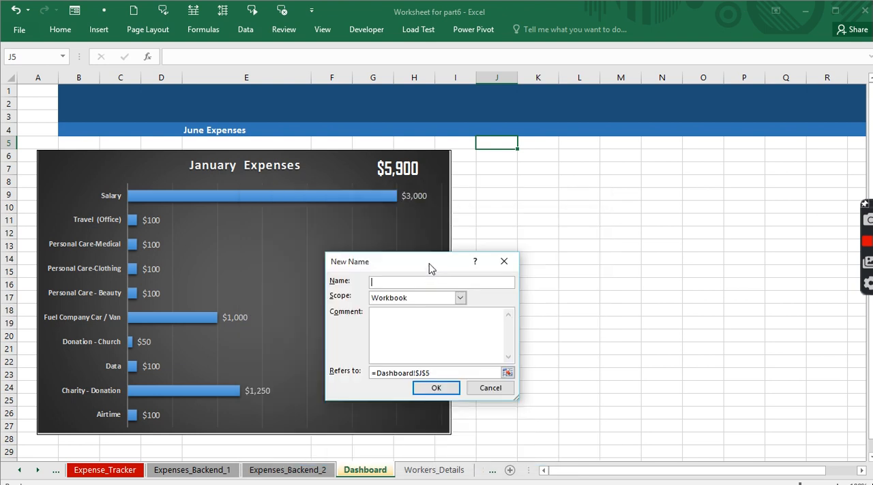
pyautogui.moveTo(430, 268); pyautogui.dragTo(437, 160)
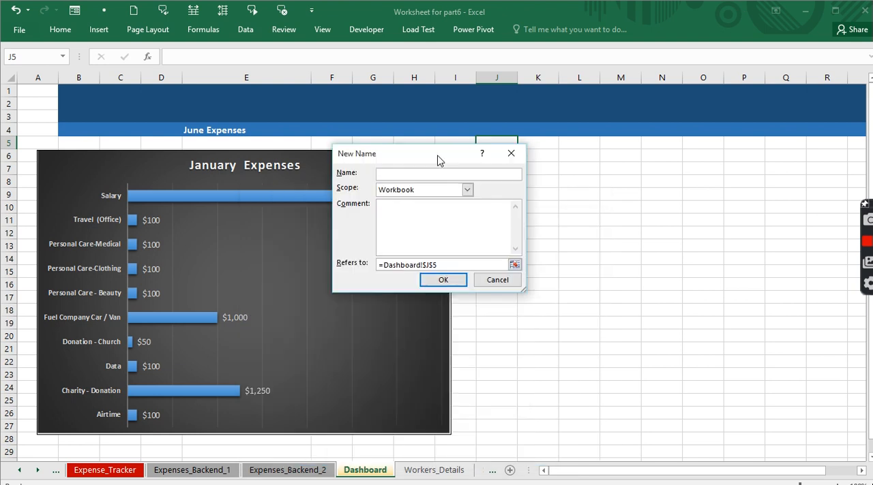
pyautogui.write('Switching')
# - Replace the name's reference with the start of a VLOOKUP that uses Dashboard!$E$4 as the lookup value
pyautogui.click(435, 266)
pyautogui.moveTo(434, 265); pyautogui.dragTo(379, 266)
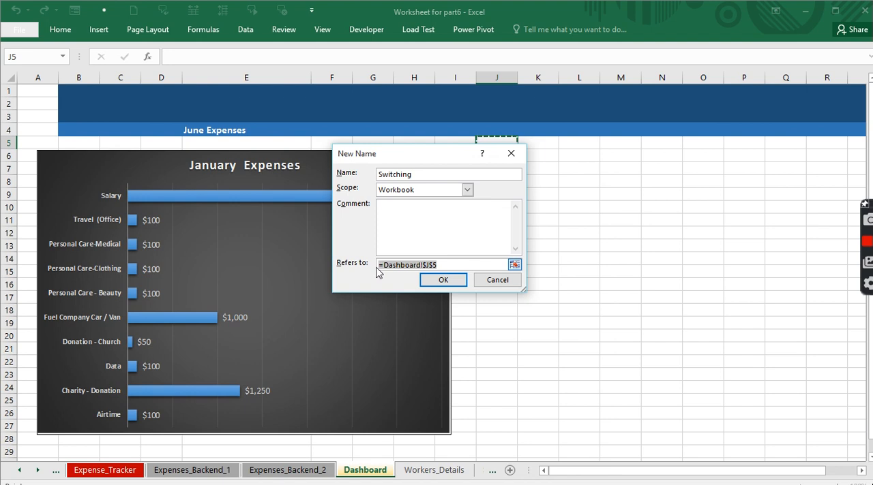
pyautogui.write('=')
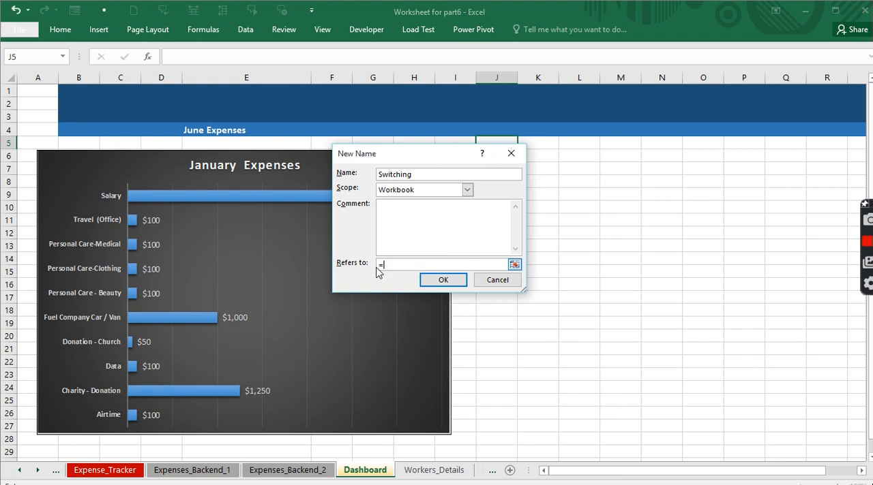
pyautogui.write('vlookup(')
pyautogui.click(205, 130)
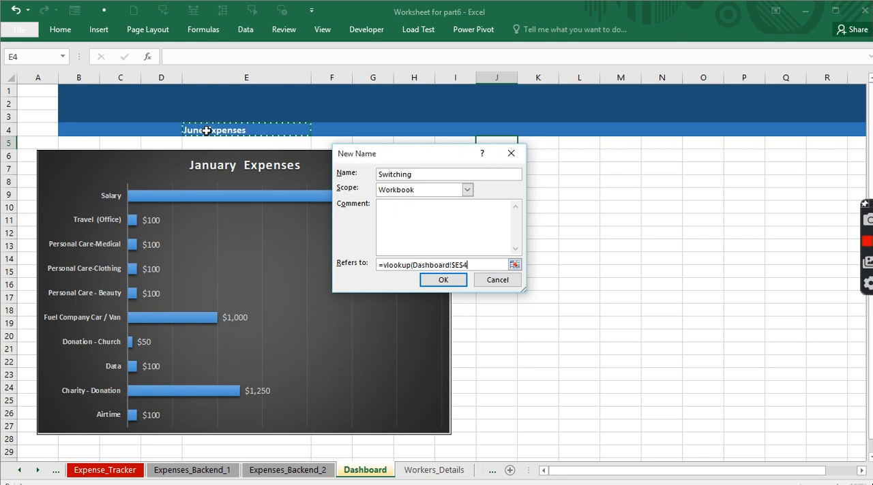
pyautogui.write(',')
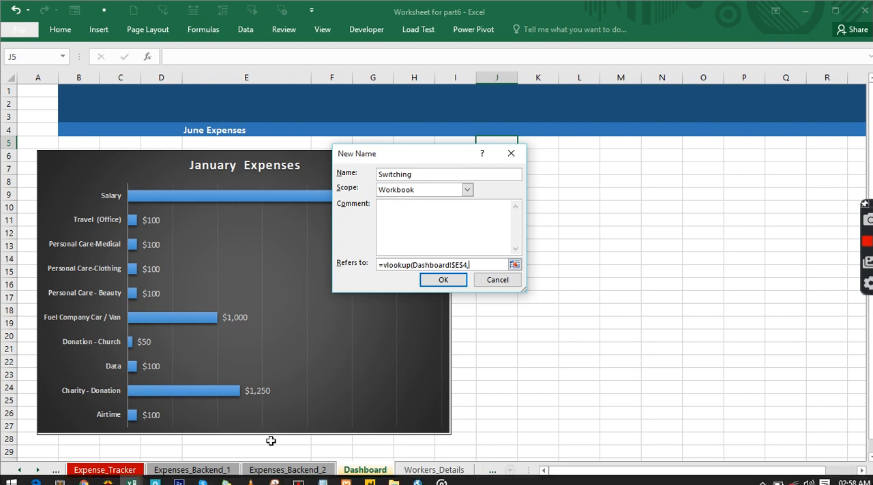
# - Complete the VLOOKUP with table range Expenses_Backend_2!$U$6:$V$12, column index 2 and exact match 0
pyautogui.click(280, 471)
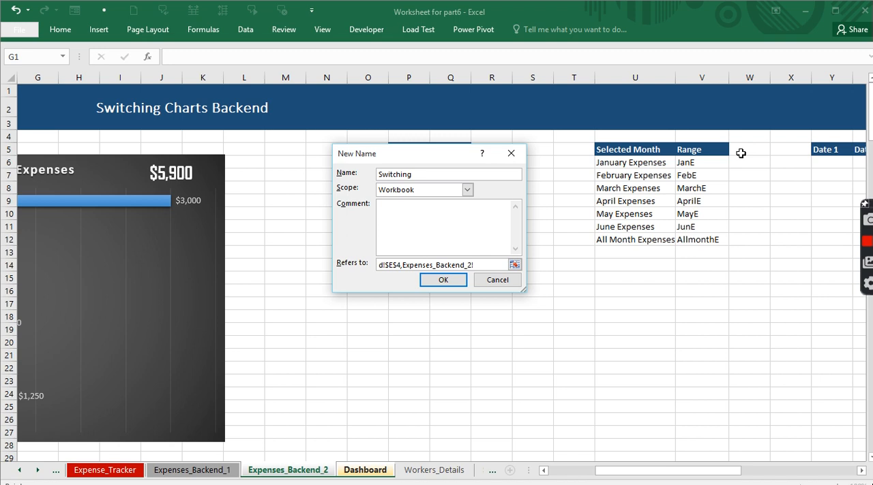
pyautogui.click(617, 163)
pyautogui.moveTo(684, 188); pyautogui.dragTo(709, 239)
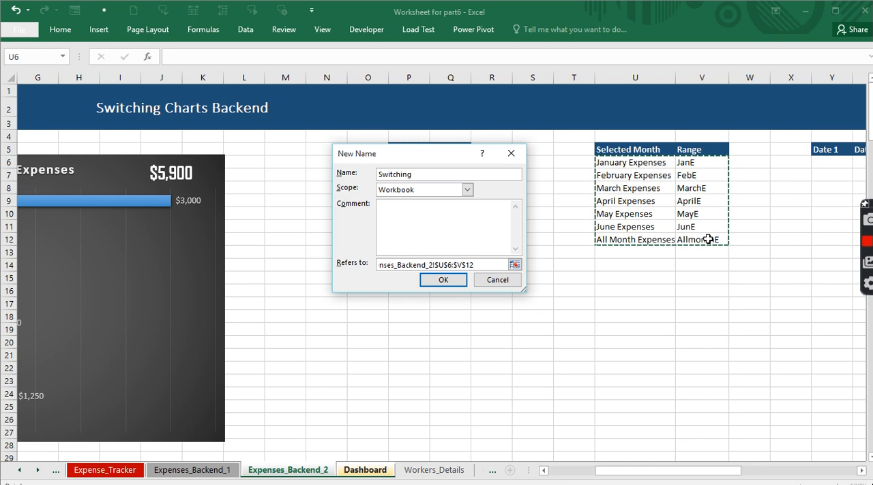
pyautogui.write(',')
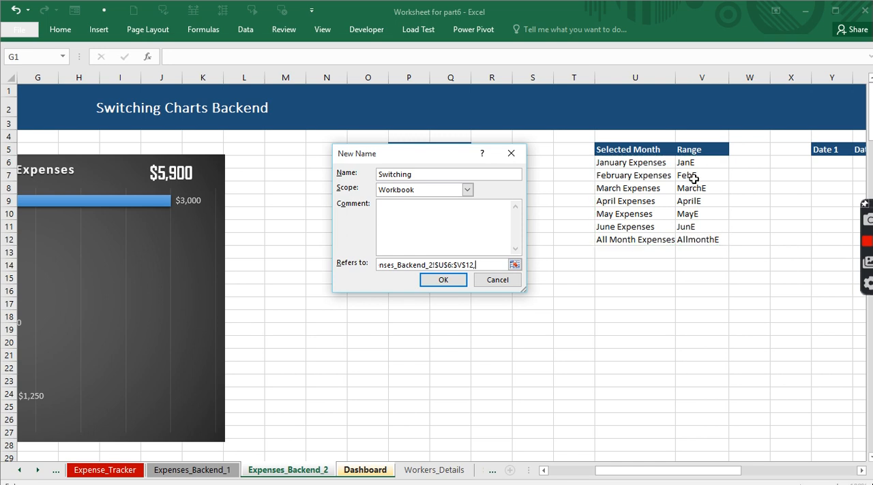
pyautogui.write('2,0)')
# - Wrap the VLOOKUP in INDIRECT, save the Switching name and close the name list
pyautogui.moveTo(410, 261); pyautogui.dragTo(361, 264)
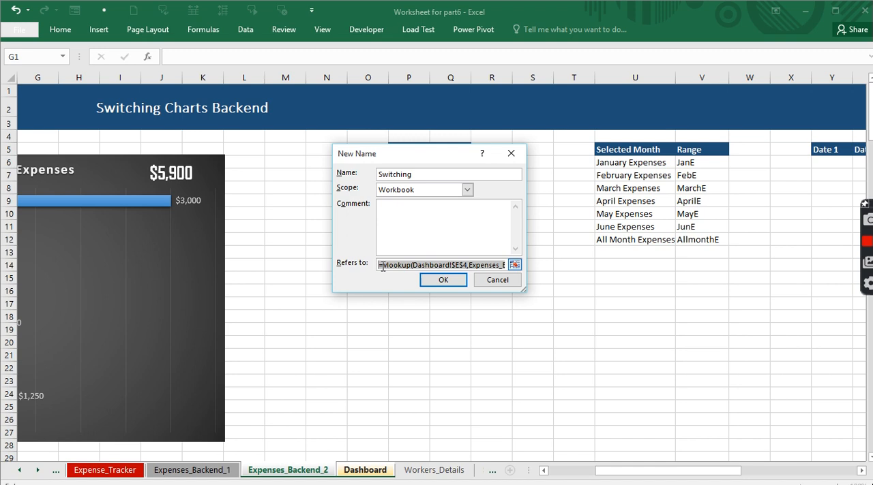
pyautogui.click(383, 265)
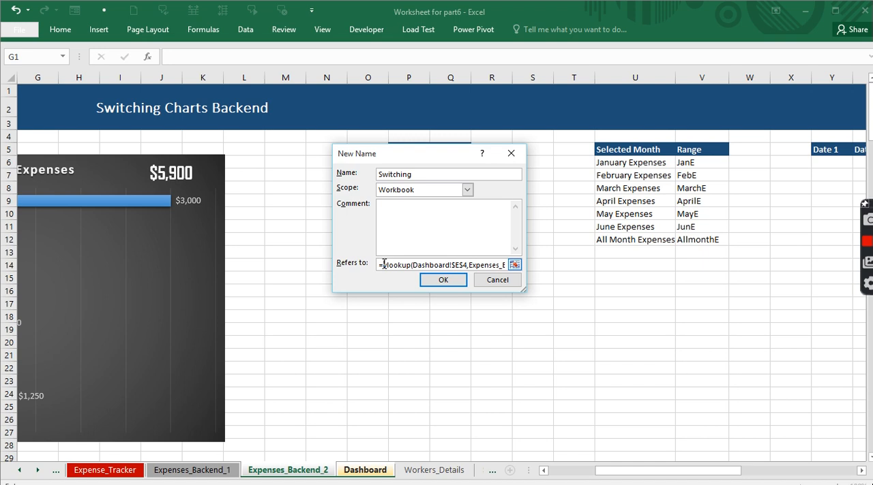
pyautogui.write('indire')
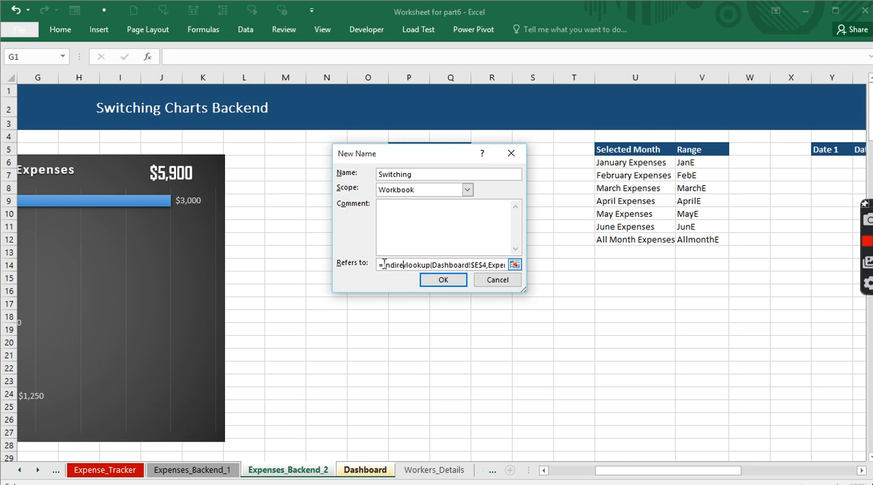
pyautogui.write('ct')
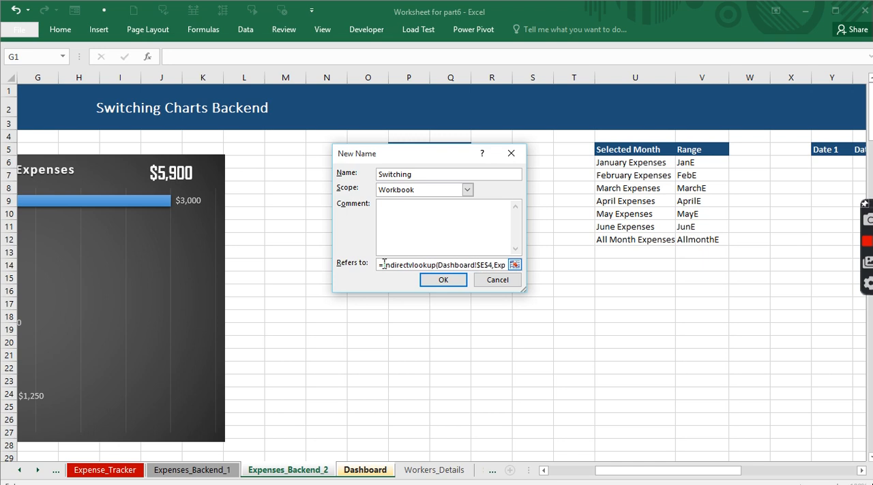
pyautogui.write('(')
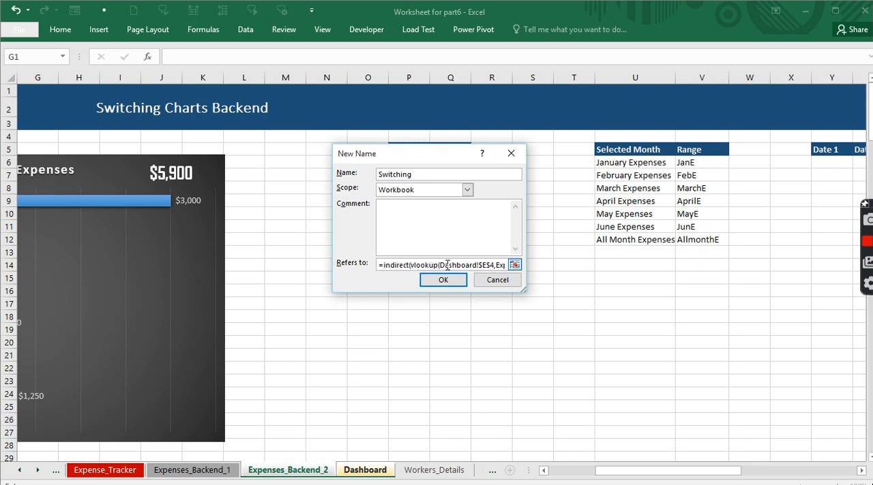
pyautogui.moveTo(447, 265); pyautogui.dragTo(509, 275)
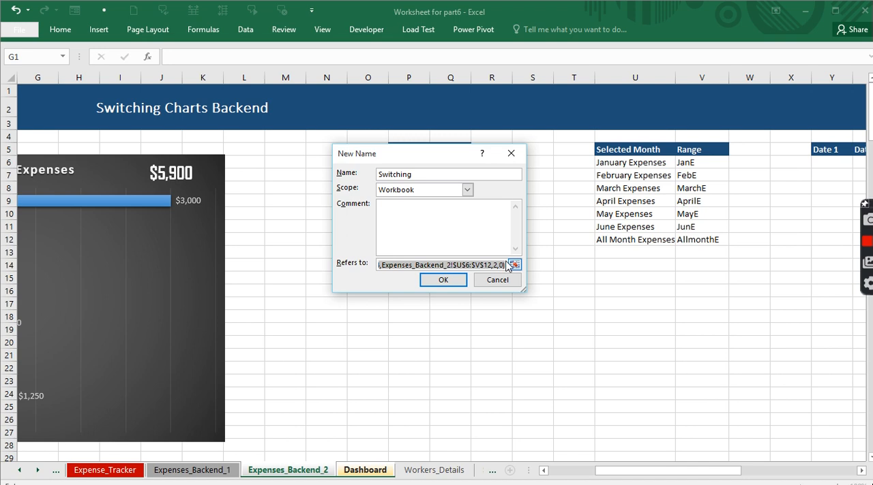
pyautogui.click(505, 264)
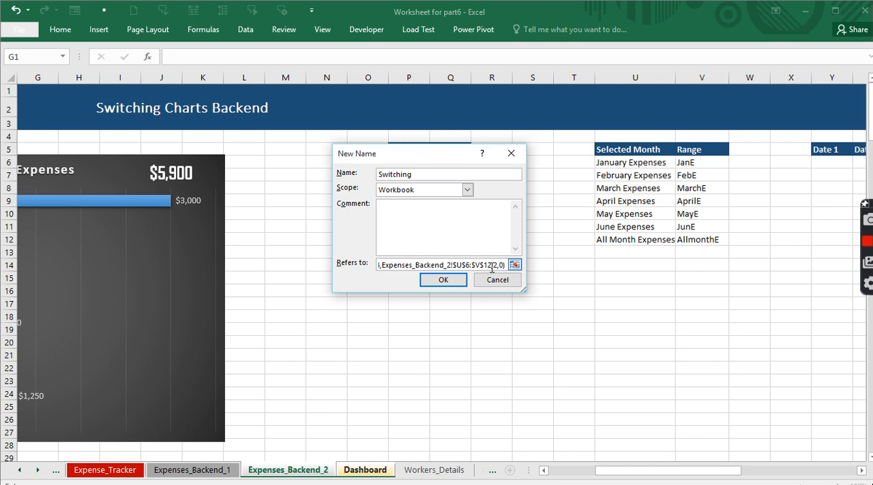
pyautogui.click(442, 281)
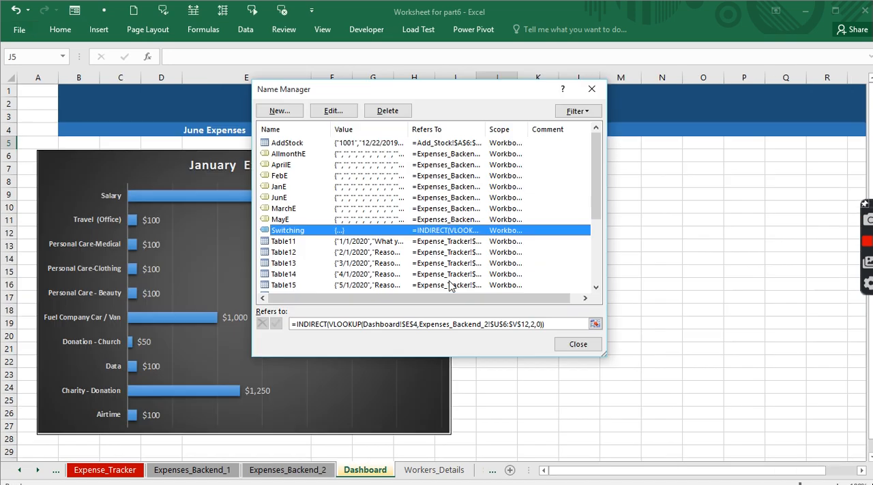
pyautogui.click(577, 345)
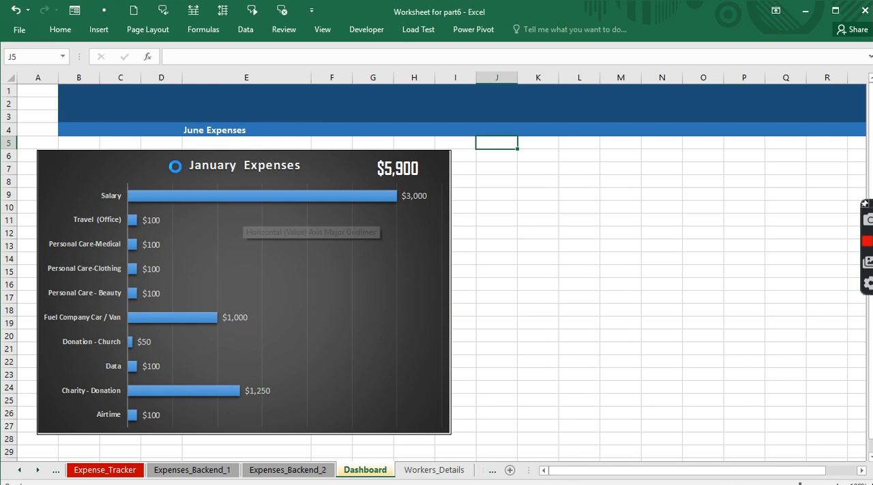
# - Link the chart picture on the Dashboard to the defined name with the formula =Switching
pyautogui.click(169, 169)
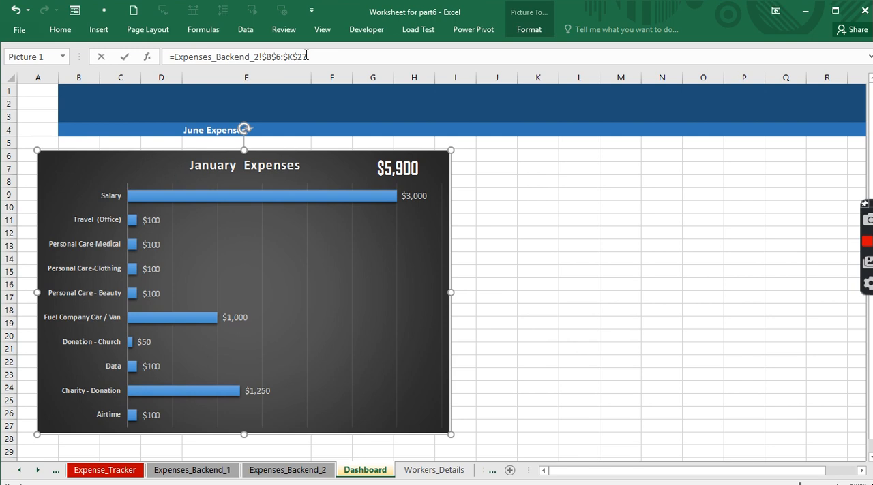
pyautogui.moveTo(322, 57); pyautogui.dragTo(155, 62)
pyautogui.doubleClick(177, 56)
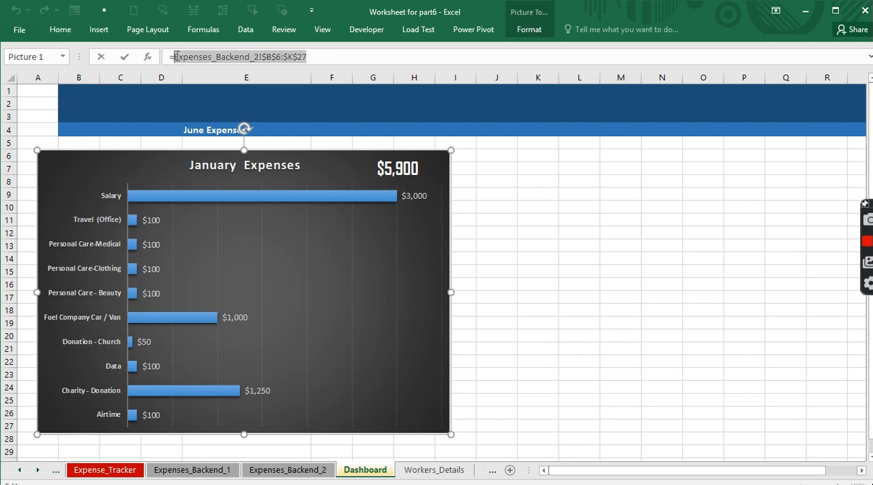
pyautogui.write('s')
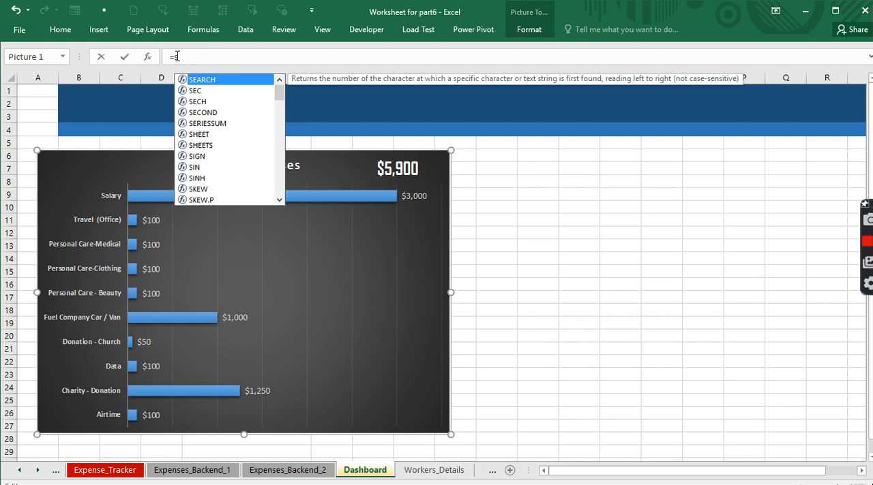
pyautogui.write('wi')
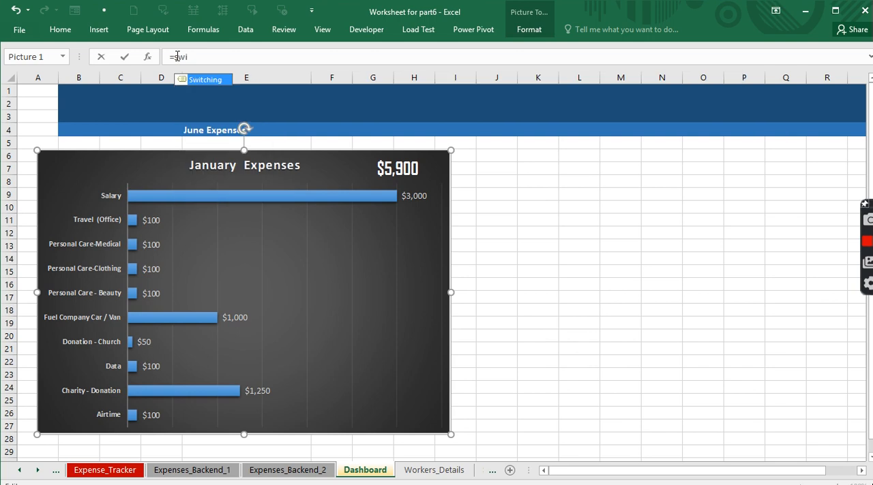
pyautogui.press('Tab')
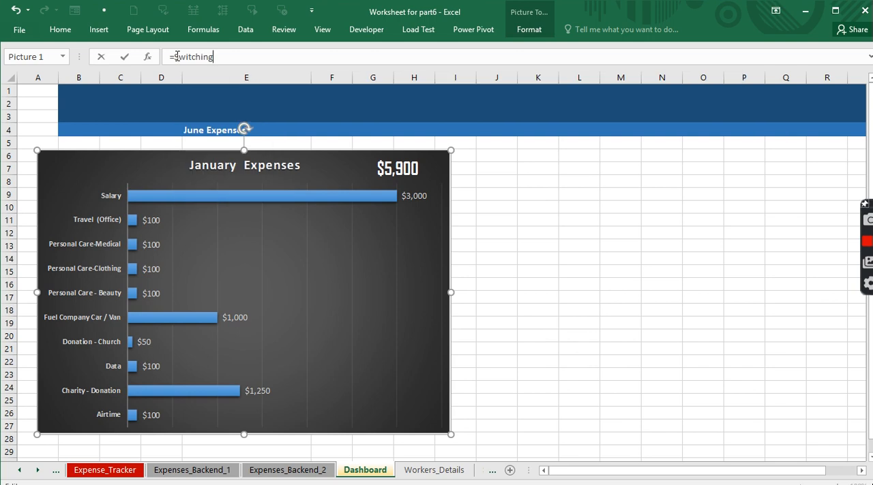
pyautogui.press('Return')
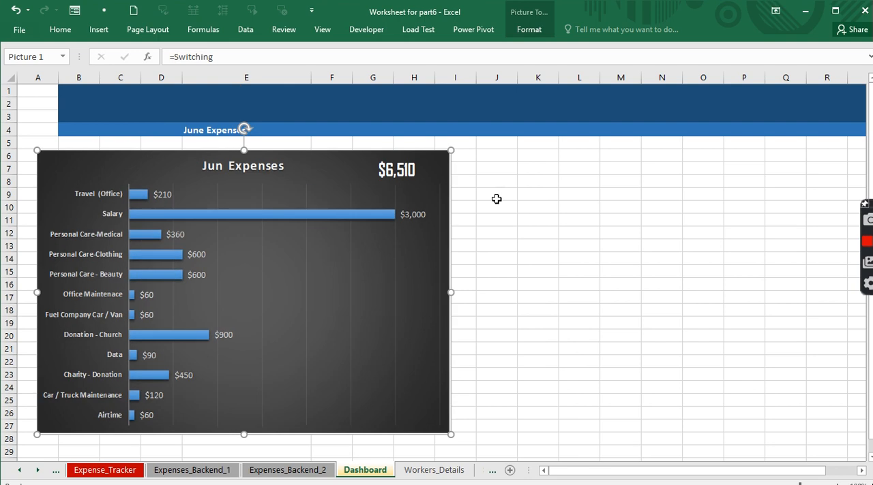
# - Test the chart switching in E4 by choosing April Expenses, March Expenses and finally All Month Expenses
pyautogui.click(496, 198)
pyautogui.click(297, 130)
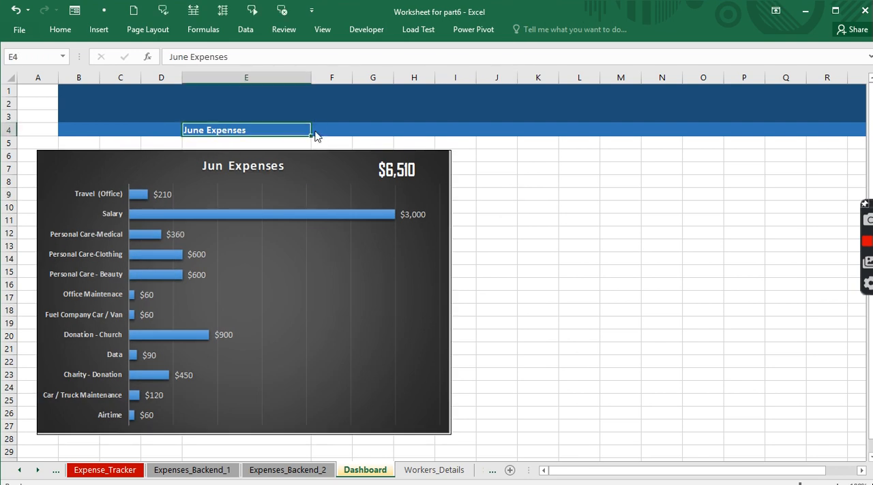
pyautogui.click(316, 129)
pyautogui.click(229, 165)
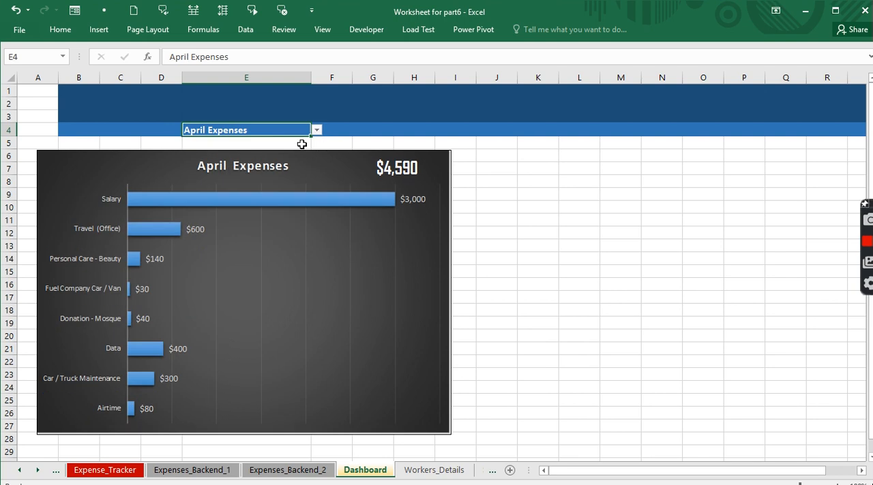
pyautogui.click(317, 130)
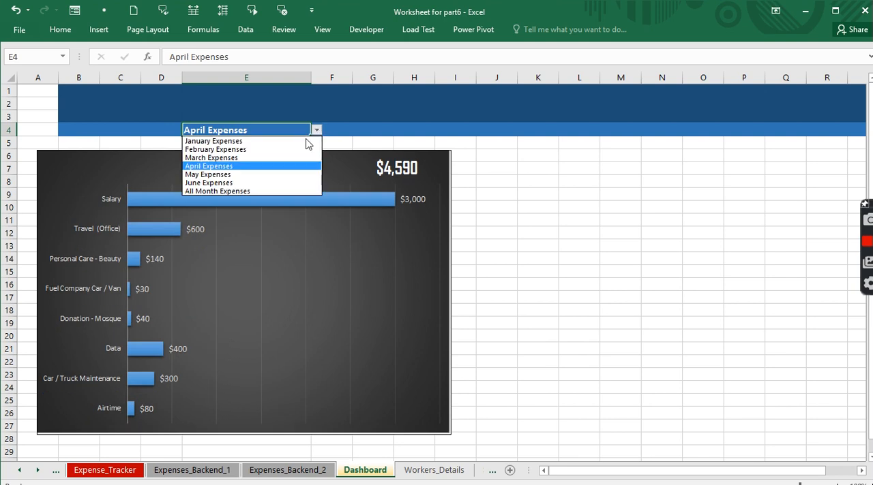
pyautogui.click(224, 158)
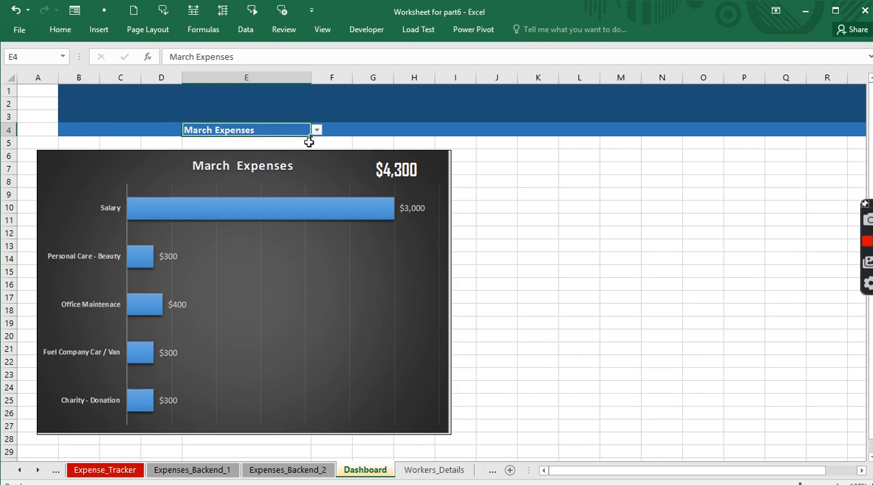
pyautogui.click(317, 131)
pyautogui.click(236, 191)
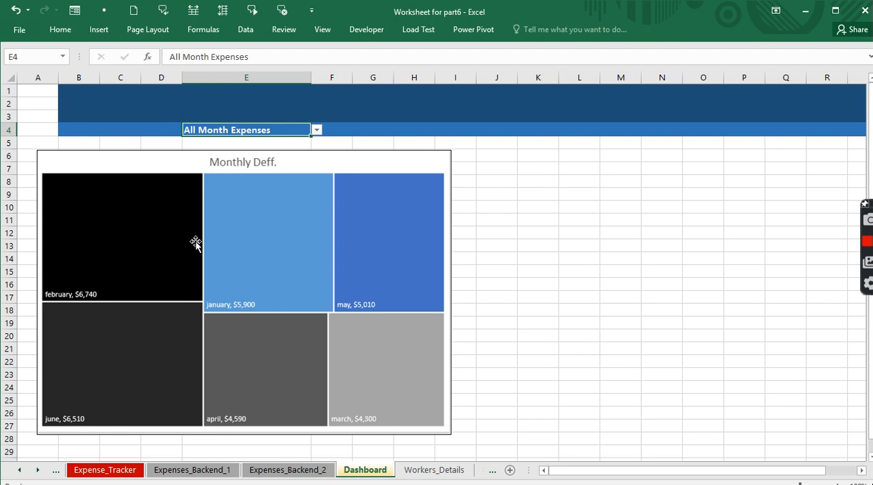
# - Review the January chart on Expenses_Backend_2 and the June table on Expense_Tracker, and return to the Dashboard sheet
pyautogui.click(256, 471)
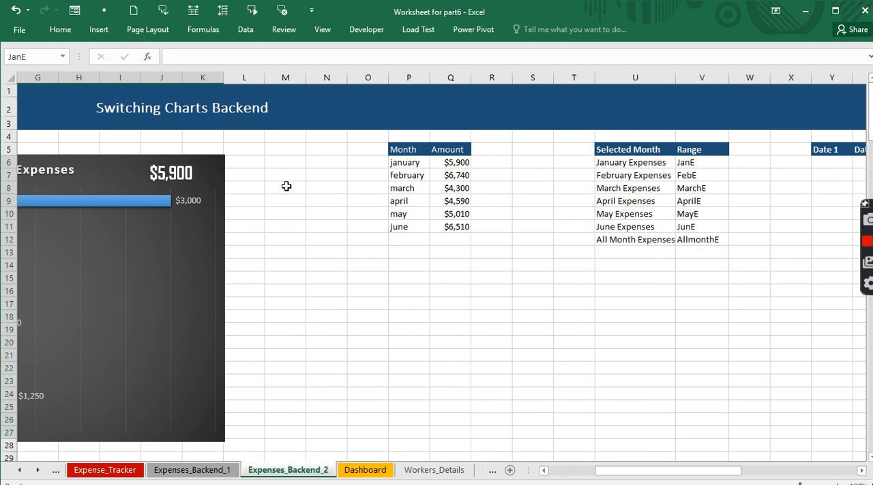
pyautogui.moveTo(641, 472); pyautogui.dragTo(597, 473)
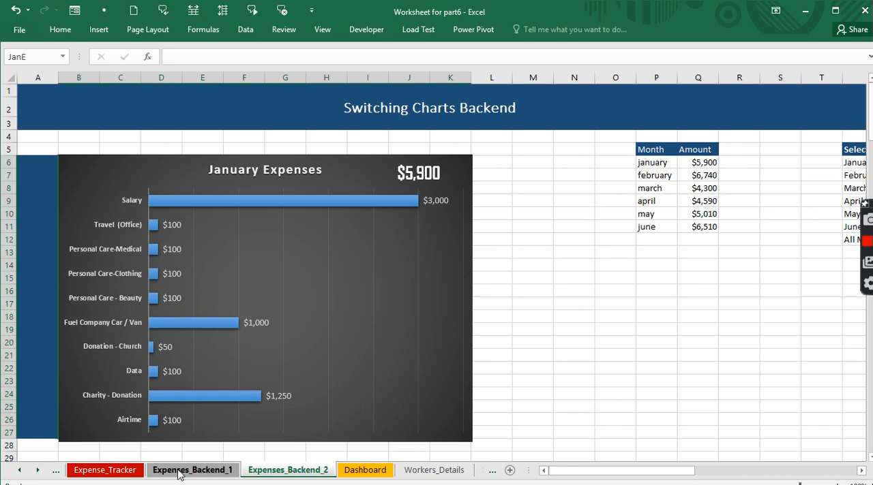
pyautogui.click(106, 470)
pyautogui.moveTo(200, 278); pyautogui.dragTo(200, 392)
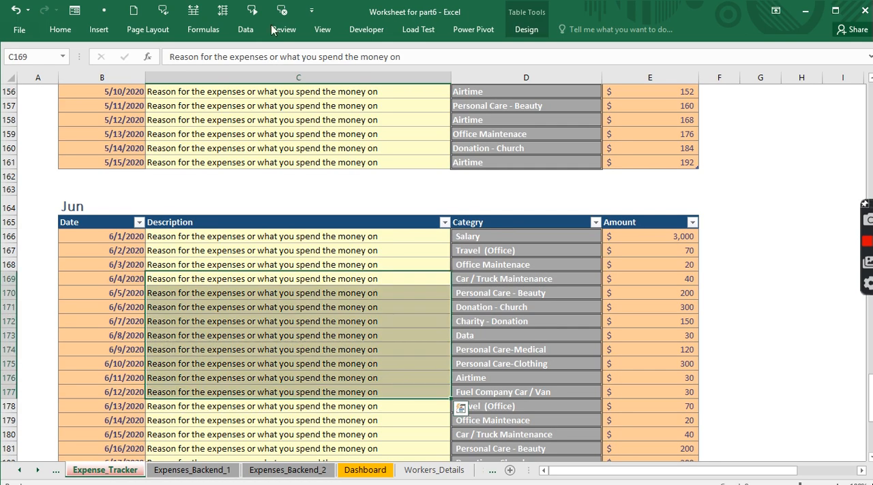
pyautogui.click(245, 30)
pyautogui.click(270, 390)
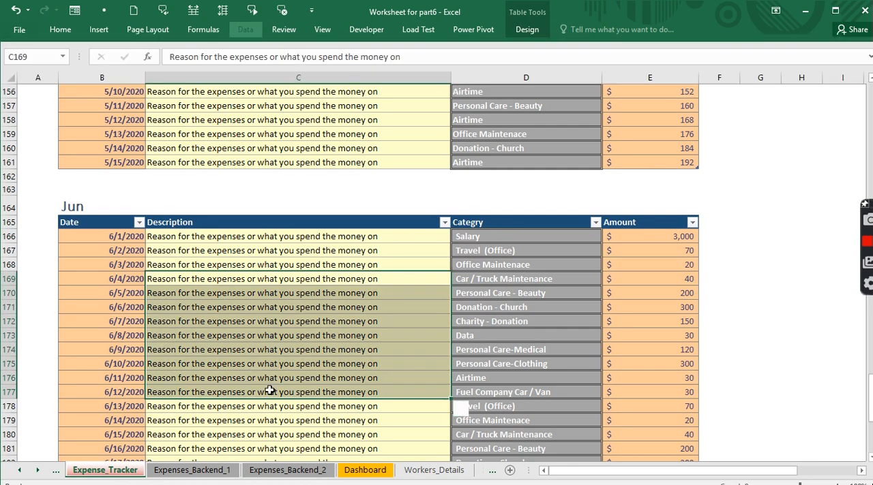
pyautogui.click(356, 475)
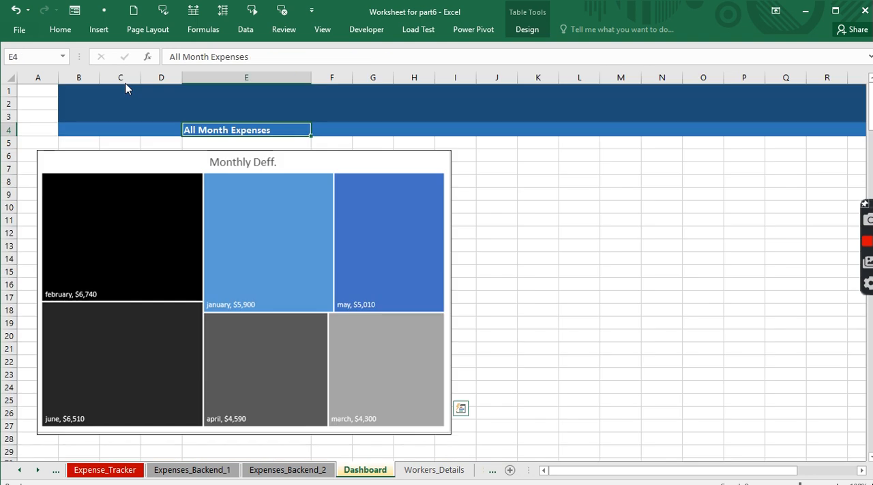
pyautogui.click(244, 31)
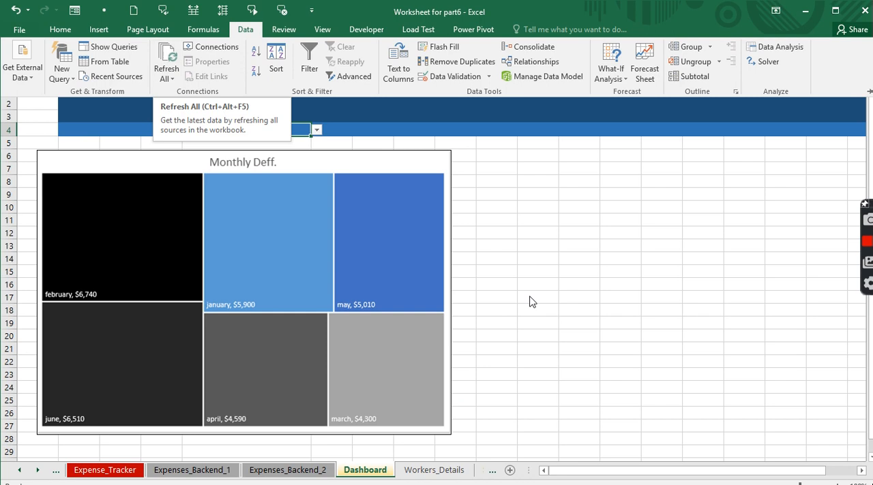
pyautogui.hotkey('ctrl', 'F1')
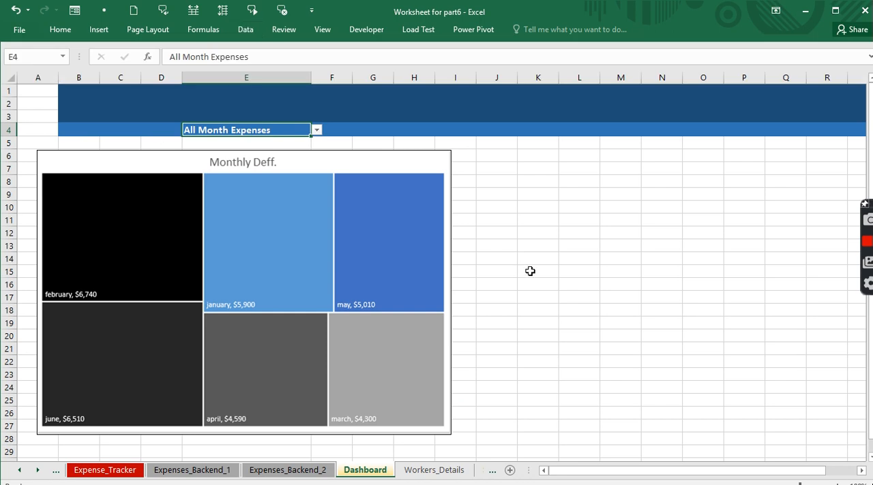
pyautogui.click(530, 272)
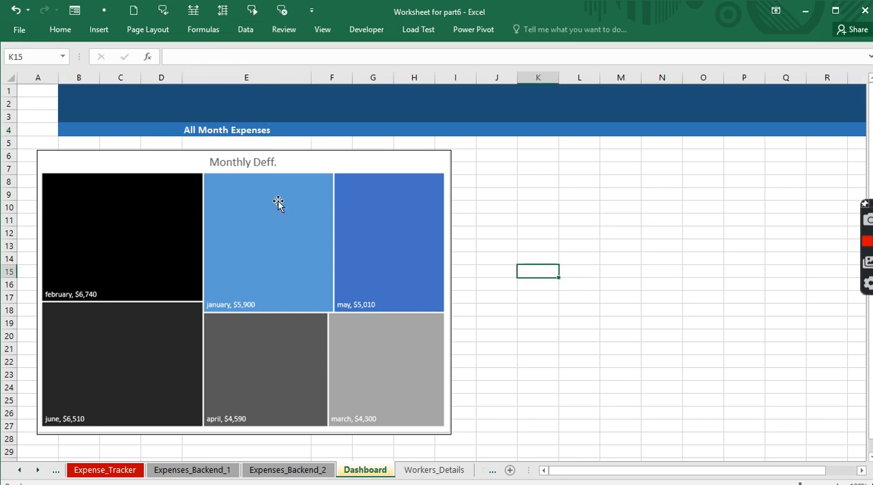
# - Switch to the Expenses Tracker workbook and examine the Expenses by Categories table on the 2020_Dashboard sheet, selecting rows 7 to 19
pyautogui.click(317, 34)
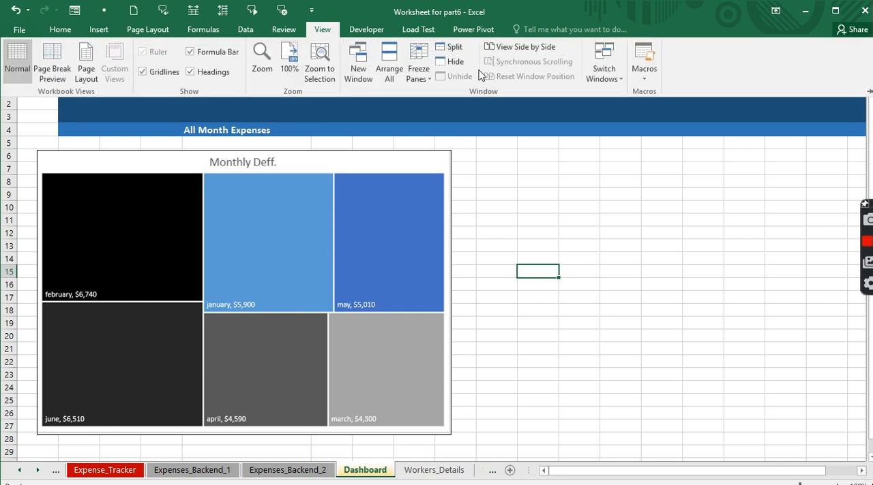
pyautogui.click(613, 79)
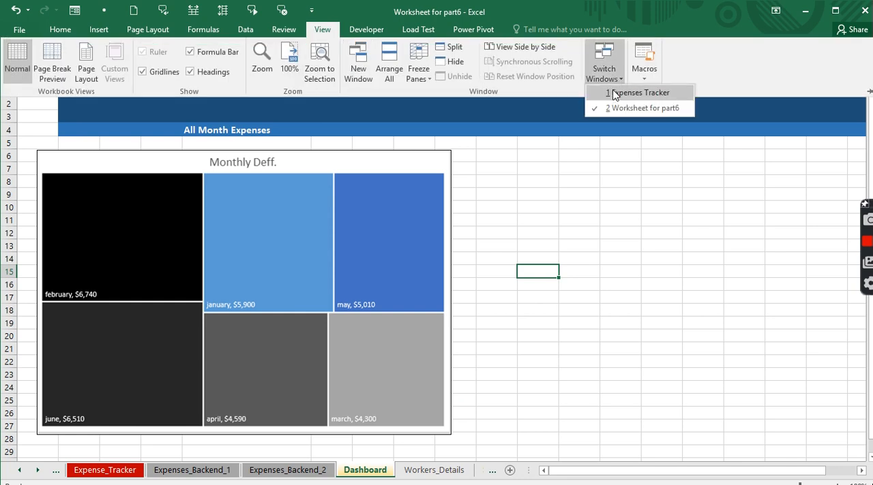
pyautogui.click(613, 91)
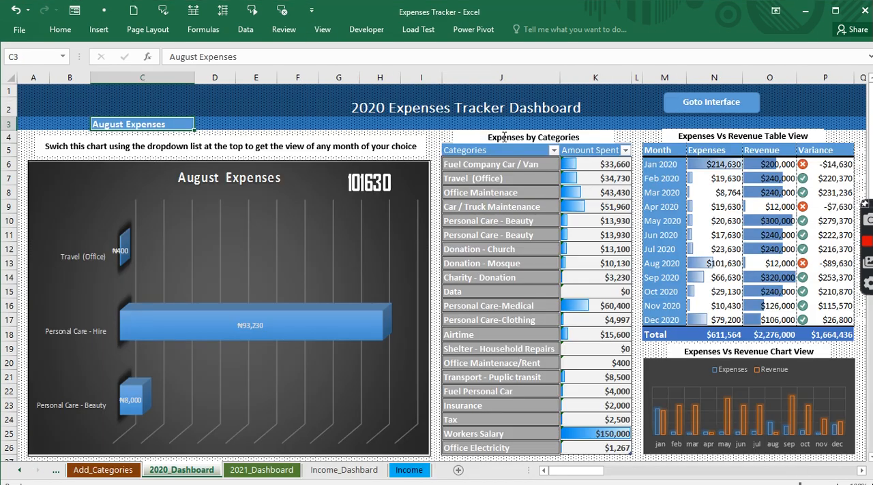
pyautogui.moveTo(471, 174); pyautogui.dragTo(600, 349)
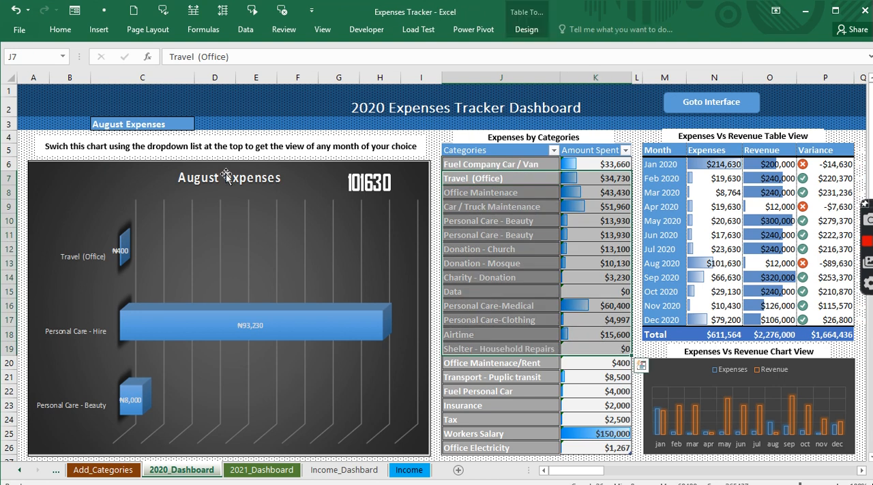